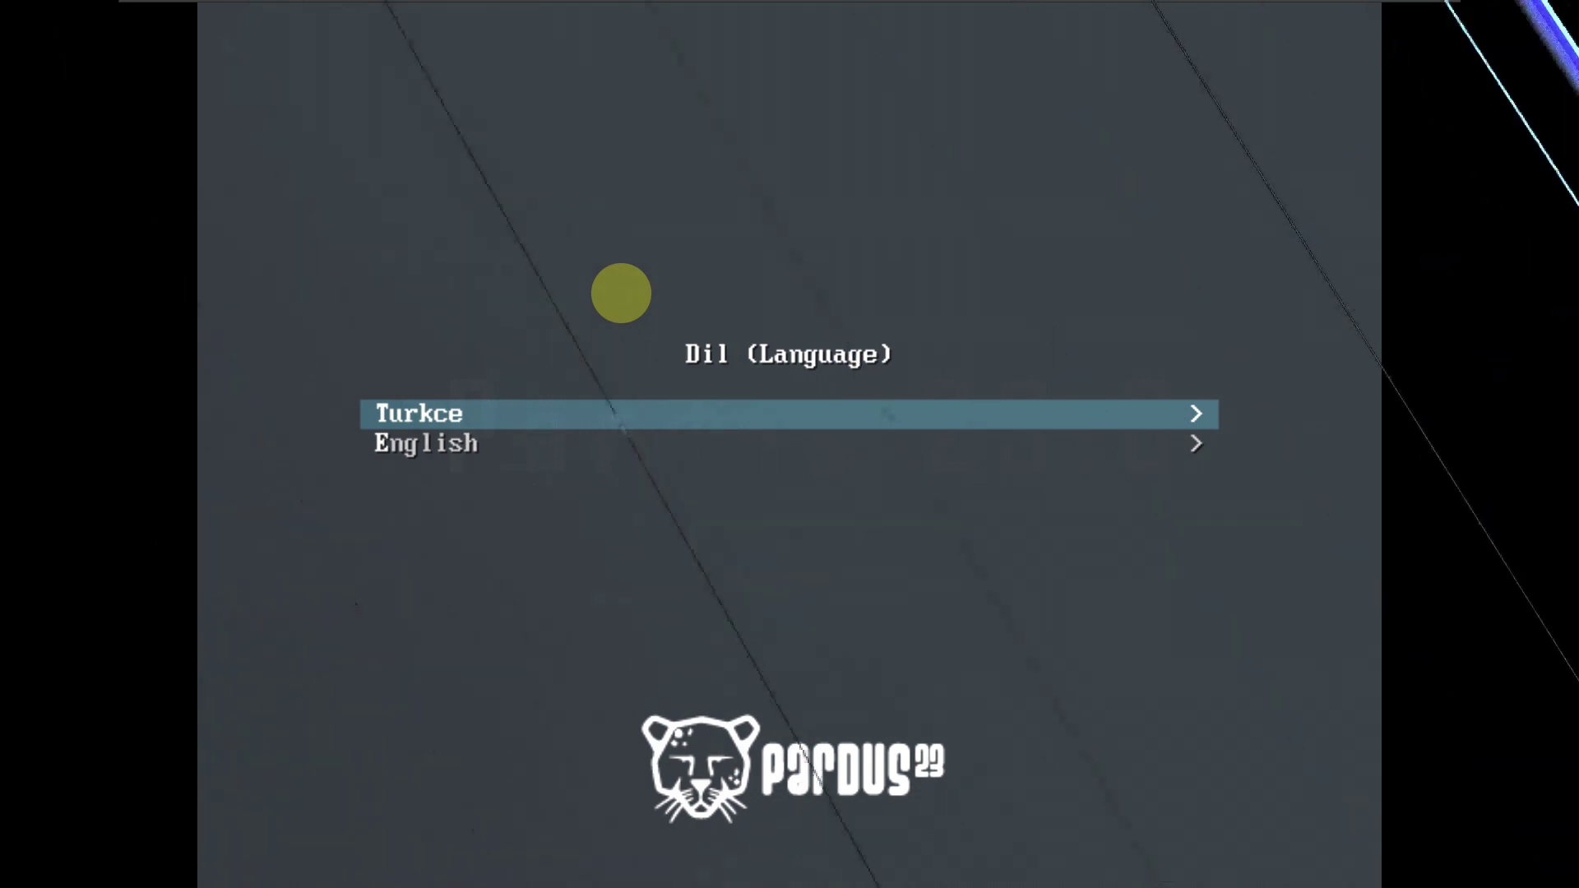
# Step: Choose English as the boot menu language
pyautogui.press('Down')
pyautogui.press('Return')
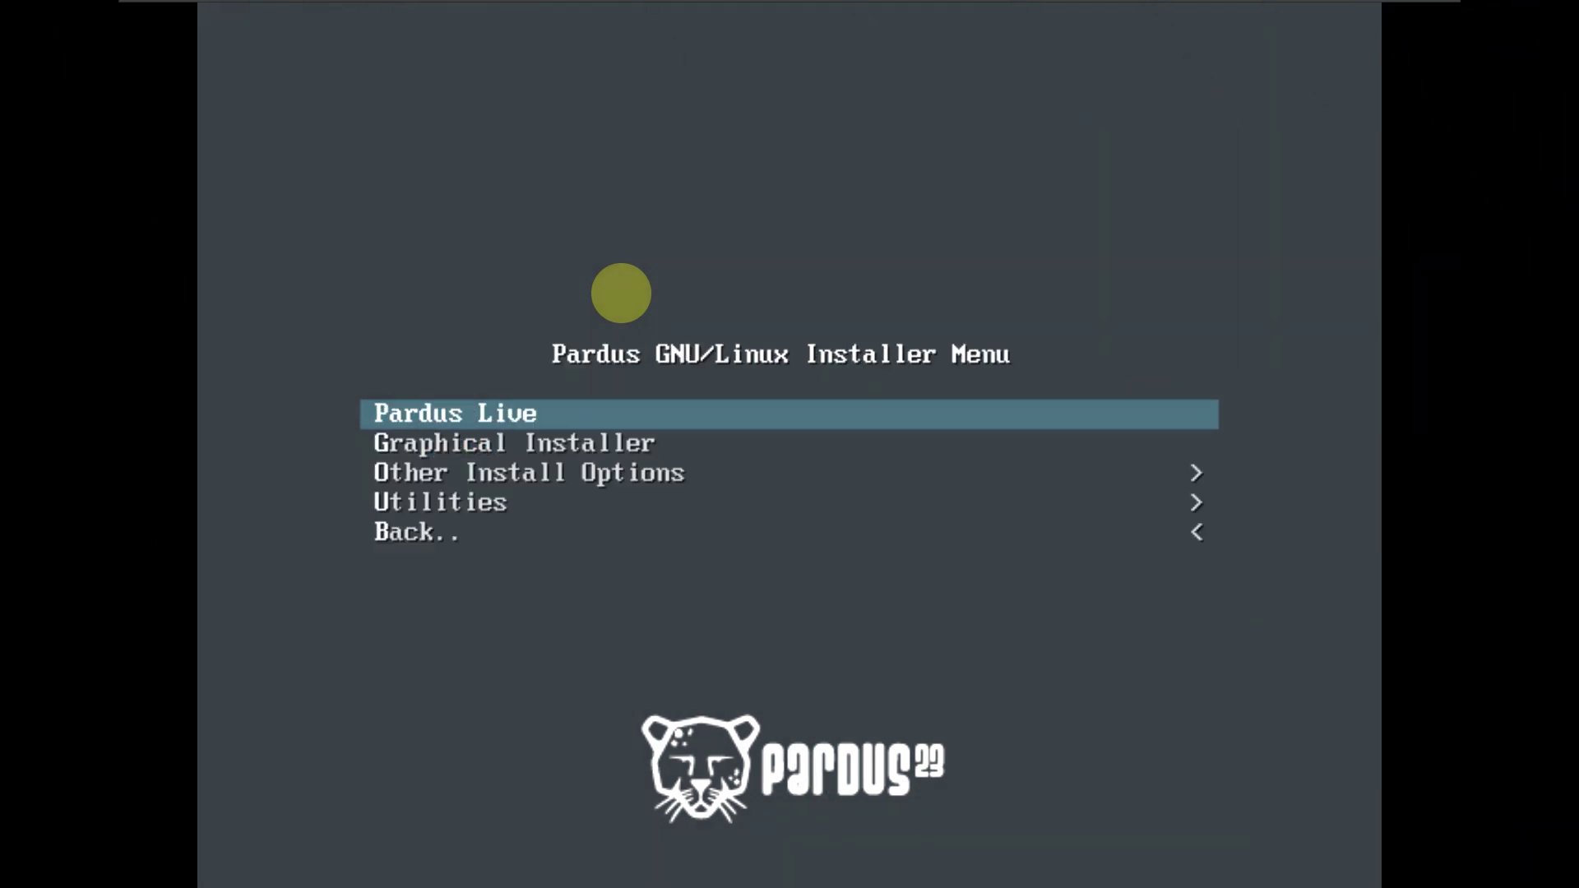
# Step: Look through the installer menu entries and the Utilities submenu, and return to the main installer menu
pyautogui.press('Down')
pyautogui.press('Down')
pyautogui.press('Down')
pyautogui.press('Down')
pyautogui.press('Up')
pyautogui.press('Return')
pyautogui.press('Down')
pyautogui.press('Down')
pyautogui.press('Up')
pyautogui.press('Up')
pyautogui.press('Return')
# Step: Look through the Other Install Options submenu and return to the main installer menu
pyautogui.press('Up')
pyautogui.press('Up')
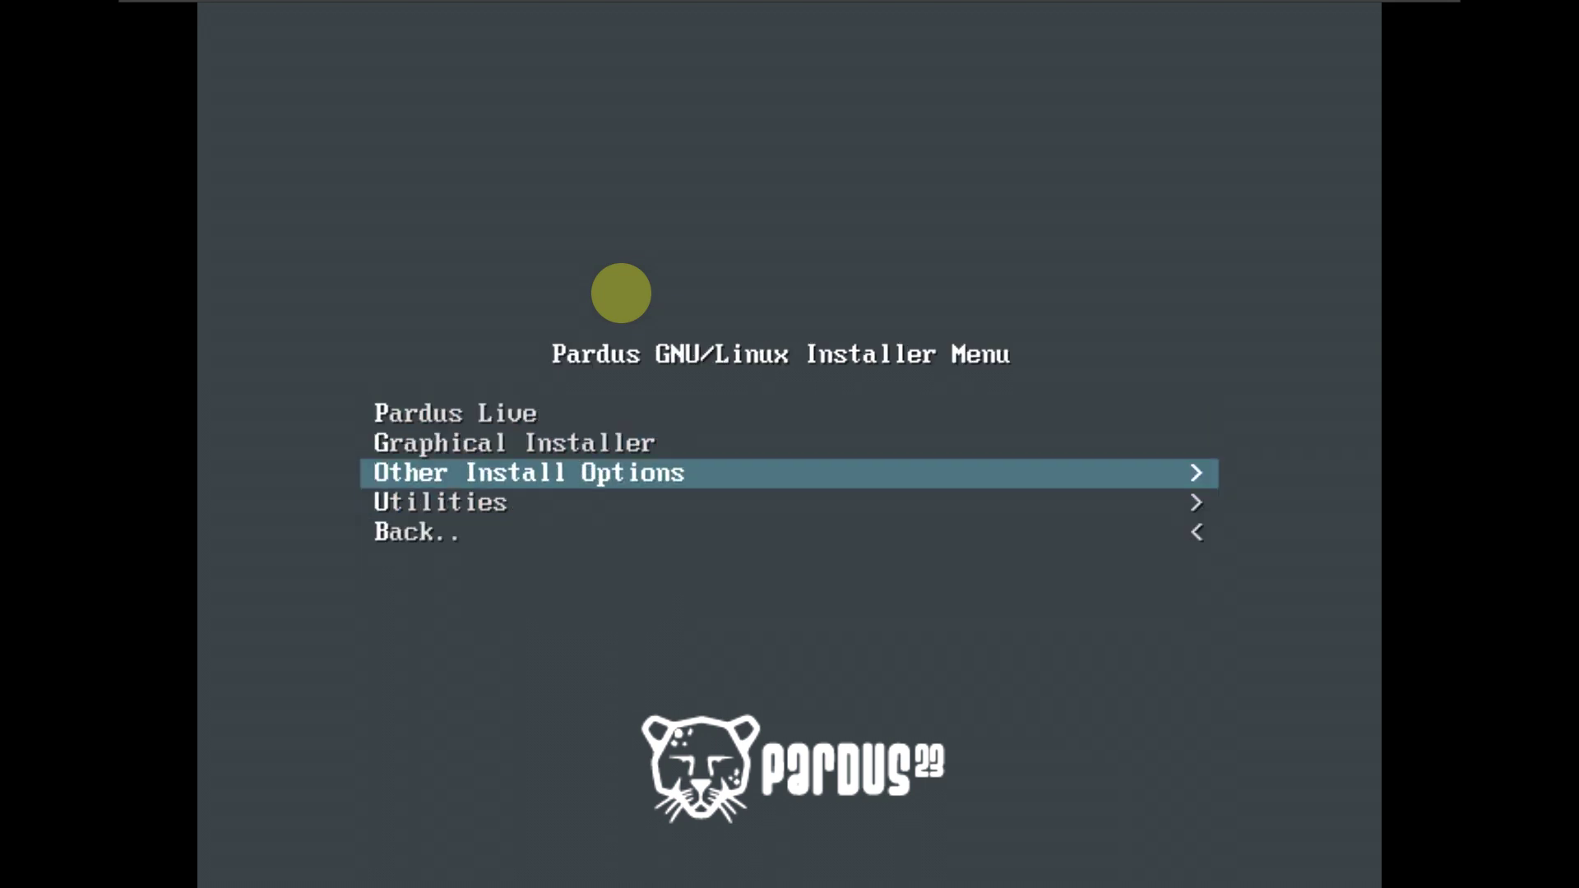
pyautogui.press('Down')
pyautogui.press('Return')
pyautogui.press('Down')
pyautogui.press('End')
pyautogui.press('Up')
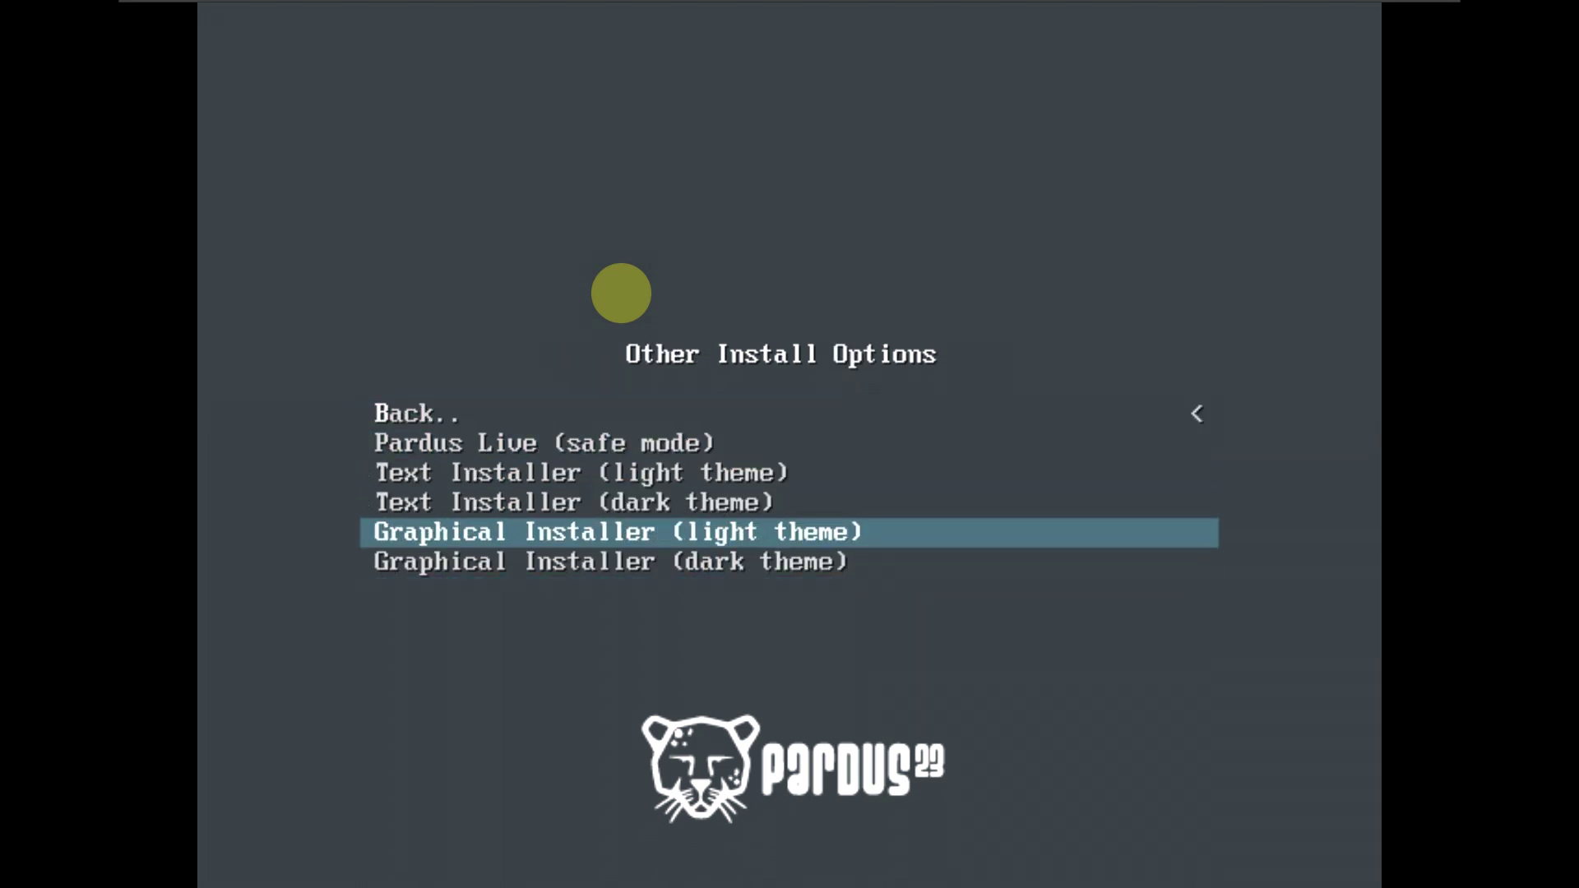
pyautogui.press('Home')
pyautogui.press('Return')
# Step: Boot the system into Pardus Live
pyautogui.press('Up')
pyautogui.press('Up')
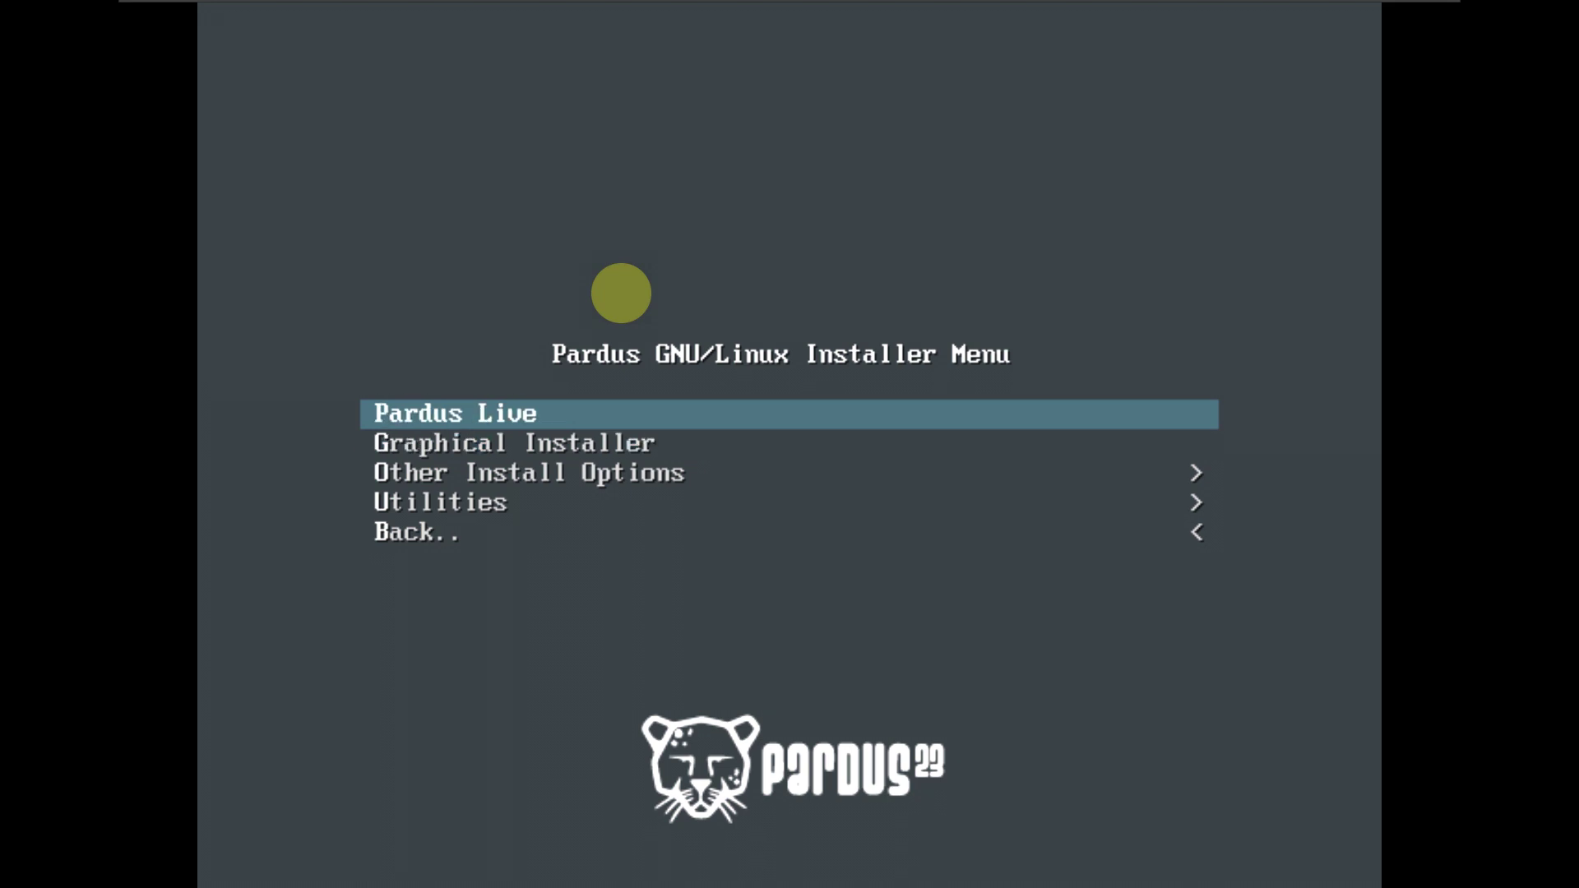
pyautogui.press('Return')
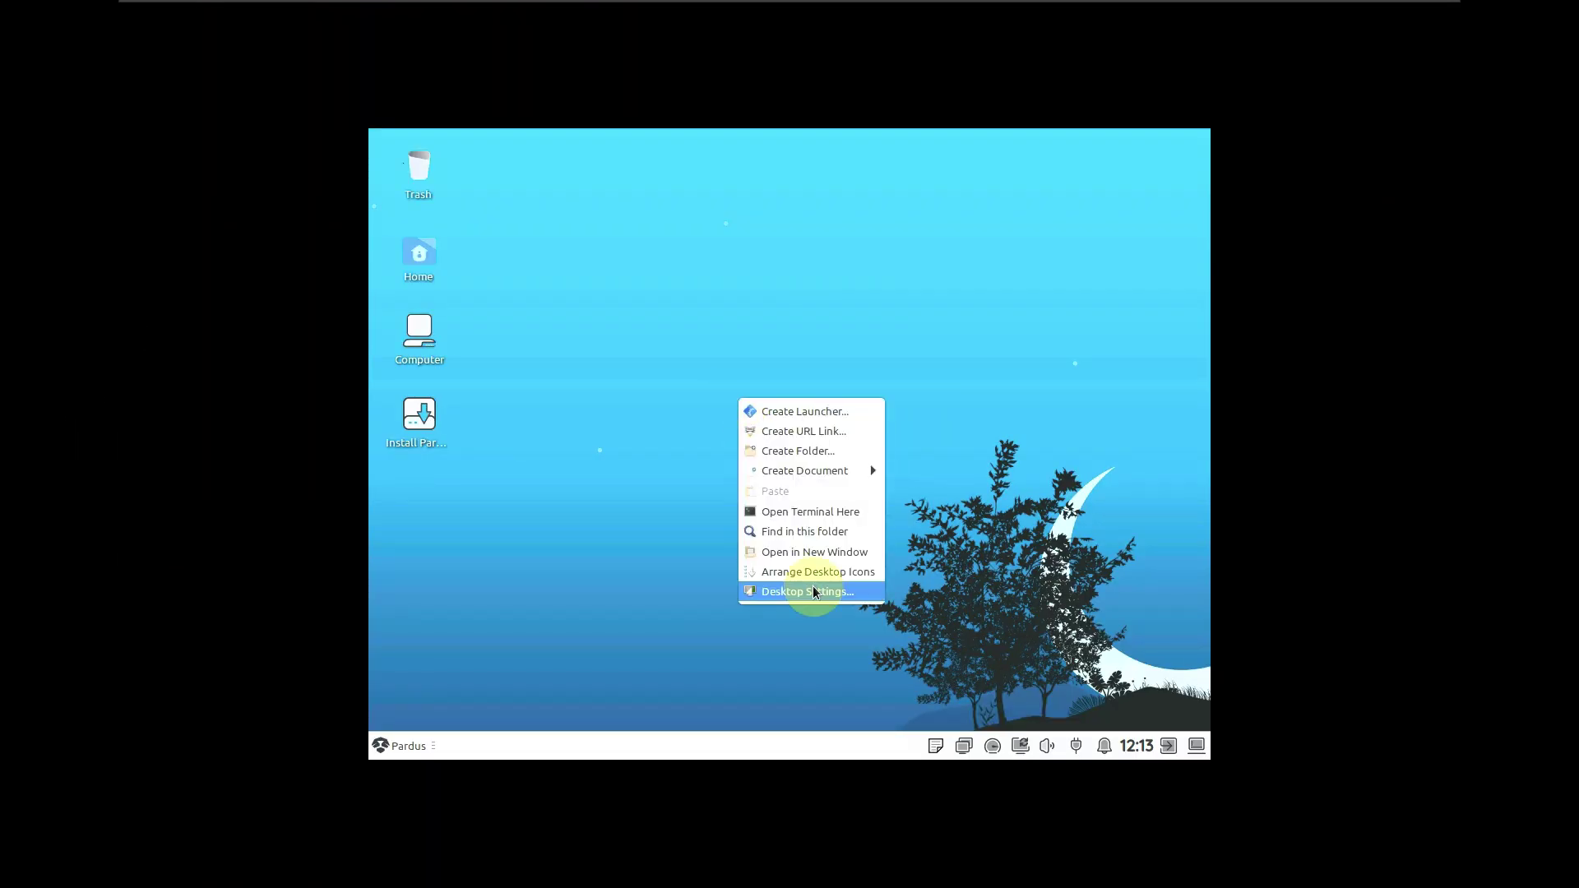
# Step: Set the display resolution to 1920x1080 in the system settings
pyautogui.click(812, 586)
pyautogui.click(398, 750)
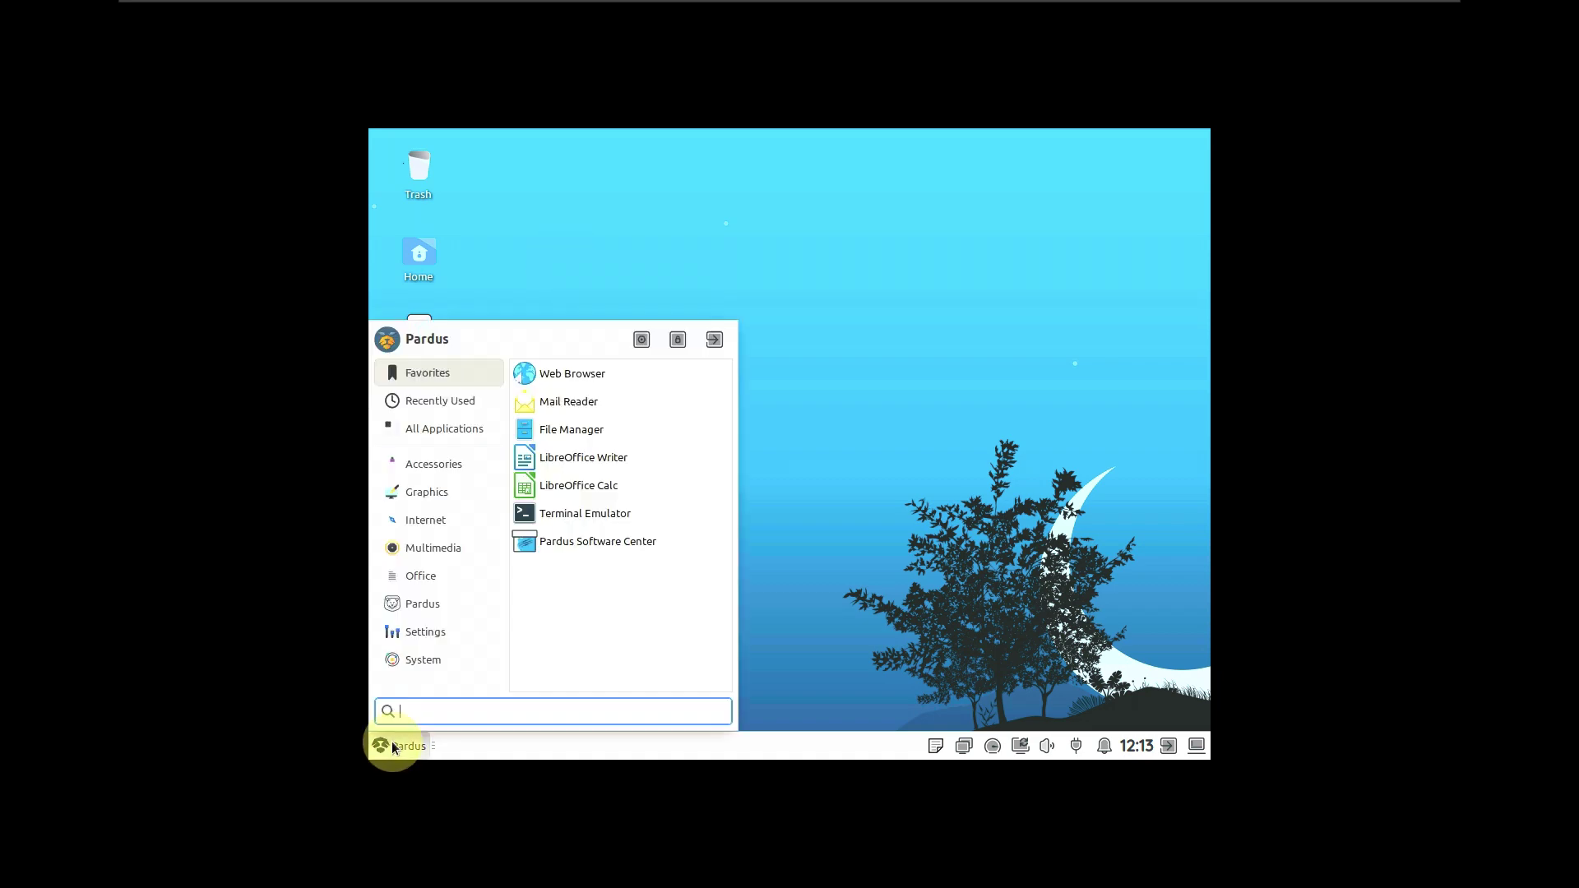
pyautogui.click(422, 631)
pyautogui.click(600, 483)
pyautogui.click(979, 363)
pyautogui.click(991, 526)
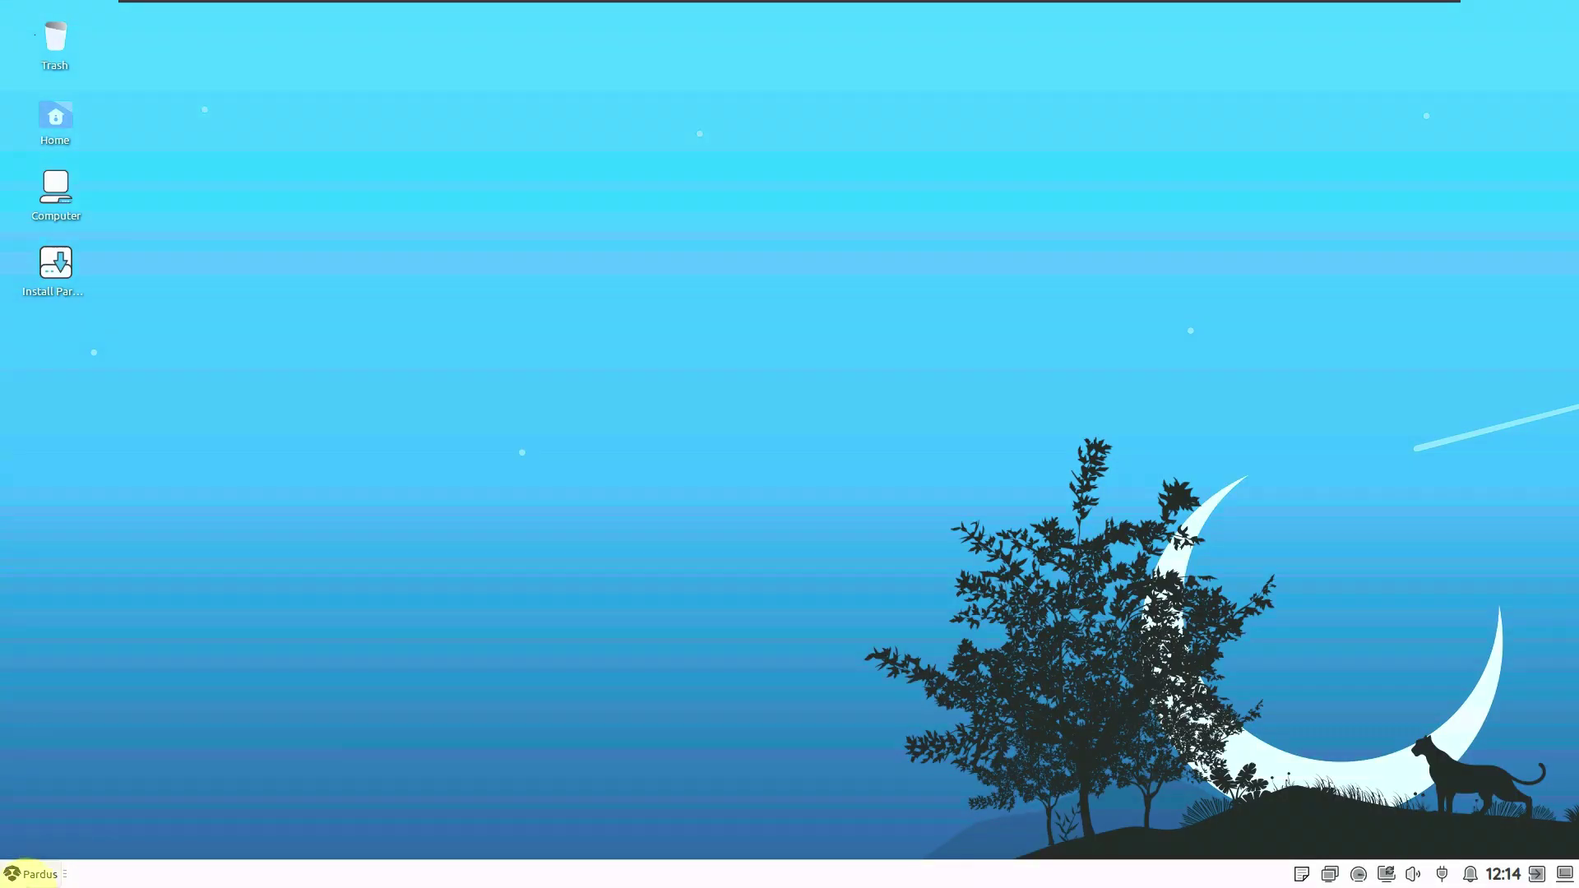
# Step: Enlarge the application menu and launch Task Manager from the System category
pyautogui.click(45, 876)
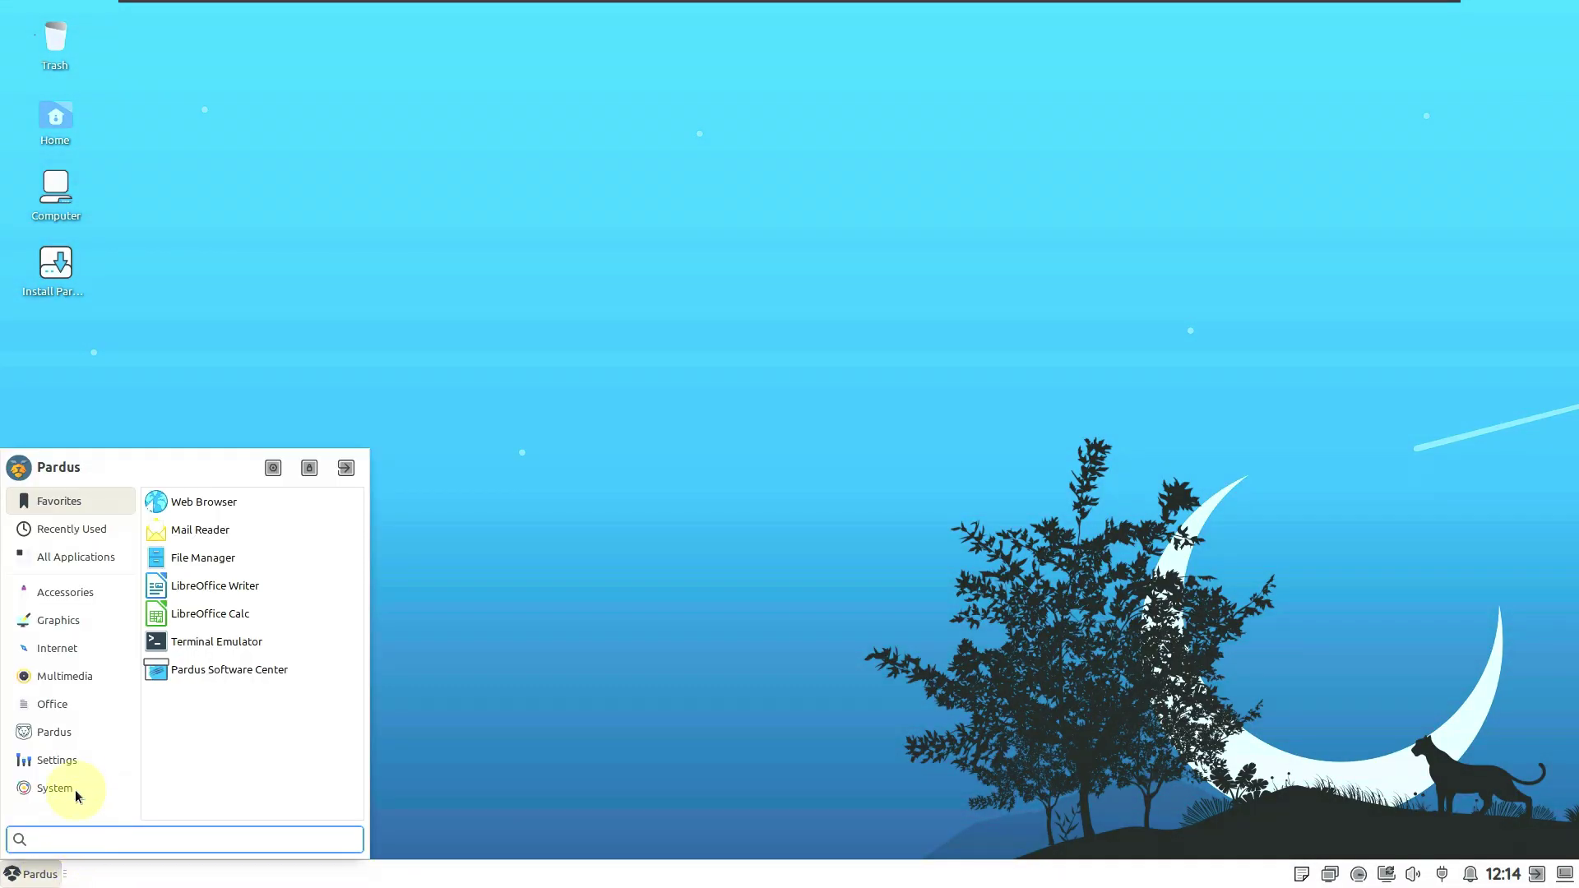
pyautogui.click(83, 785)
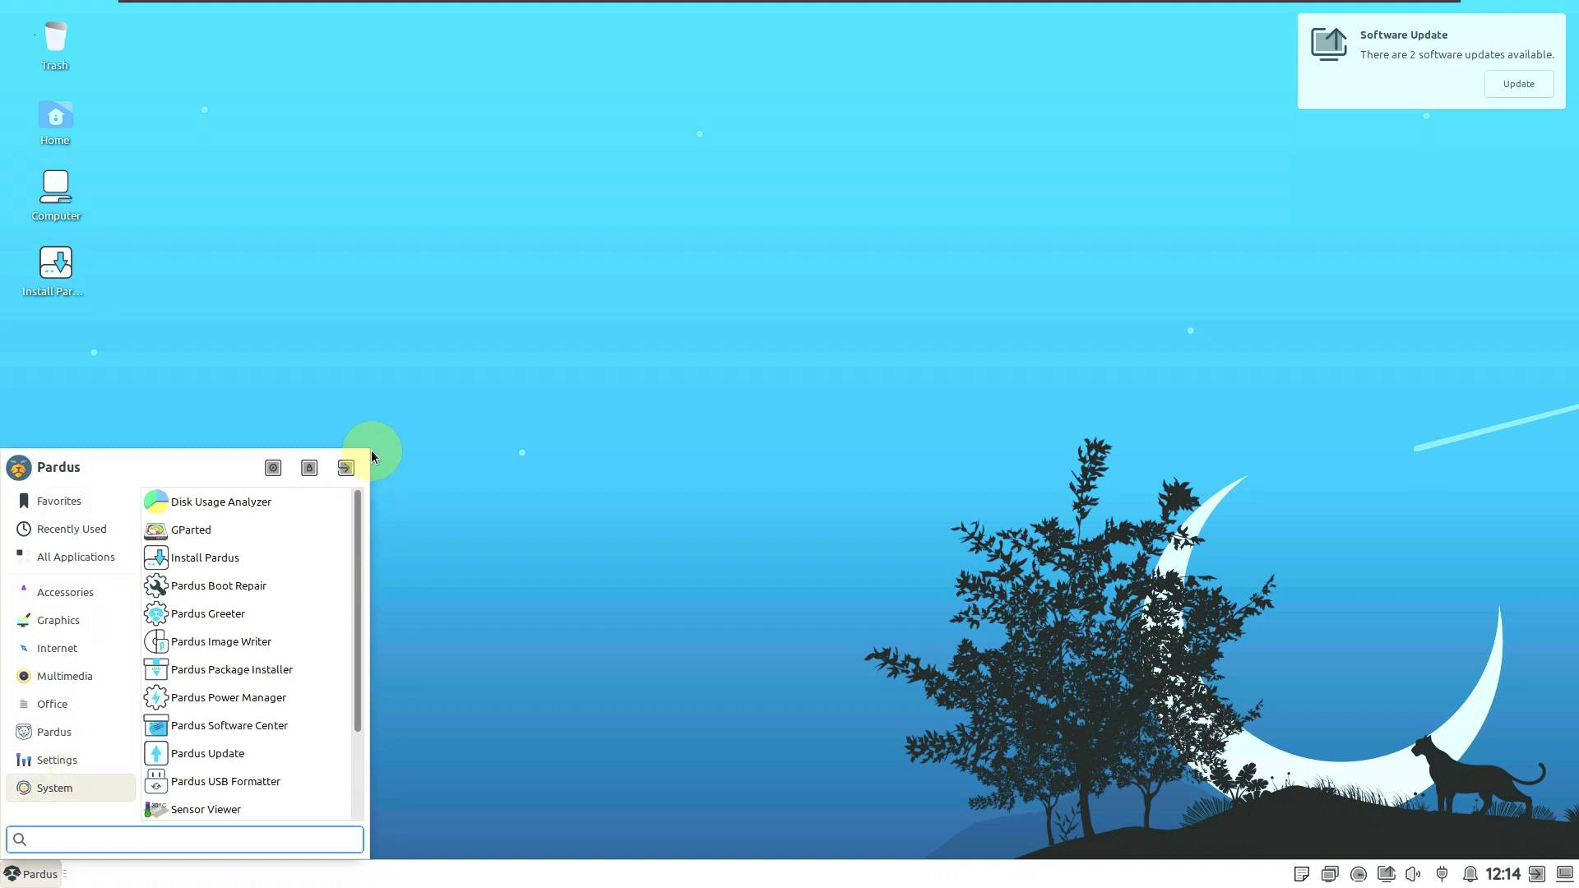
pyautogui.moveTo(372, 456); pyautogui.dragTo(820, 172)
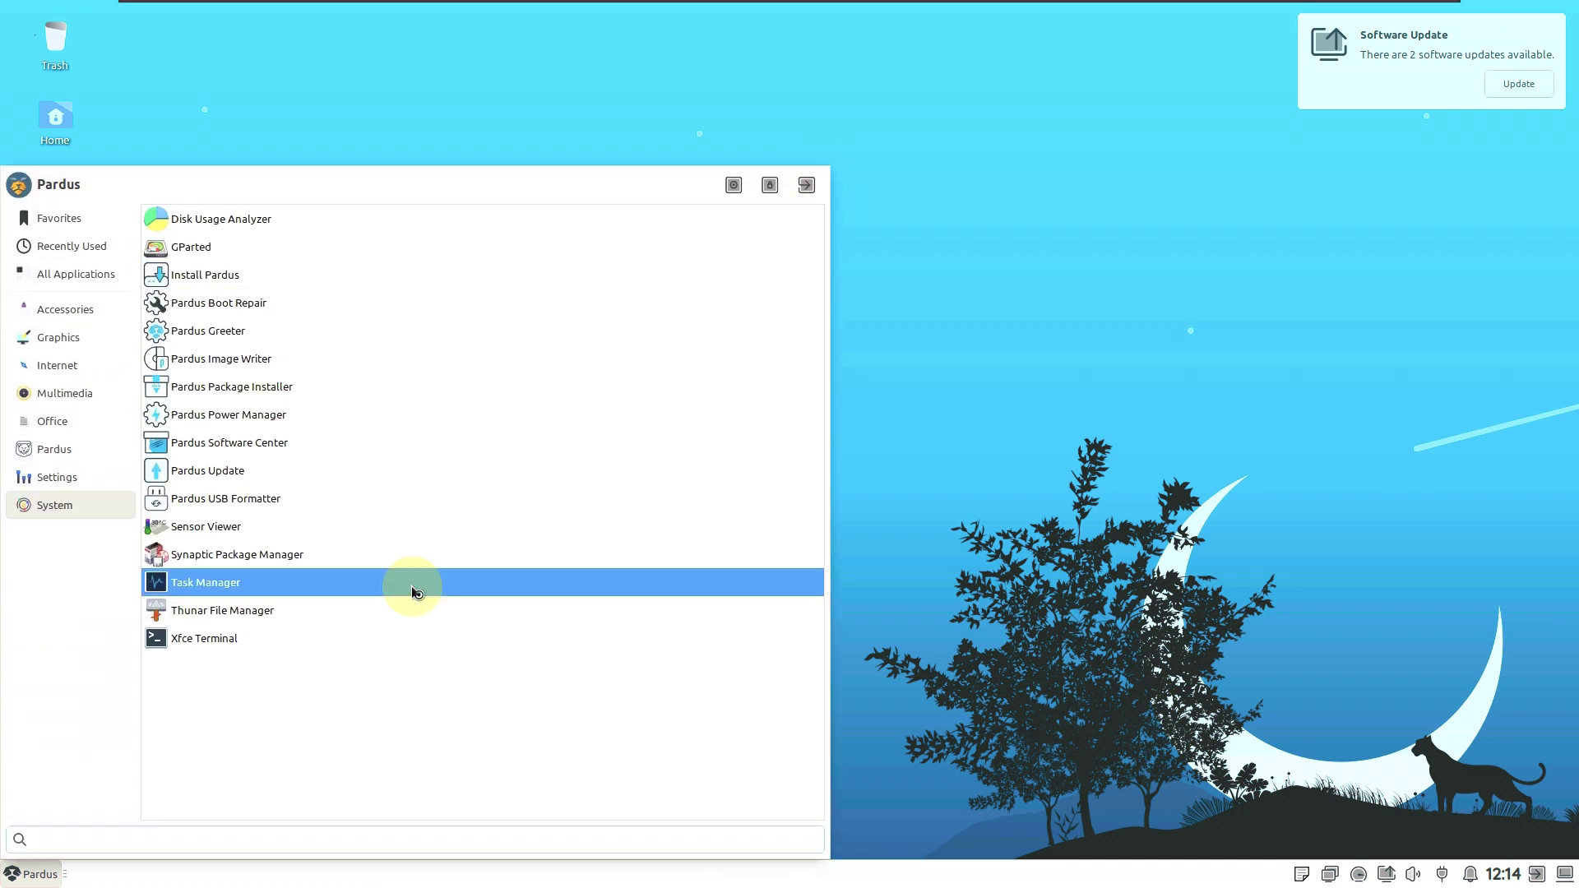
pyautogui.click(412, 584)
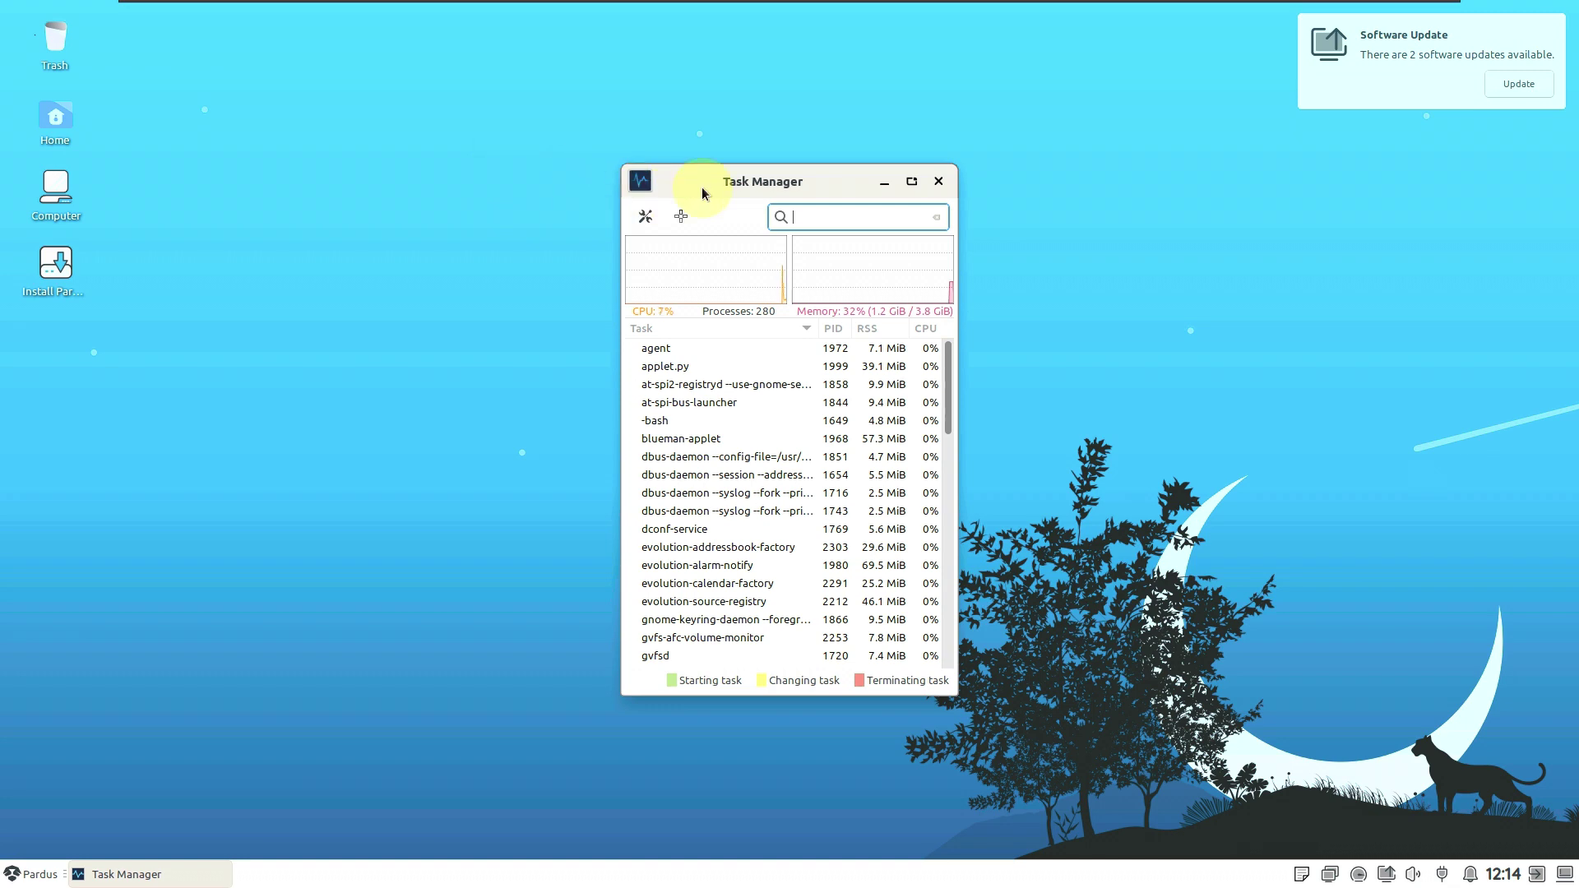
# Step: Maximize Task Manager to look over its process list, and enlarge the CPU and memory graphs
pyautogui.click(909, 183)
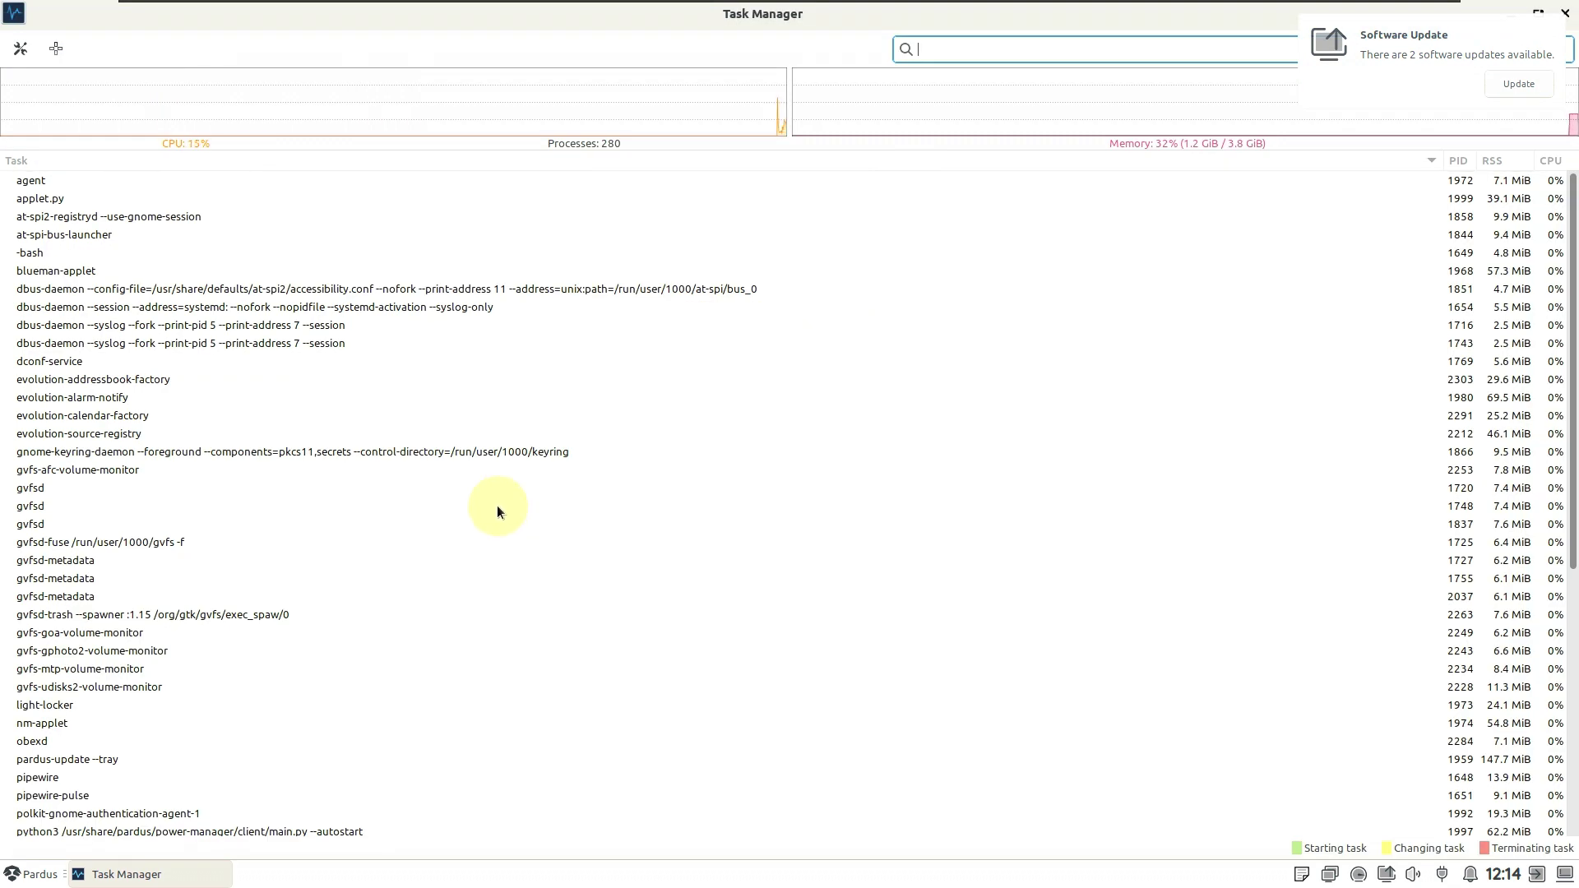
pyautogui.scroll(-5, 814, 691)
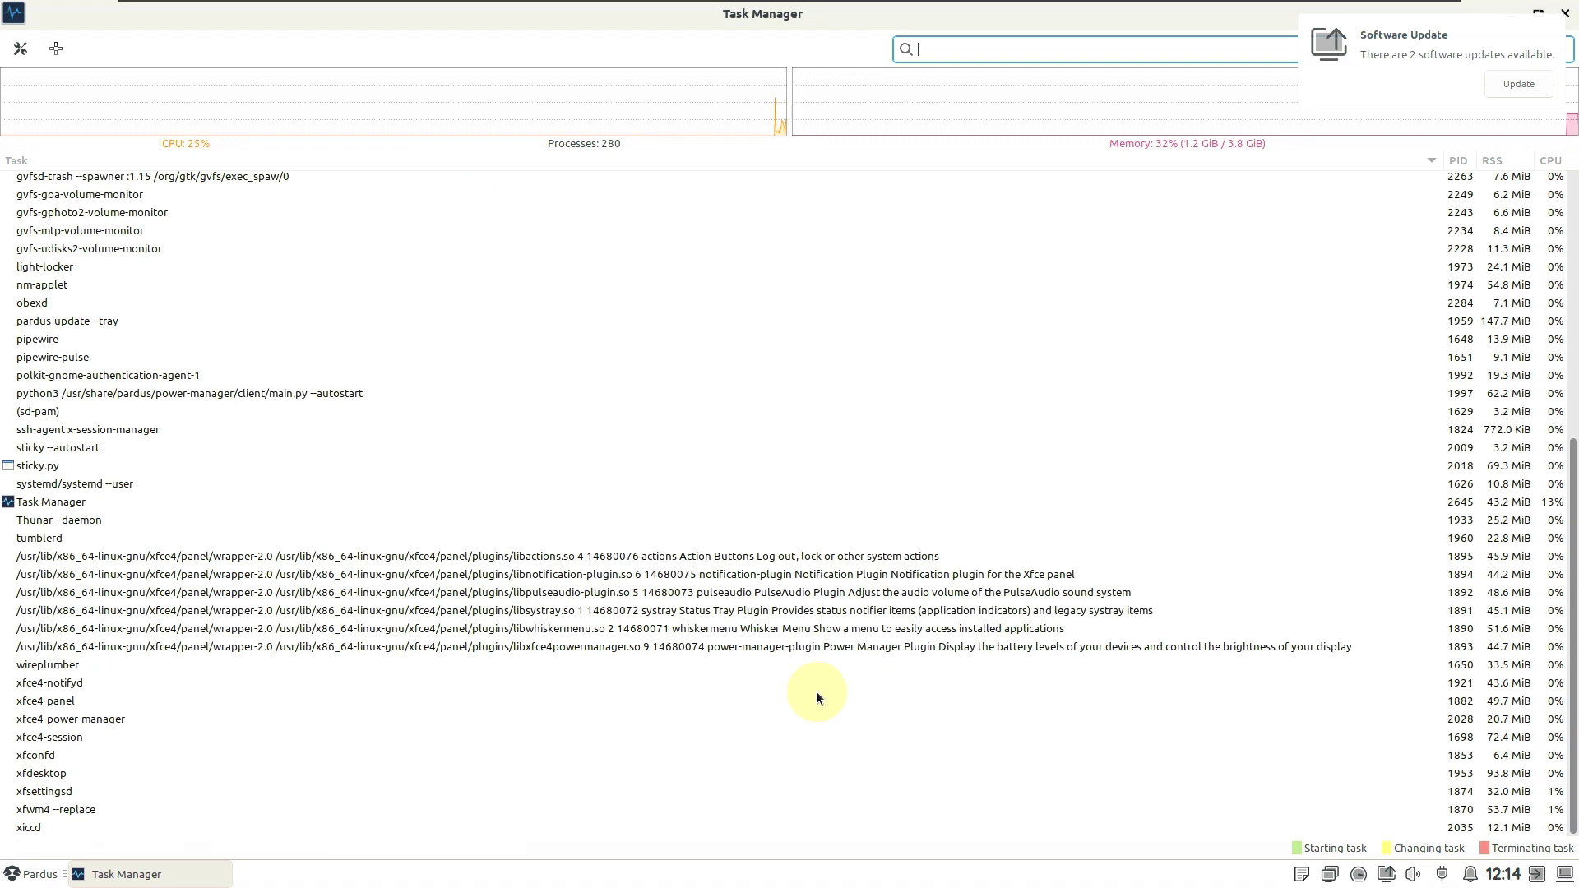
pyautogui.scroll(5, 802, 675)
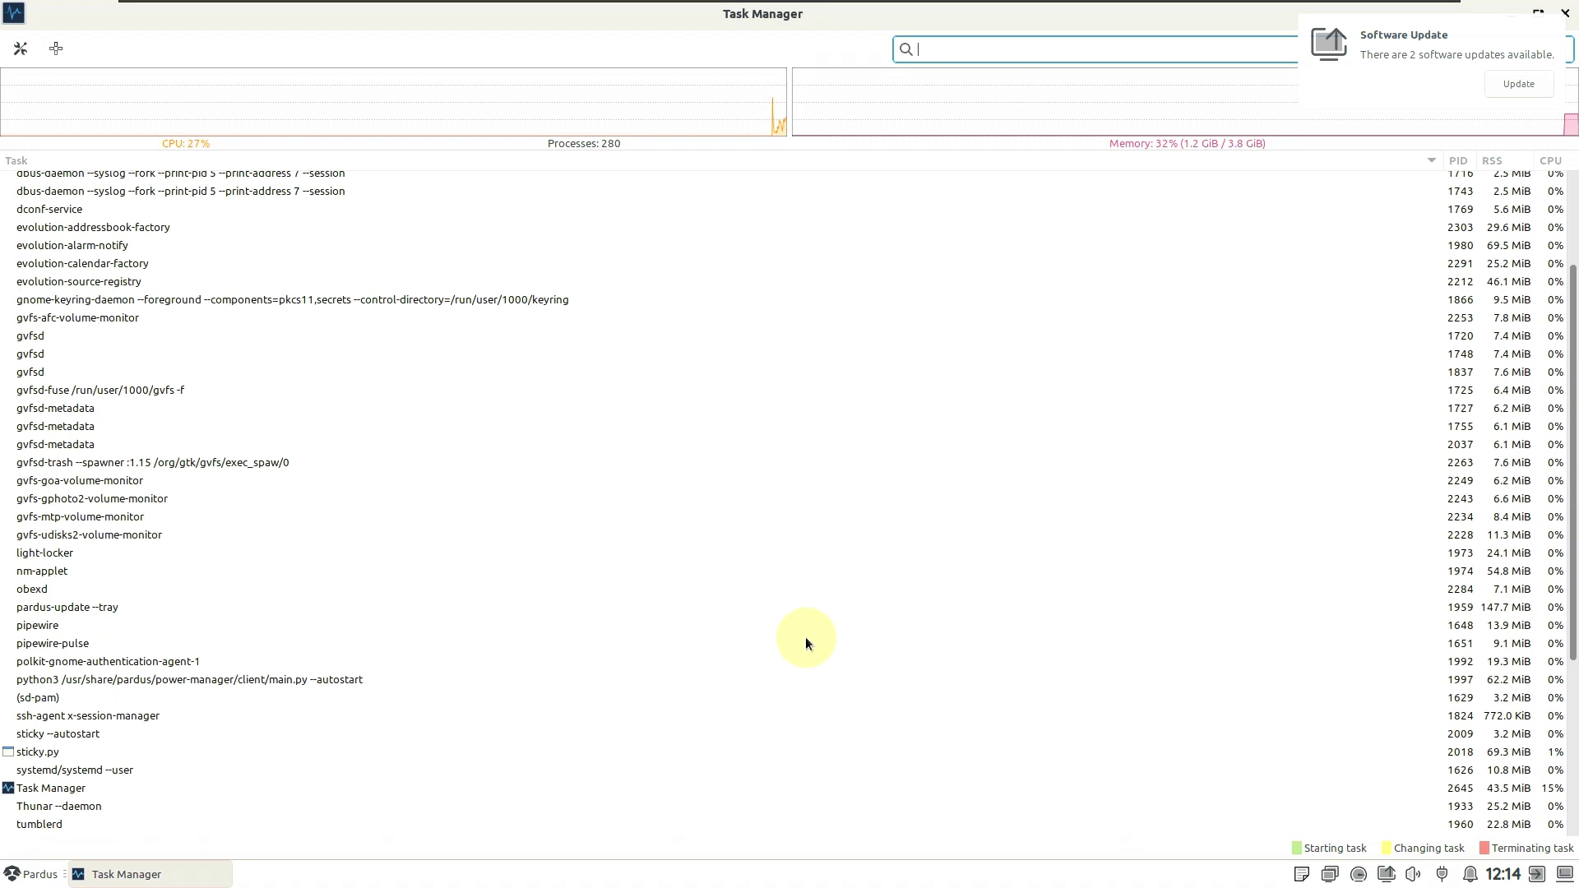
pyautogui.moveTo(790, 154); pyautogui.dragTo(802, 351)
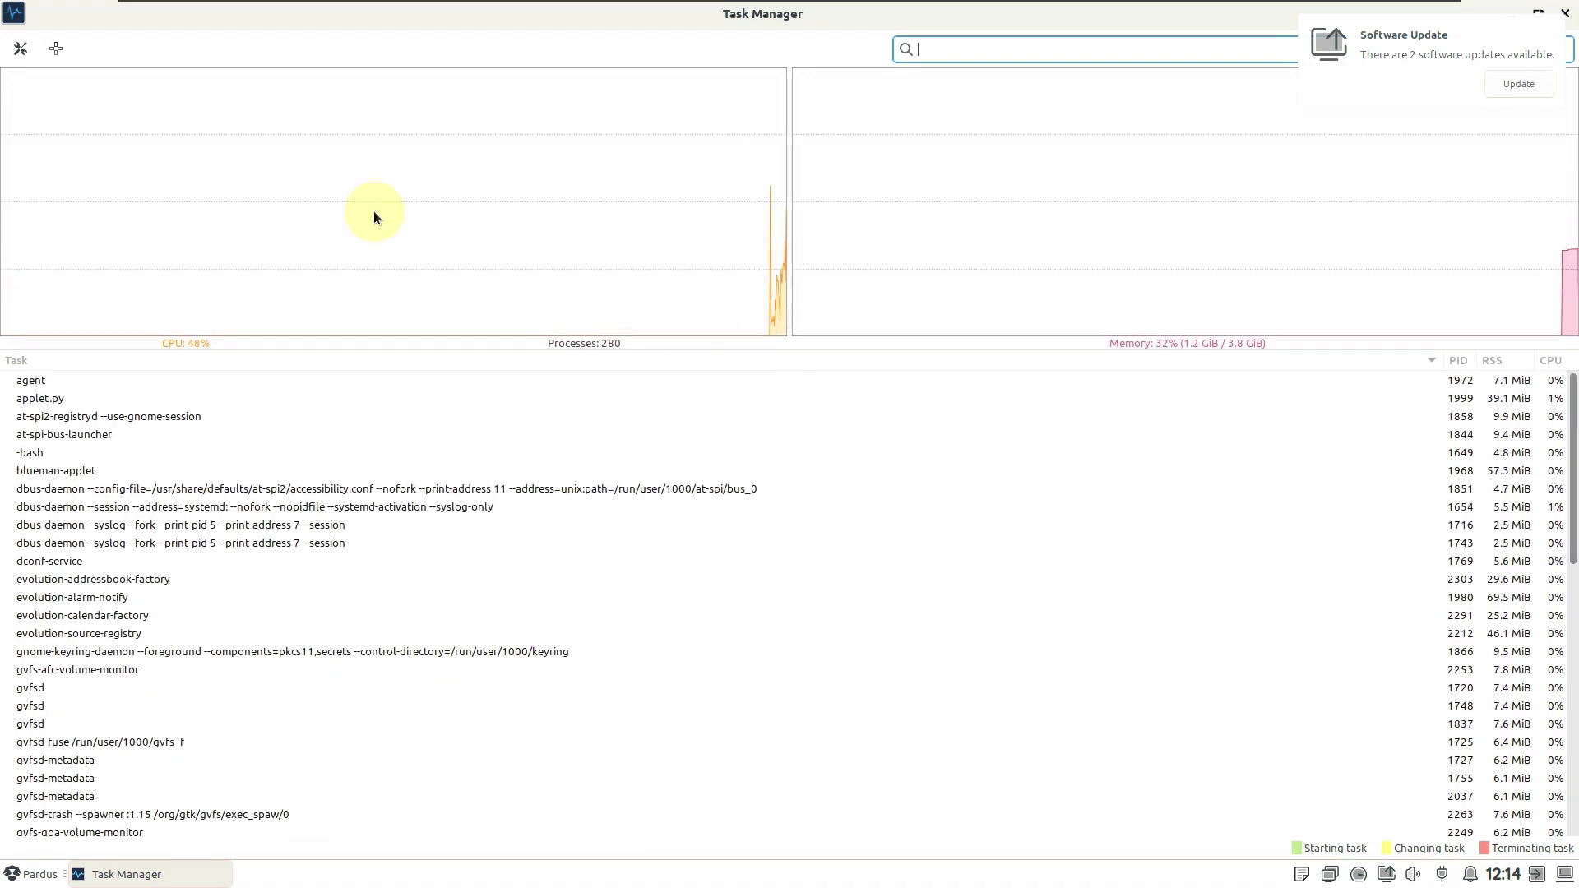
# Step: View Task Manager's settings and version information, close both dialogs, and restore the window to its normal size
pyautogui.click(23, 53)
pyautogui.click(804, 631)
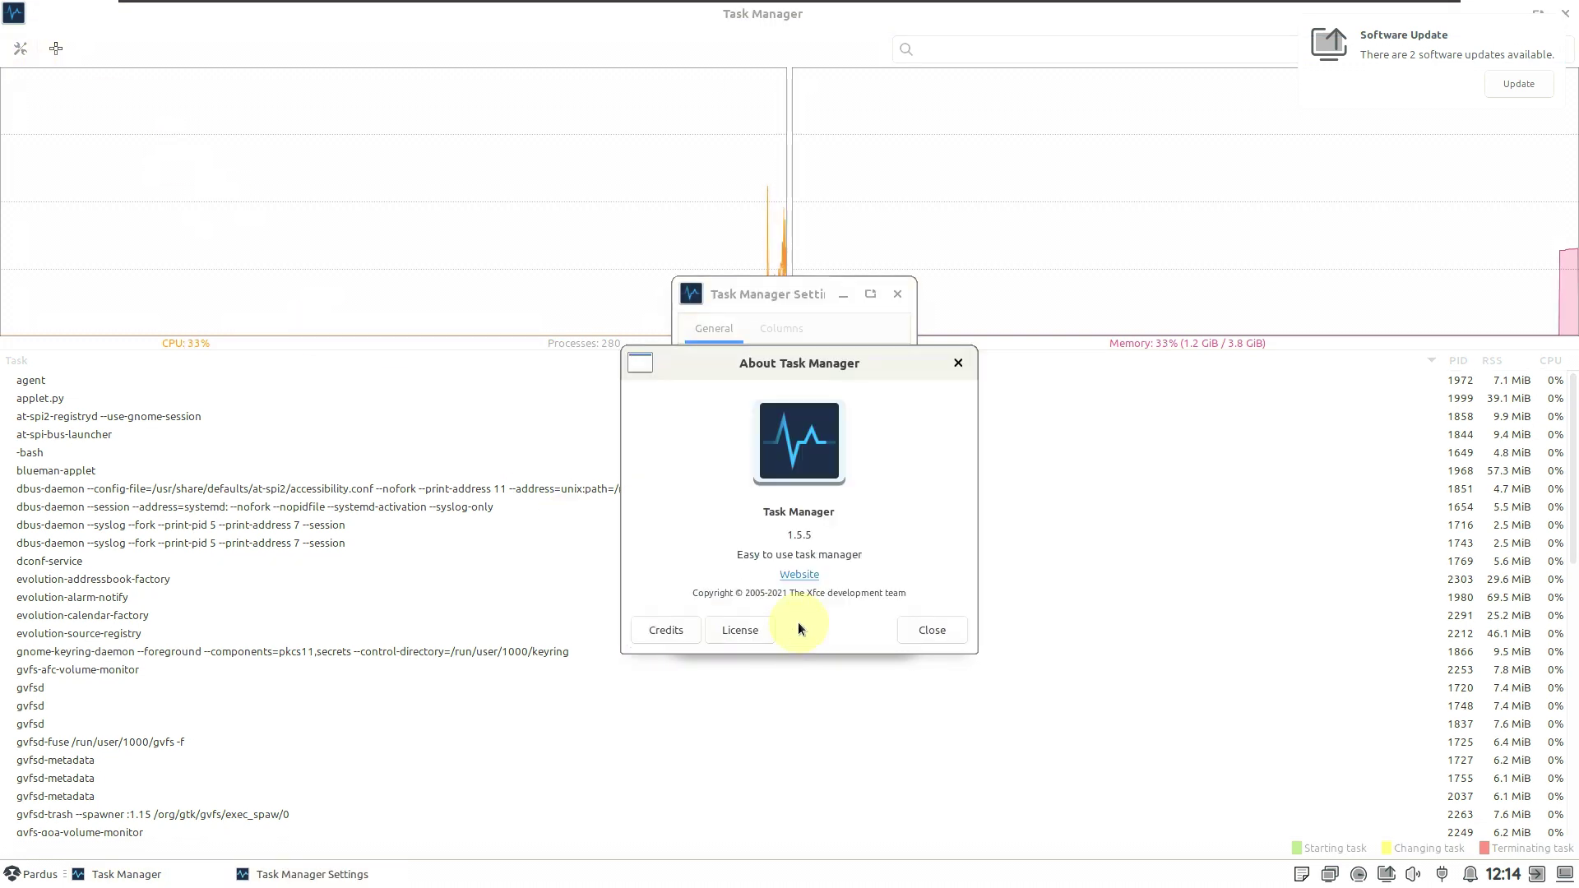
pyautogui.click(902, 632)
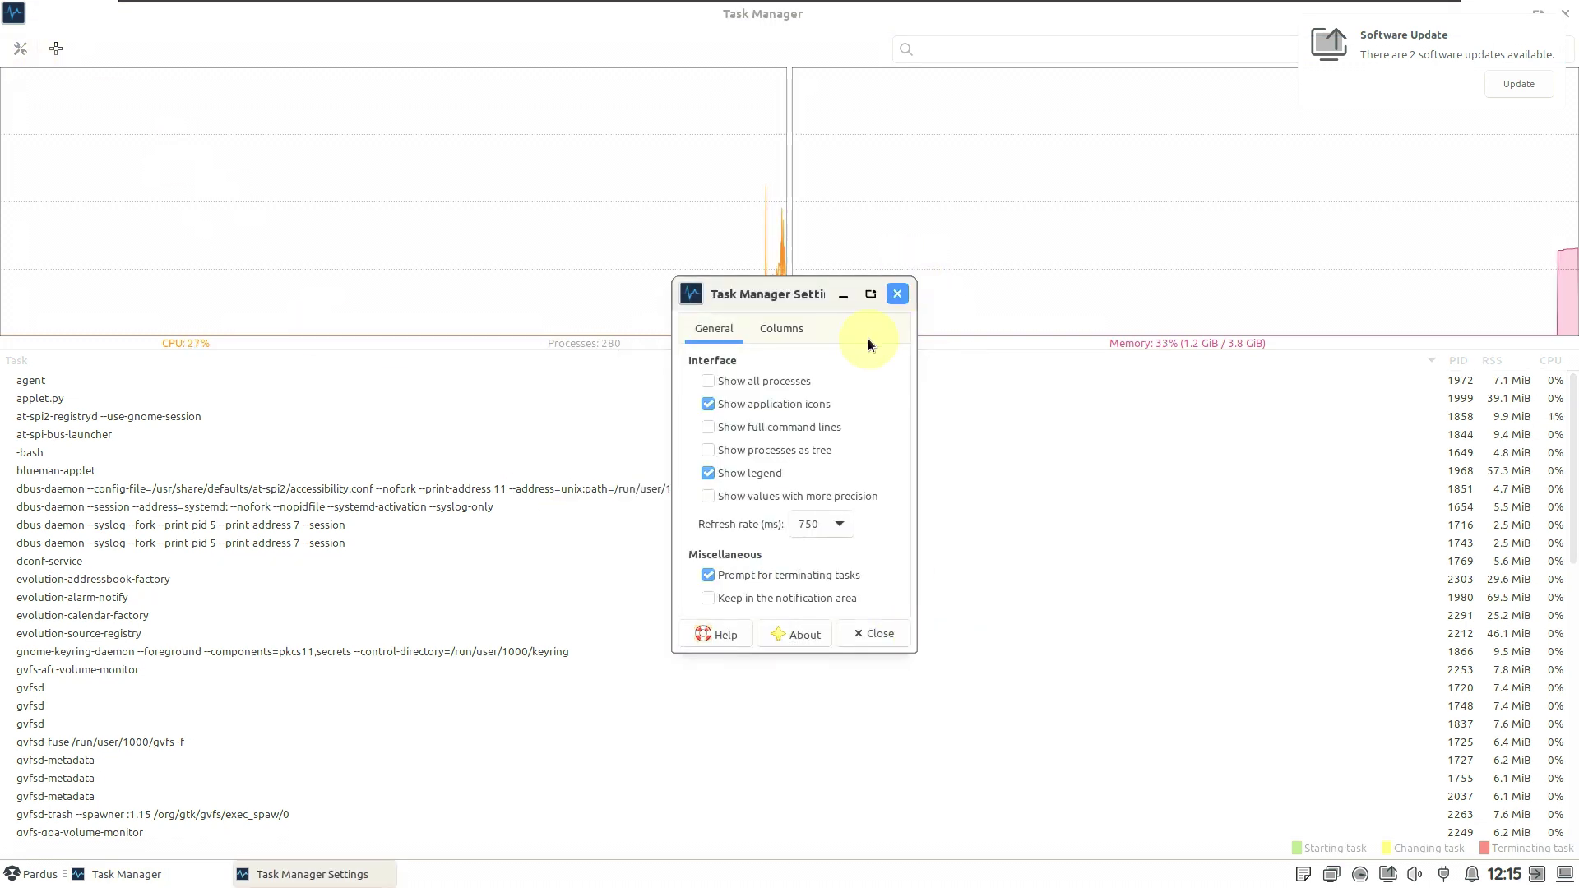
pyautogui.click(897, 293)
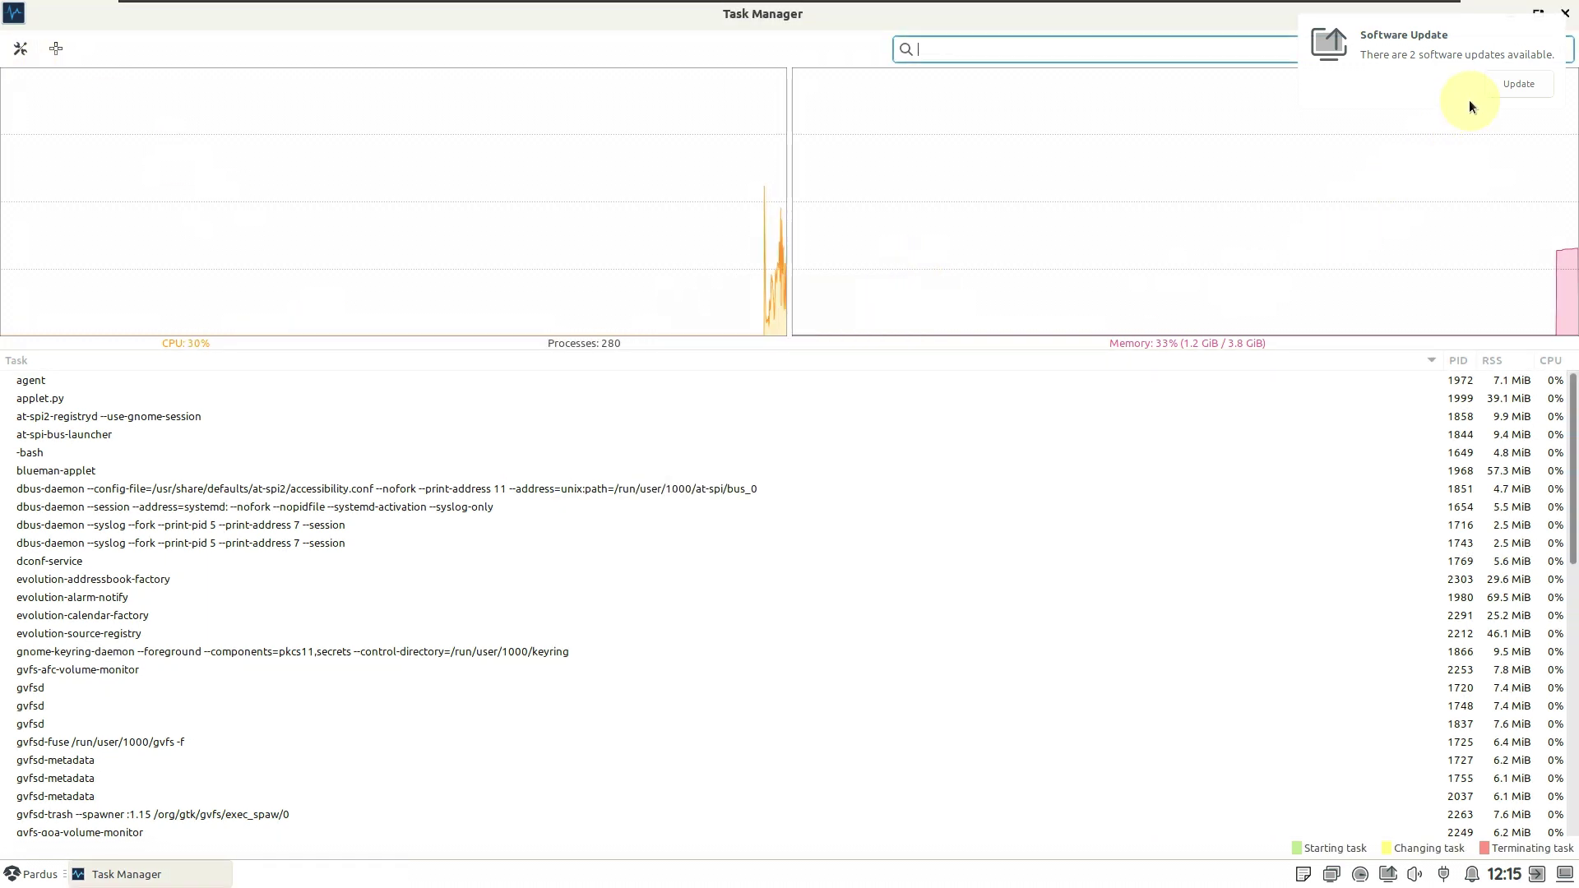
pyautogui.doubleClick(1077, 22)
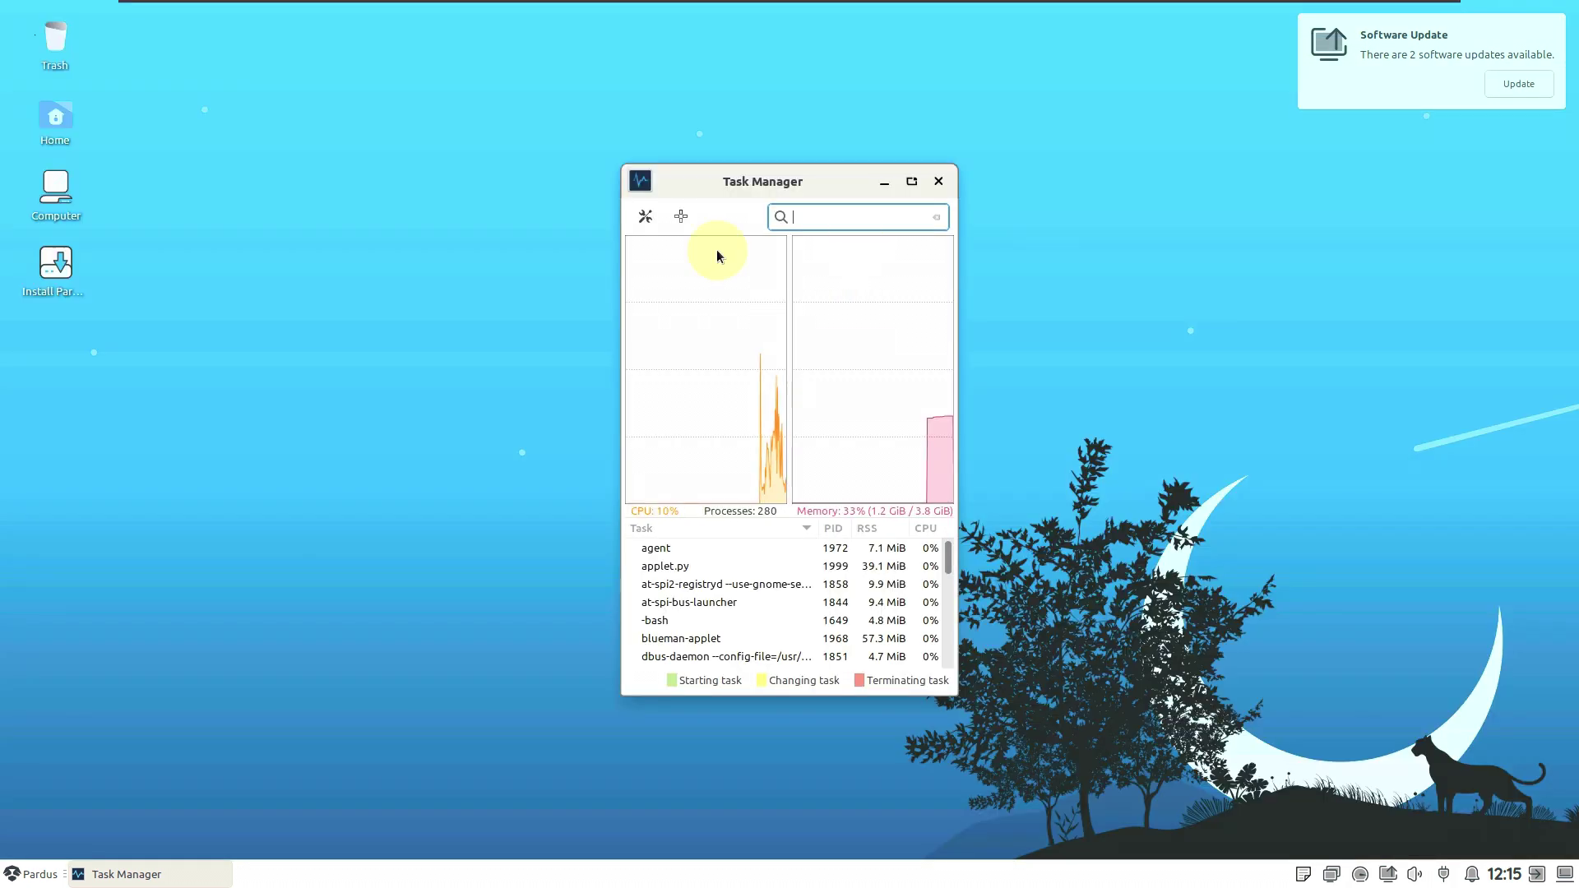
# Step: Review the available software updates in Pardus Update, close it, and move the Task Manager window to the desktop's upper-right corner
pyautogui.click(1518, 84)
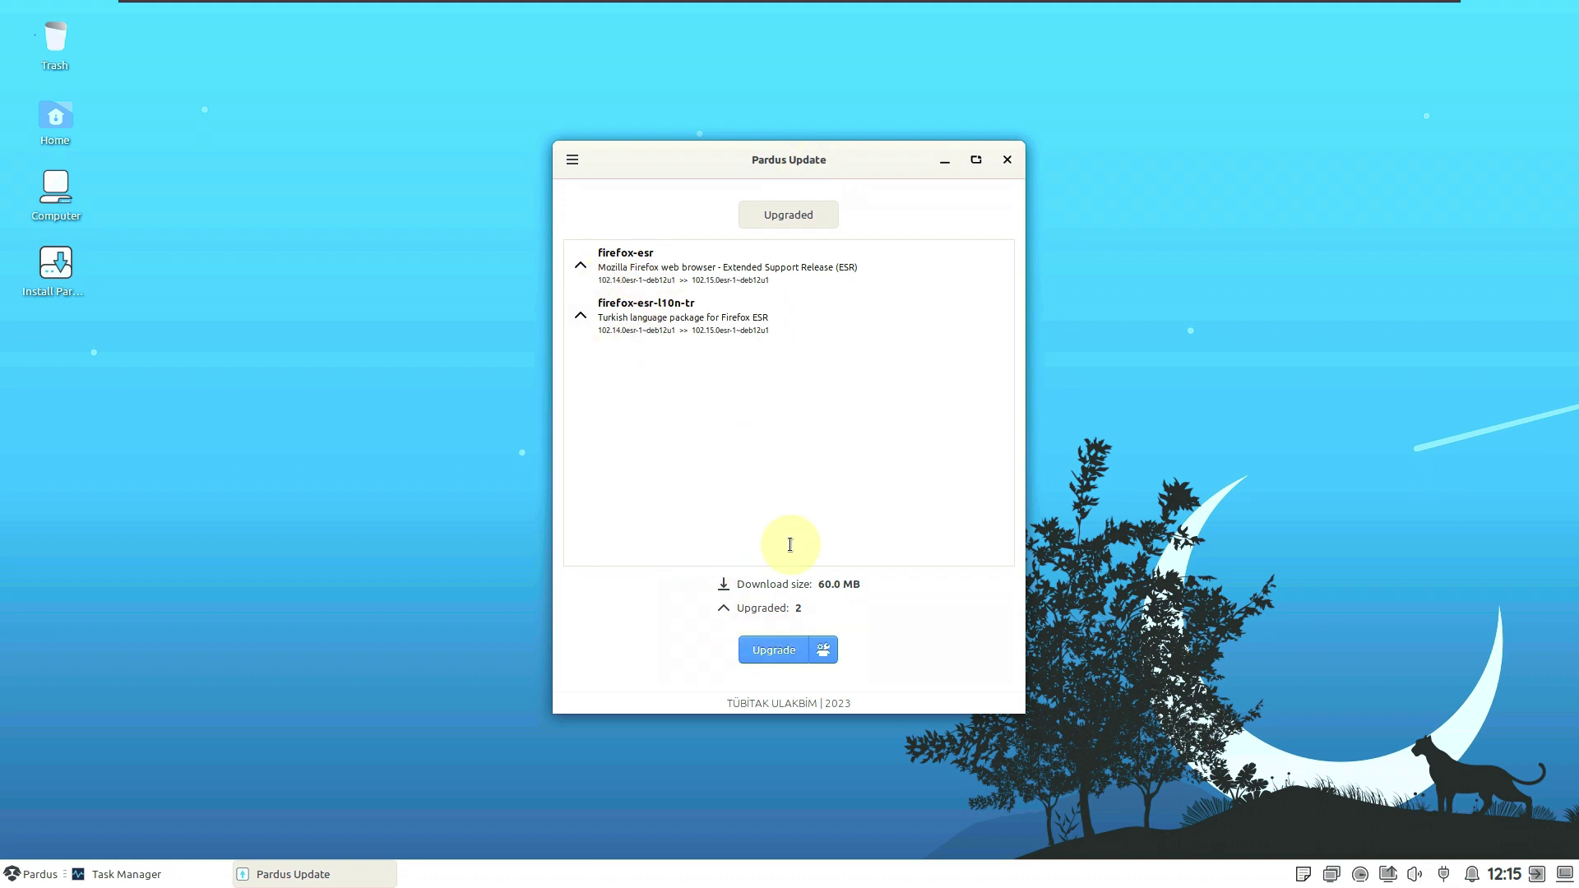
pyautogui.click(1006, 160)
pyautogui.moveTo(831, 175); pyautogui.dragTo(1463, 15)
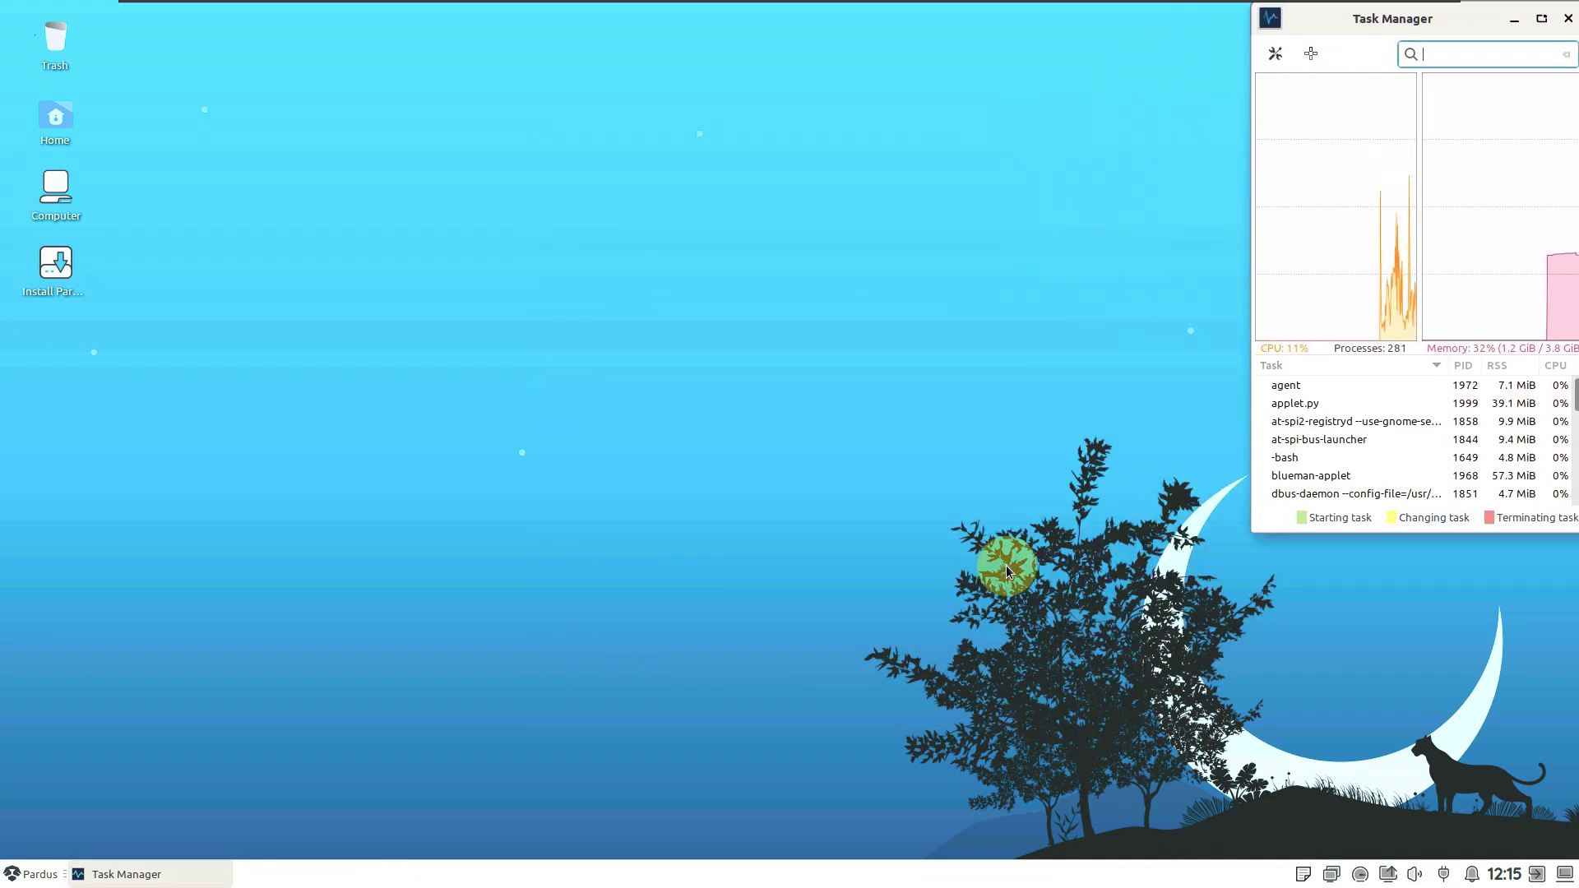
pyautogui.click(350, 370)
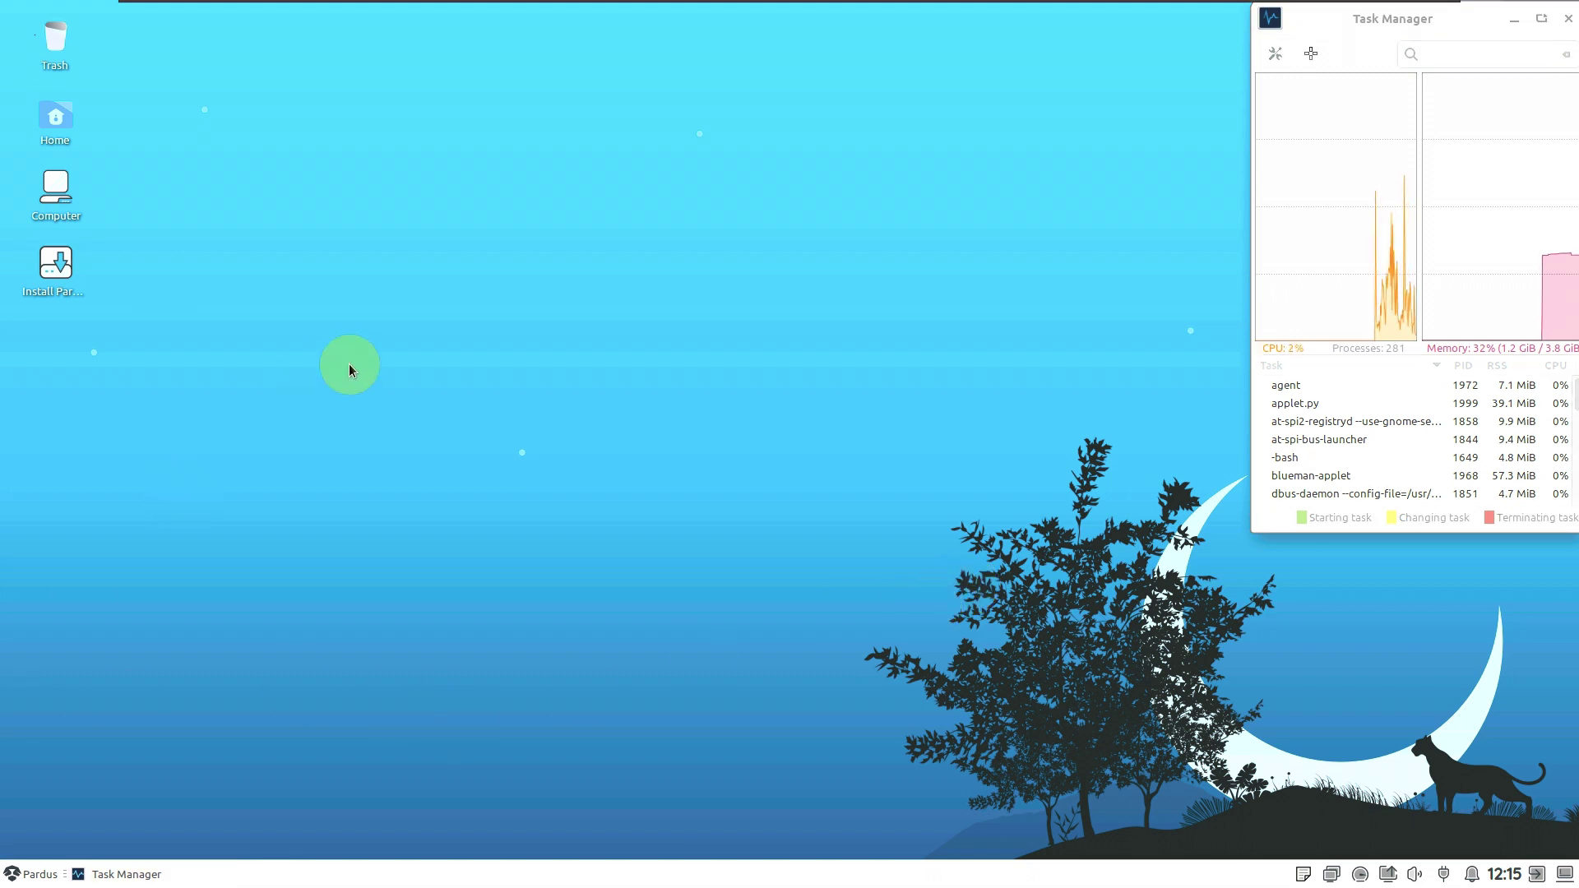
# Step: Open the Terminal Emulator and view its version information
pyautogui.click(36, 875)
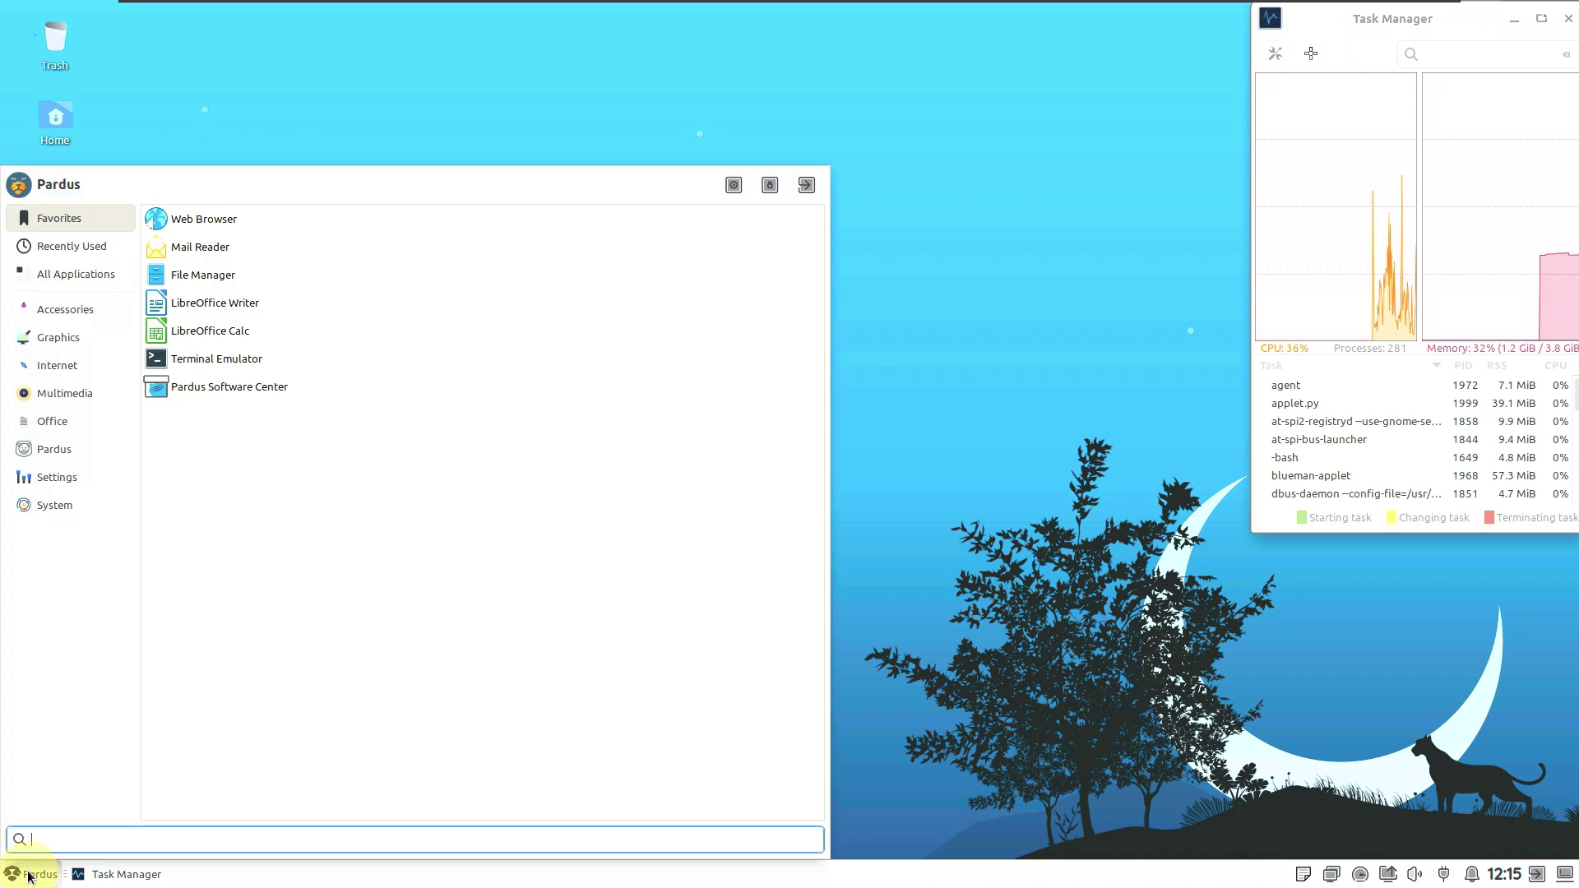
pyautogui.click(245, 362)
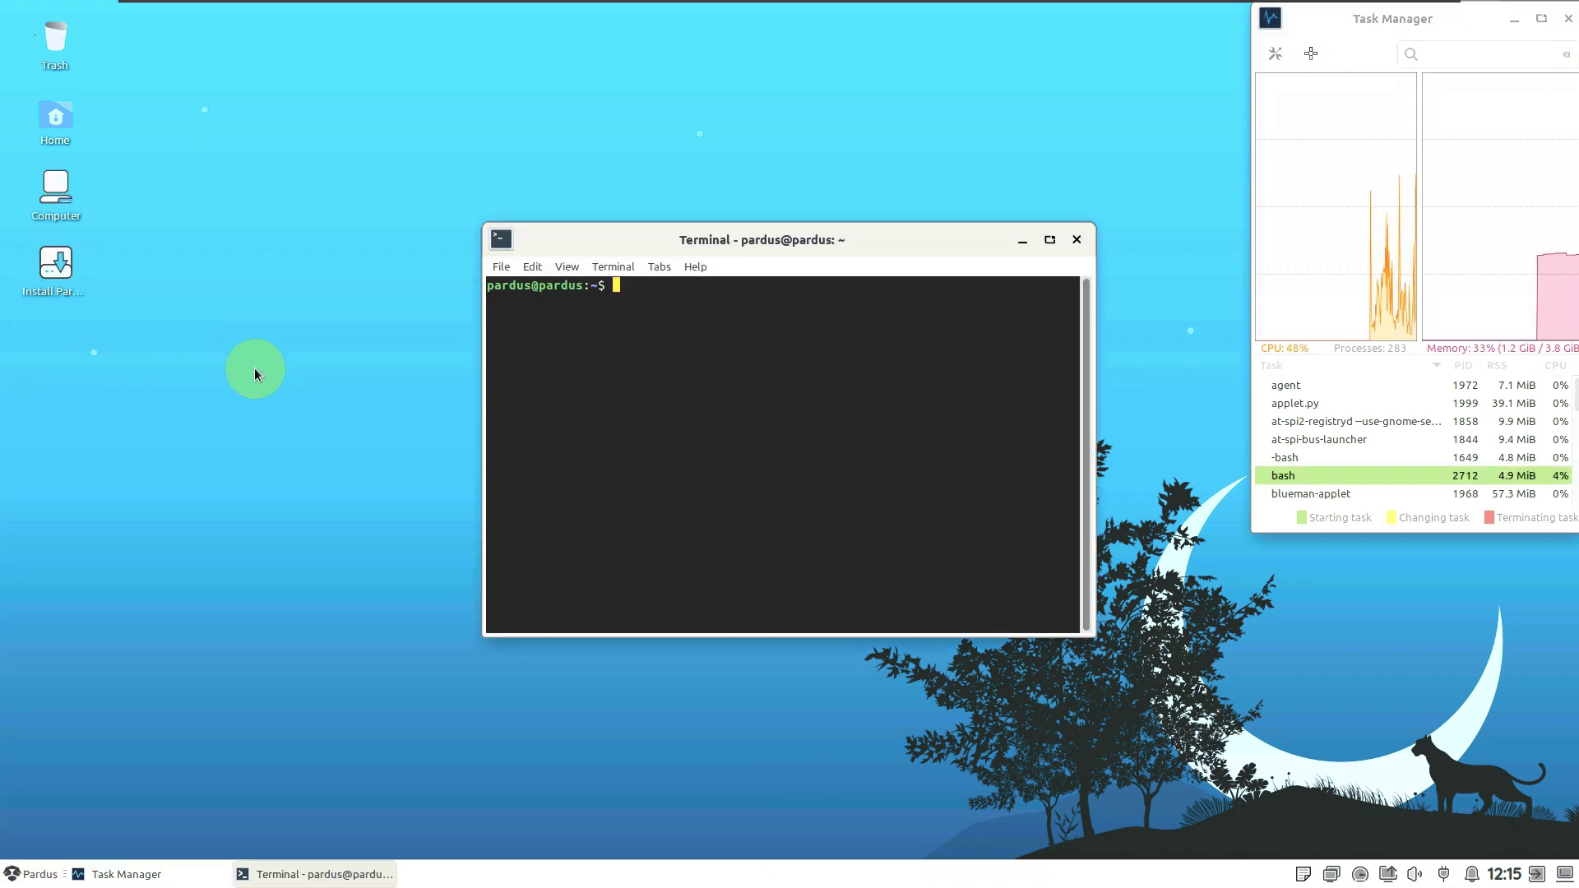
pyautogui.click(696, 268)
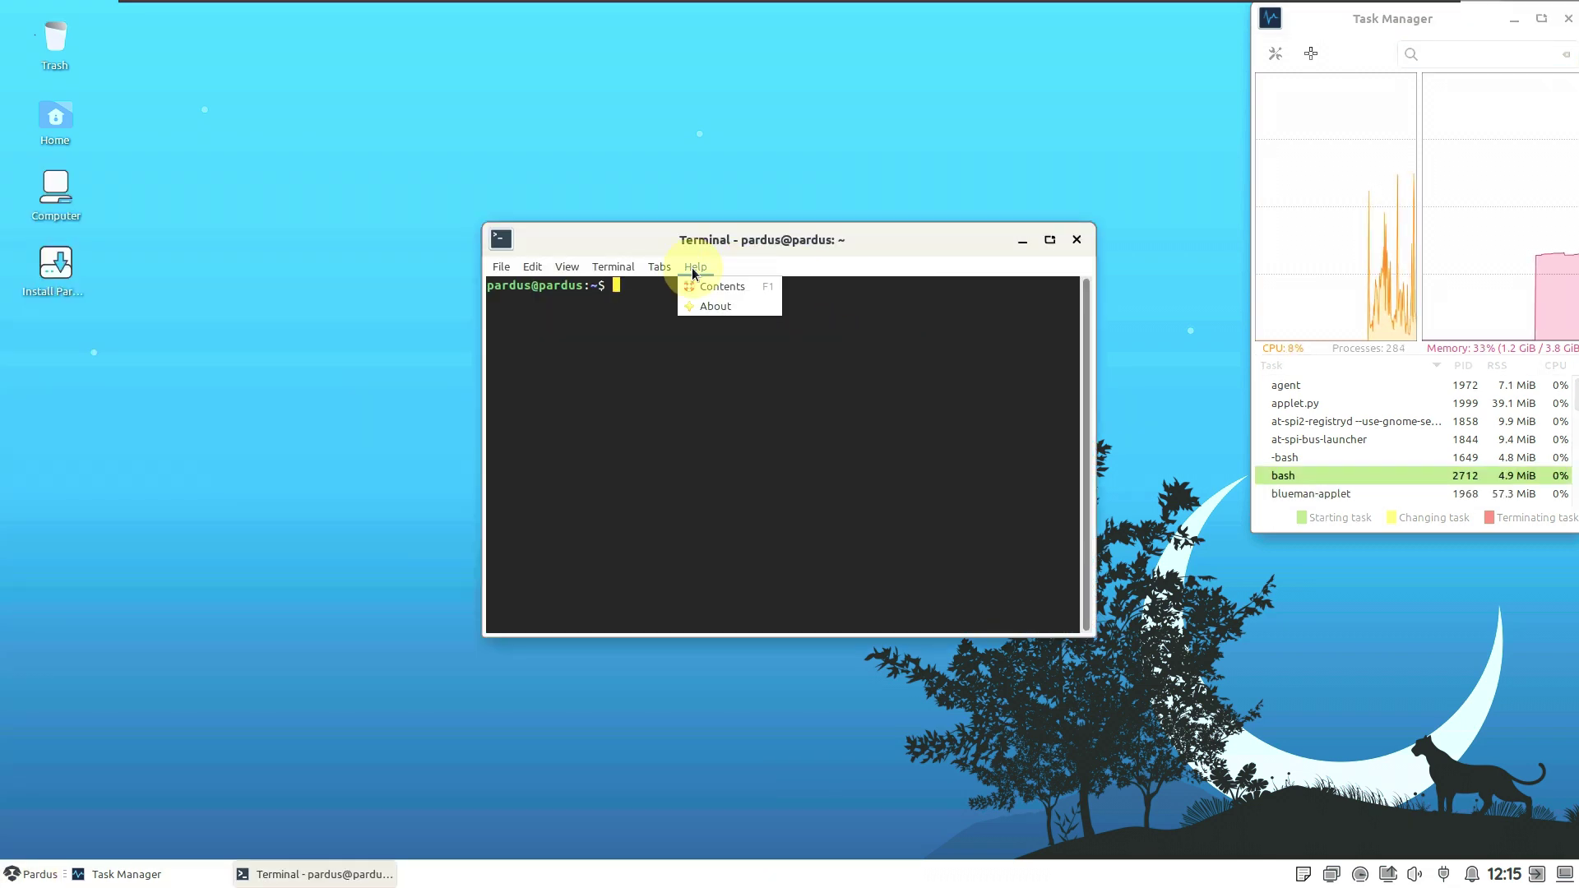
pyautogui.click(732, 308)
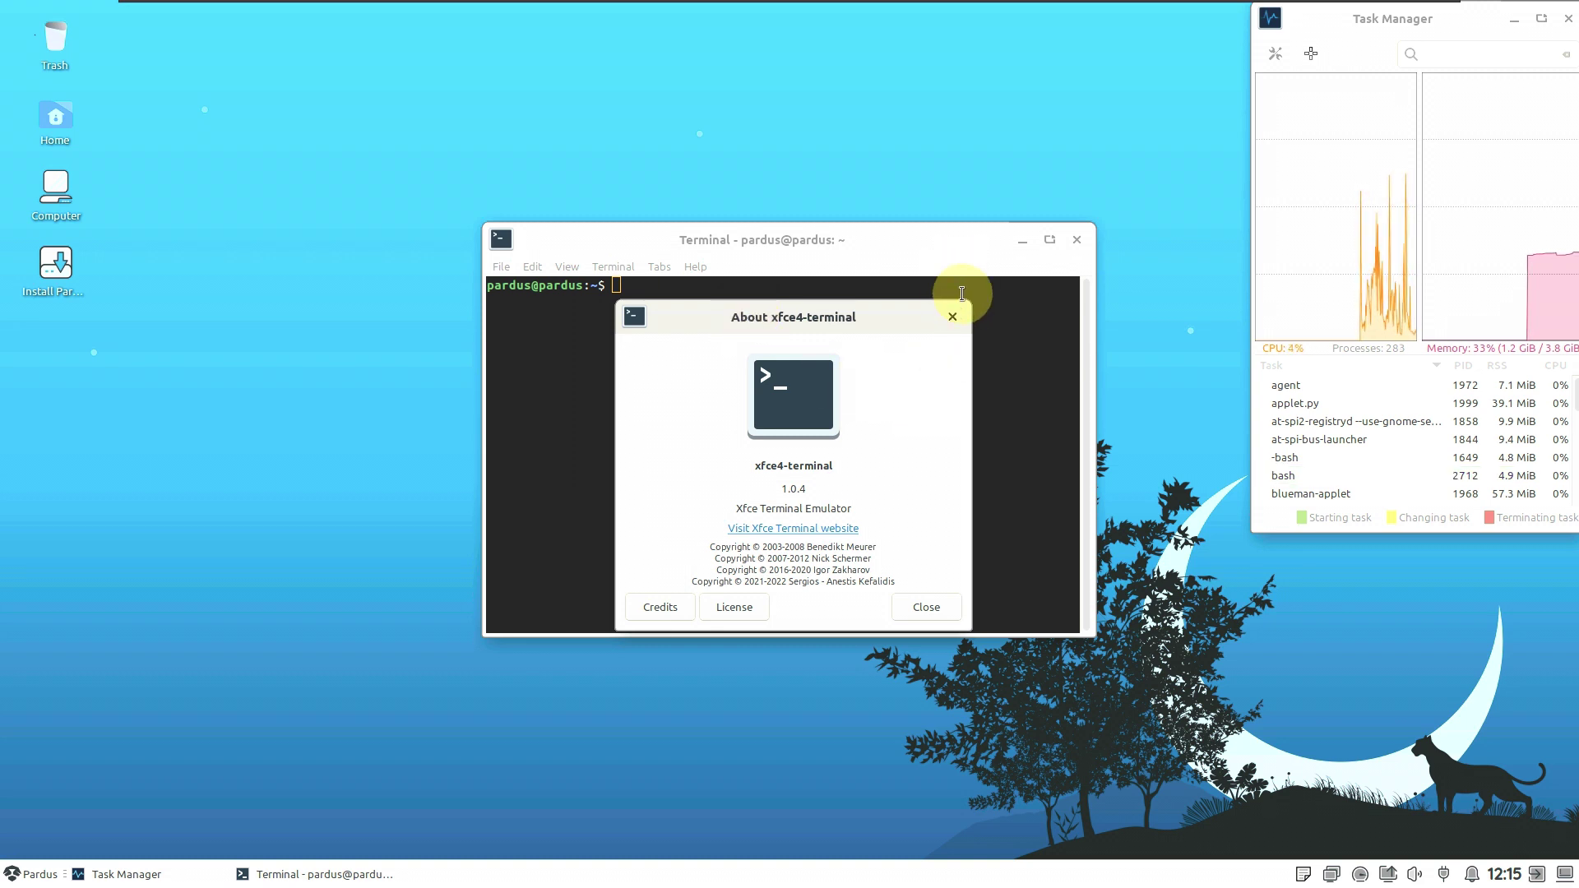
pyautogui.click(952, 317)
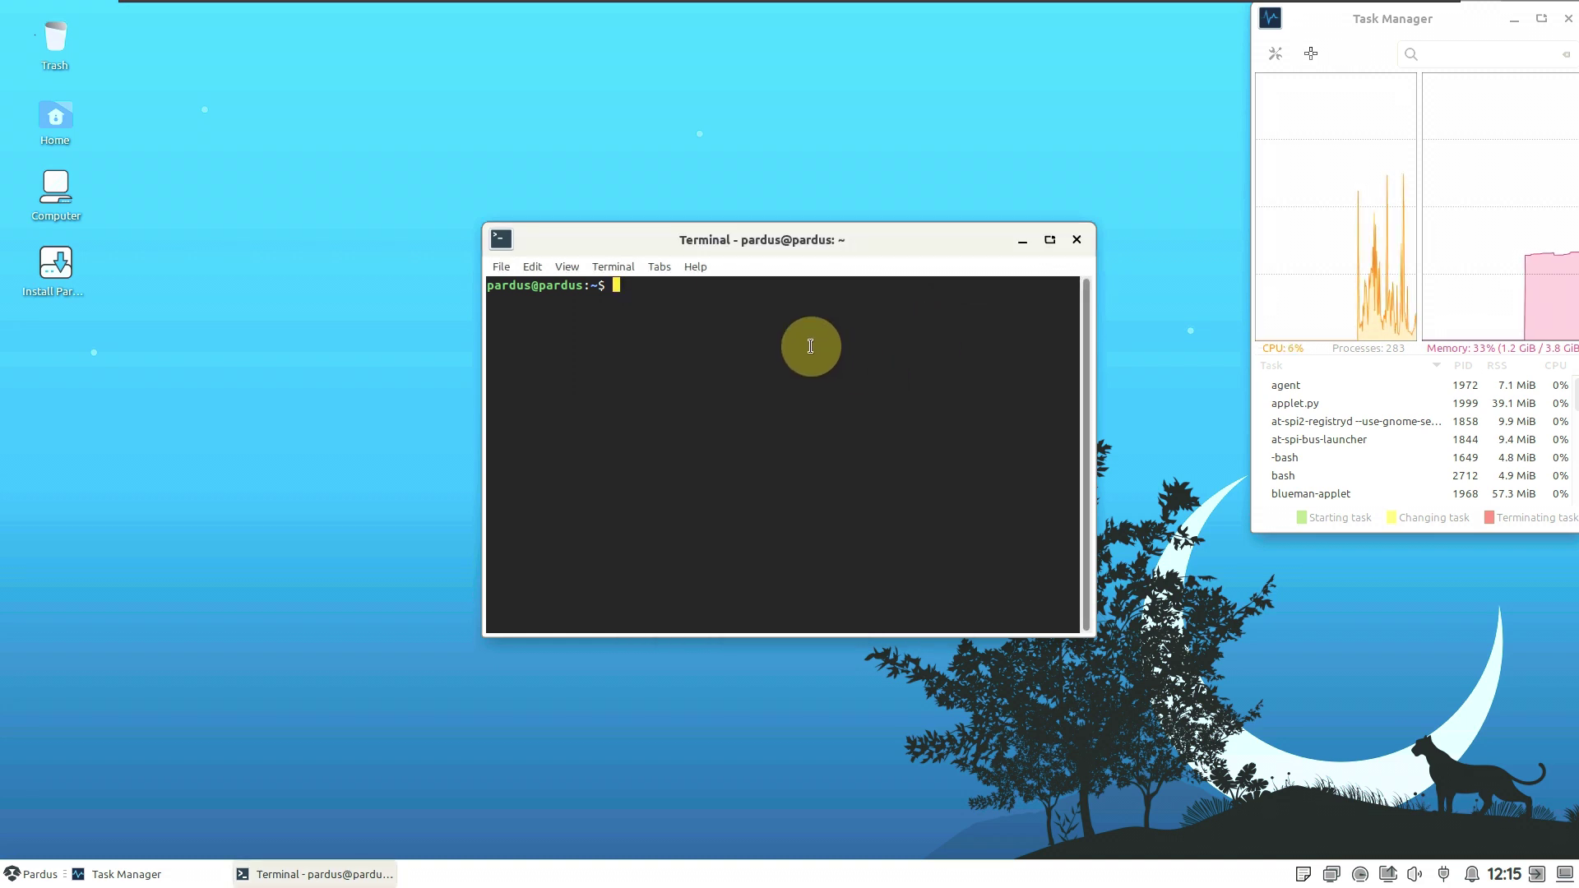
# Step: Enlarge and reposition the terminal window, and run inxi for a short system summary
pyautogui.moveTo(485, 223); pyautogui.dragTo(135, 30)
pyautogui.moveTo(451, 56); pyautogui.dragTo(485, 82)
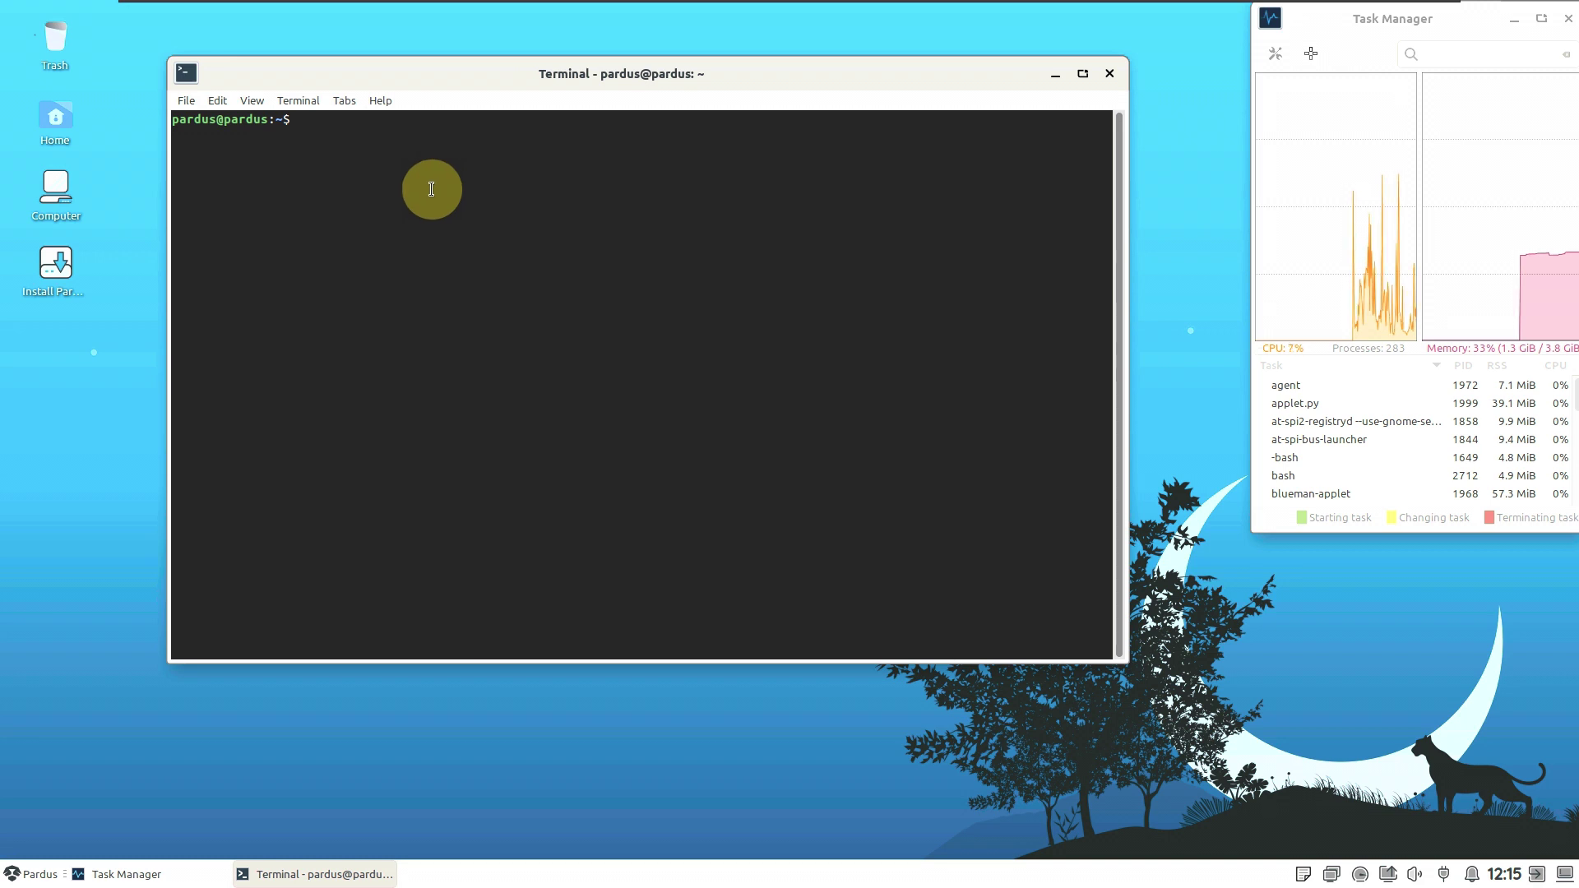
pyautogui.write('in')
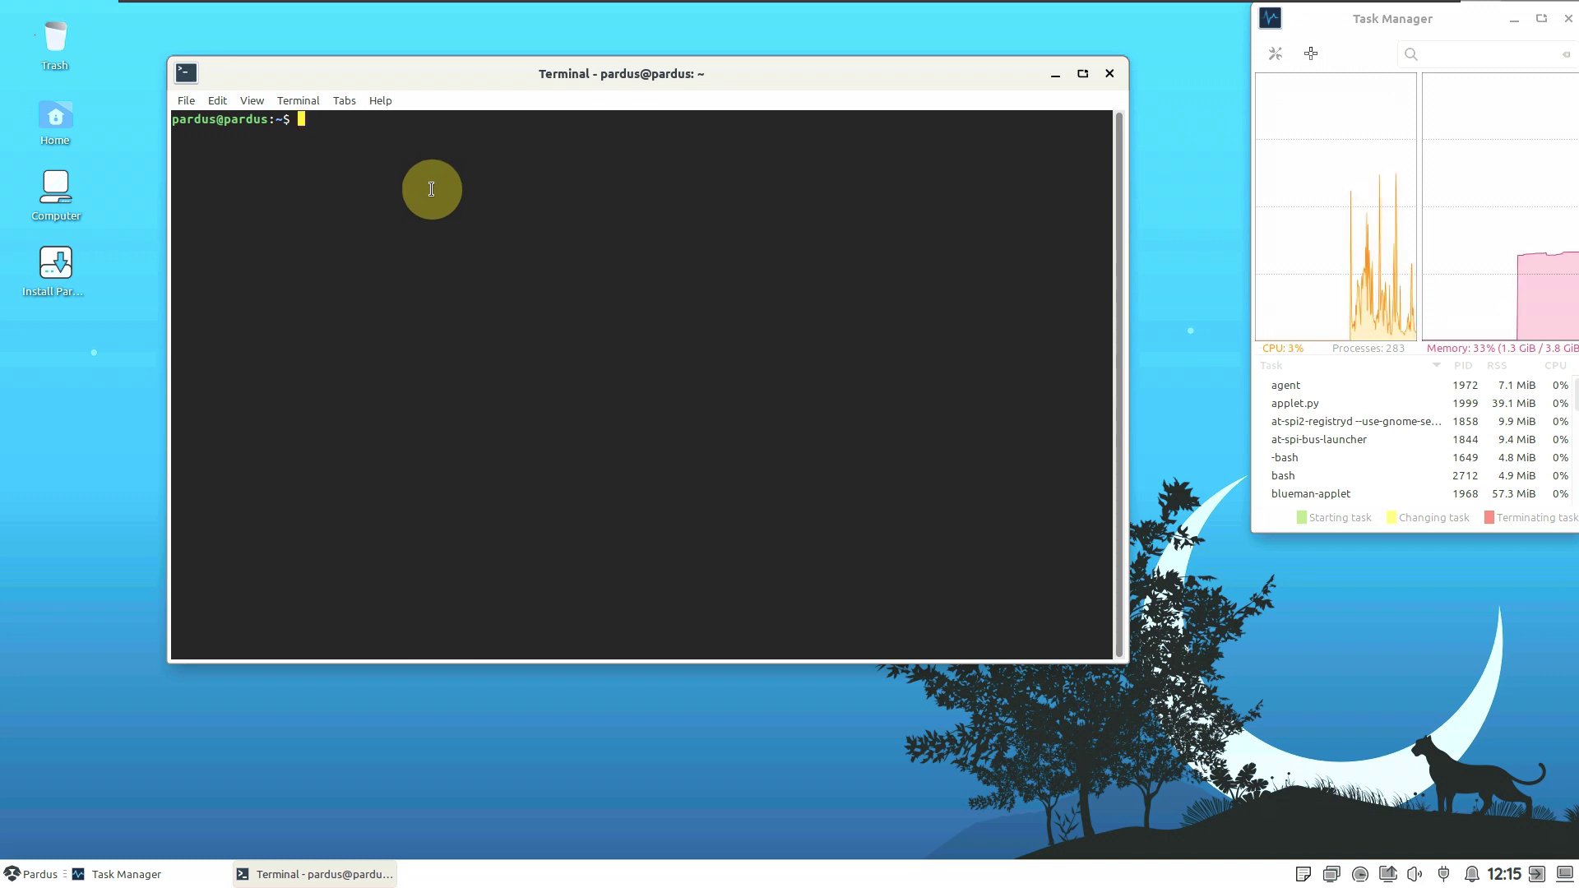
pyautogui.write('xi')
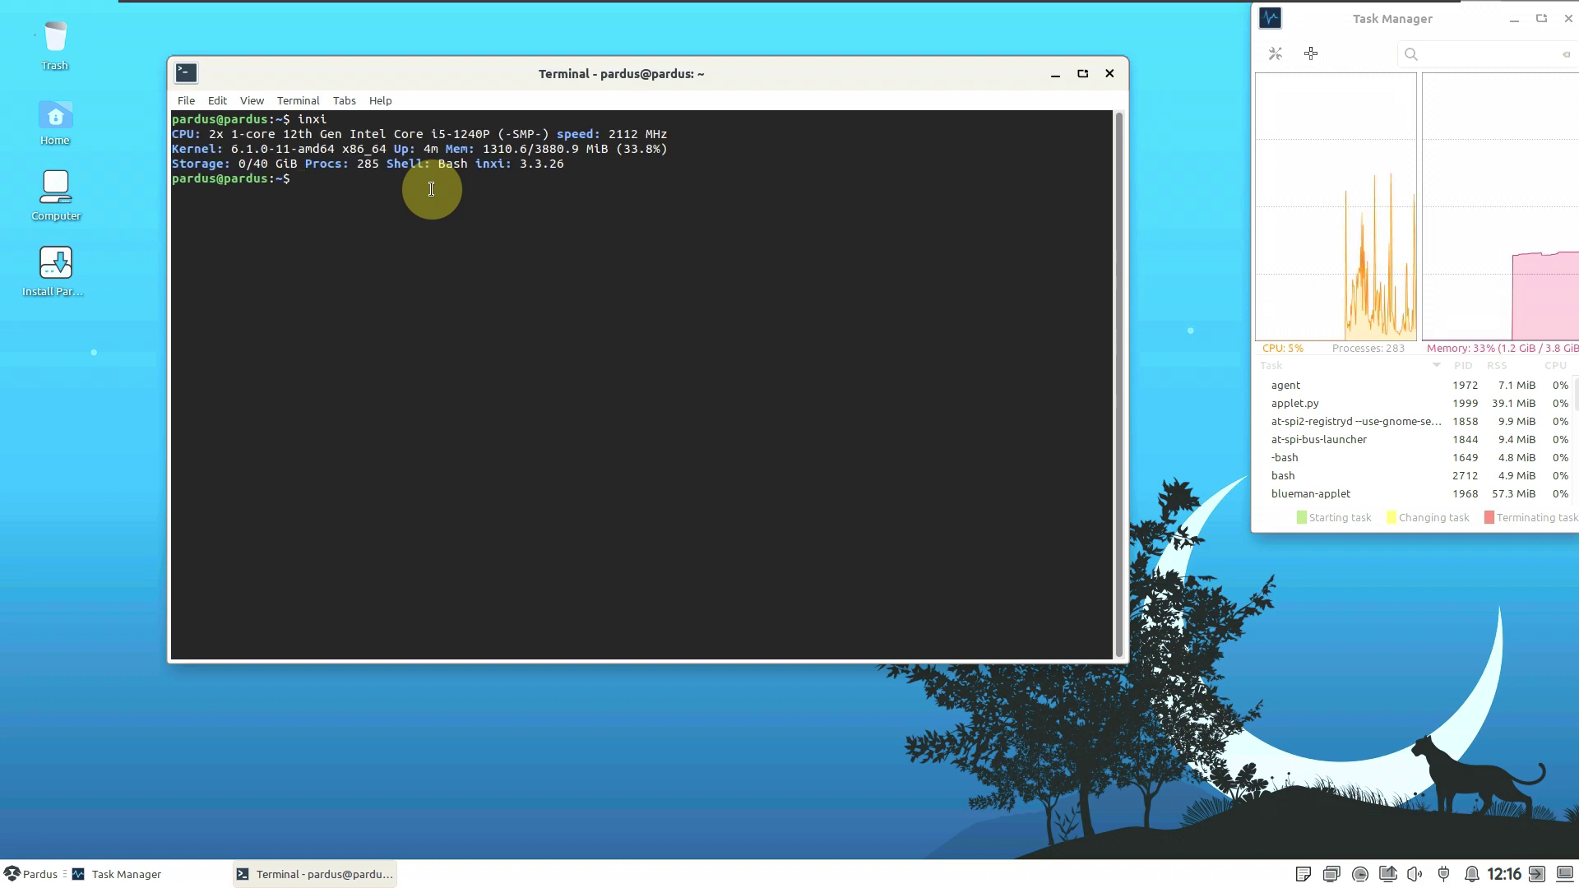
# Step: Run inxi -b for the basic system report and inxi -G for the graphics details
pyautogui.write('inxi -b')
pyautogui.press('Return')
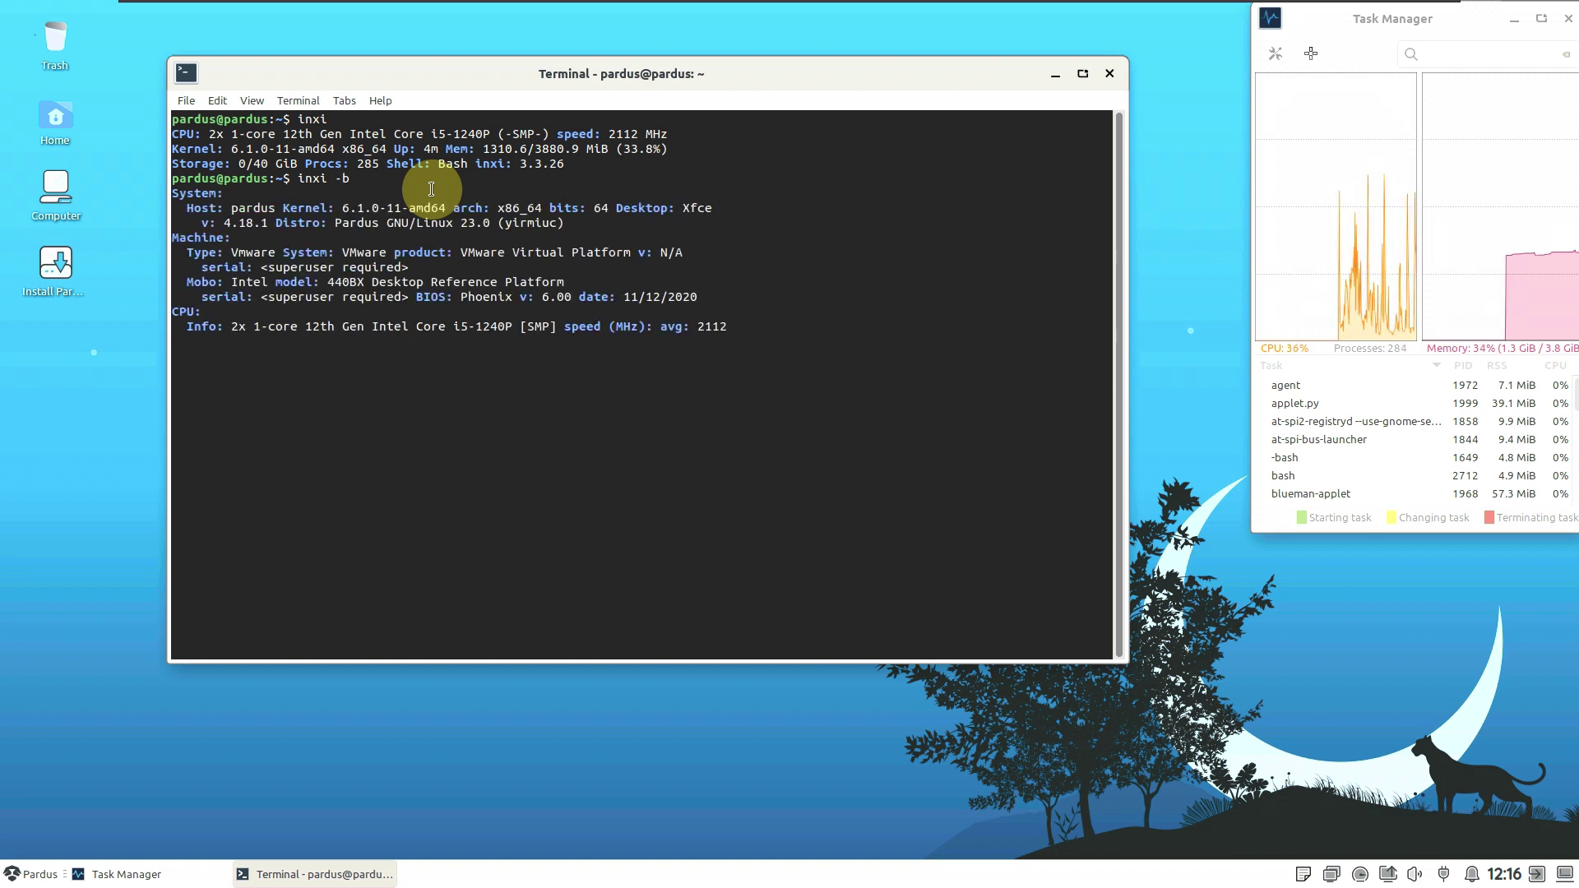
pyautogui.write('in')
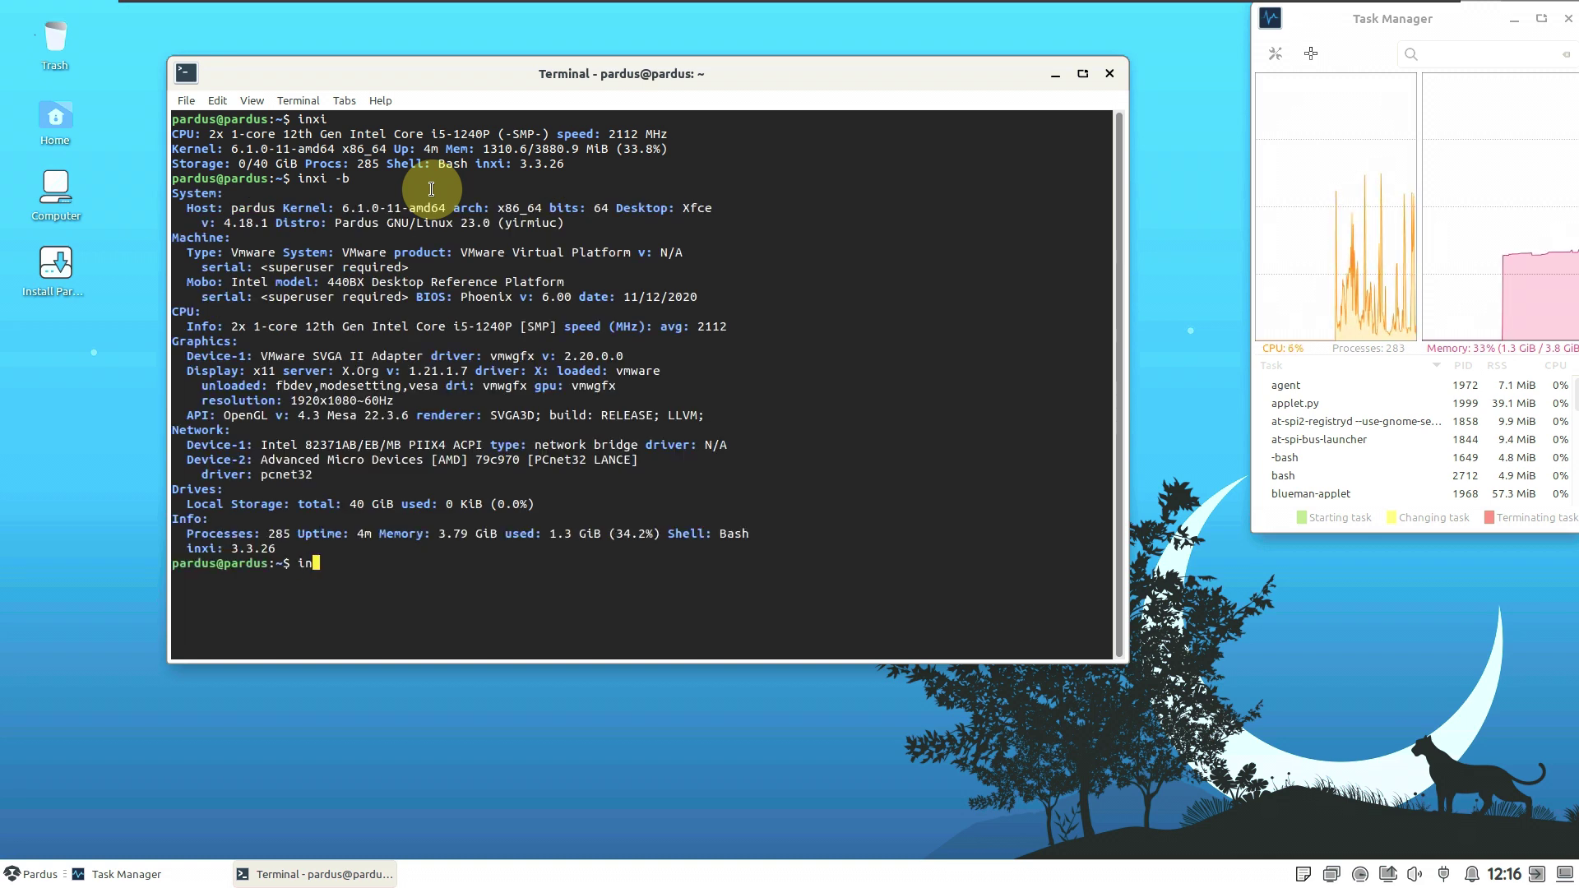
pyautogui.write('x')
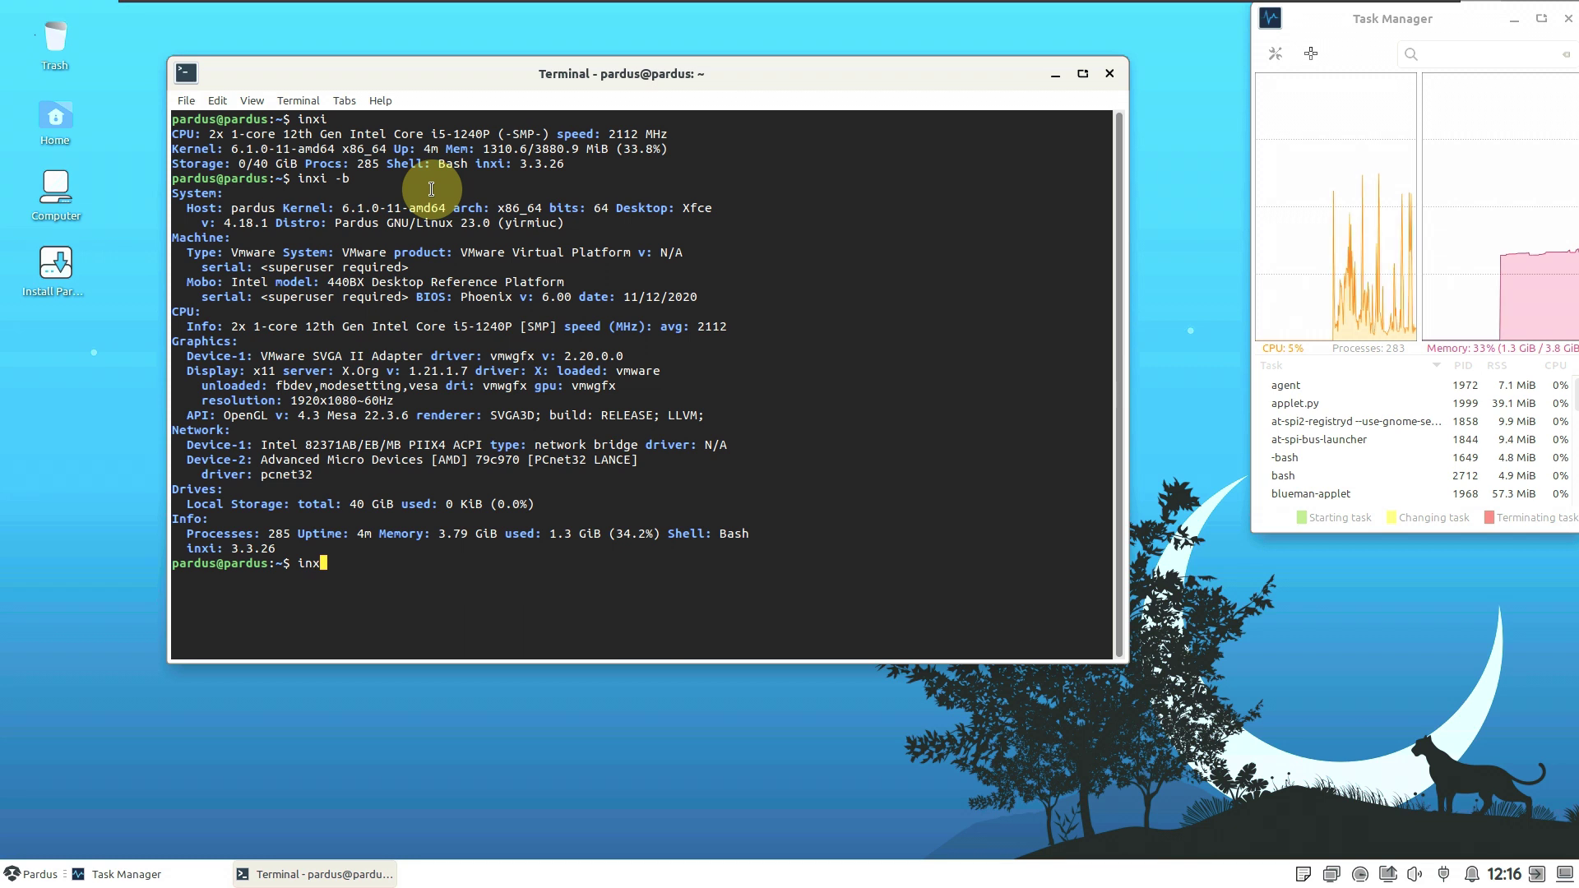
pyautogui.write('i -G')
pyautogui.press('Return')
# Step: Try to display the contents of /etc/issue with ccat
pyautogui.write('ccat /etc/issue')
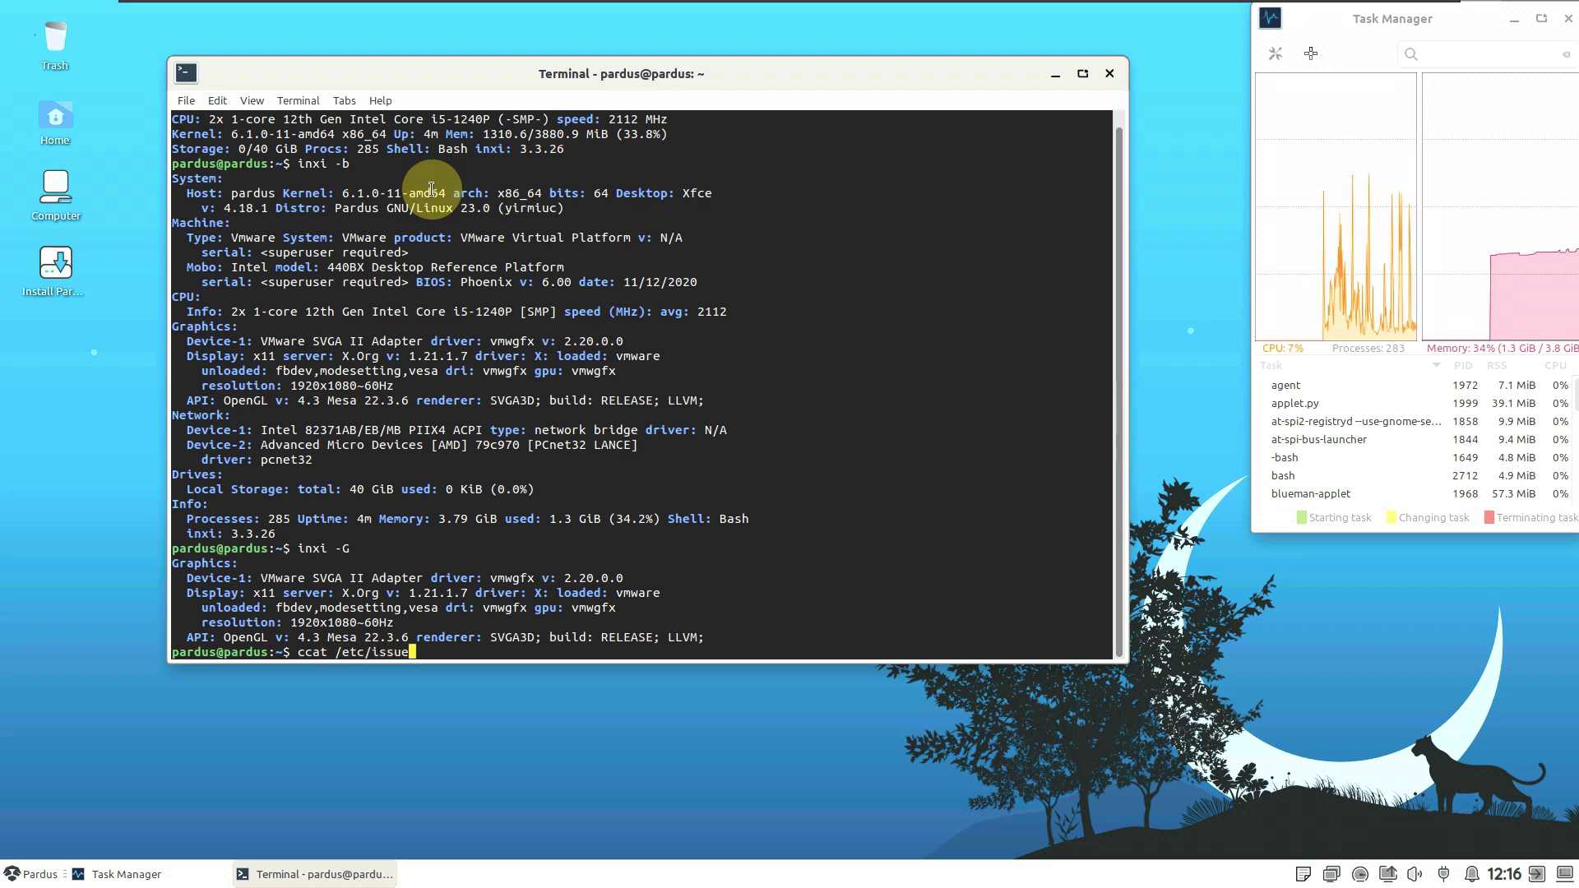
pyautogui.press('Return')
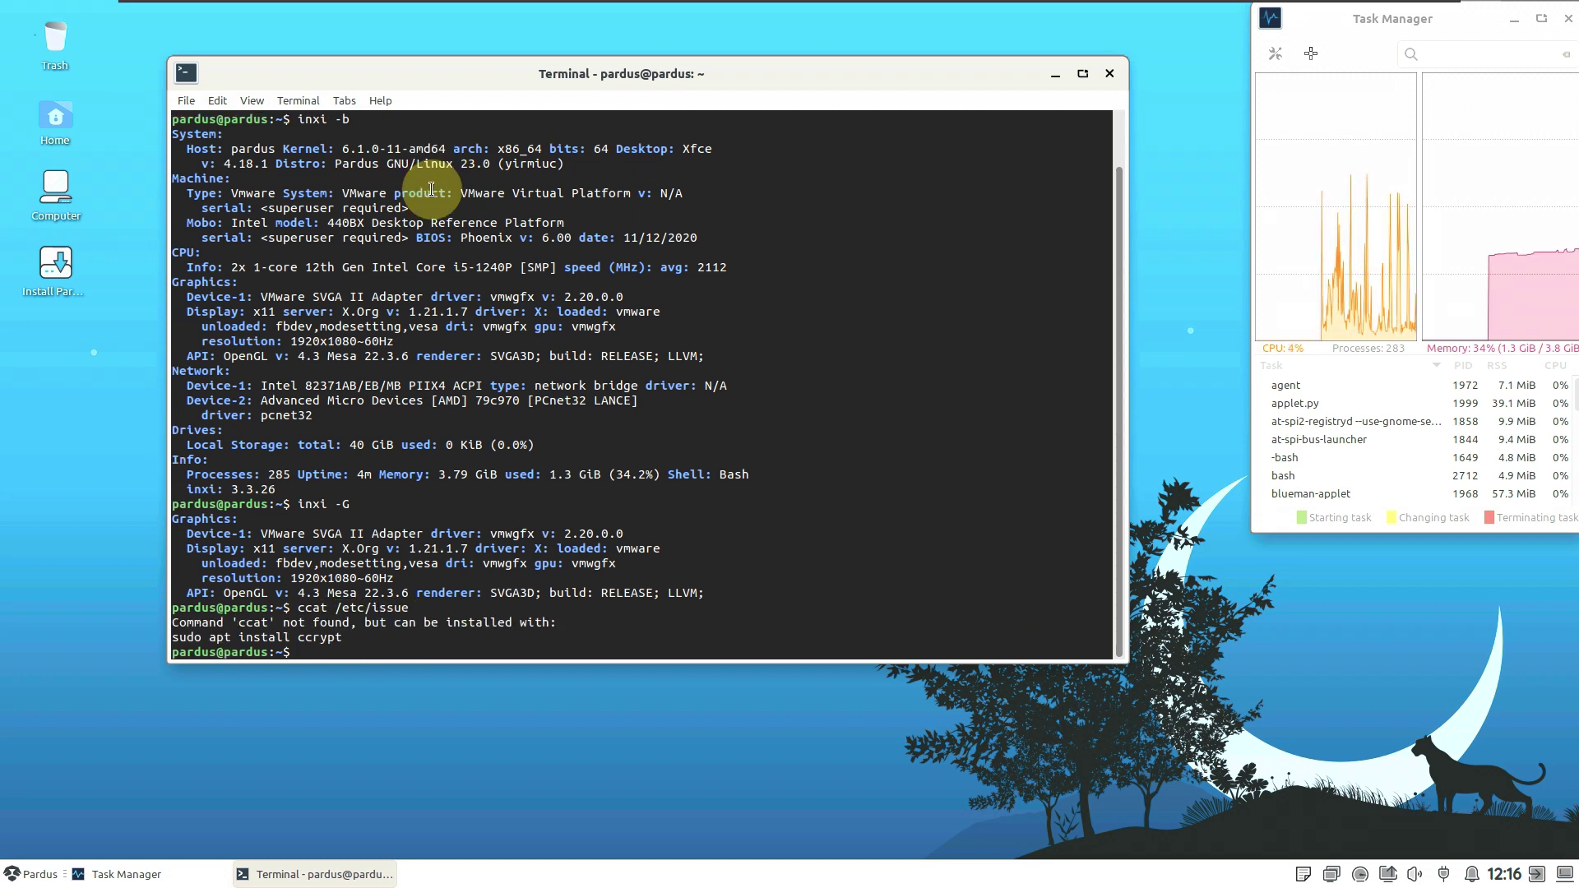
# Step: Display the contents of /etc/issue with cat and try to run neofetch
pyautogui.write('cat /etc/issue')
pyautogui.press('Return')
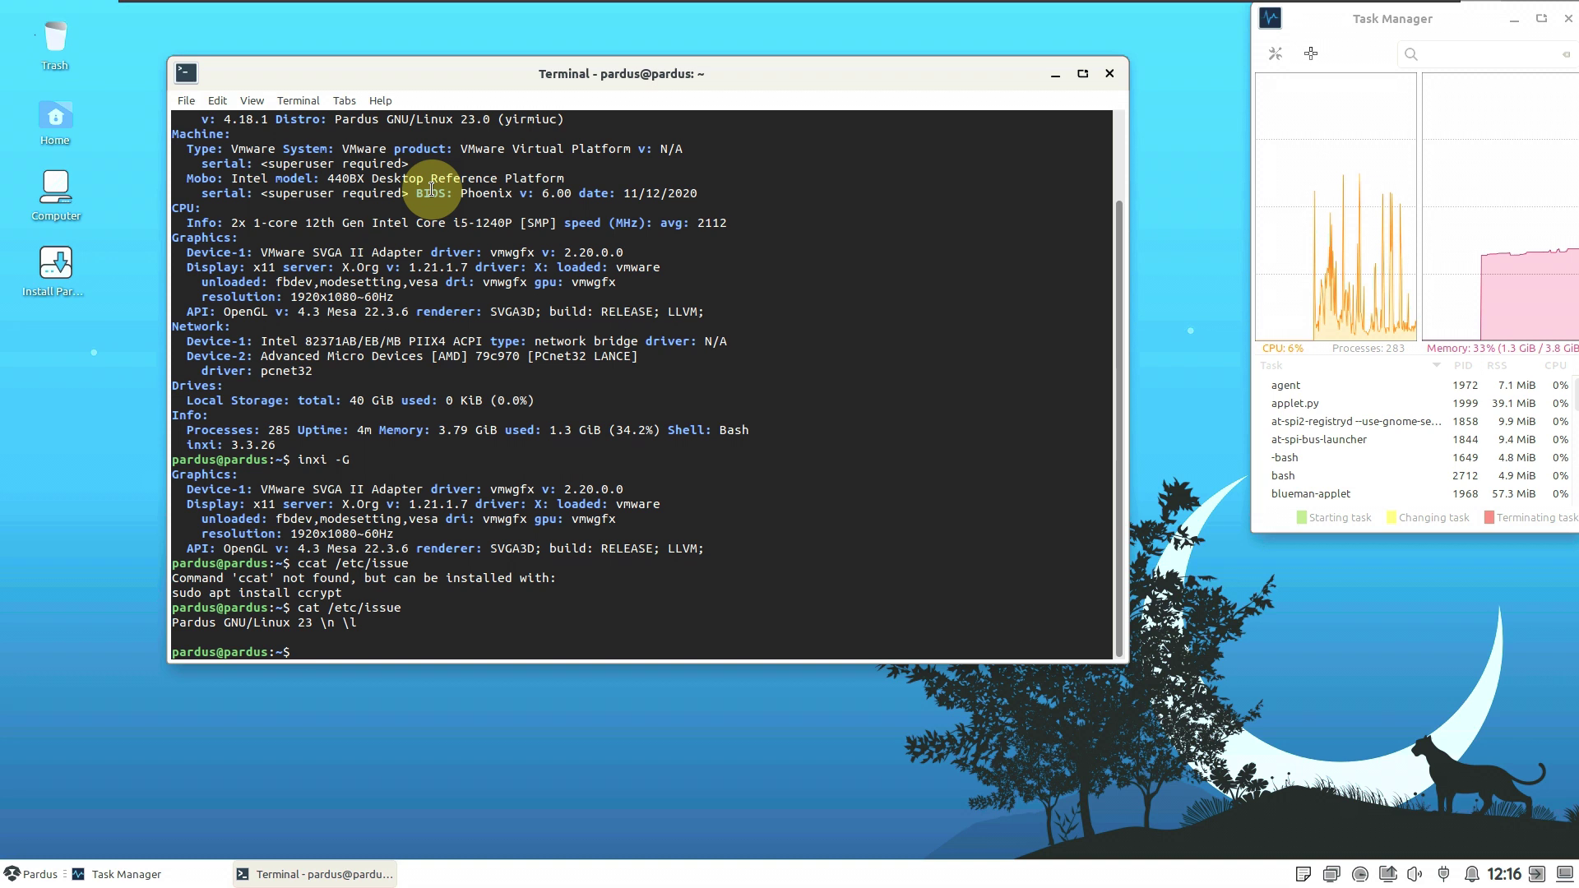
pyautogui.write('neofetch')
pyautogui.press('Return')
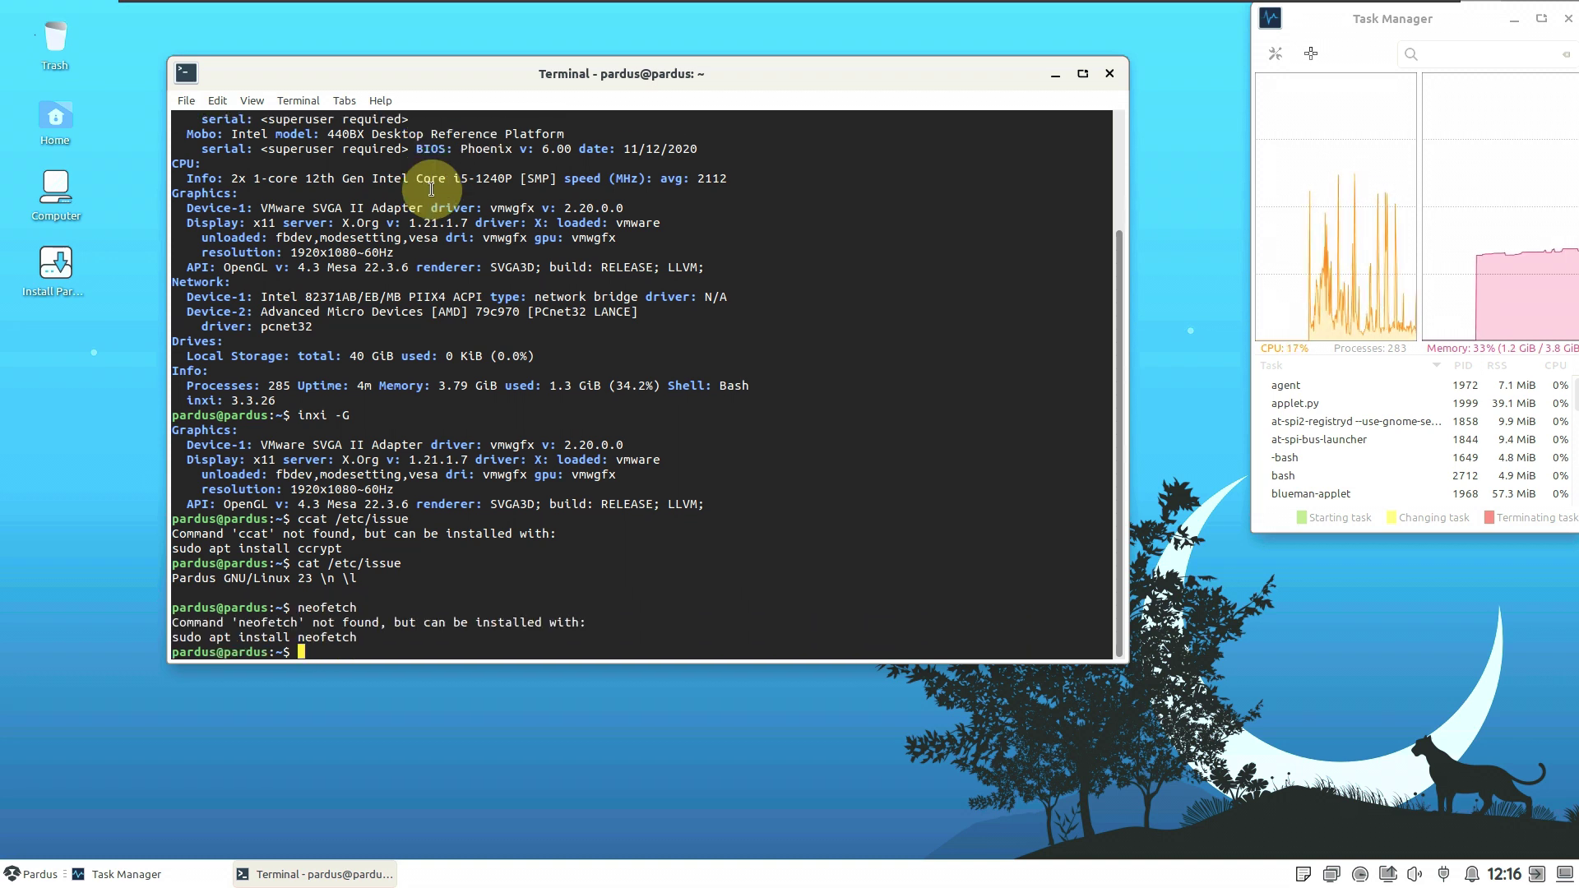
# Step: Install the neofetch package with sudo apt install neofetch and accept its additional packages
pyautogui.write('sudo apt install neofet')
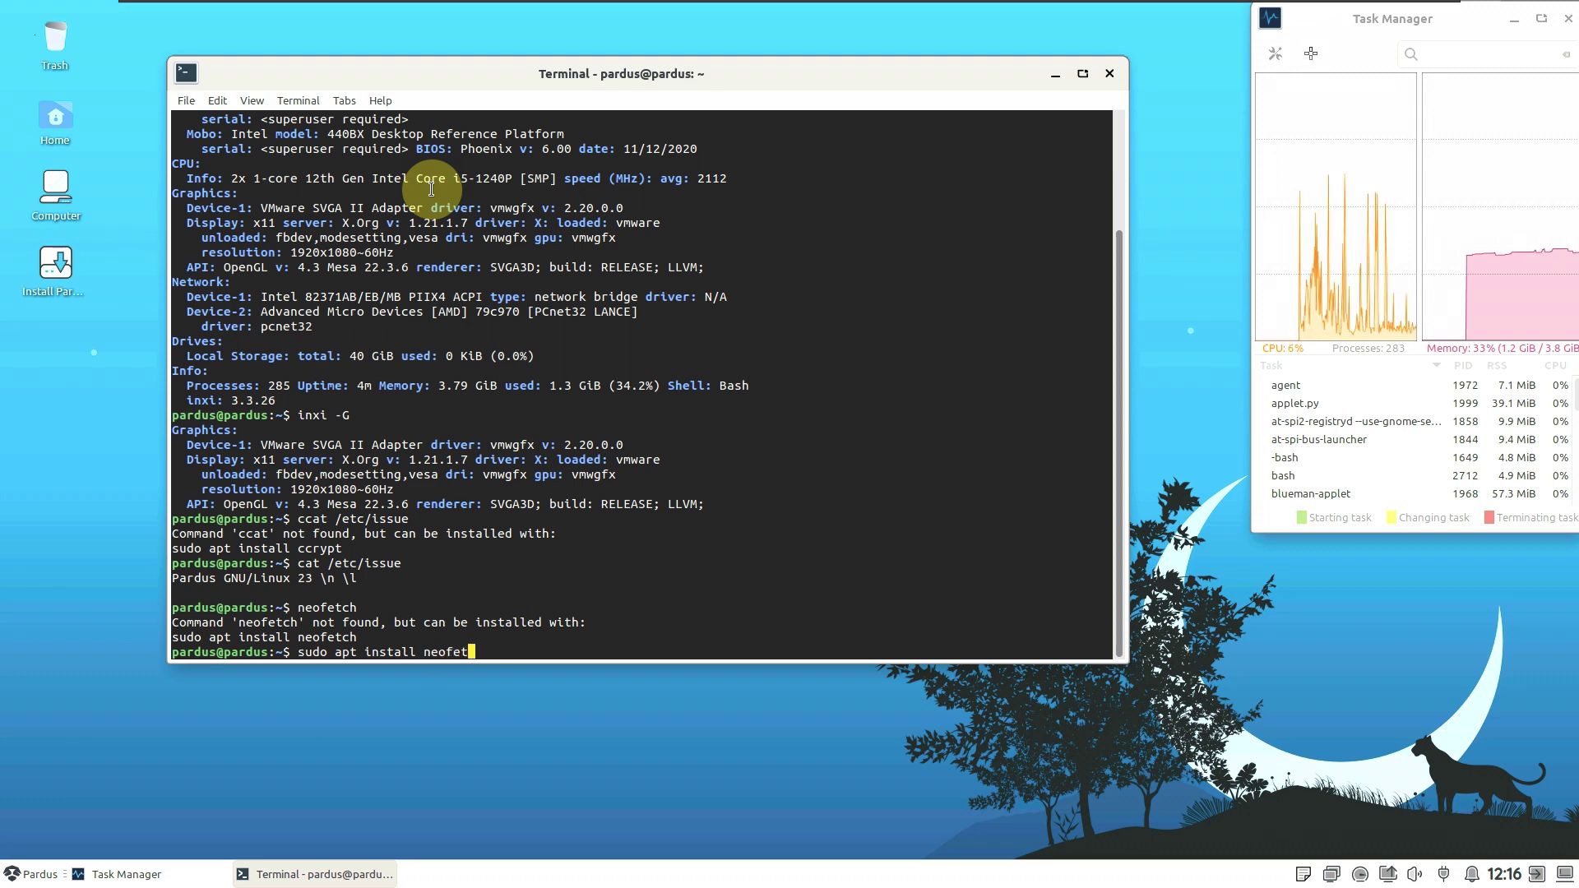
pyautogui.write('ch')
pyautogui.press('Return')
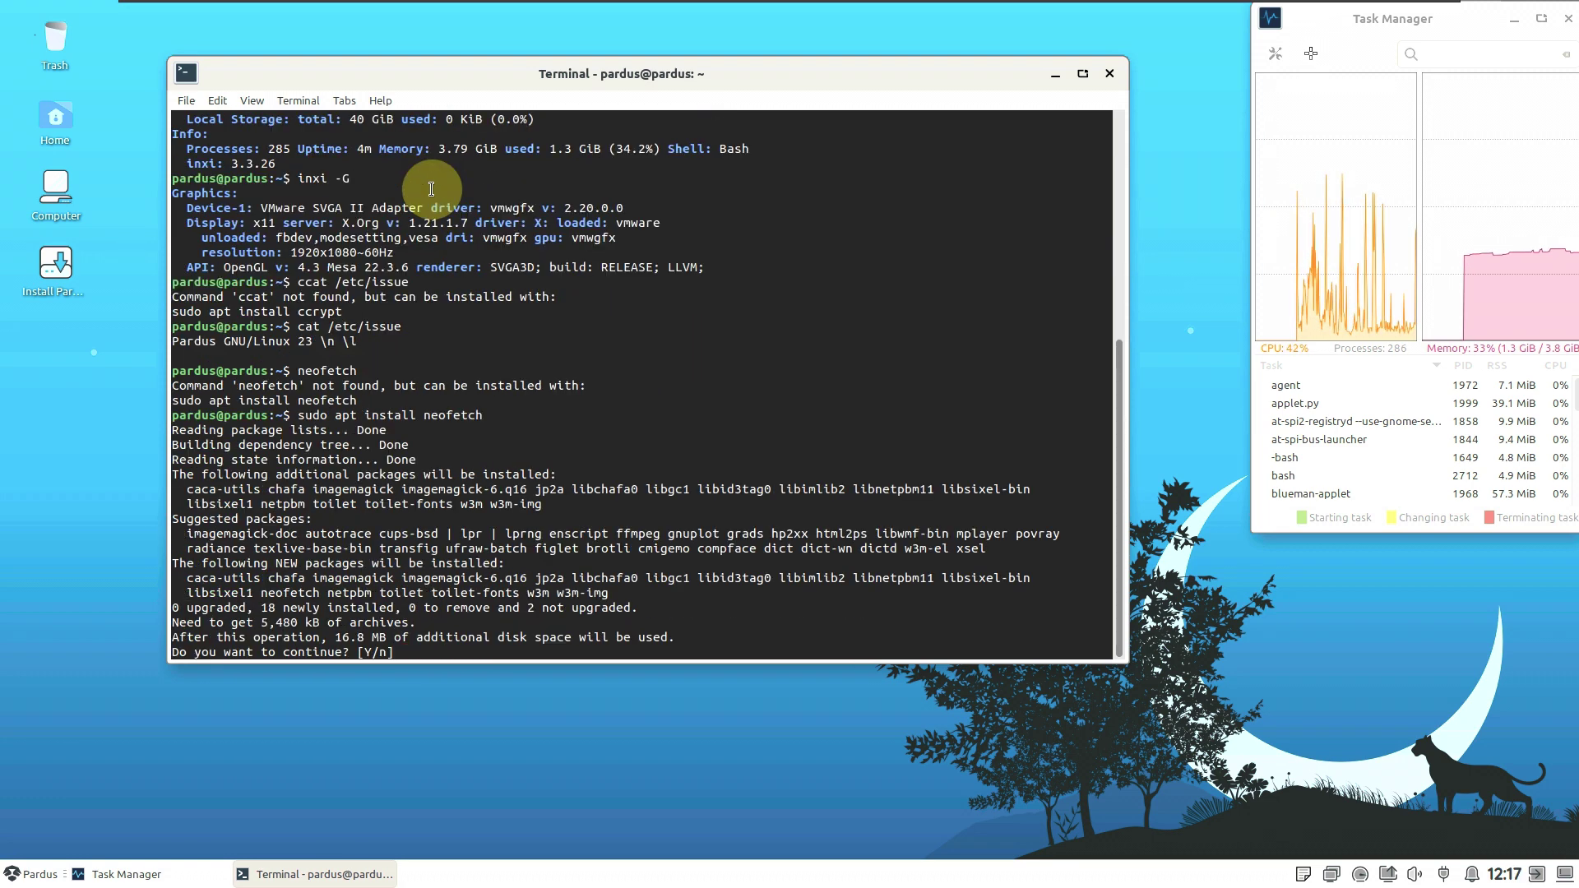
pyautogui.write('y')
pyautogui.press('Return')
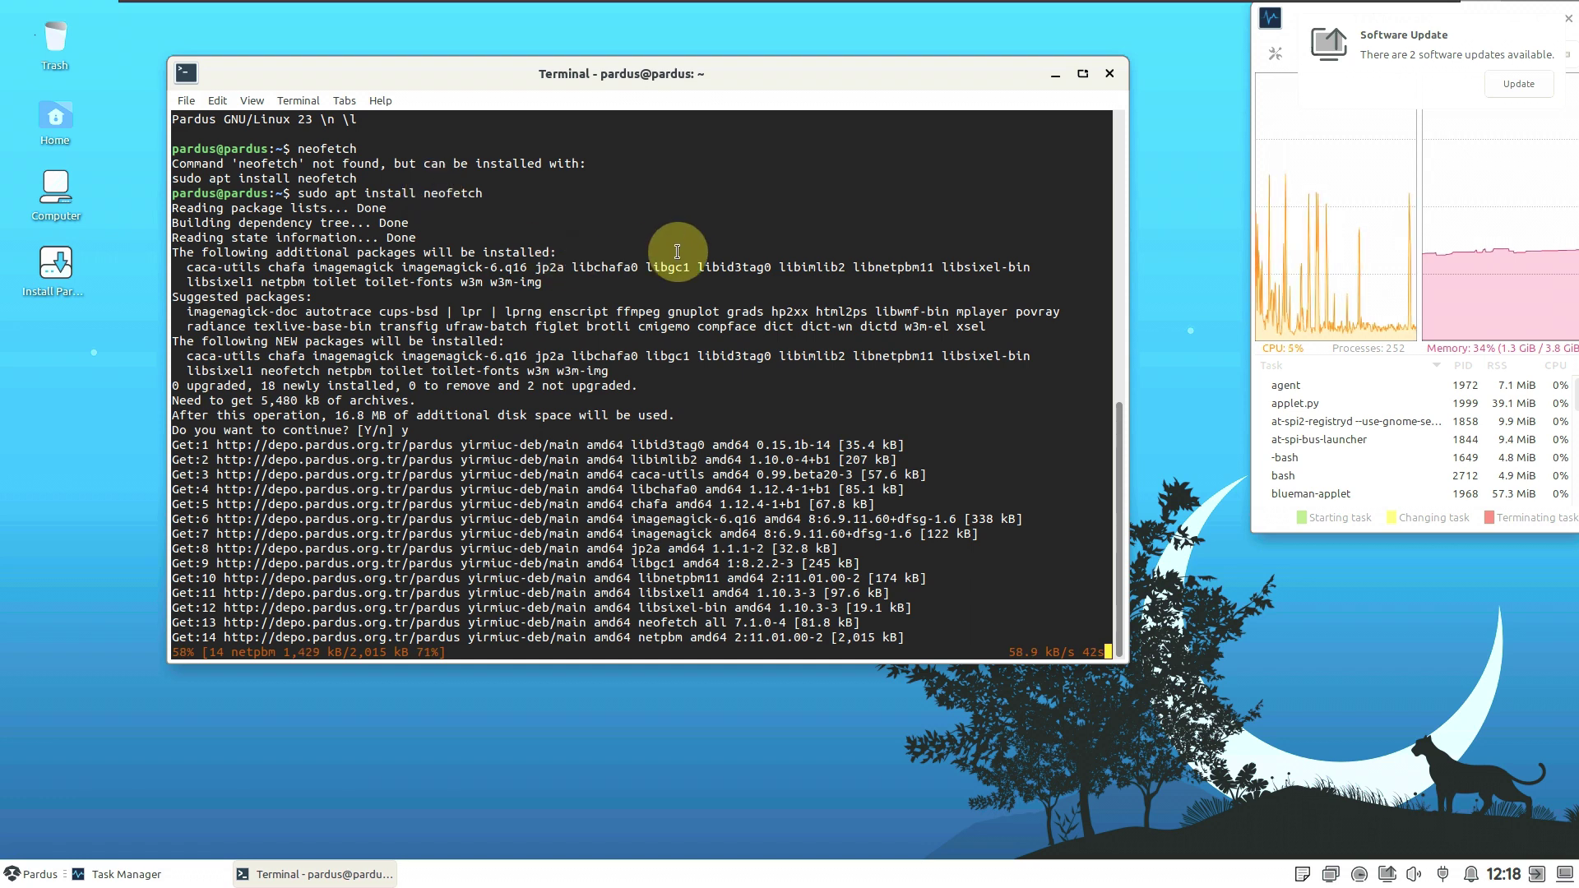
# Step: Open Computer and launch the Install Pardus program from the desktop
pyautogui.rightClick(57, 190)
pyautogui.click(101, 204)
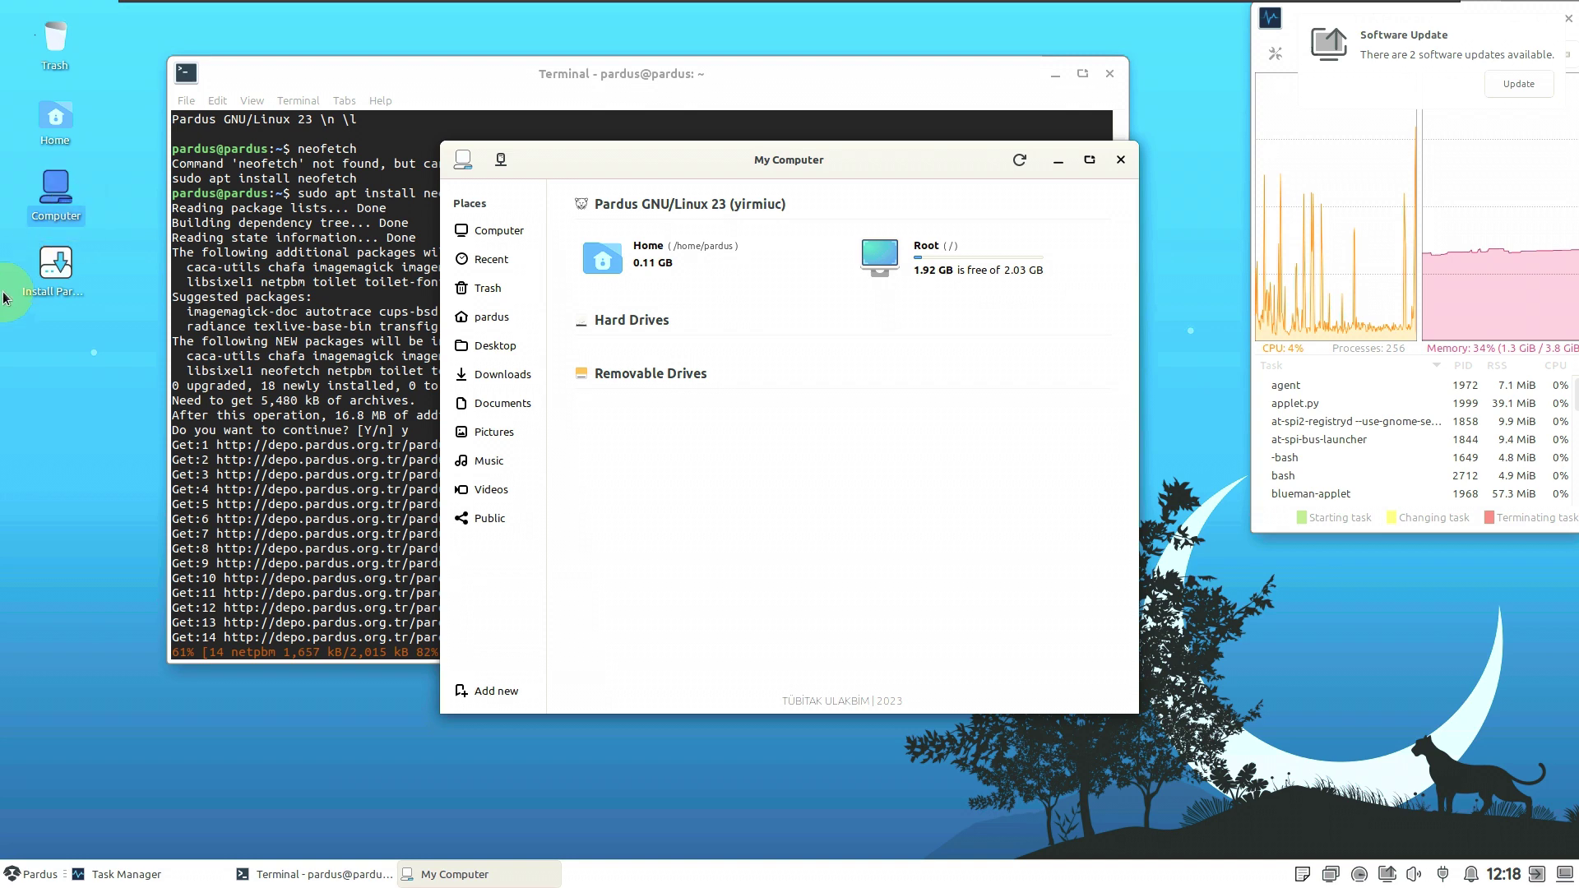
pyautogui.rightClick(45, 248)
pyautogui.click(98, 499)
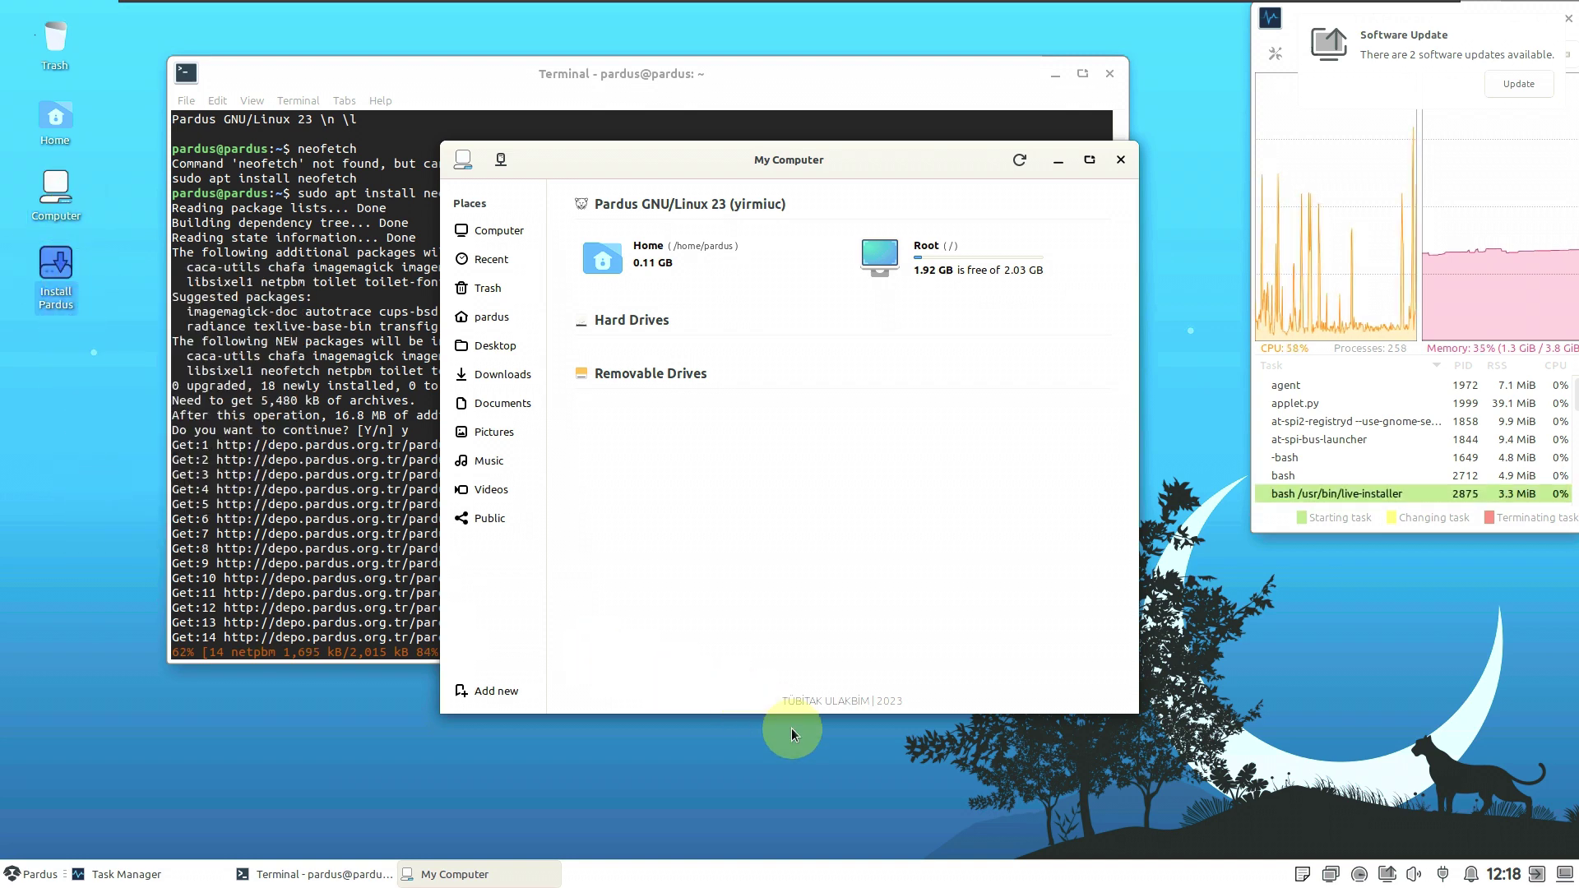
# Step: Open the version information of the Xfce panel and the properties of its separator
pyautogui.rightClick(769, 870)
pyautogui.moveTo(806, 846)
pyautogui.click(887, 848)
pyautogui.rightClick(769, 870)
pyautogui.click(810, 785)
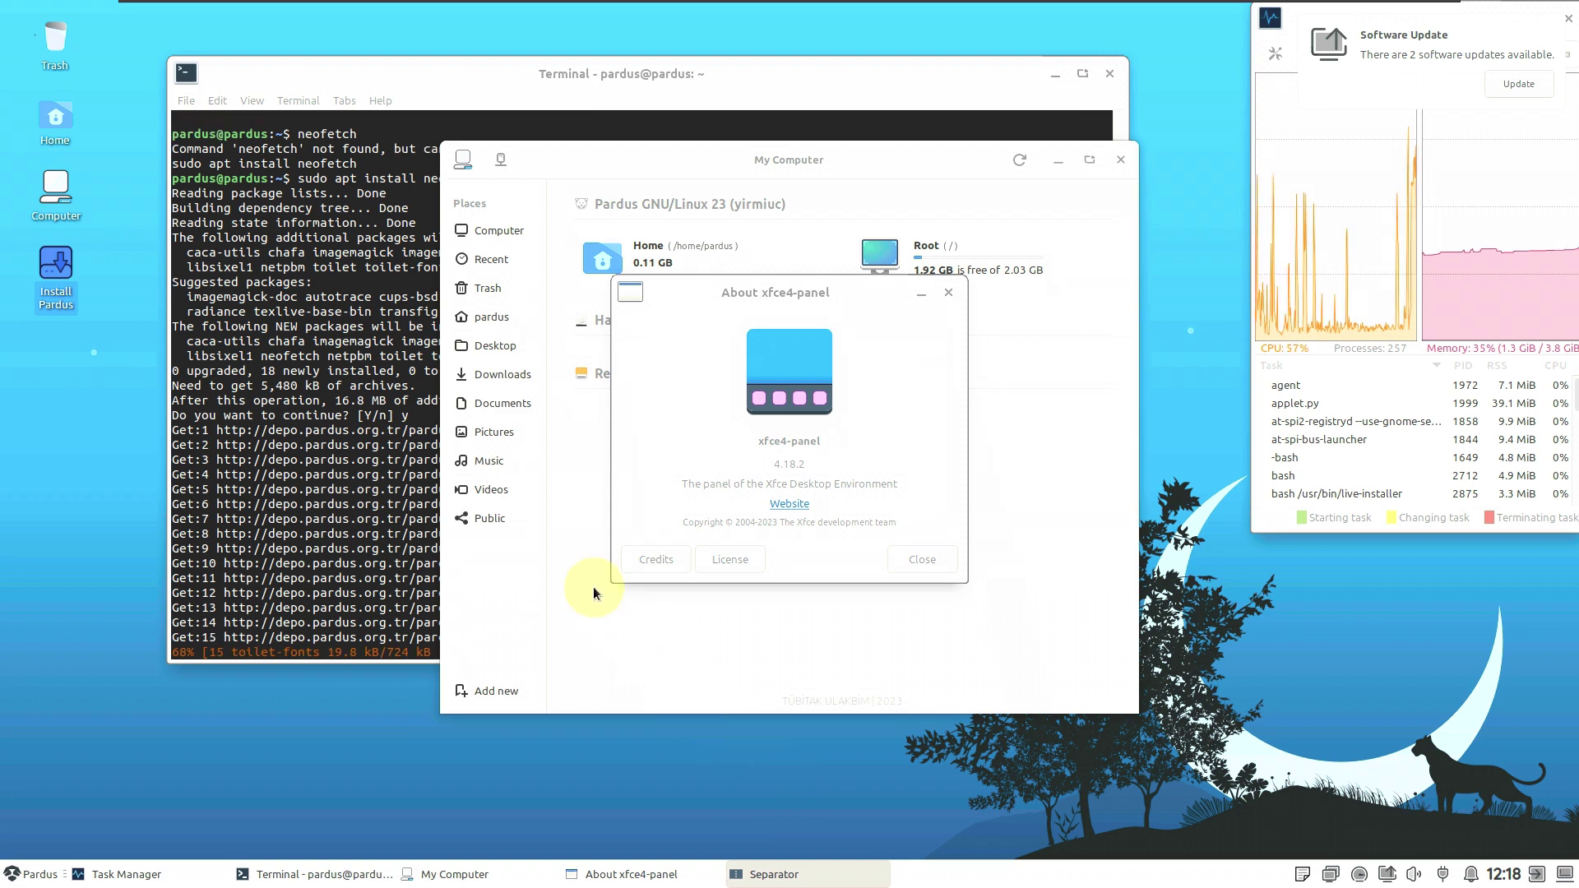
# Step: Open the About Xfce information and the Appearance settings from the list of all applications
pyautogui.click(38, 881)
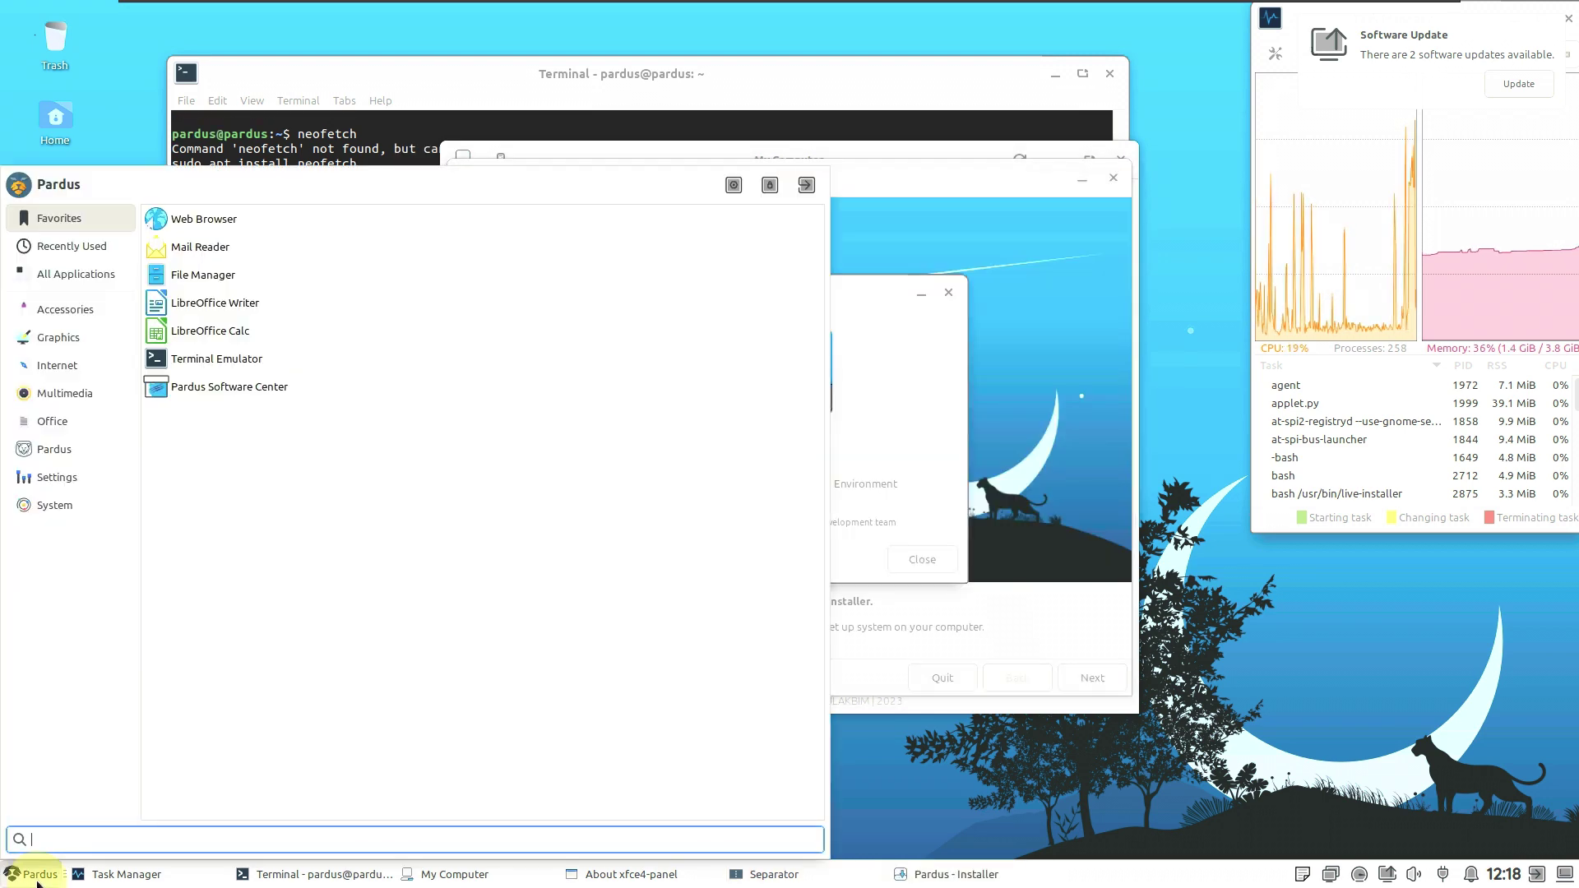
pyautogui.click(73, 275)
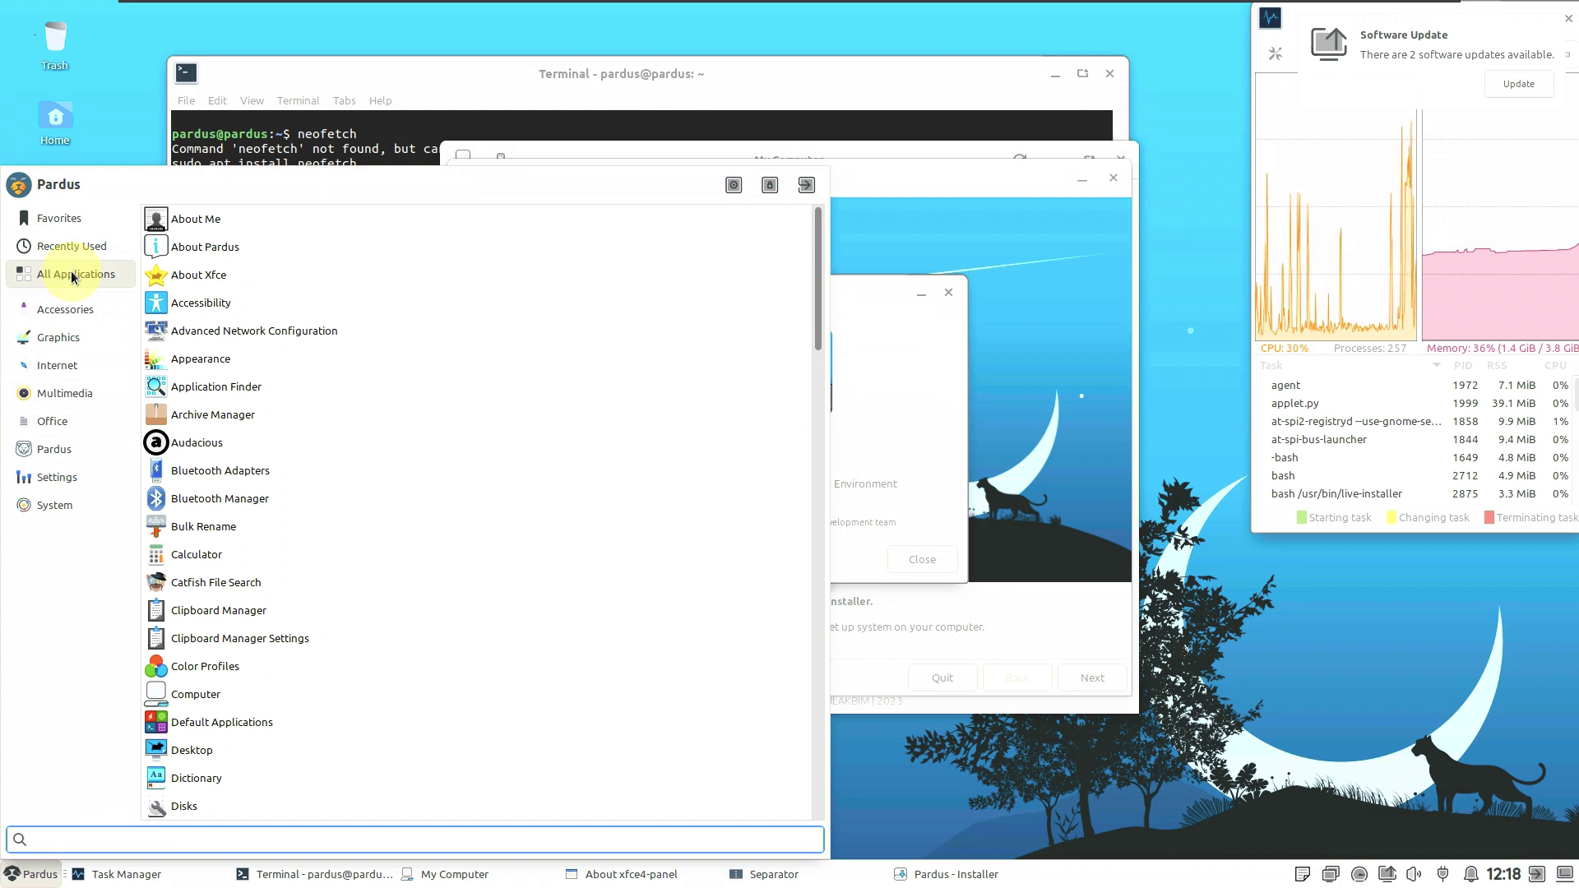
pyautogui.click(260, 276)
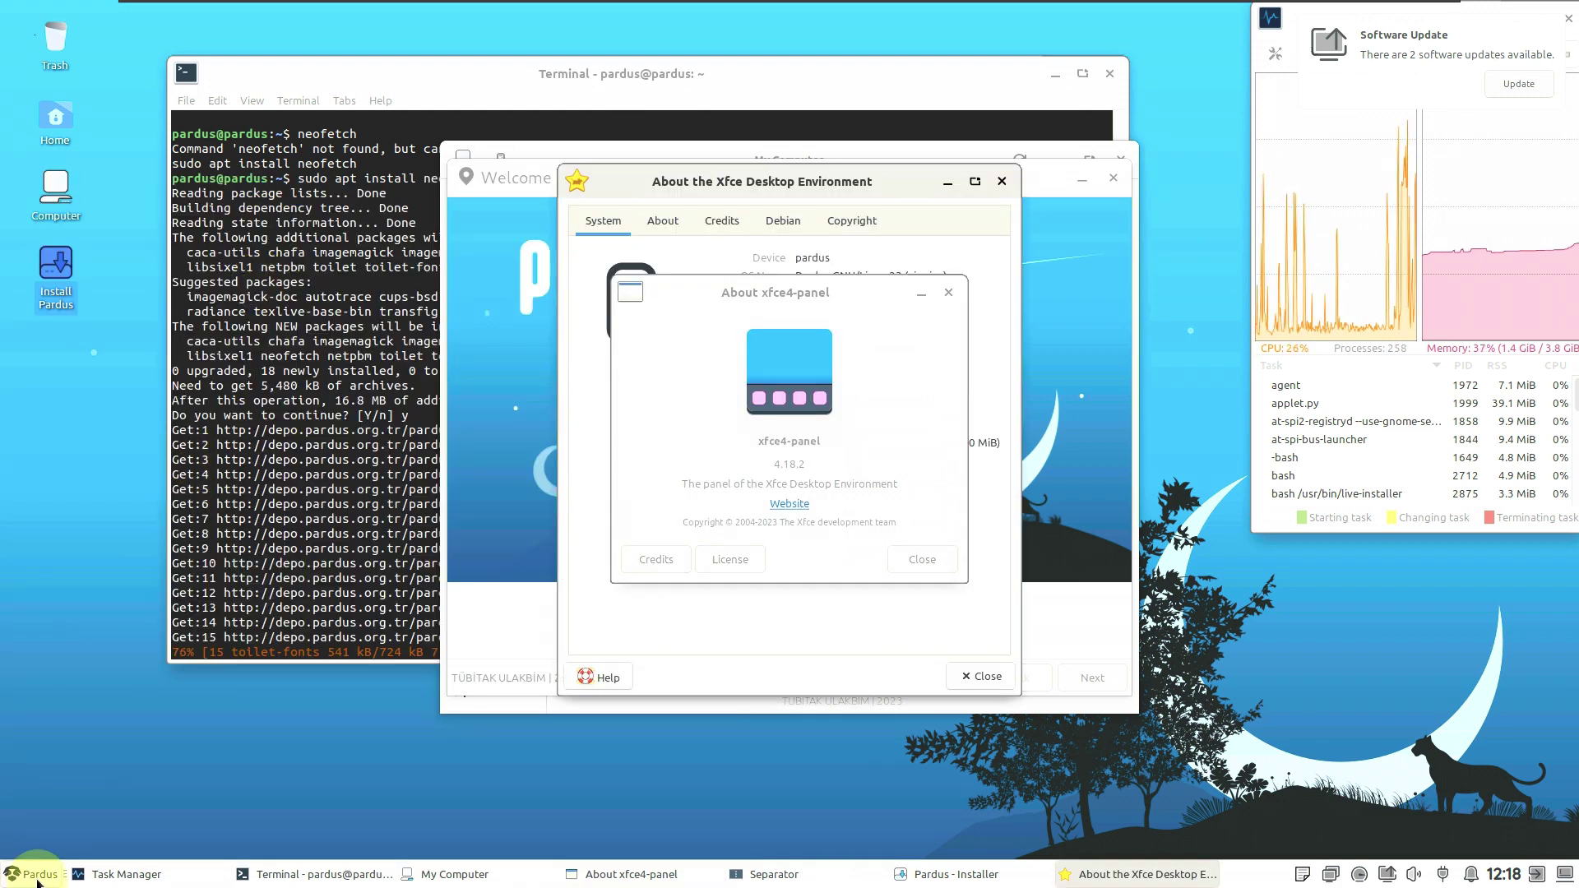
pyautogui.click(33, 873)
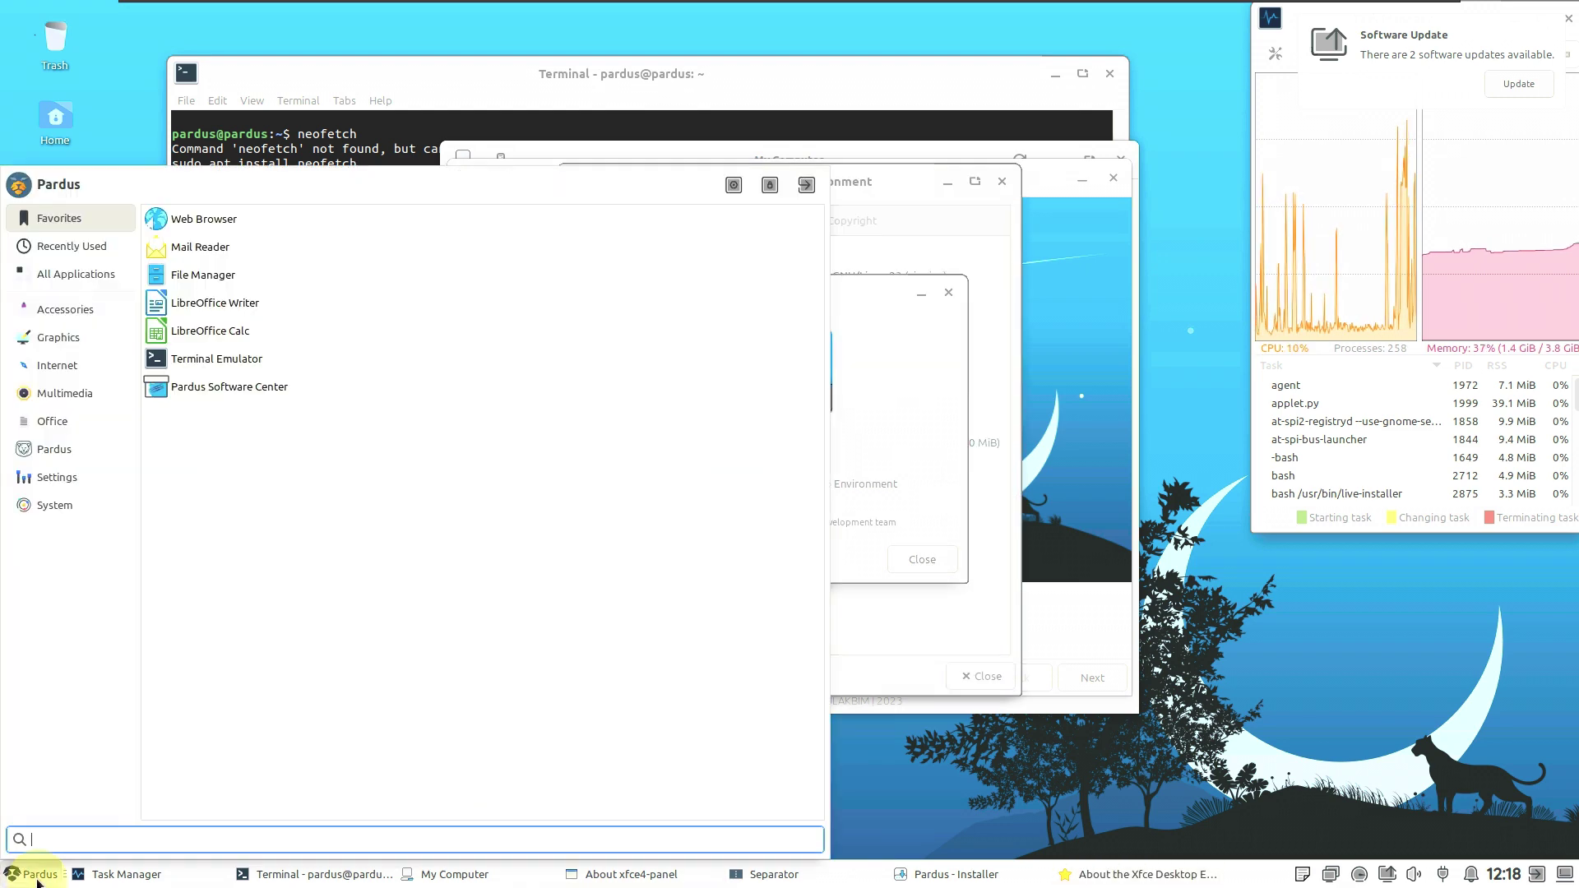
pyautogui.click(96, 283)
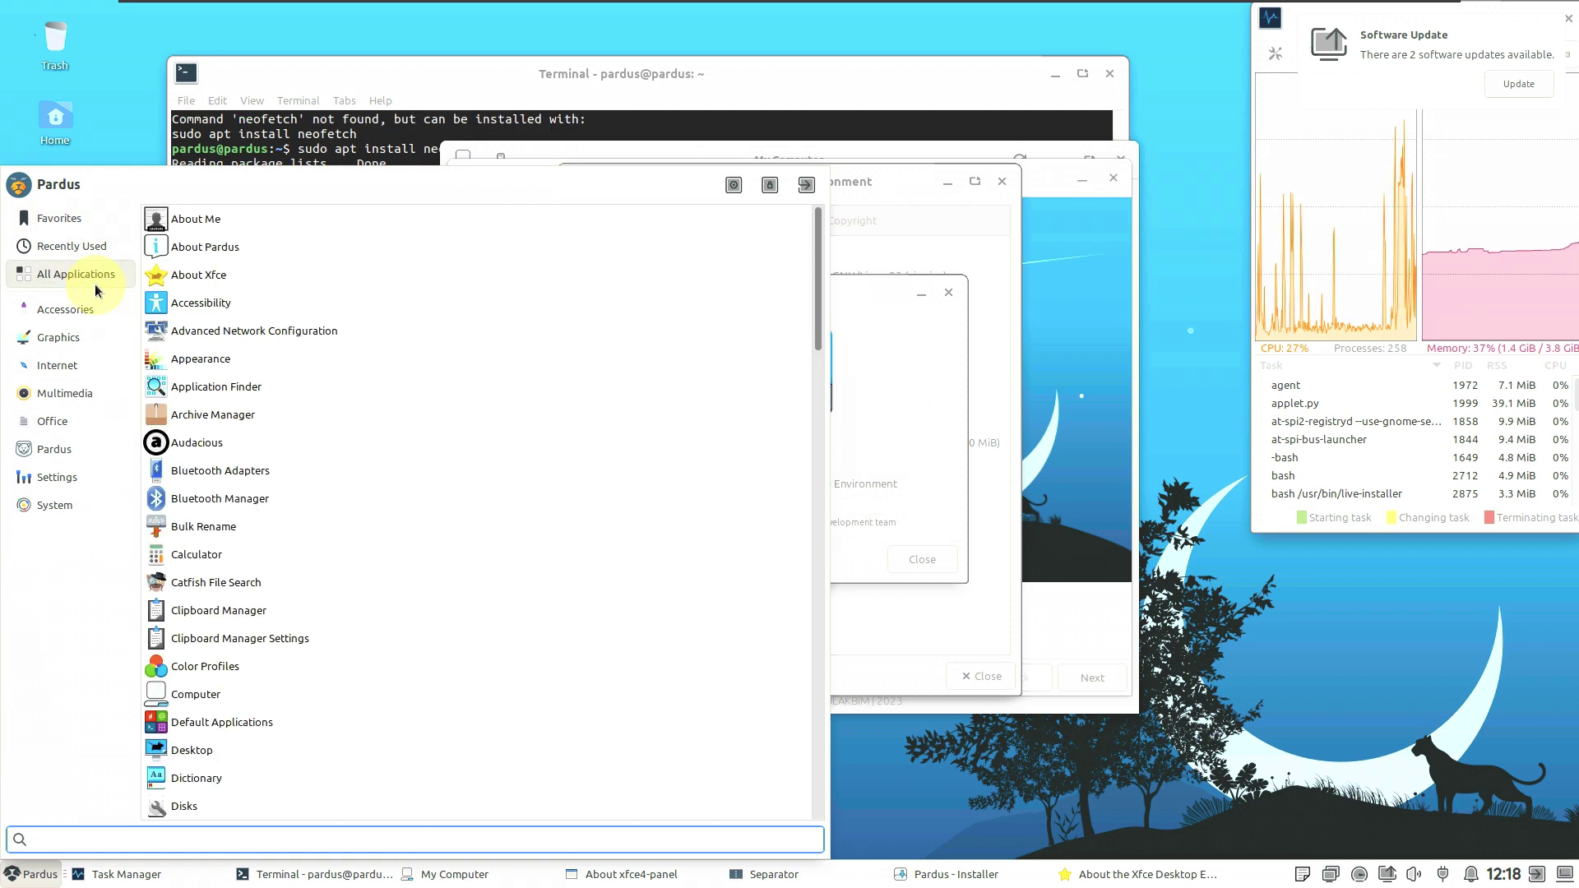
pyautogui.click(354, 333)
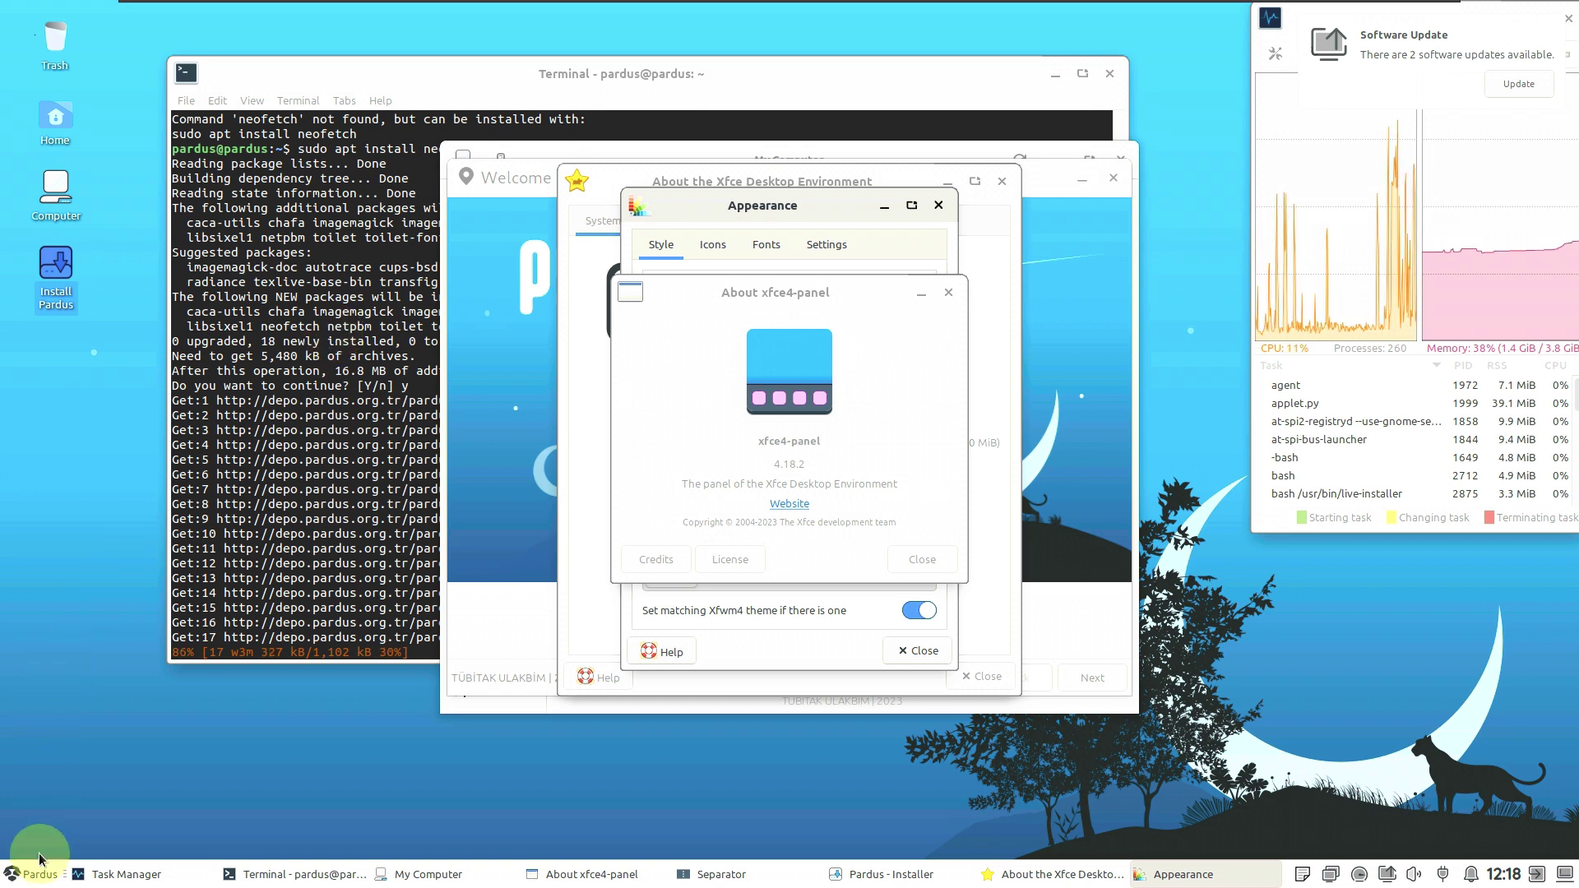
# Step: Launch the Pardus Software Center from the favorites and the Synaptic Package Manager from the System applications
pyautogui.click(31, 874)
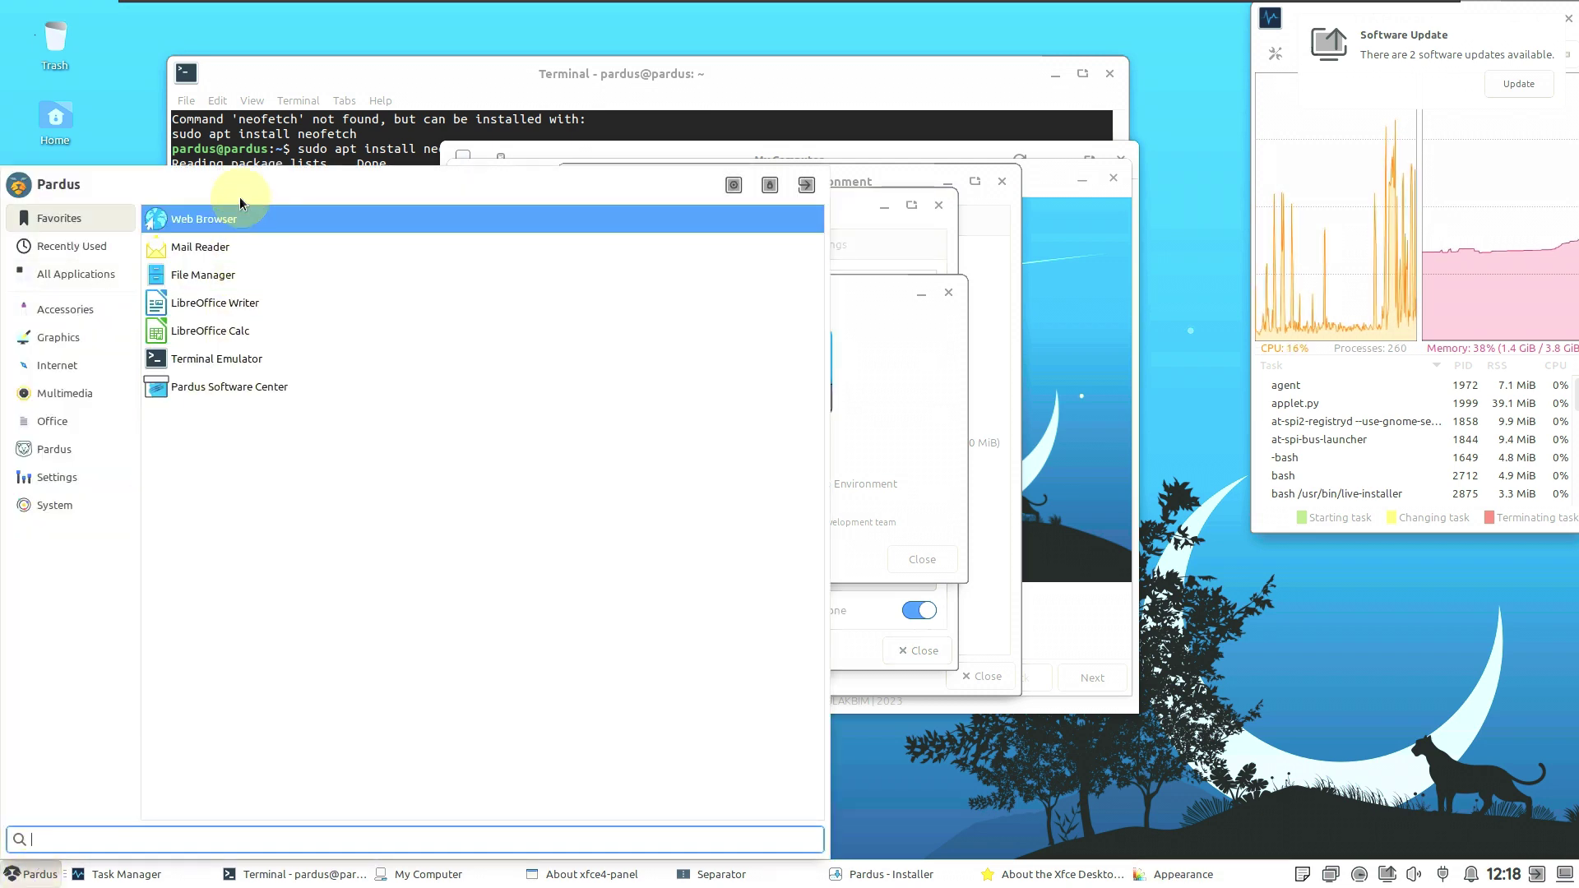
pyautogui.click(269, 400)
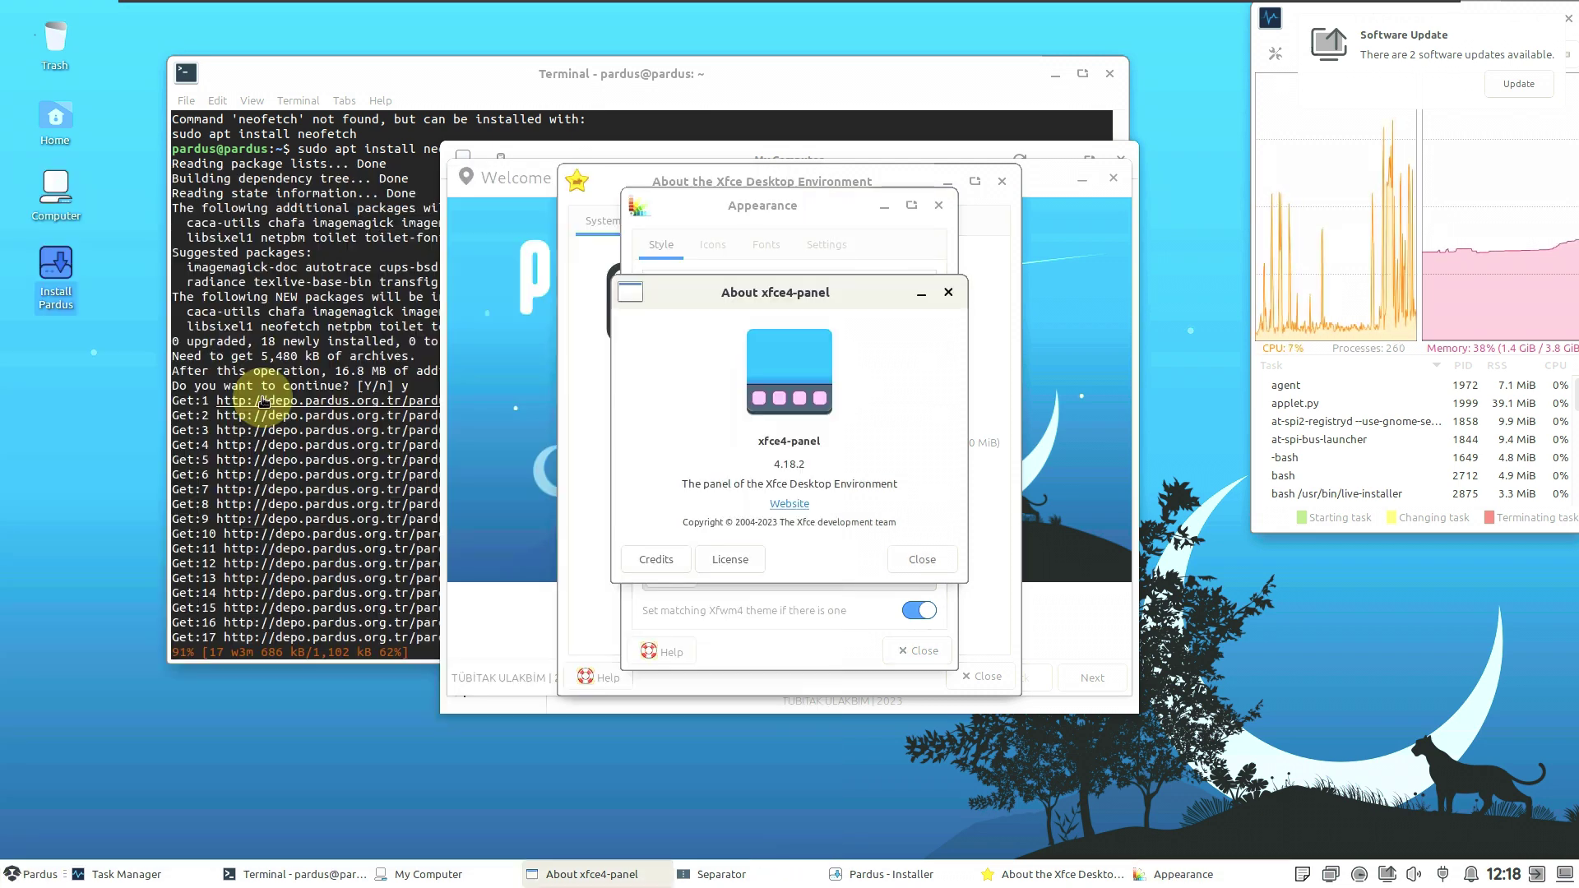
pyautogui.click(37, 868)
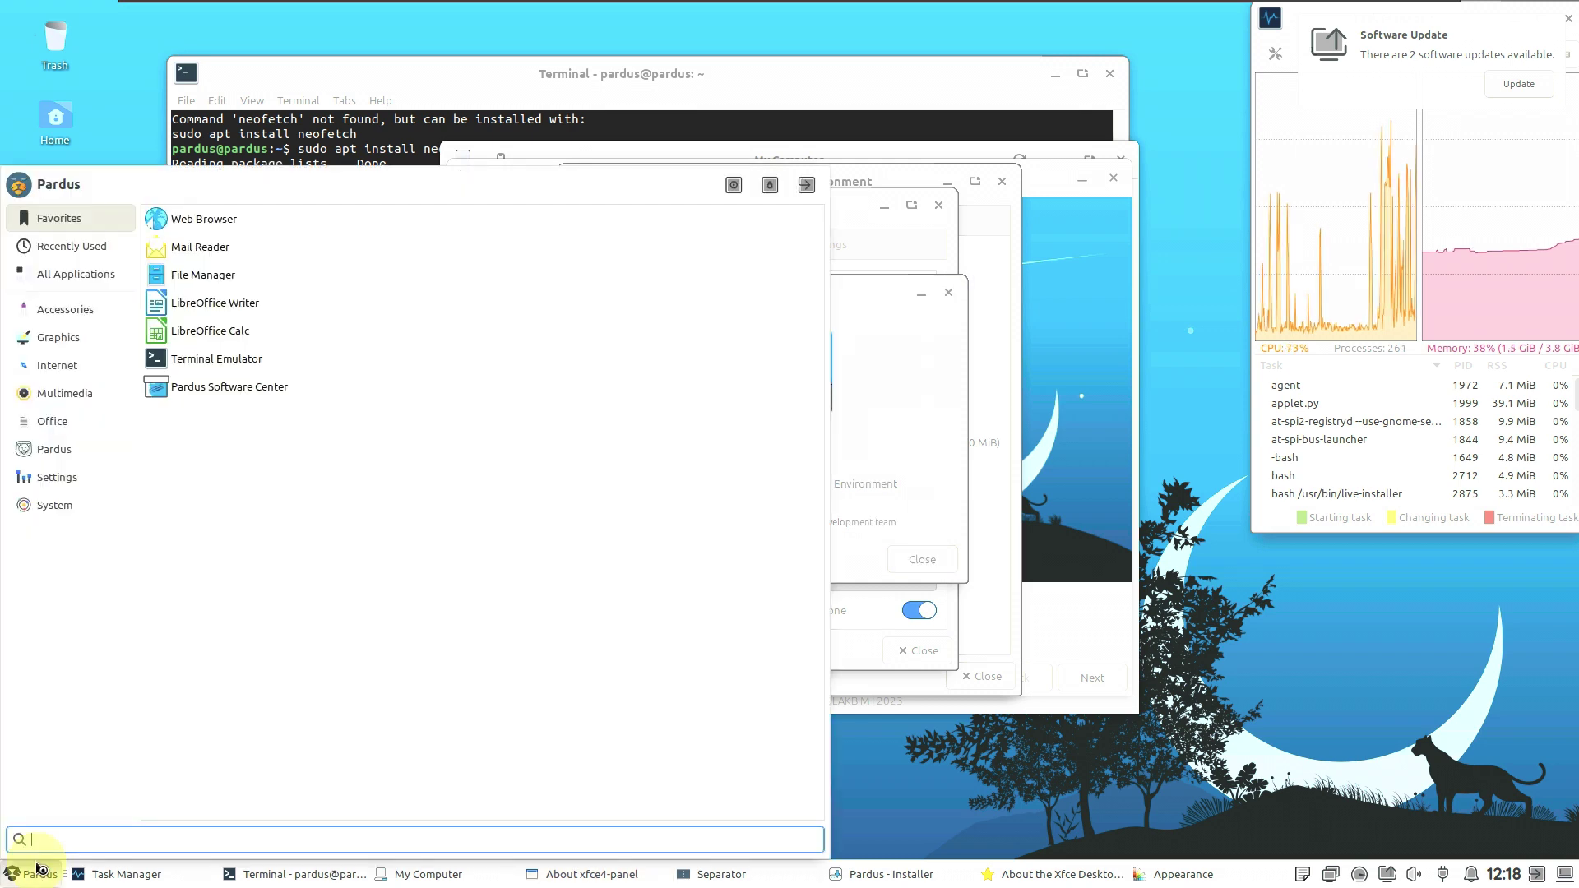
pyautogui.click(183, 386)
pyautogui.click(33, 870)
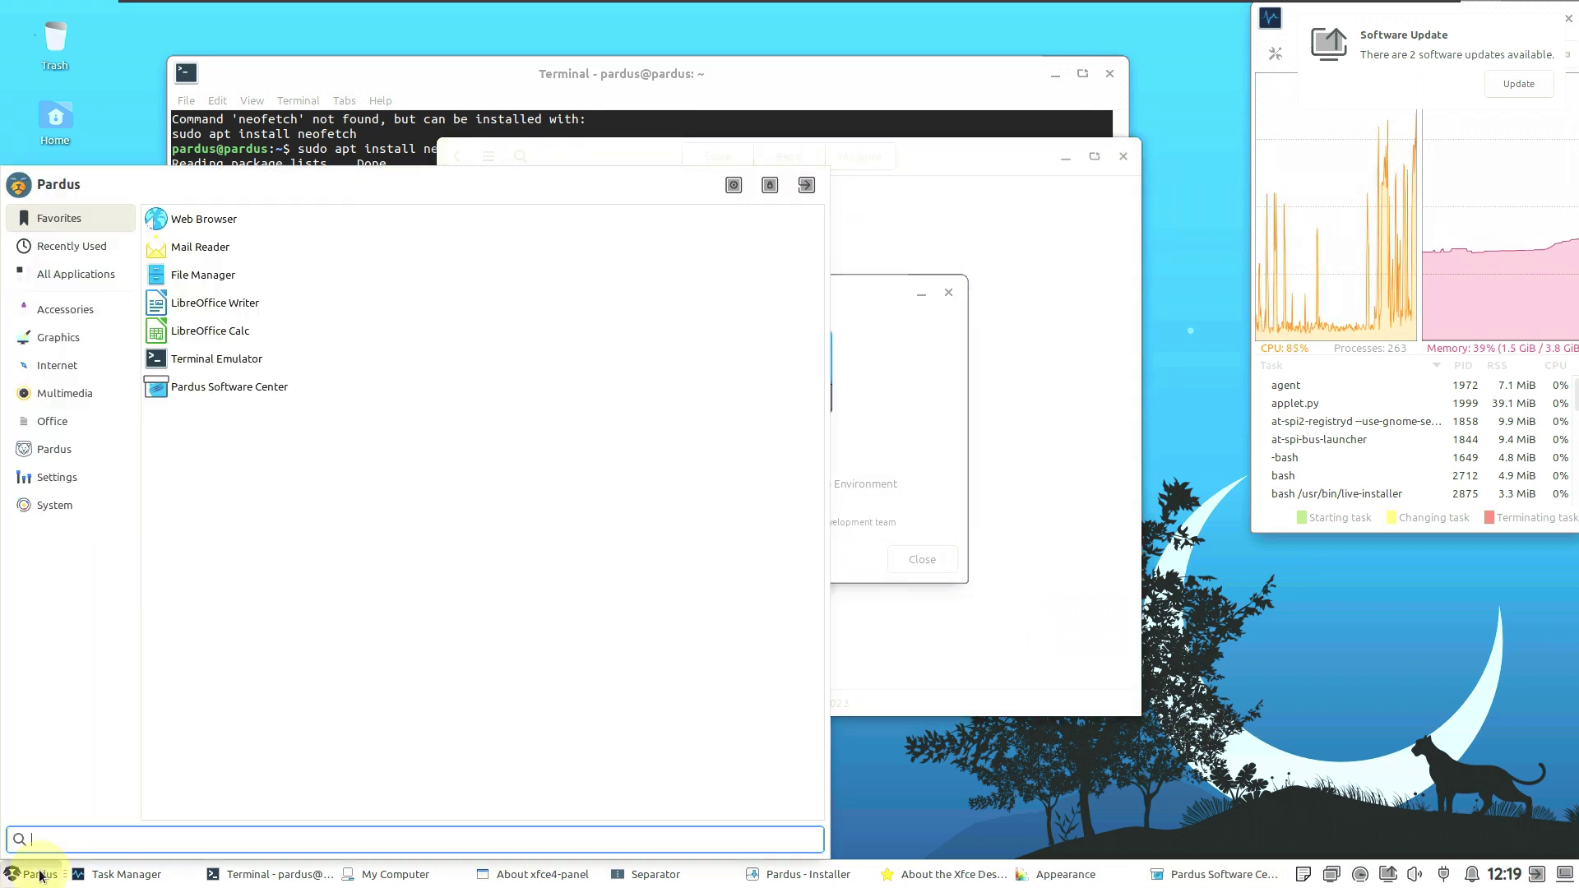
pyautogui.click(87, 505)
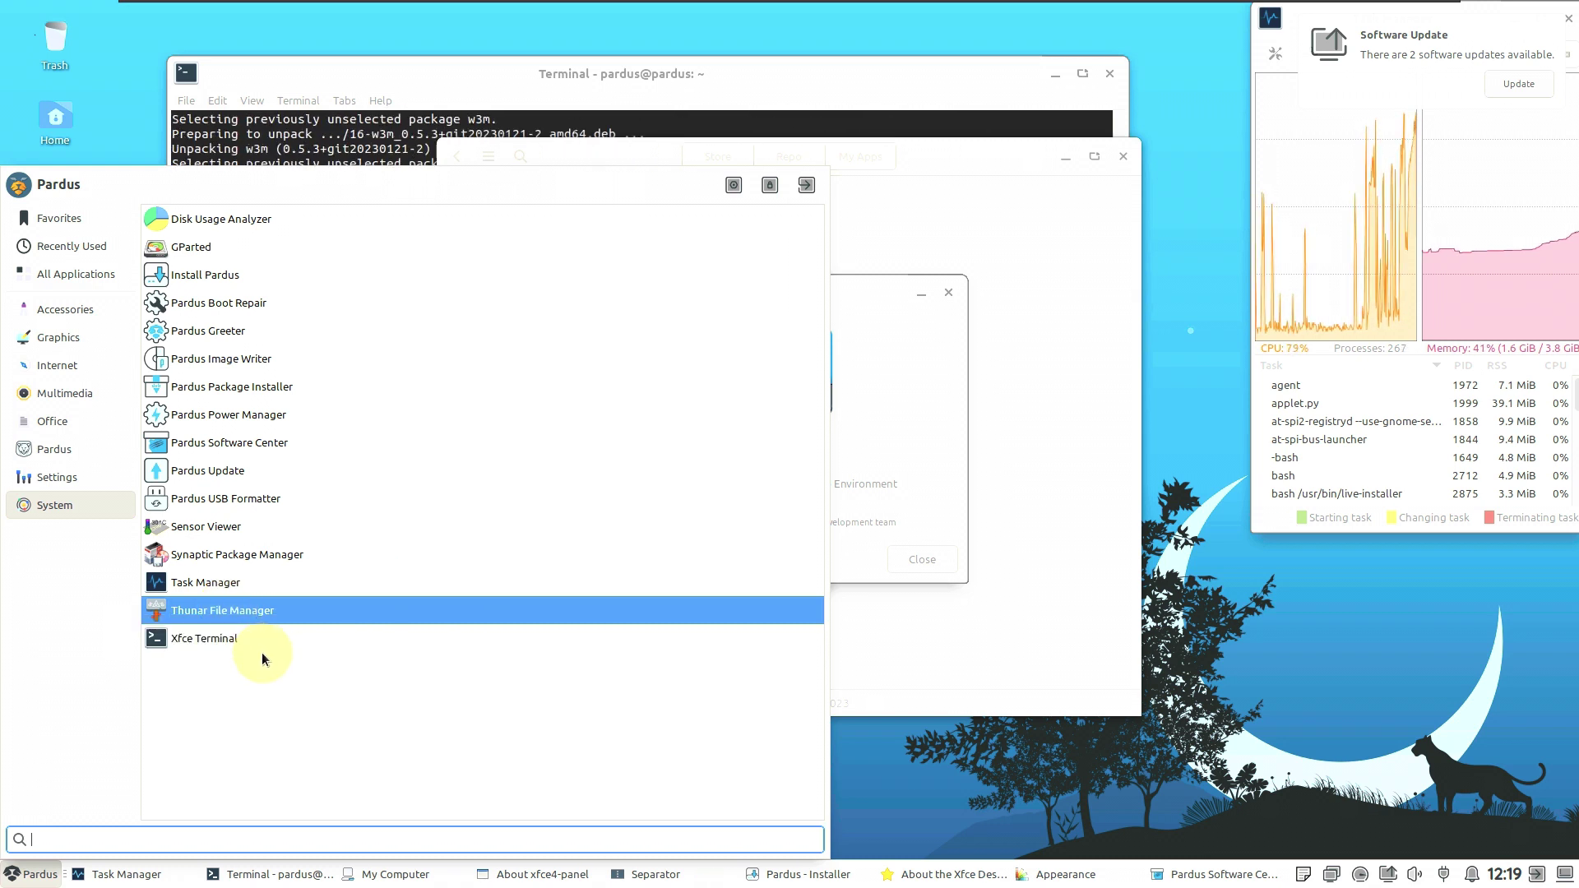
pyautogui.click(264, 564)
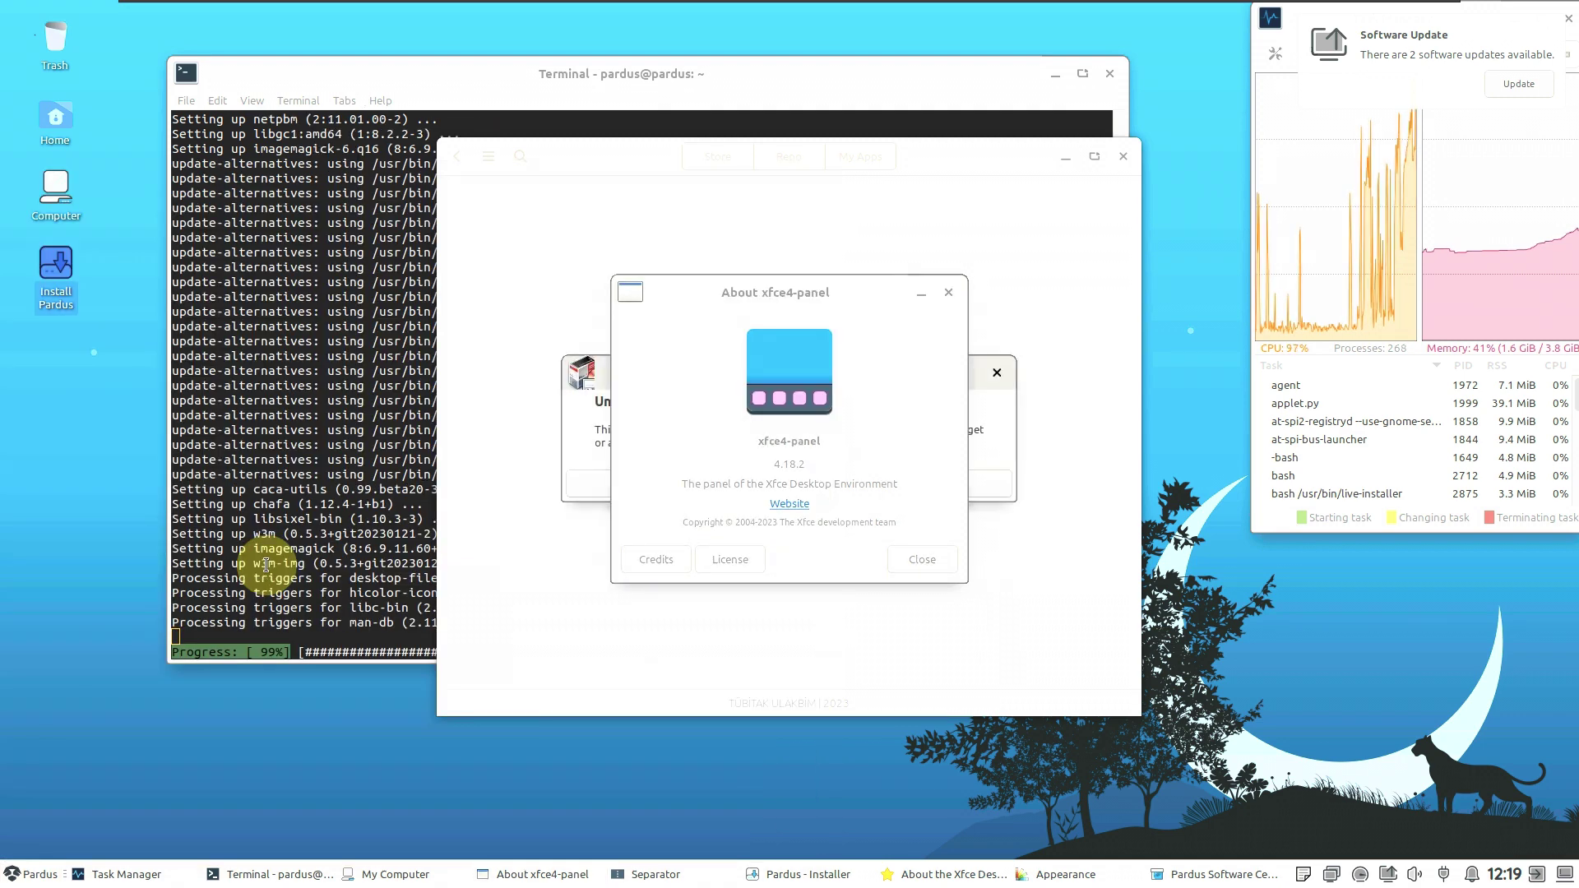
# Step: Launch the Mail Reader from the favorite applications
pyautogui.click(38, 875)
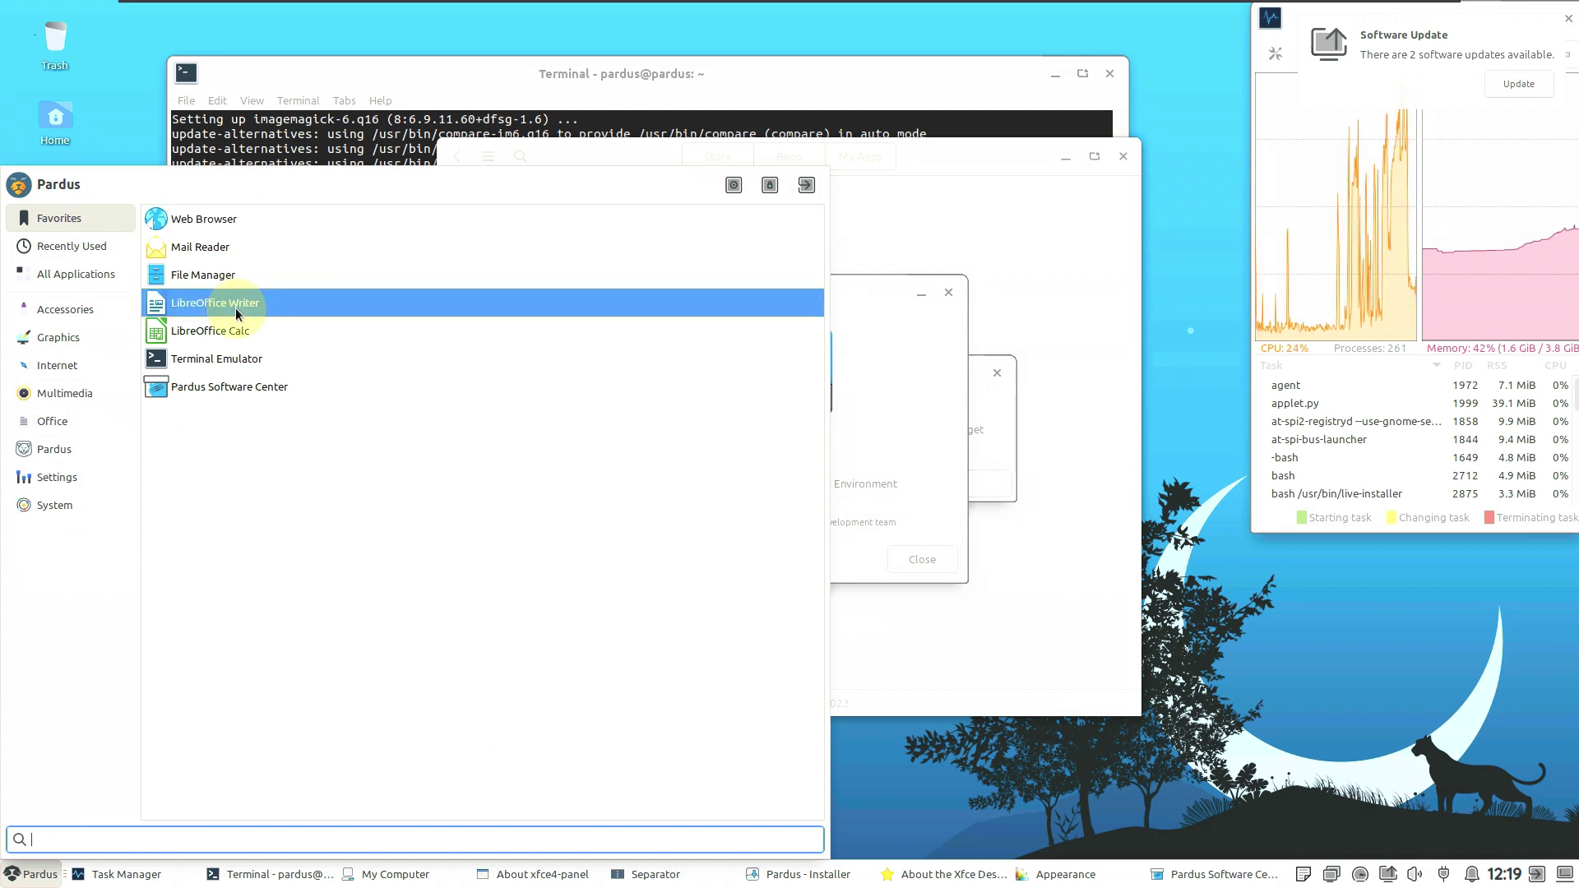
pyautogui.press('Escape')
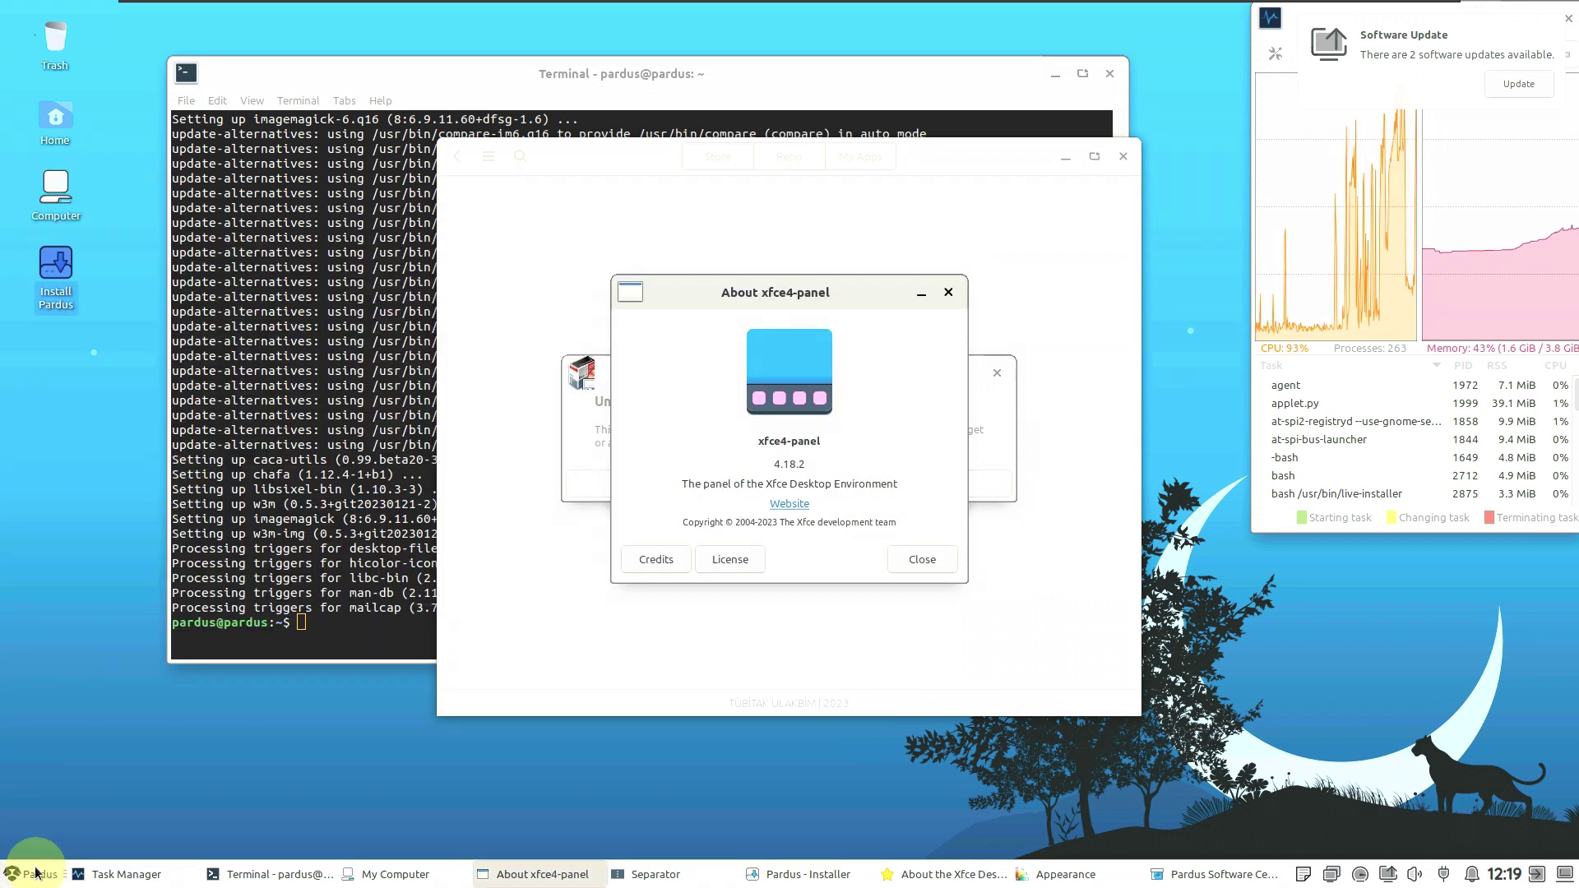
pyautogui.click(21, 873)
pyautogui.click(71, 503)
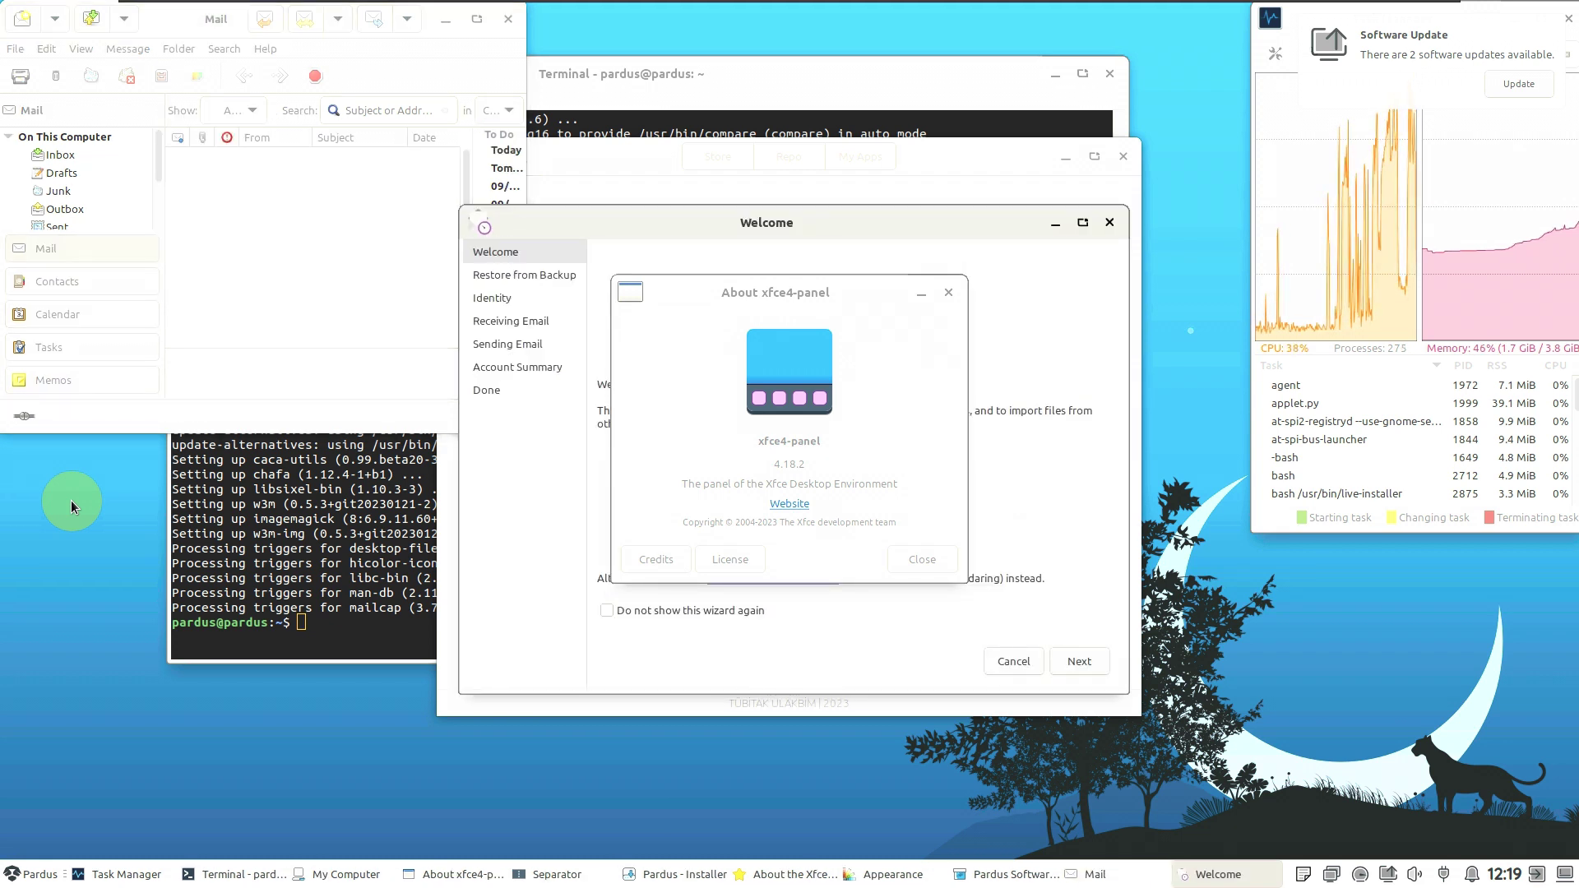
# Step: Launch the GParted partition editor from the System applications
pyautogui.click(20, 873)
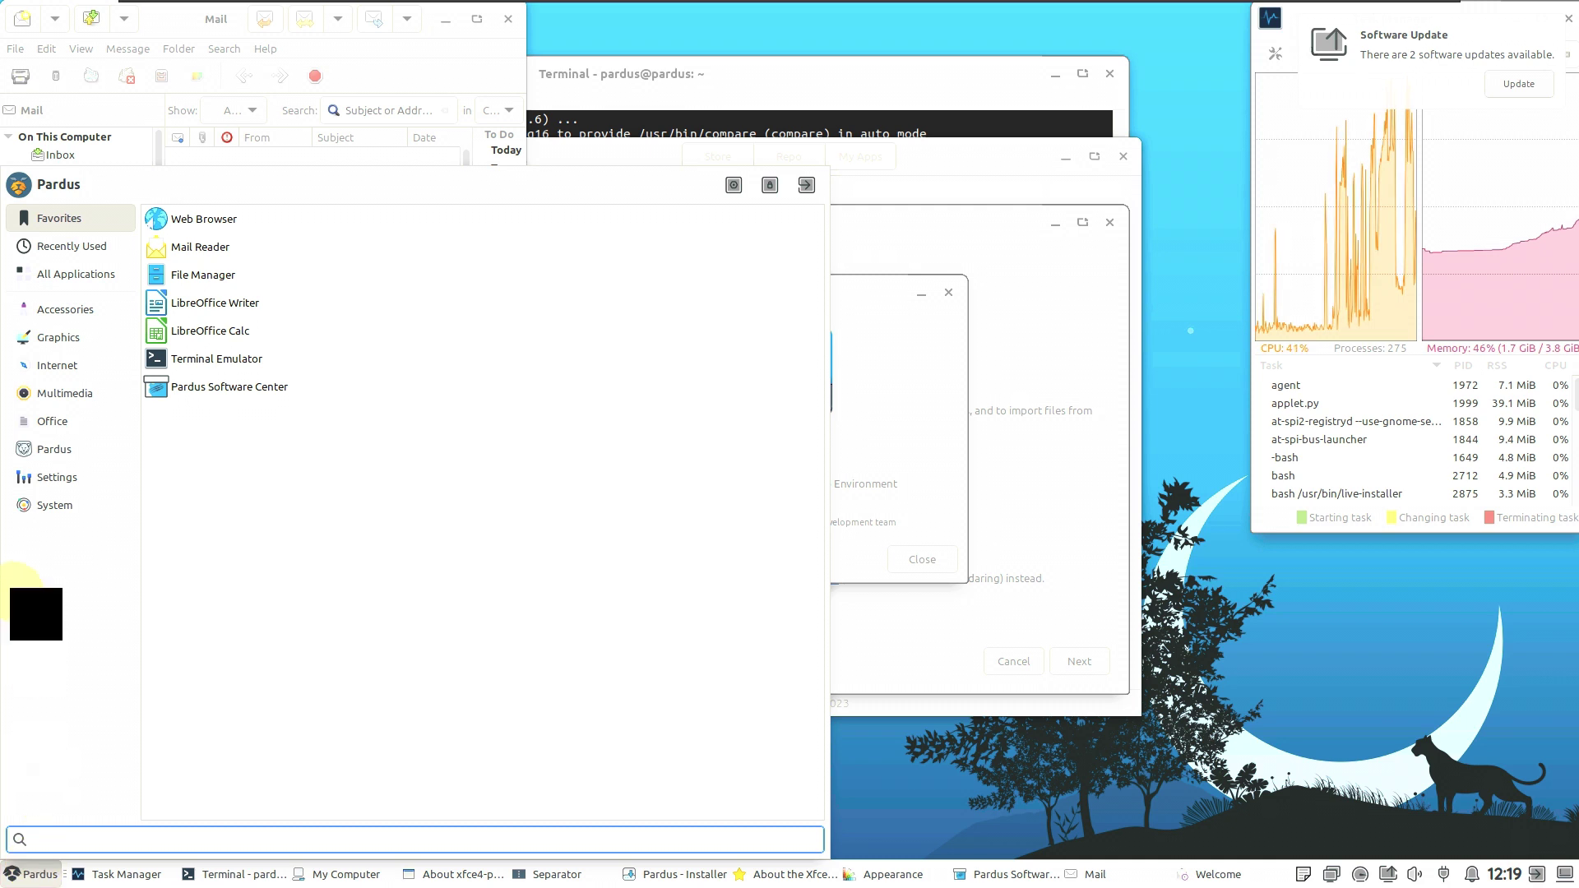
pyautogui.click(48, 513)
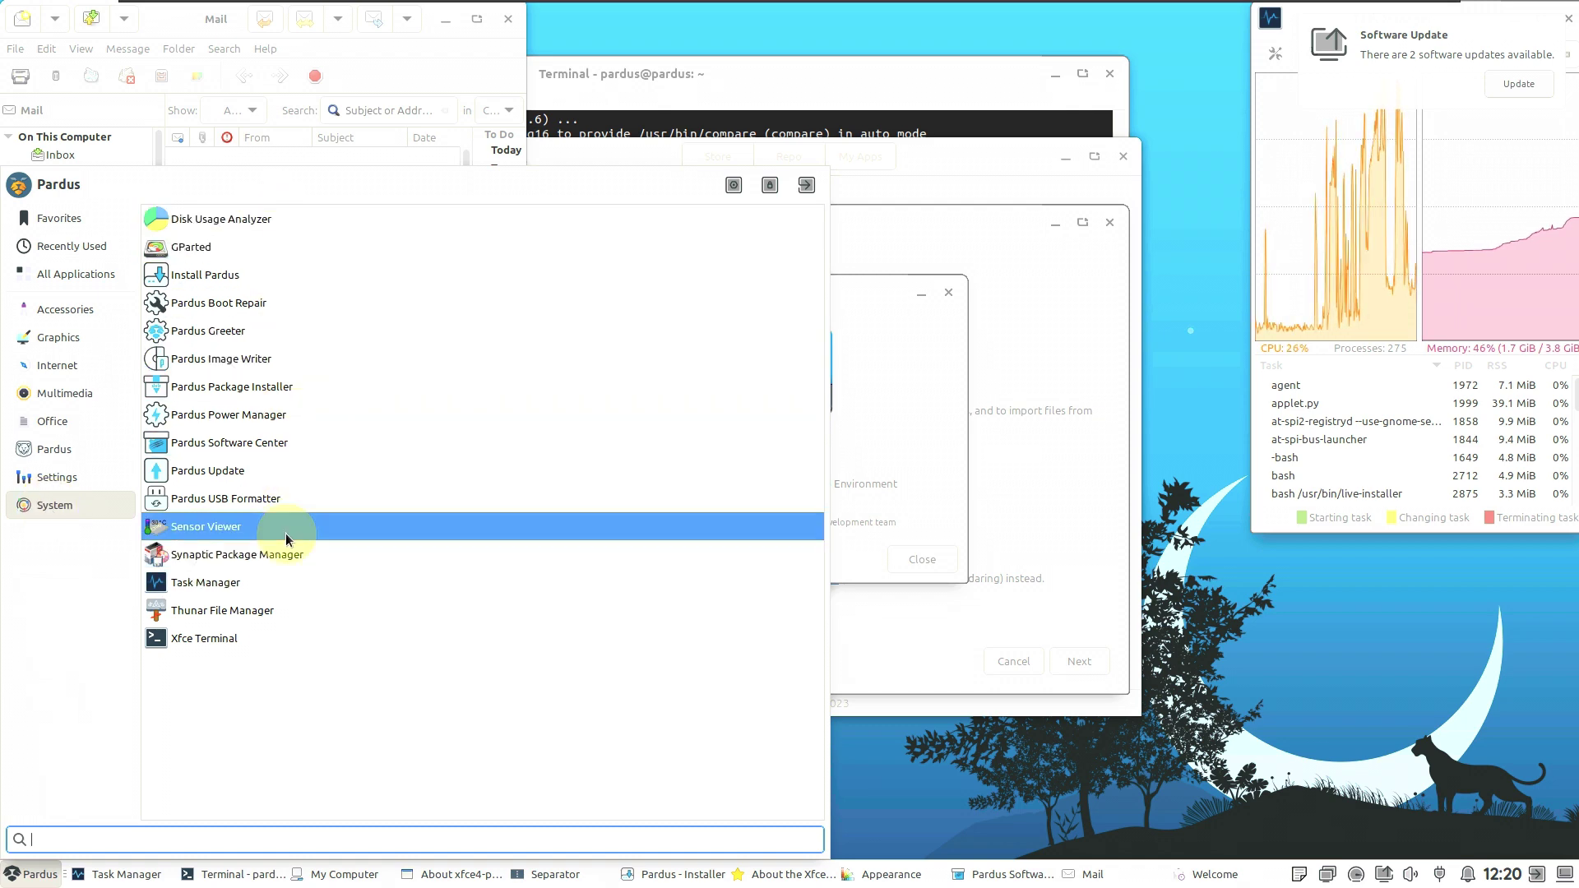
pyautogui.click(30, 874)
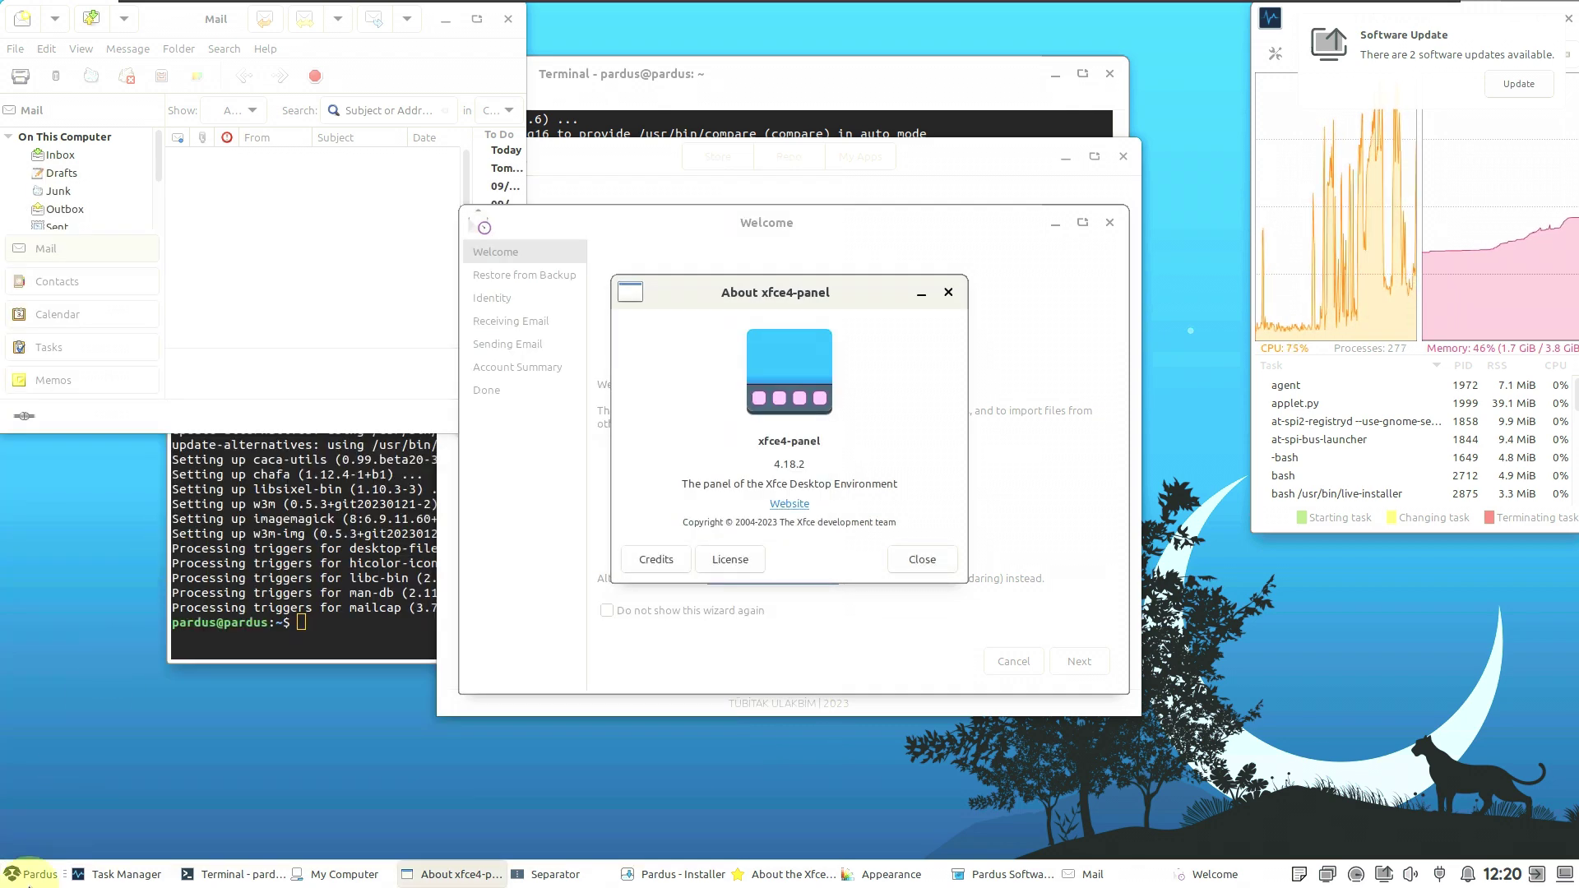
pyautogui.click(25, 876)
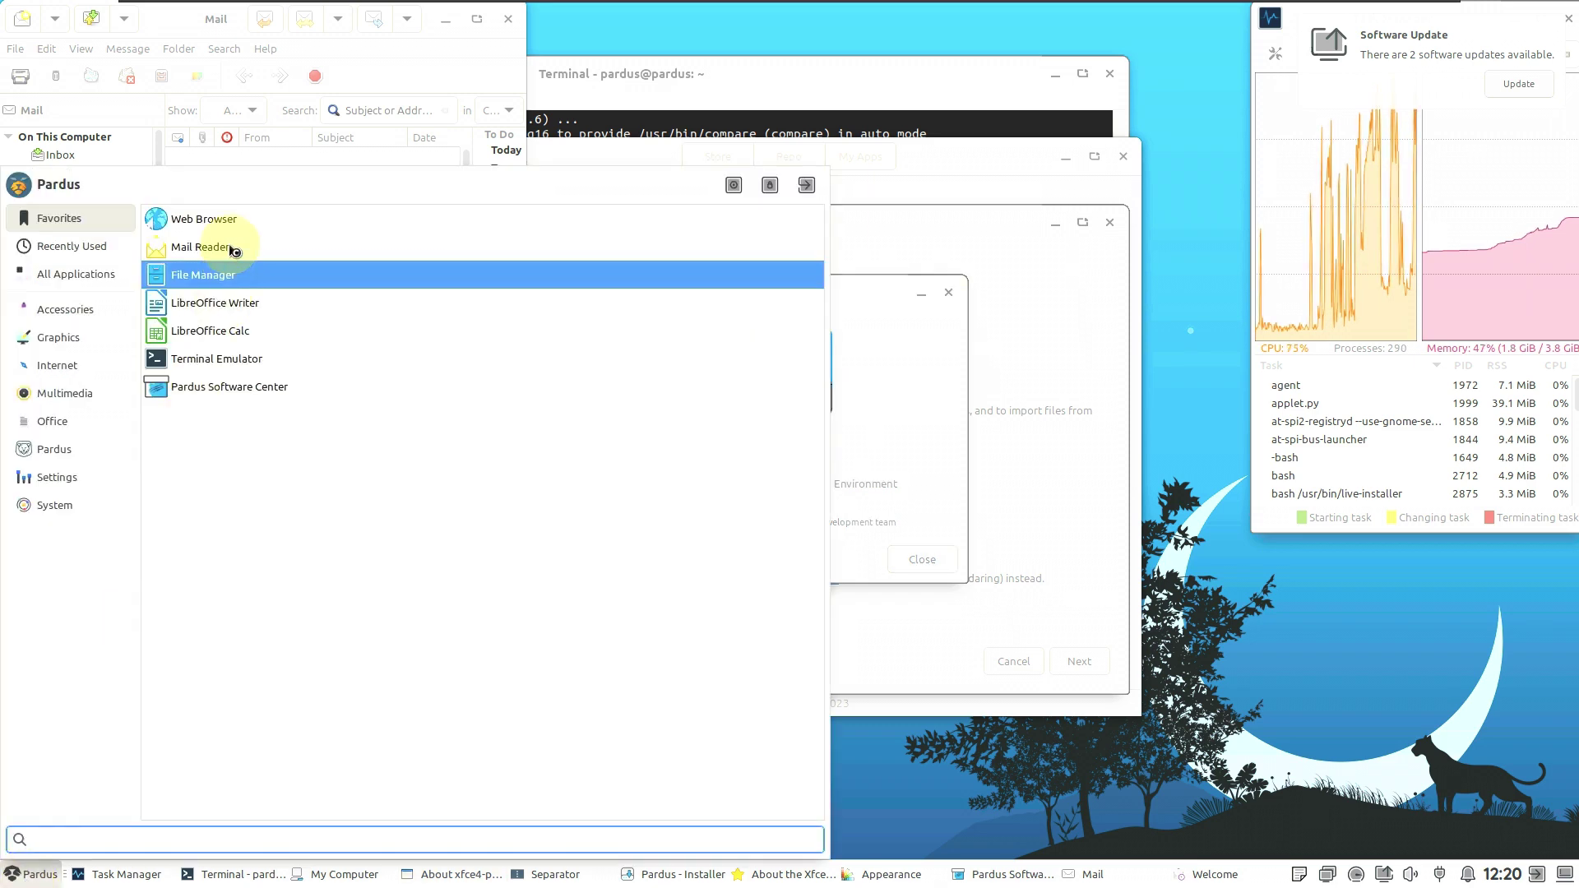
pyautogui.click(54, 278)
pyautogui.click(255, 273)
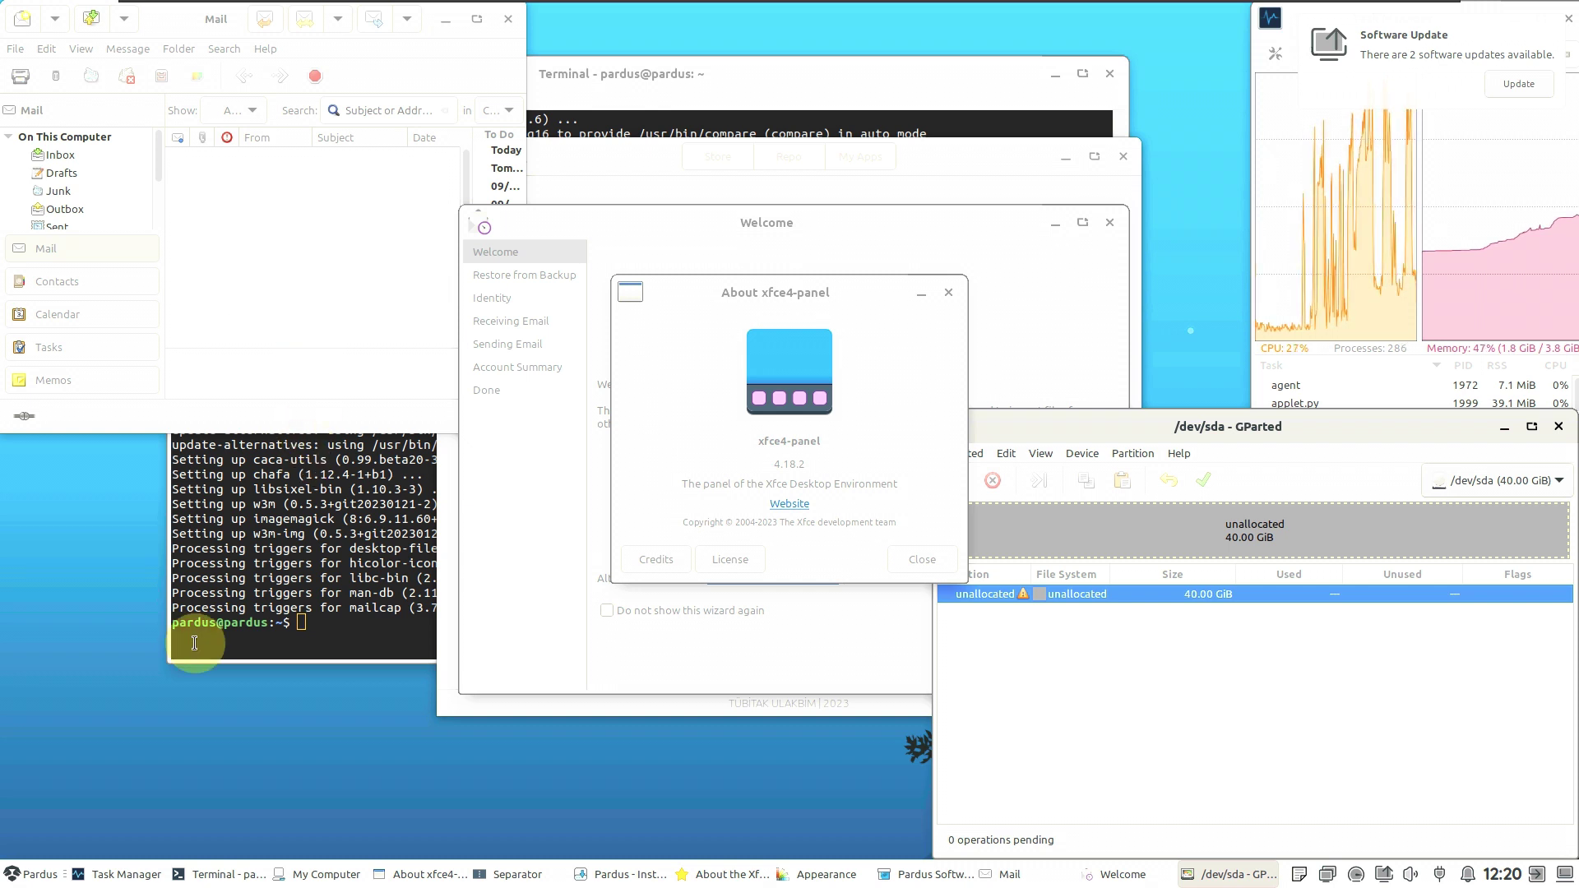
# Step: Open the File Manager from the list of all applications
pyautogui.click(25, 869)
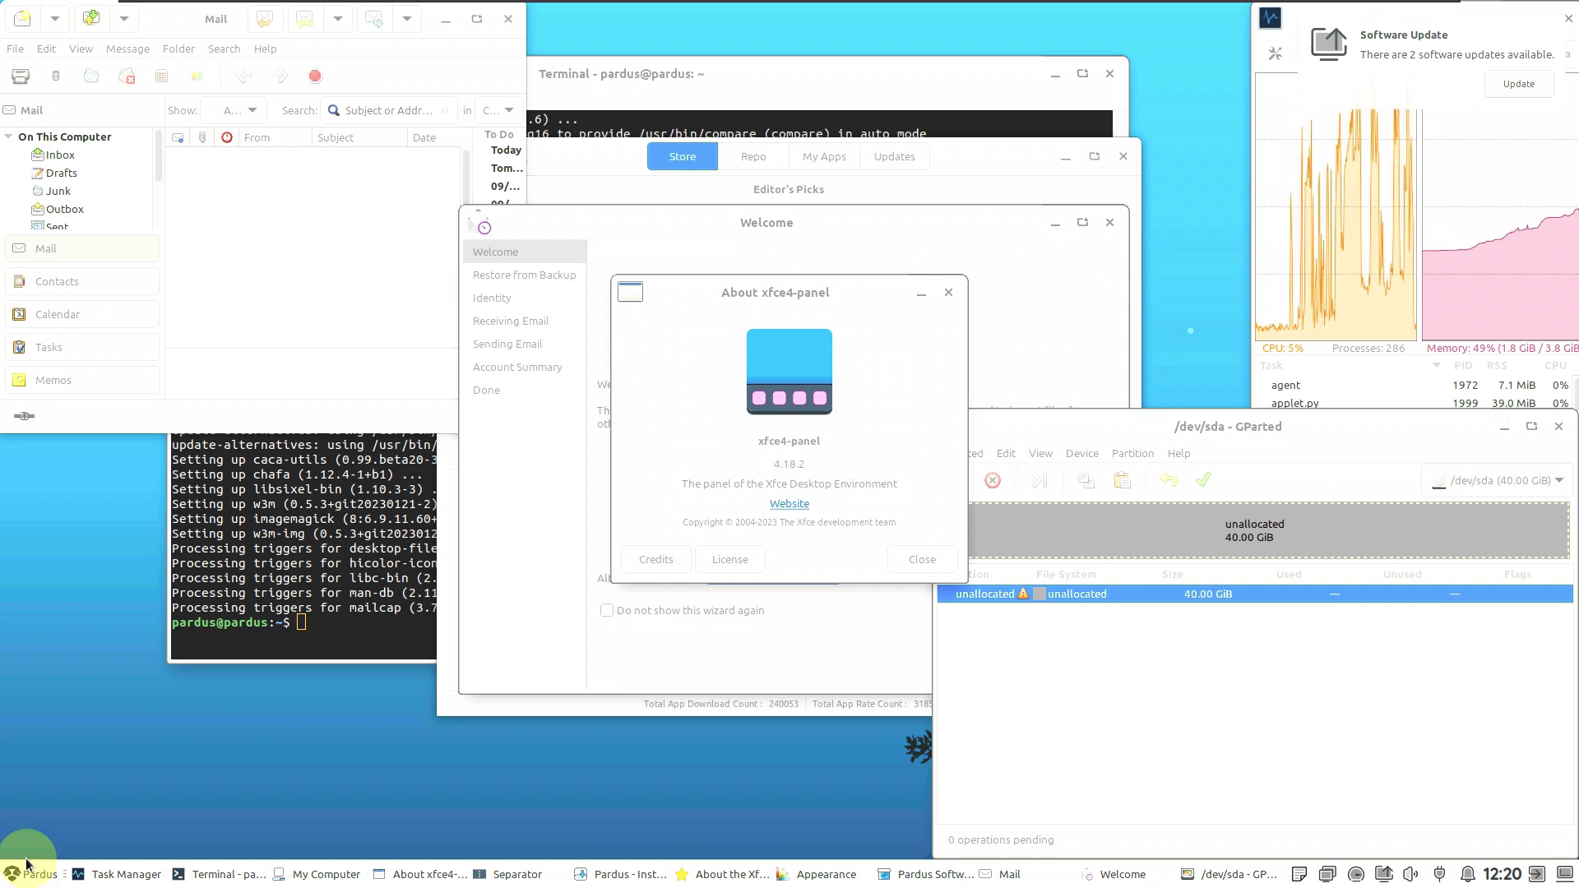
pyautogui.click(26, 870)
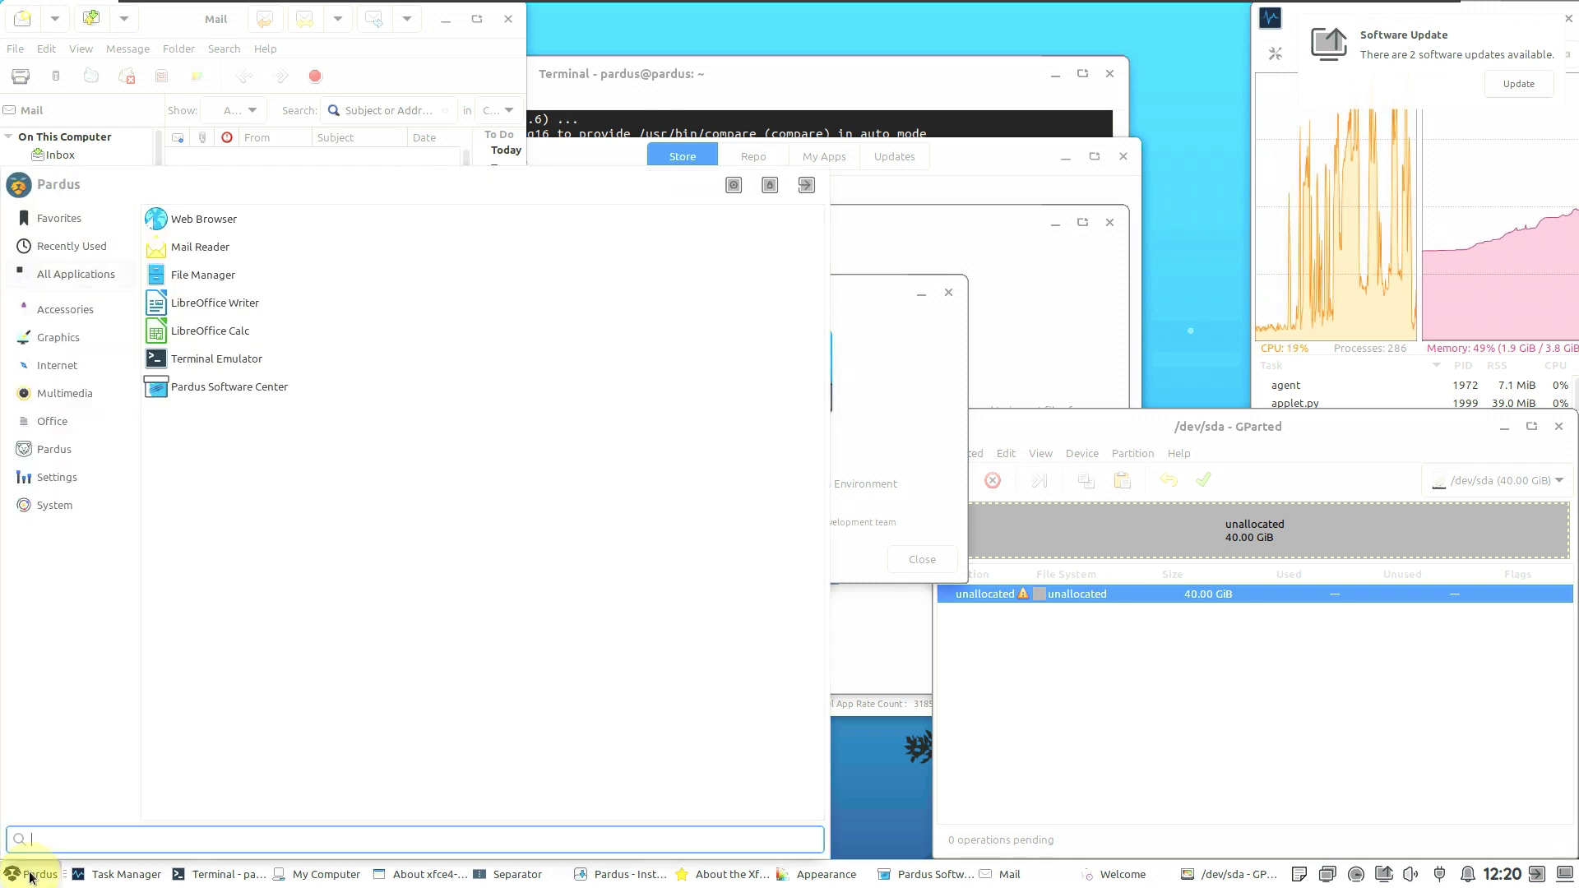
pyautogui.click(68, 277)
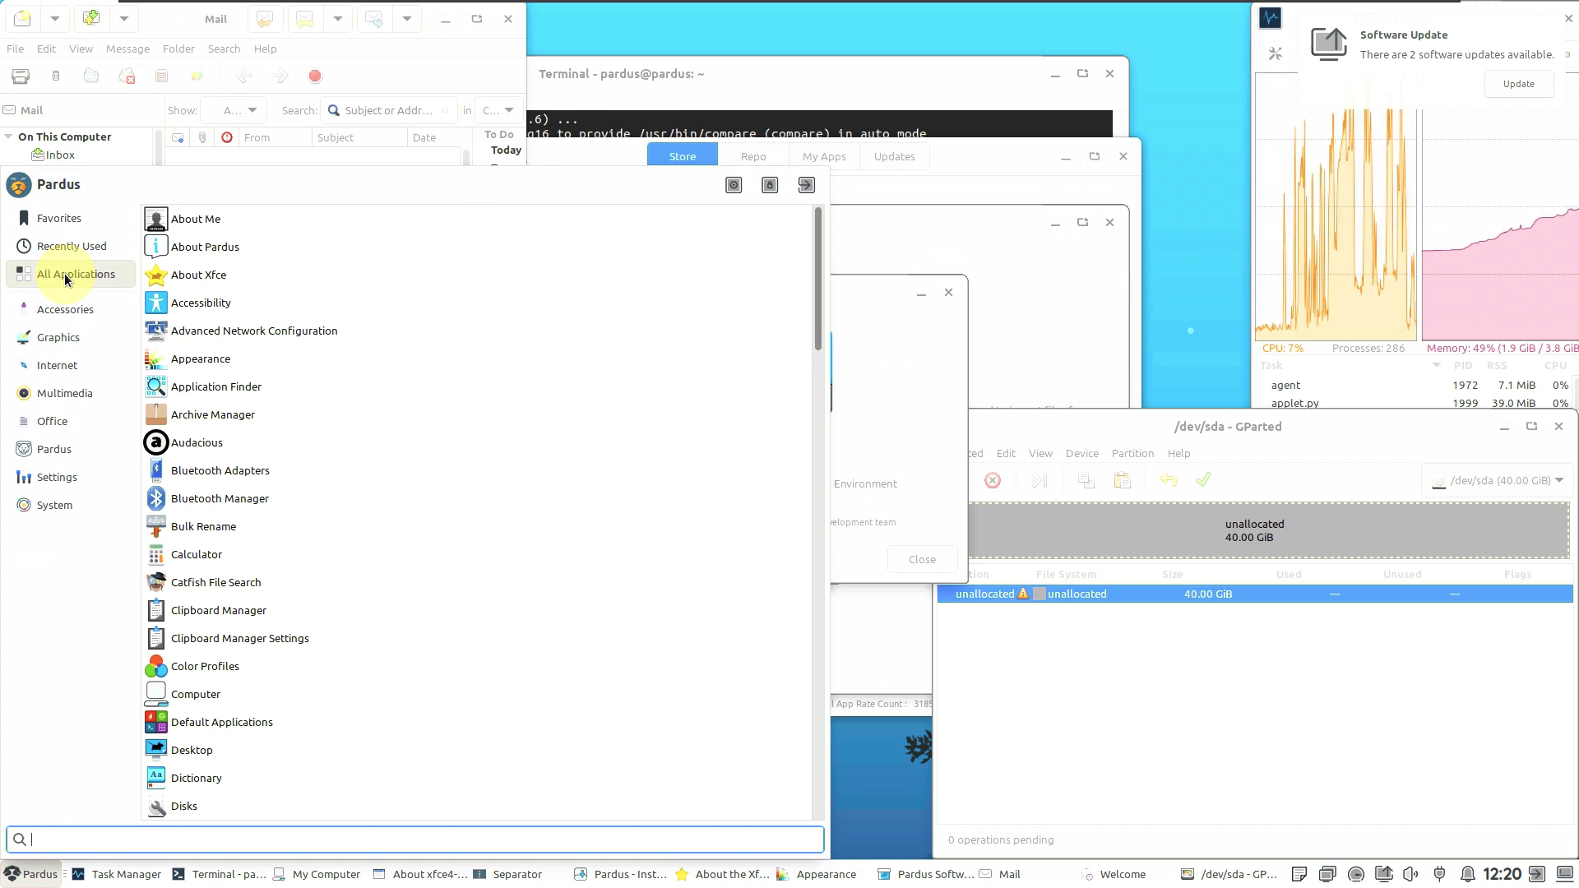
pyautogui.scroll(-5, 323, 403)
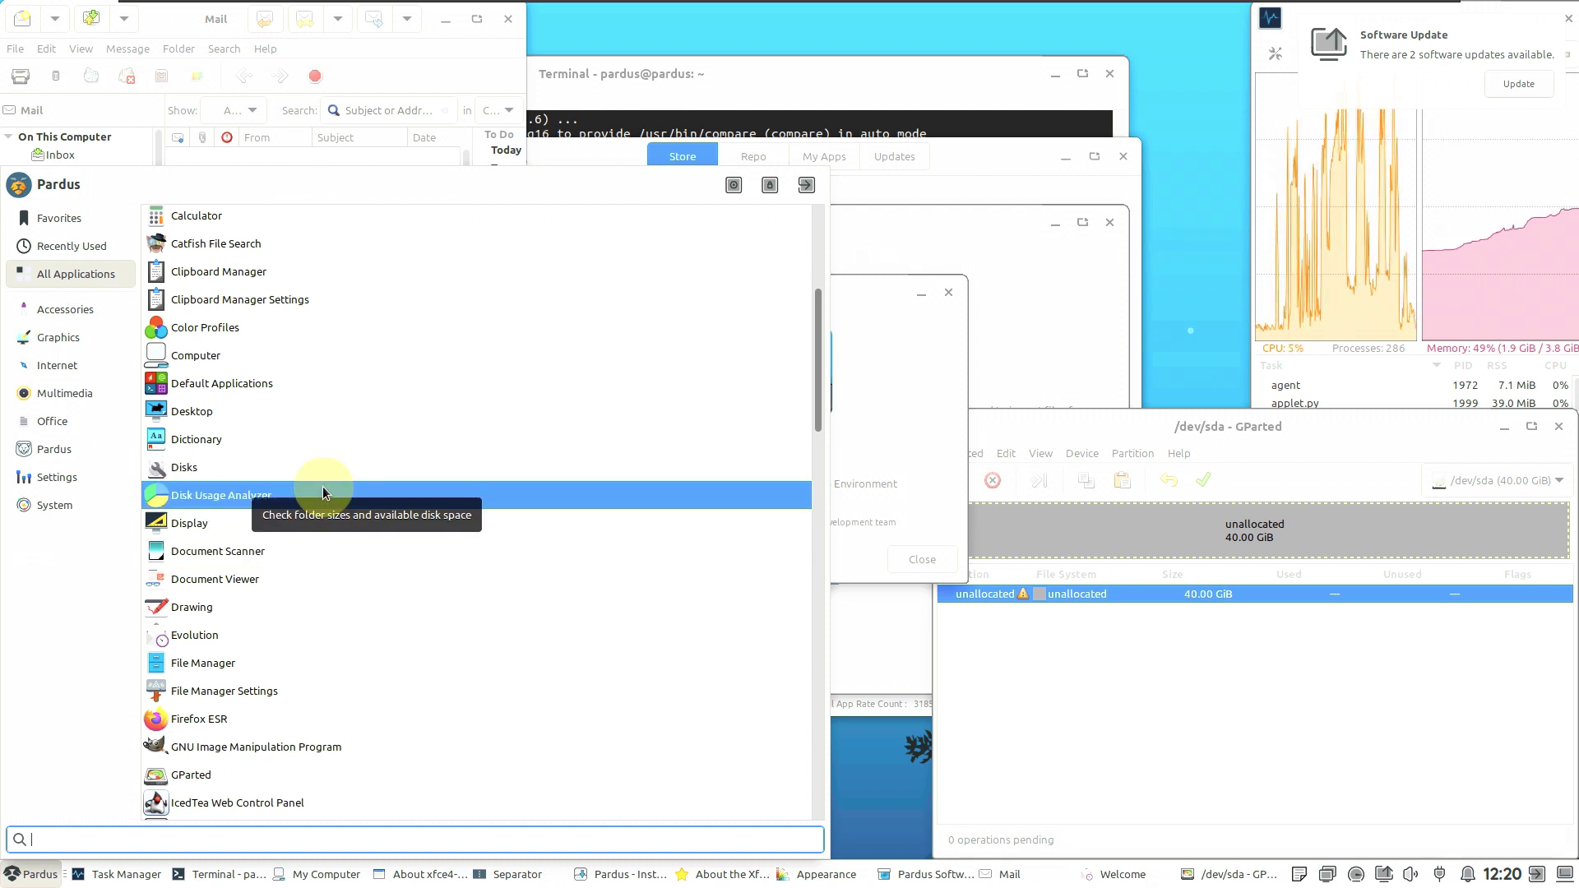
pyautogui.click(298, 671)
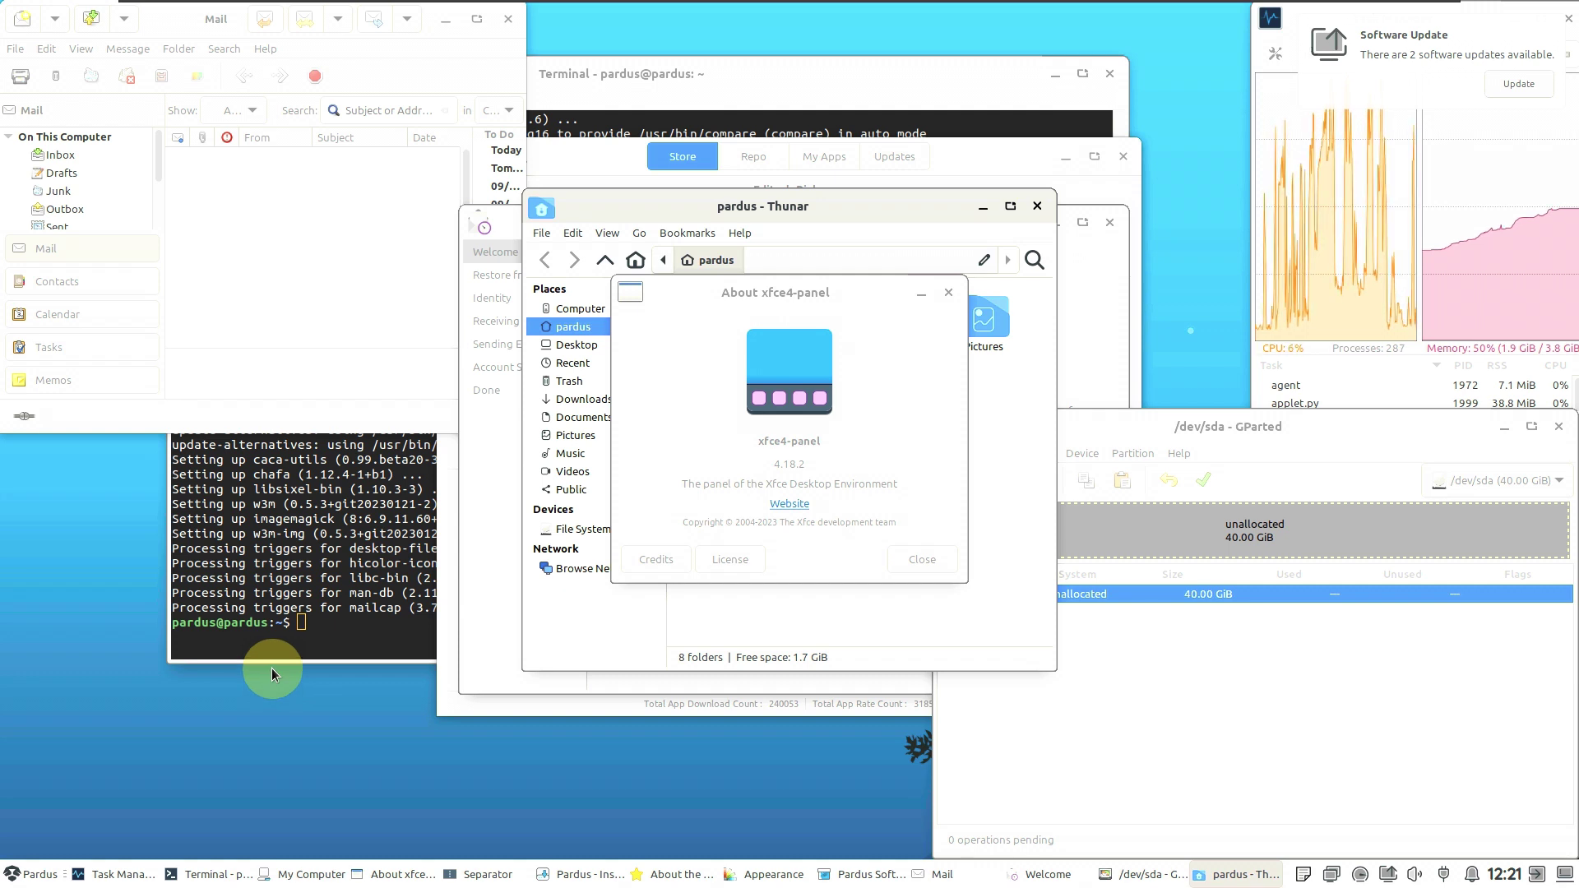
# Step: Open the Mouse and Touchpad configuration from the Settings applications
pyautogui.click(31, 874)
pyautogui.click(54, 505)
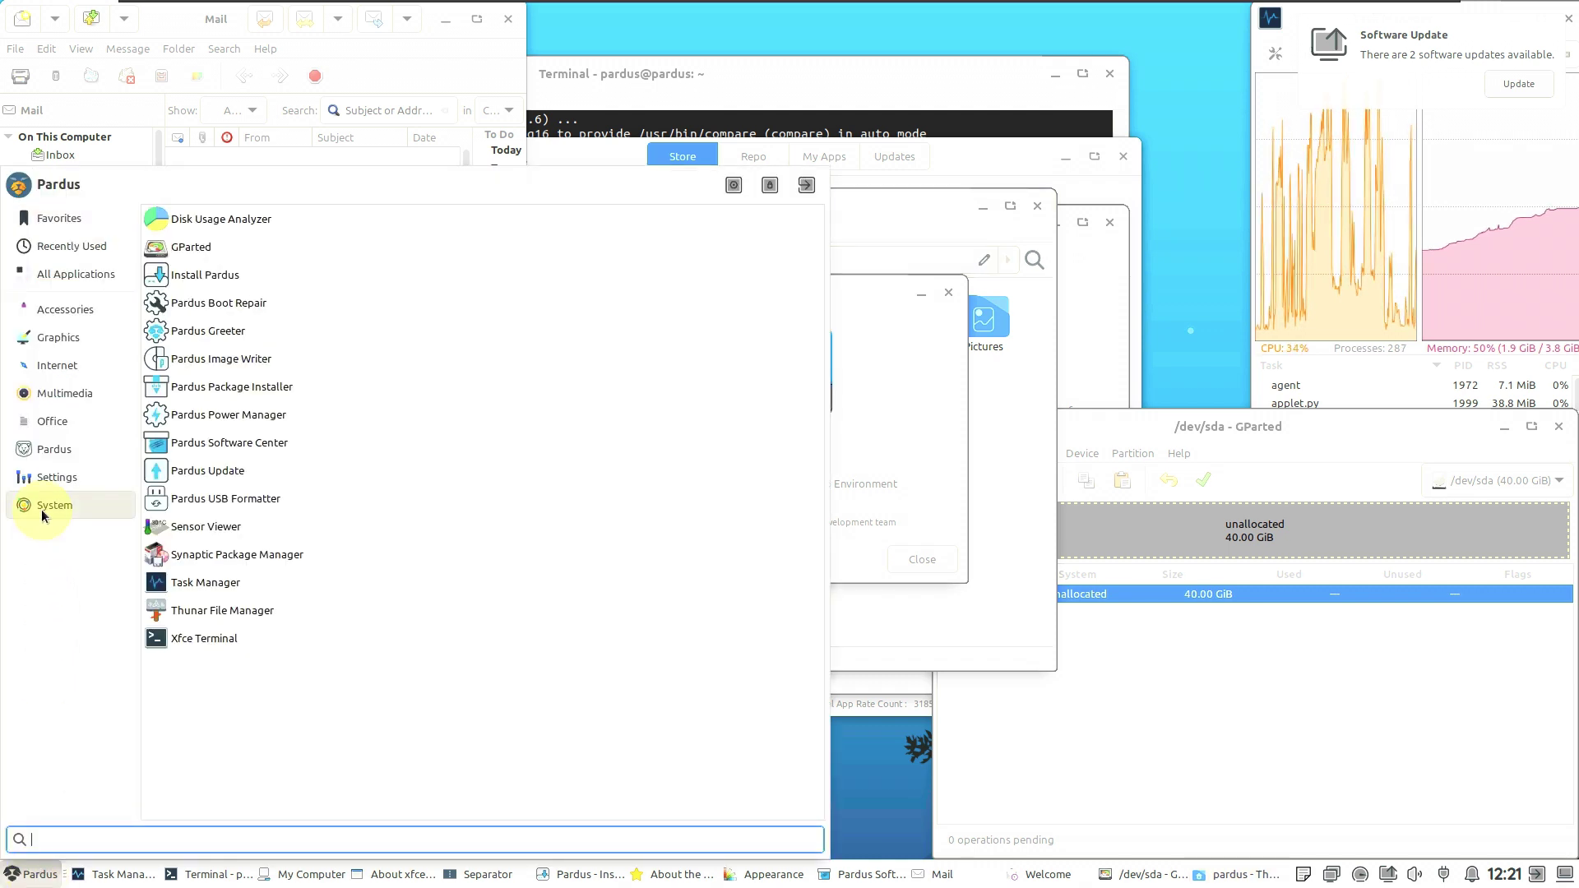
pyautogui.click(121, 468)
pyautogui.scroll(-4, 310, 438)
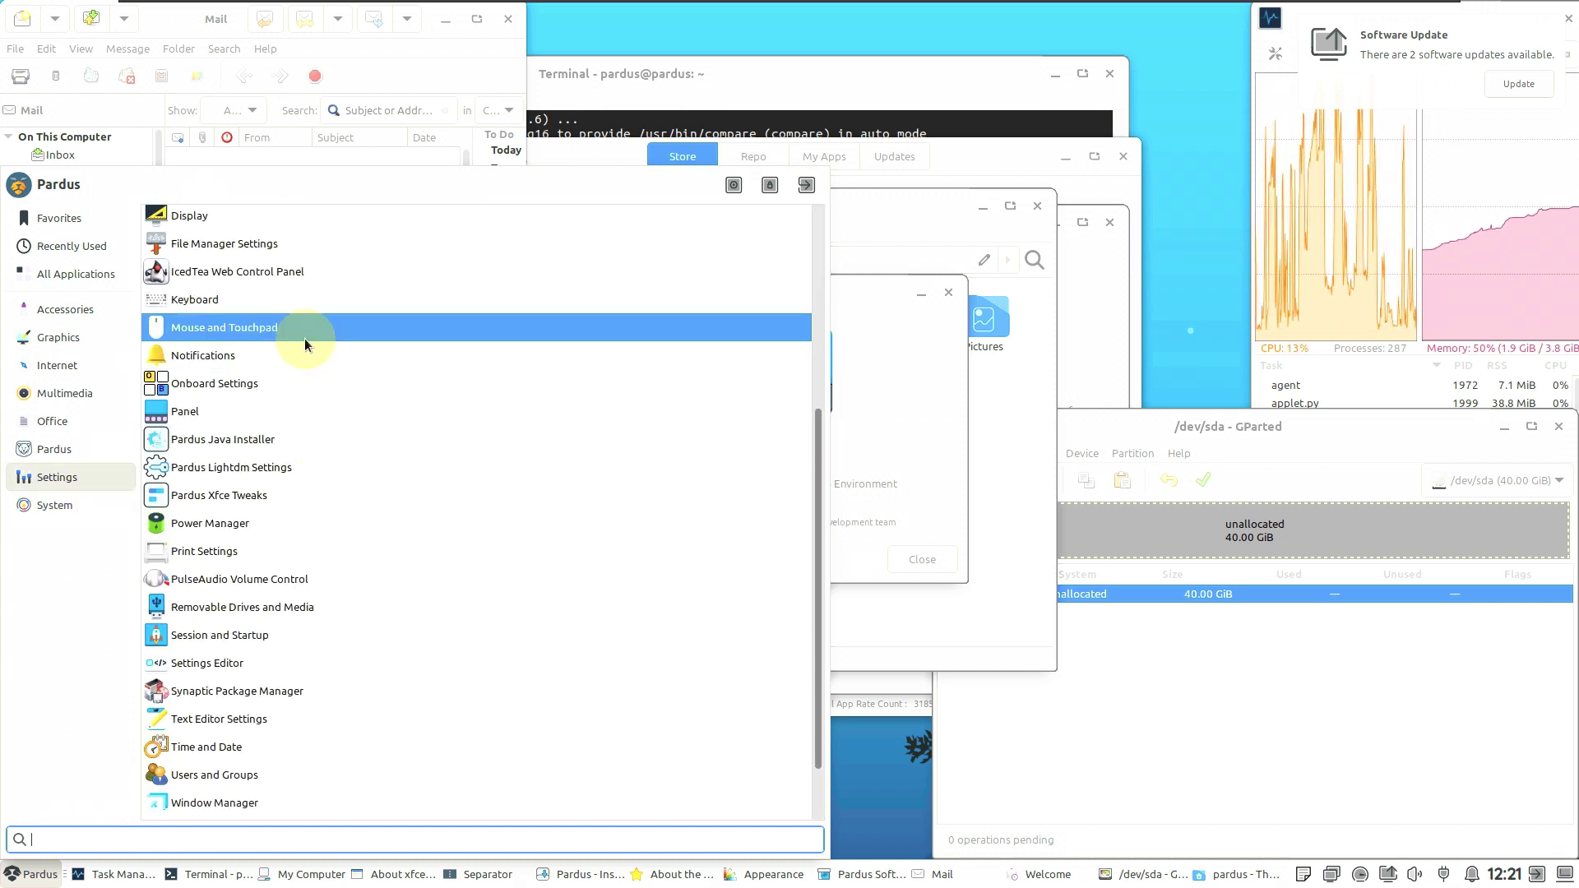
pyautogui.click(304, 343)
# Step: Launch About Pardus from the Settings applications
pyautogui.click(27, 878)
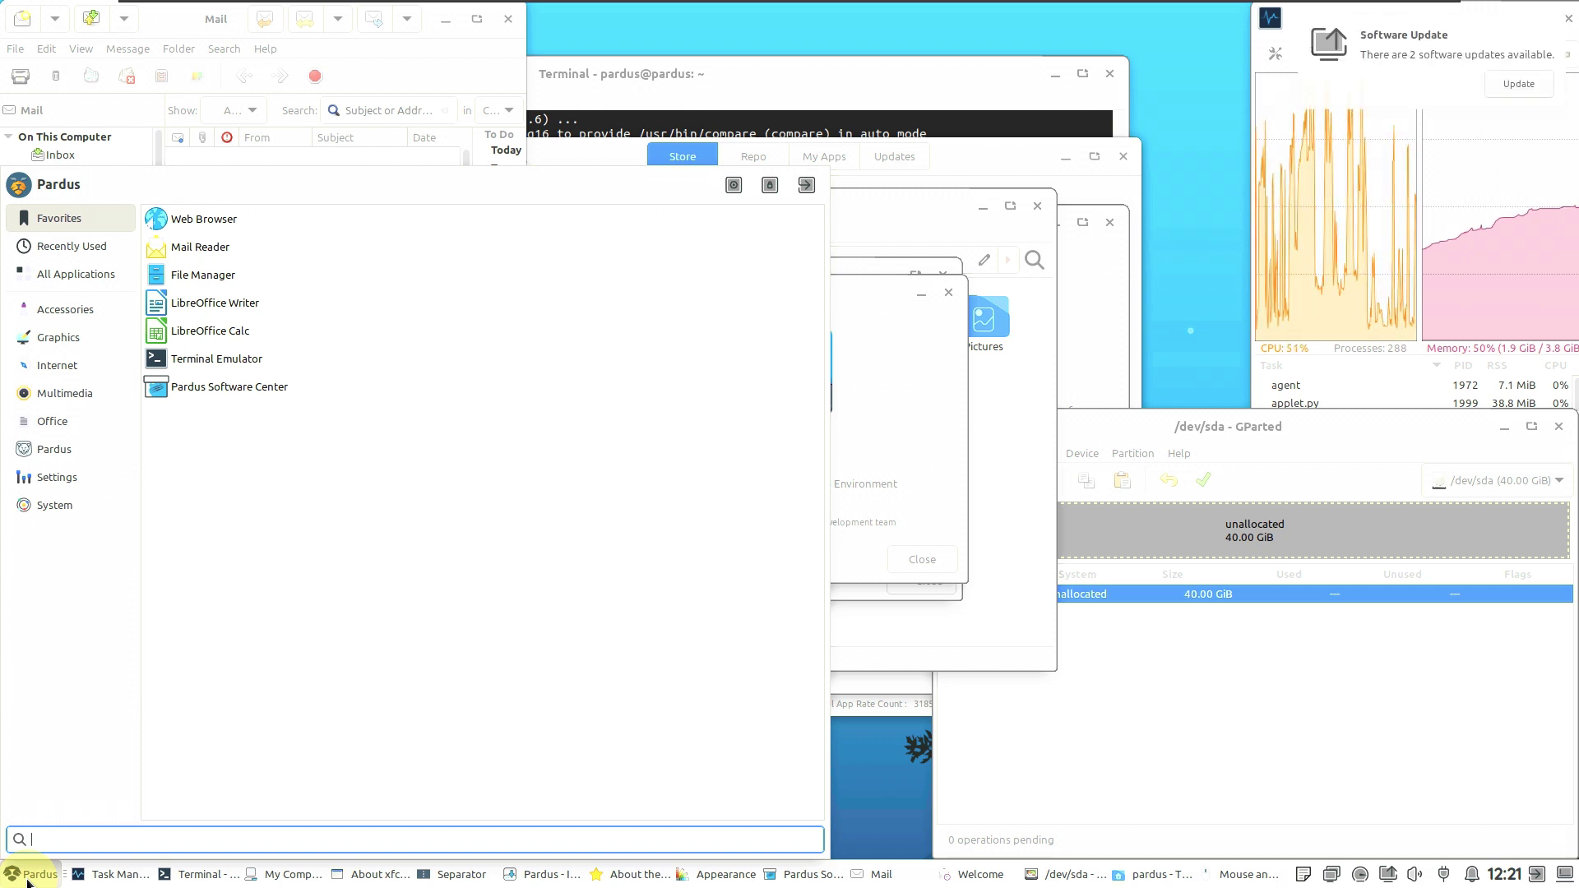
pyautogui.click(74, 507)
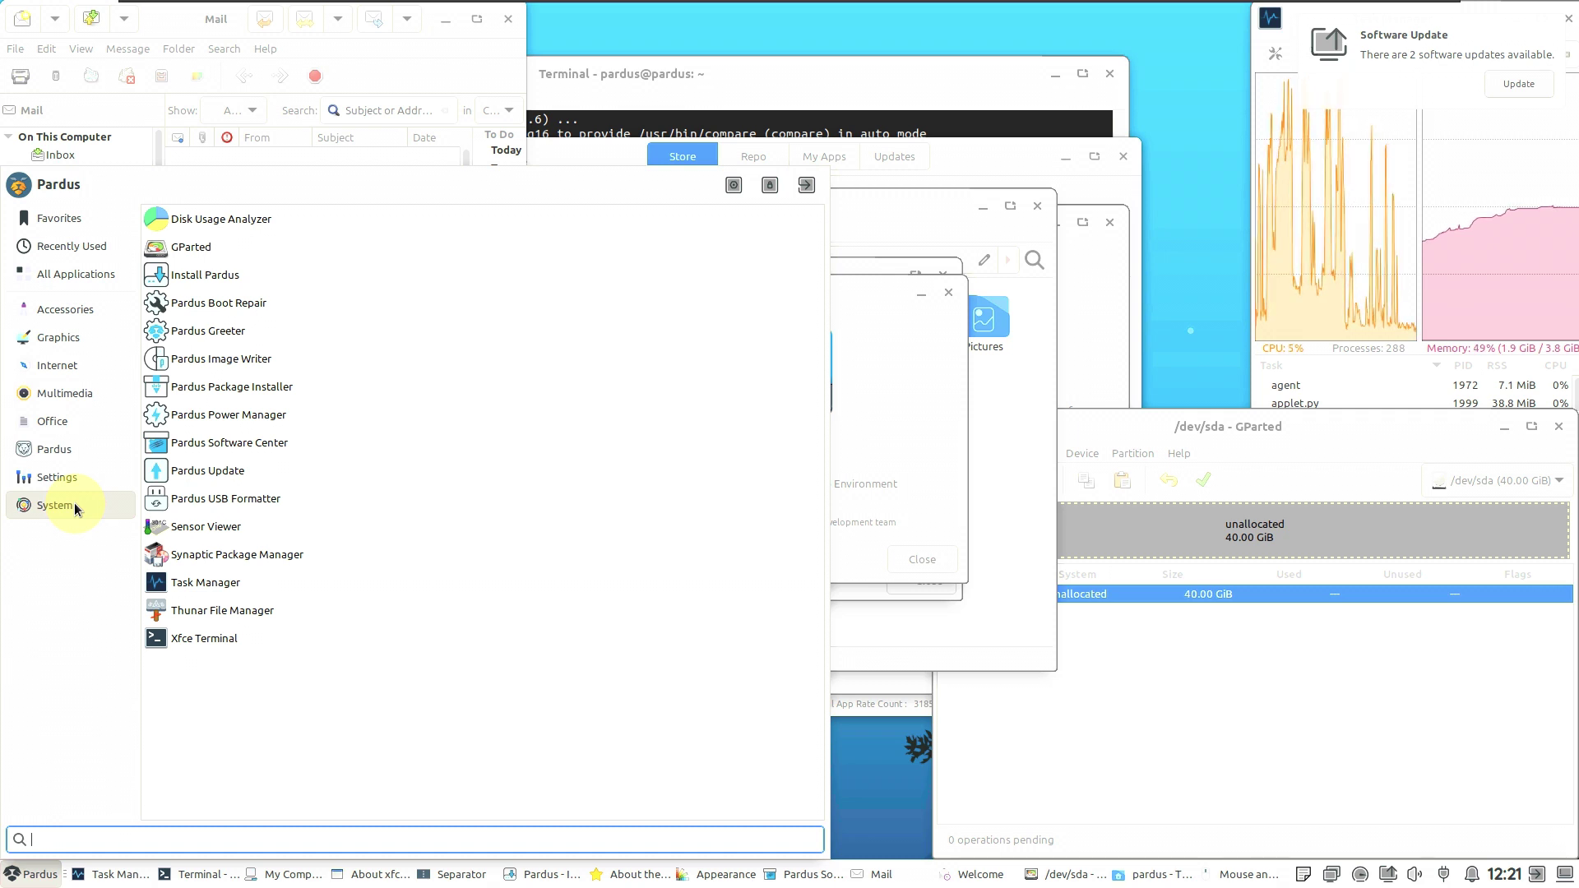
pyautogui.click(107, 480)
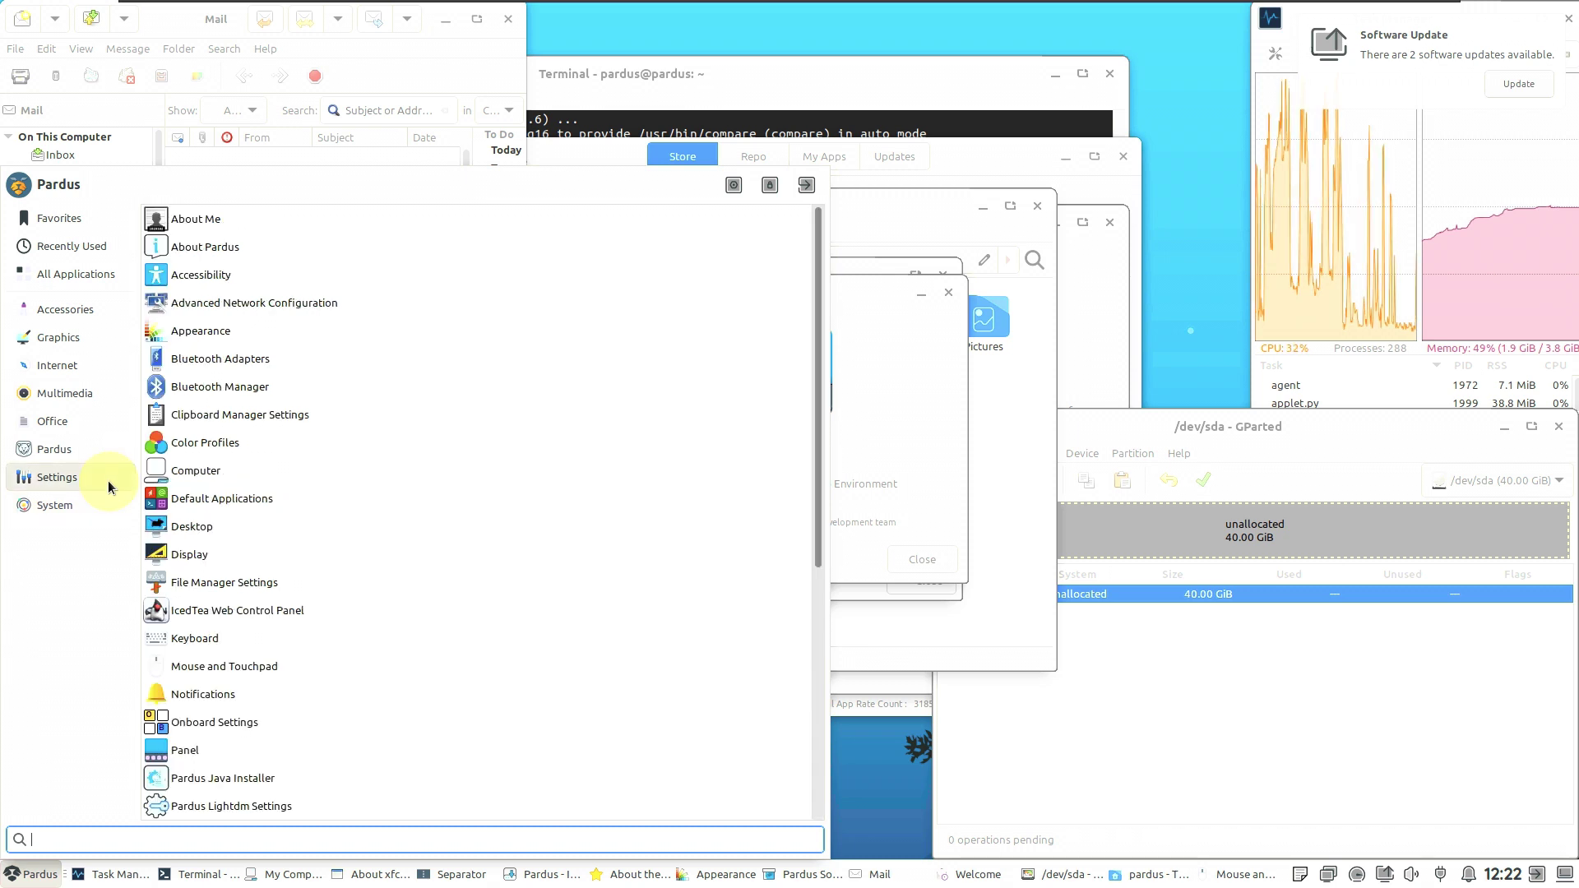
pyautogui.click(352, 249)
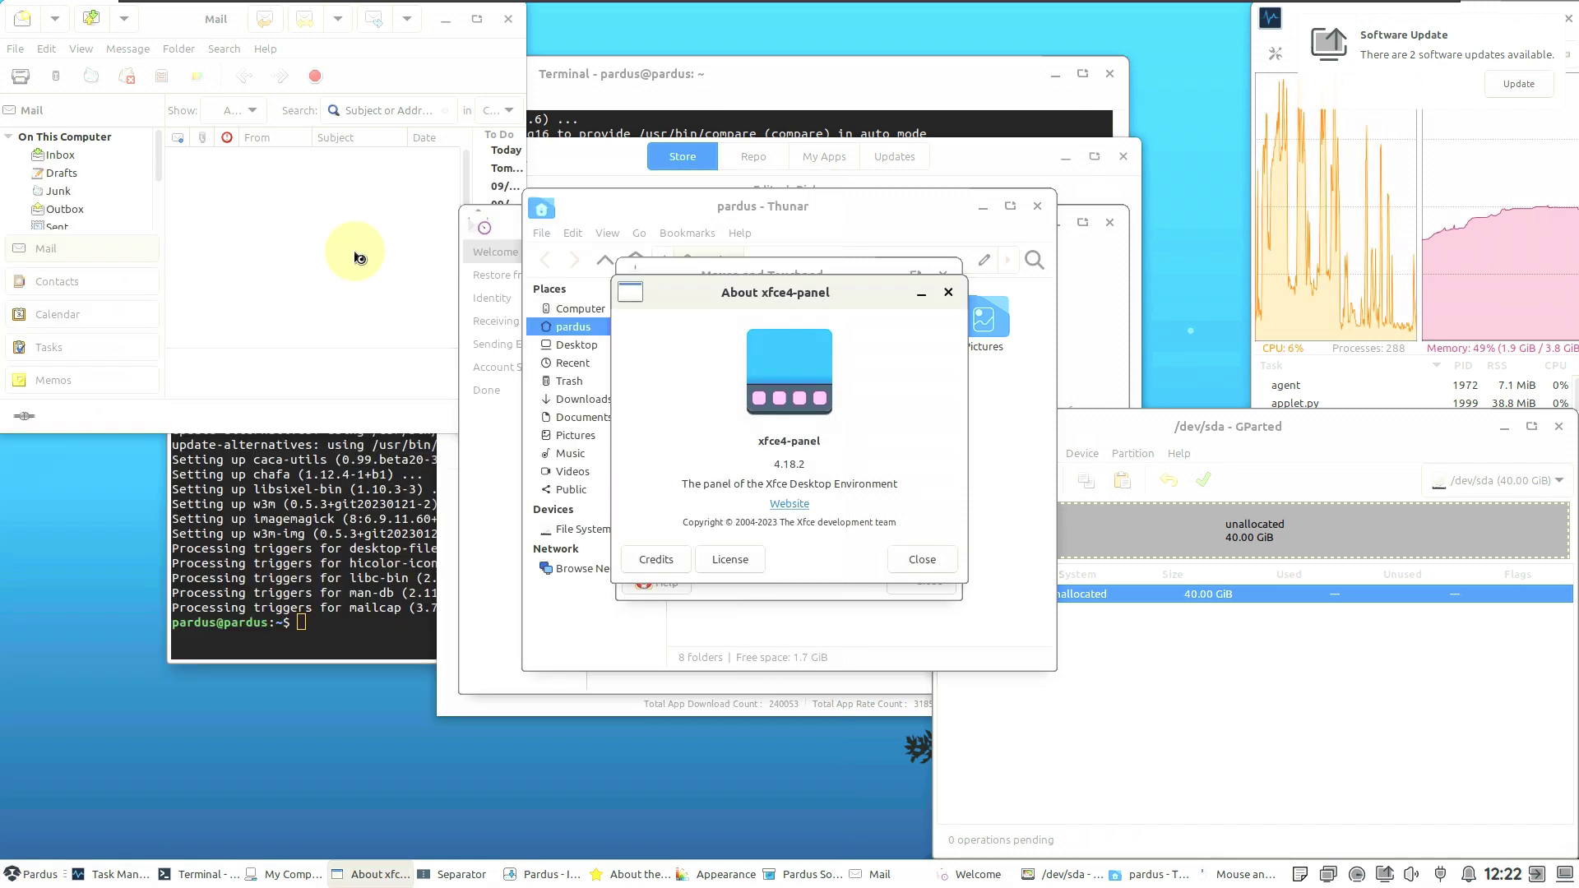
# Step: Open the Power Manager from the Settings applications
pyautogui.click(33, 877)
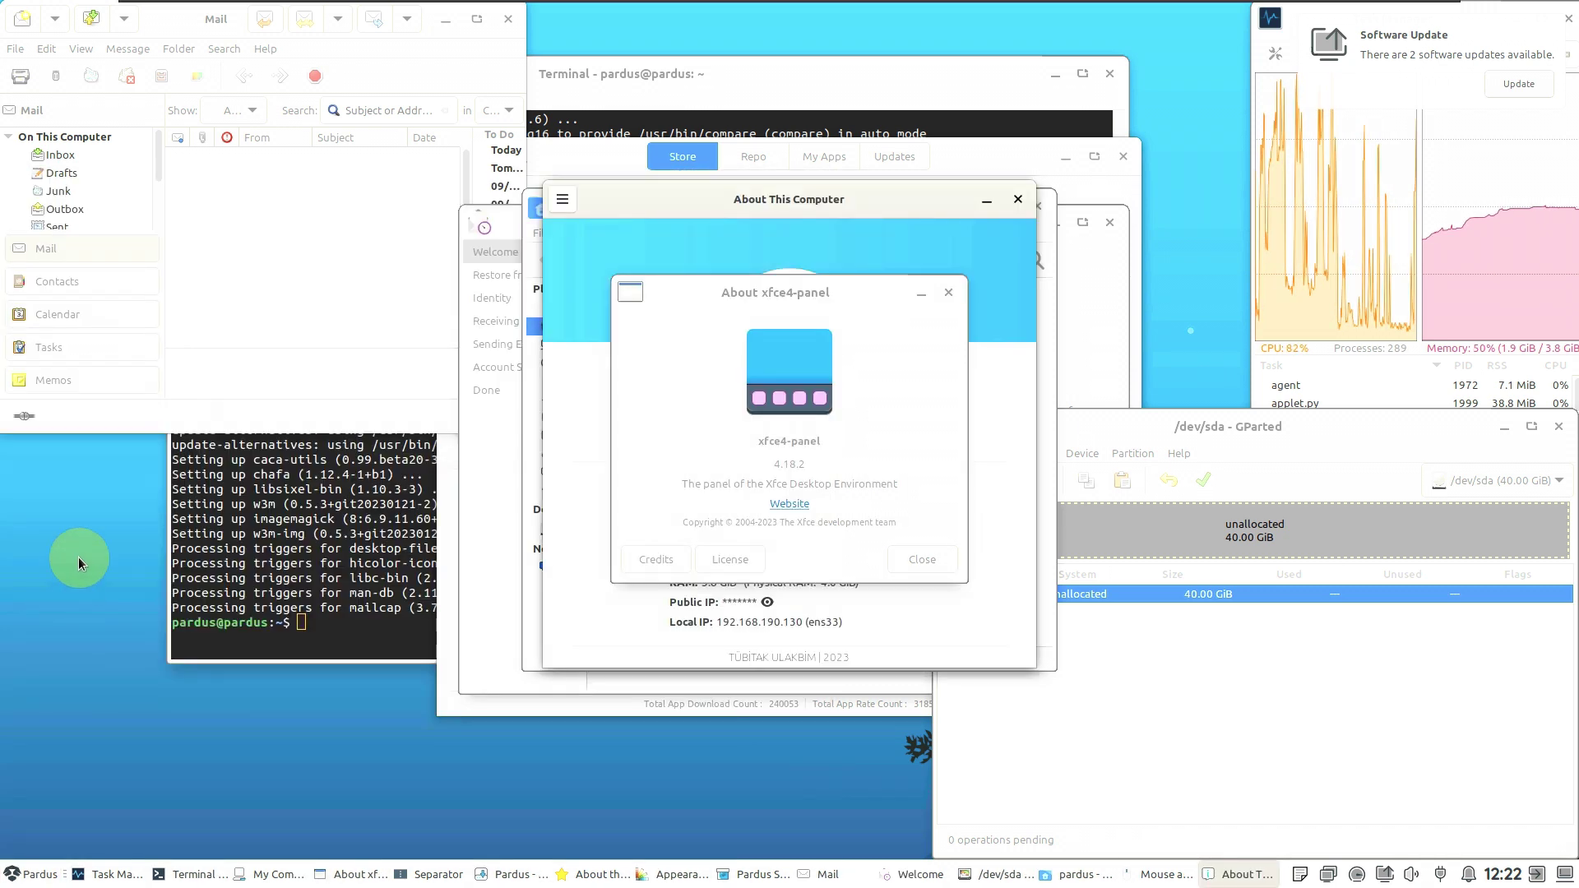
pyautogui.click(33, 874)
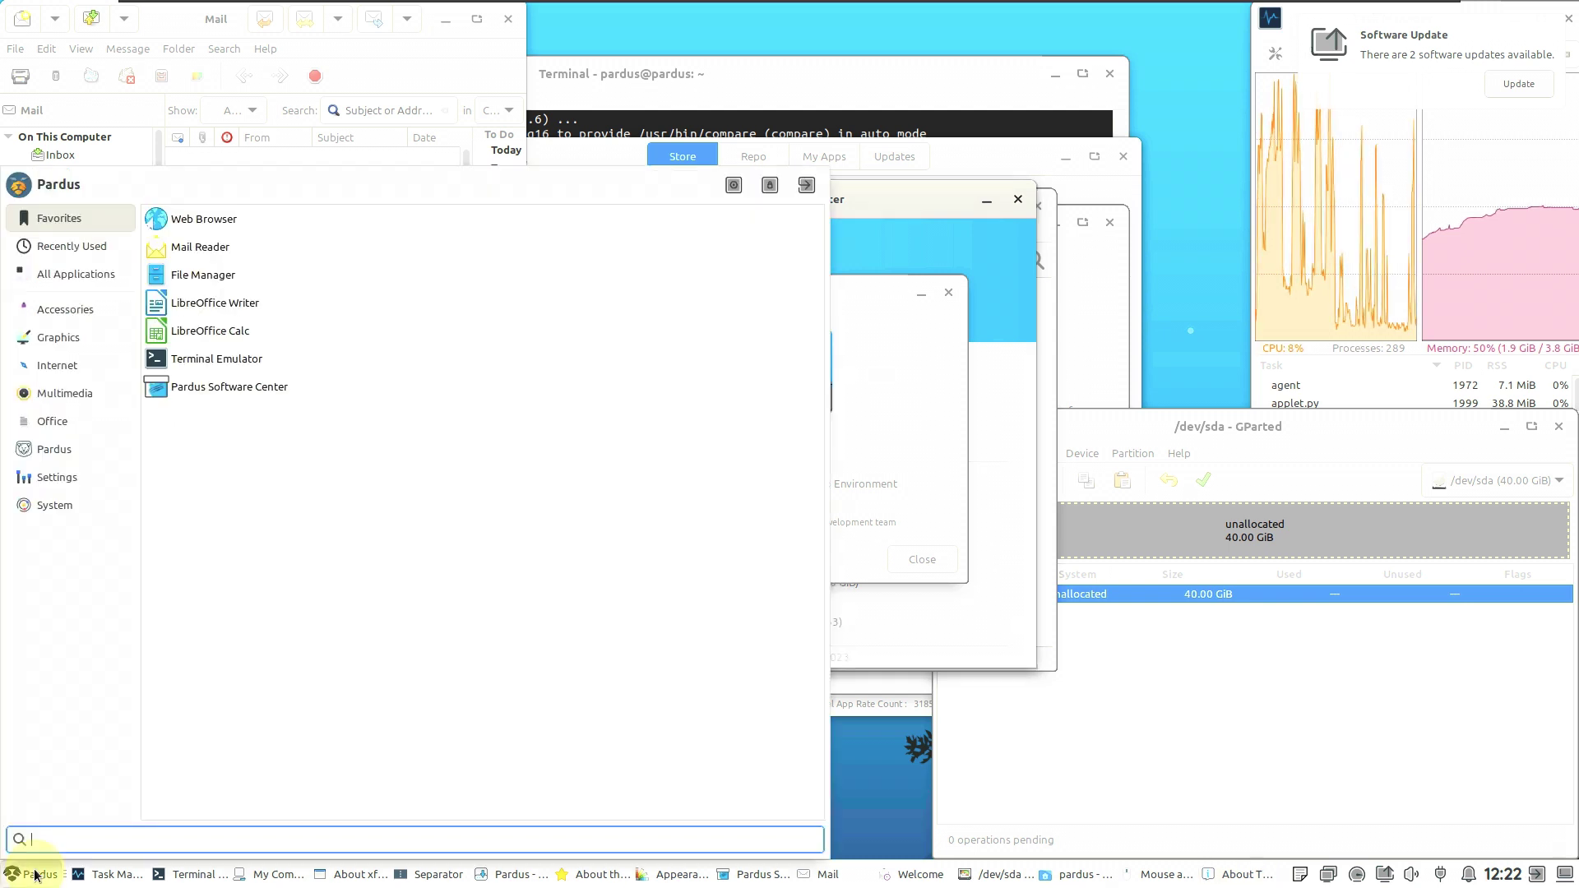
pyautogui.click(72, 512)
pyautogui.click(80, 476)
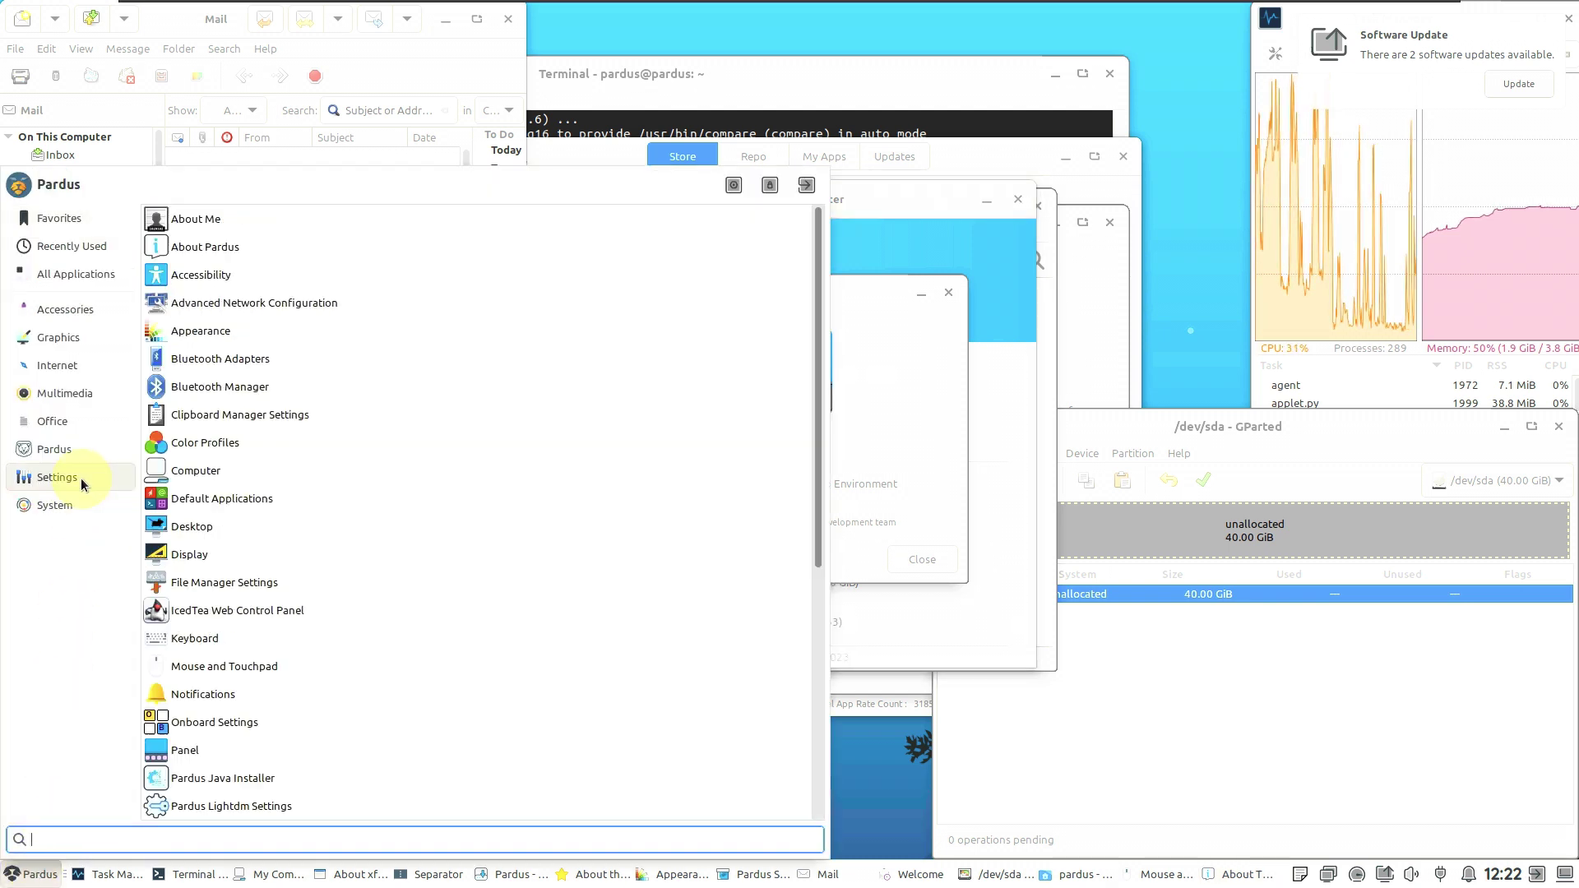
pyautogui.scroll(-5, 176, 451)
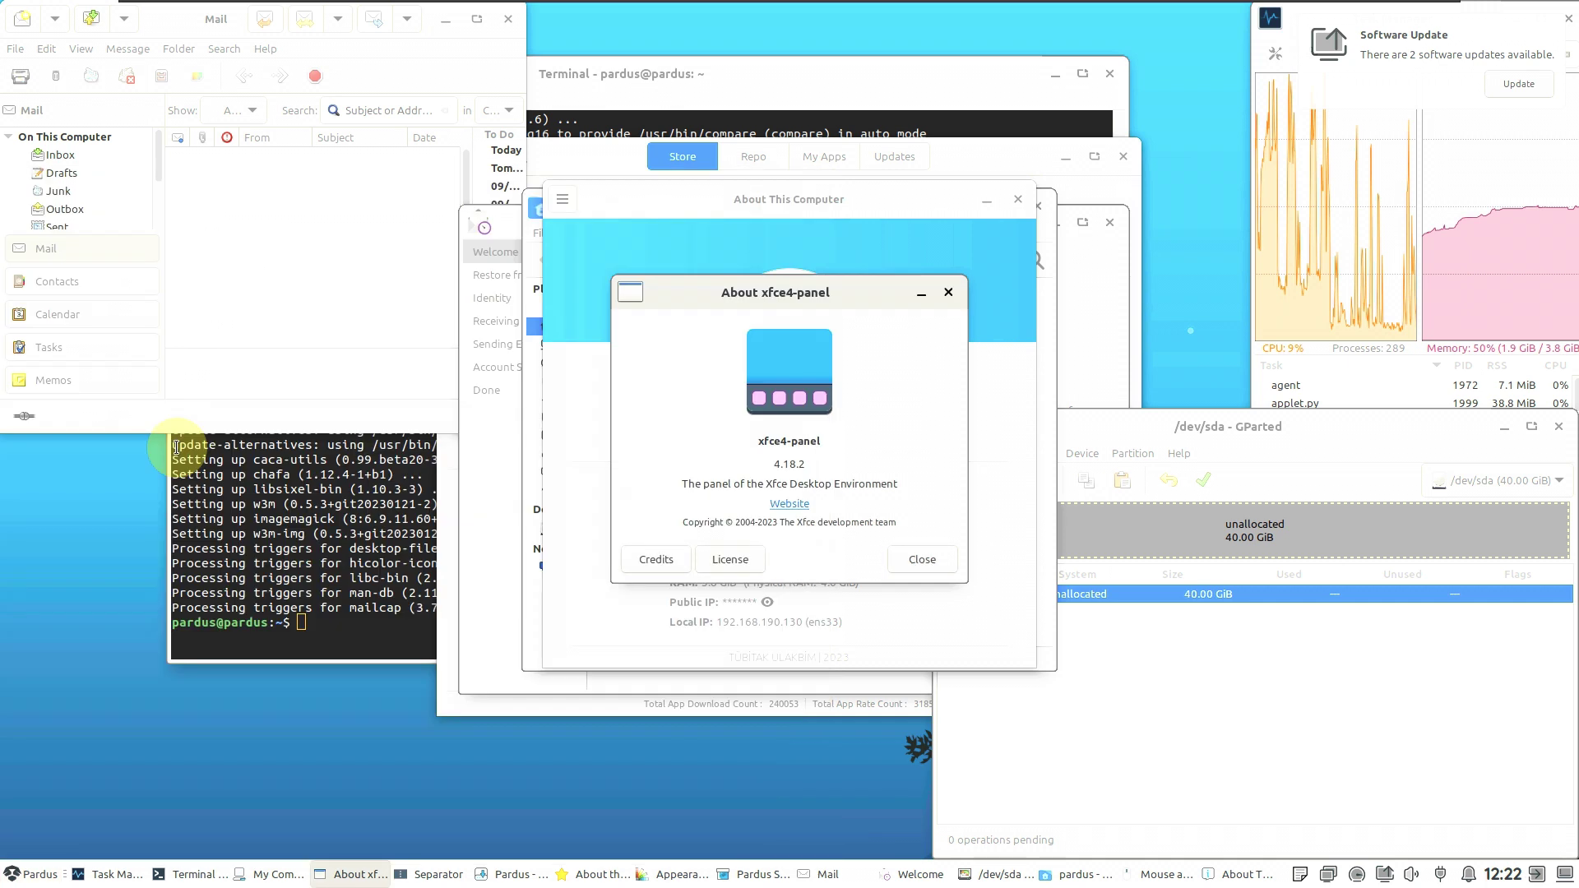
pyautogui.click(175, 446)
# Step: Launch the Document Viewer from the Office applications
pyautogui.click(12, 874)
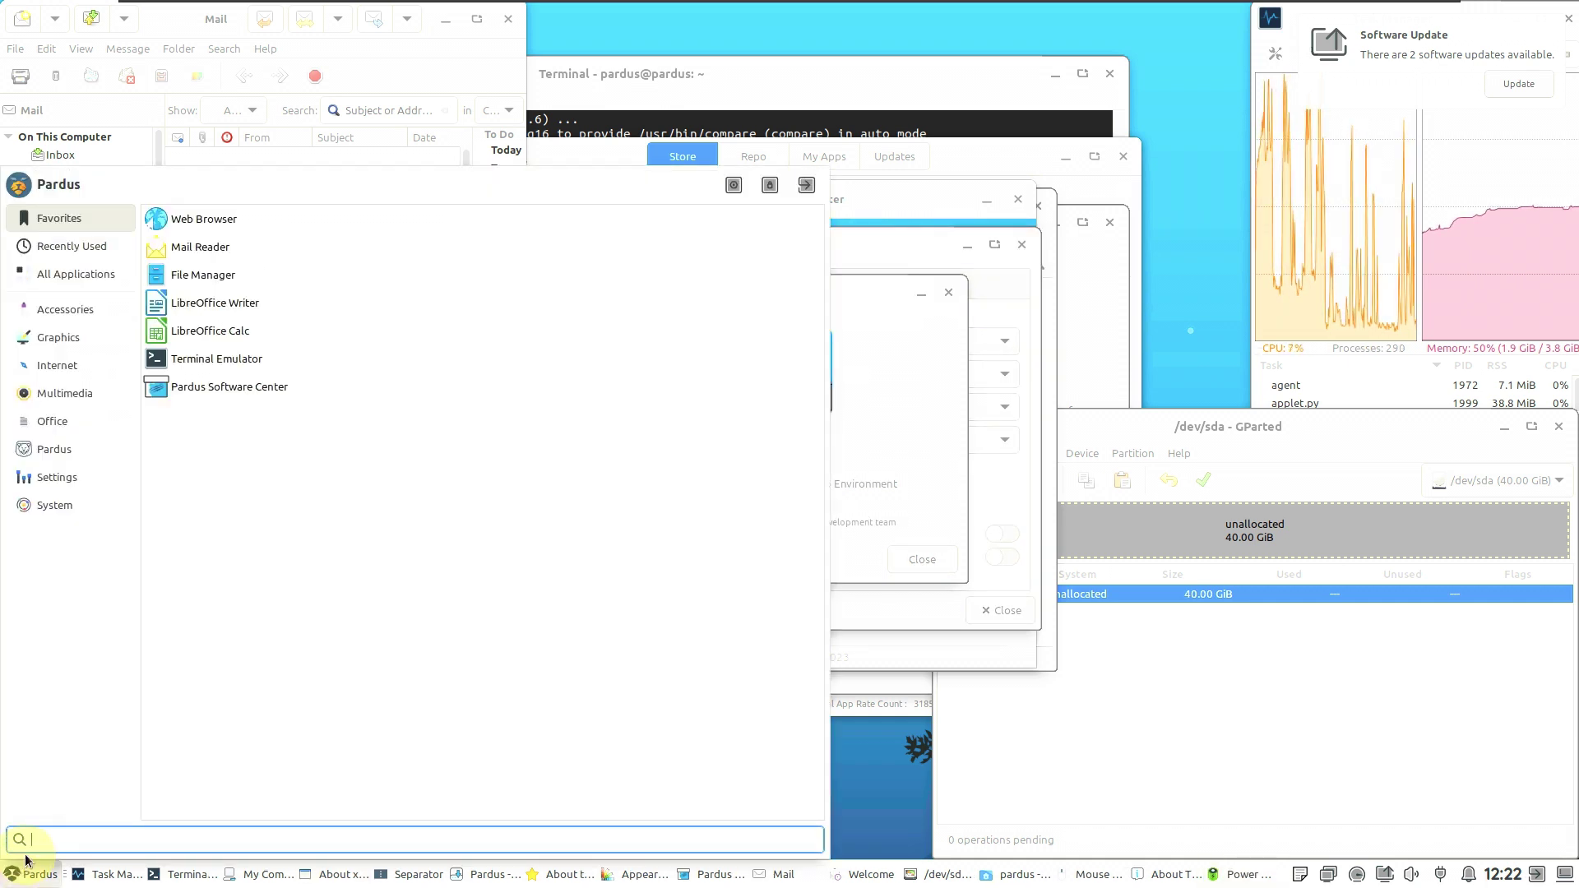
pyautogui.click(76, 449)
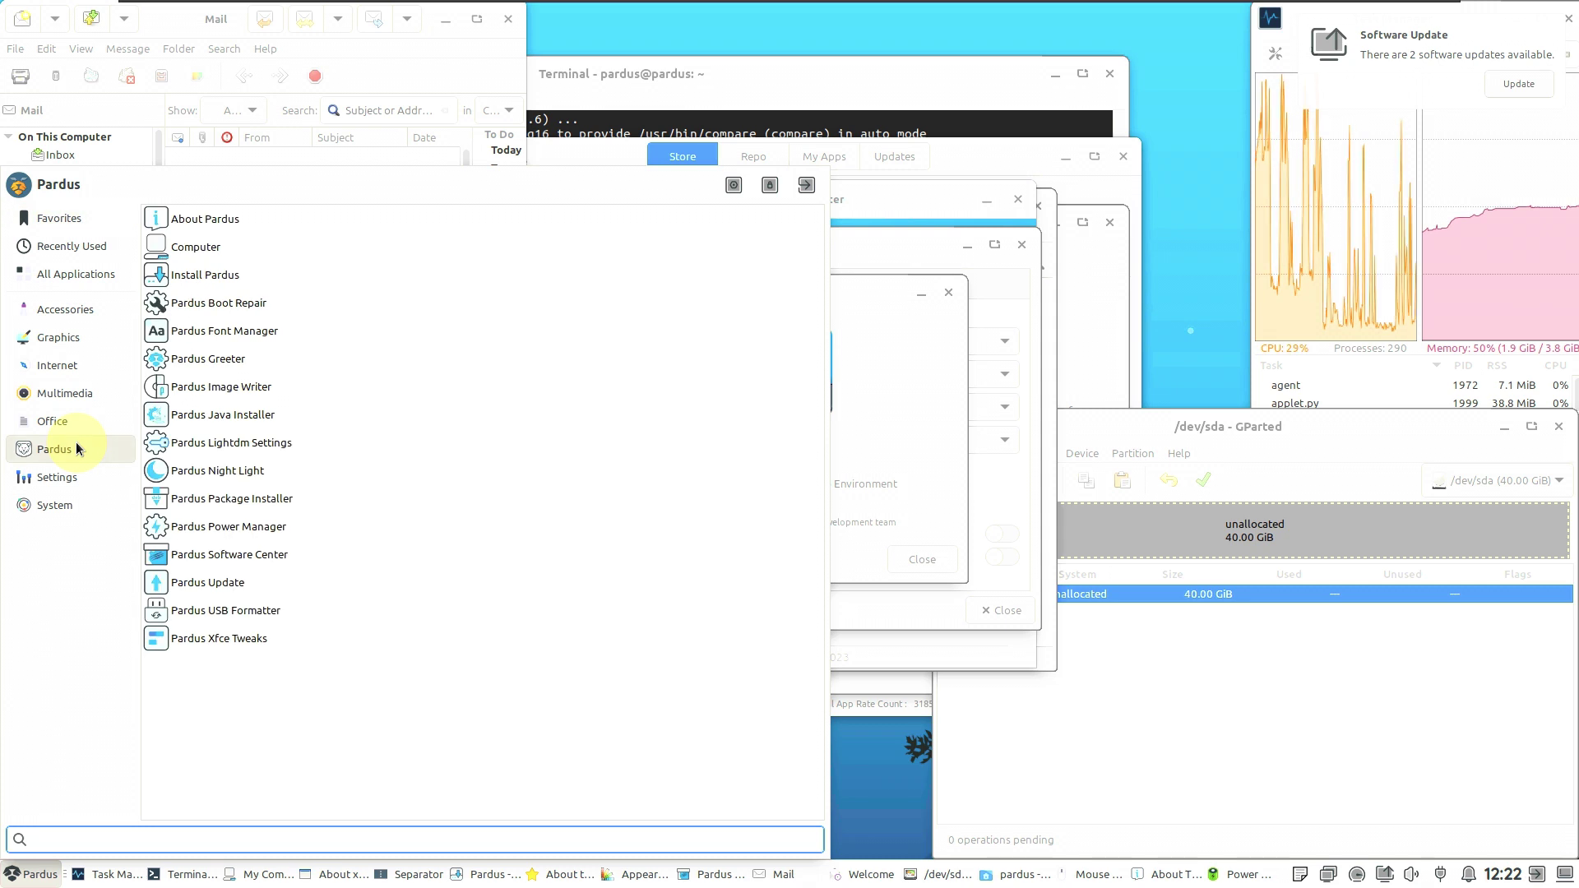
pyautogui.click(75, 427)
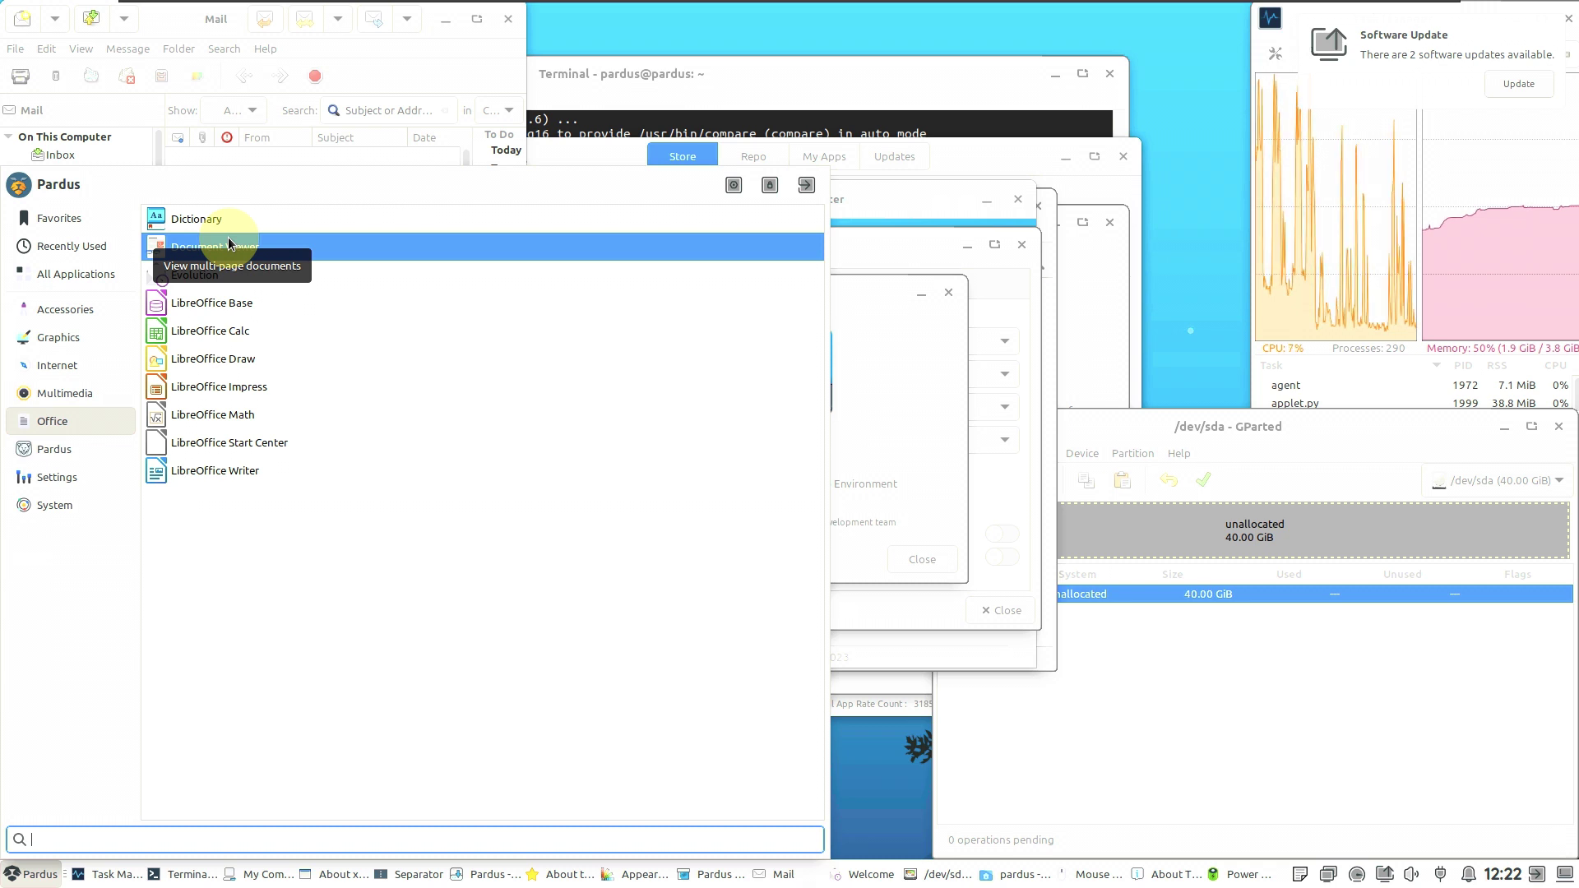
pyautogui.click(258, 249)
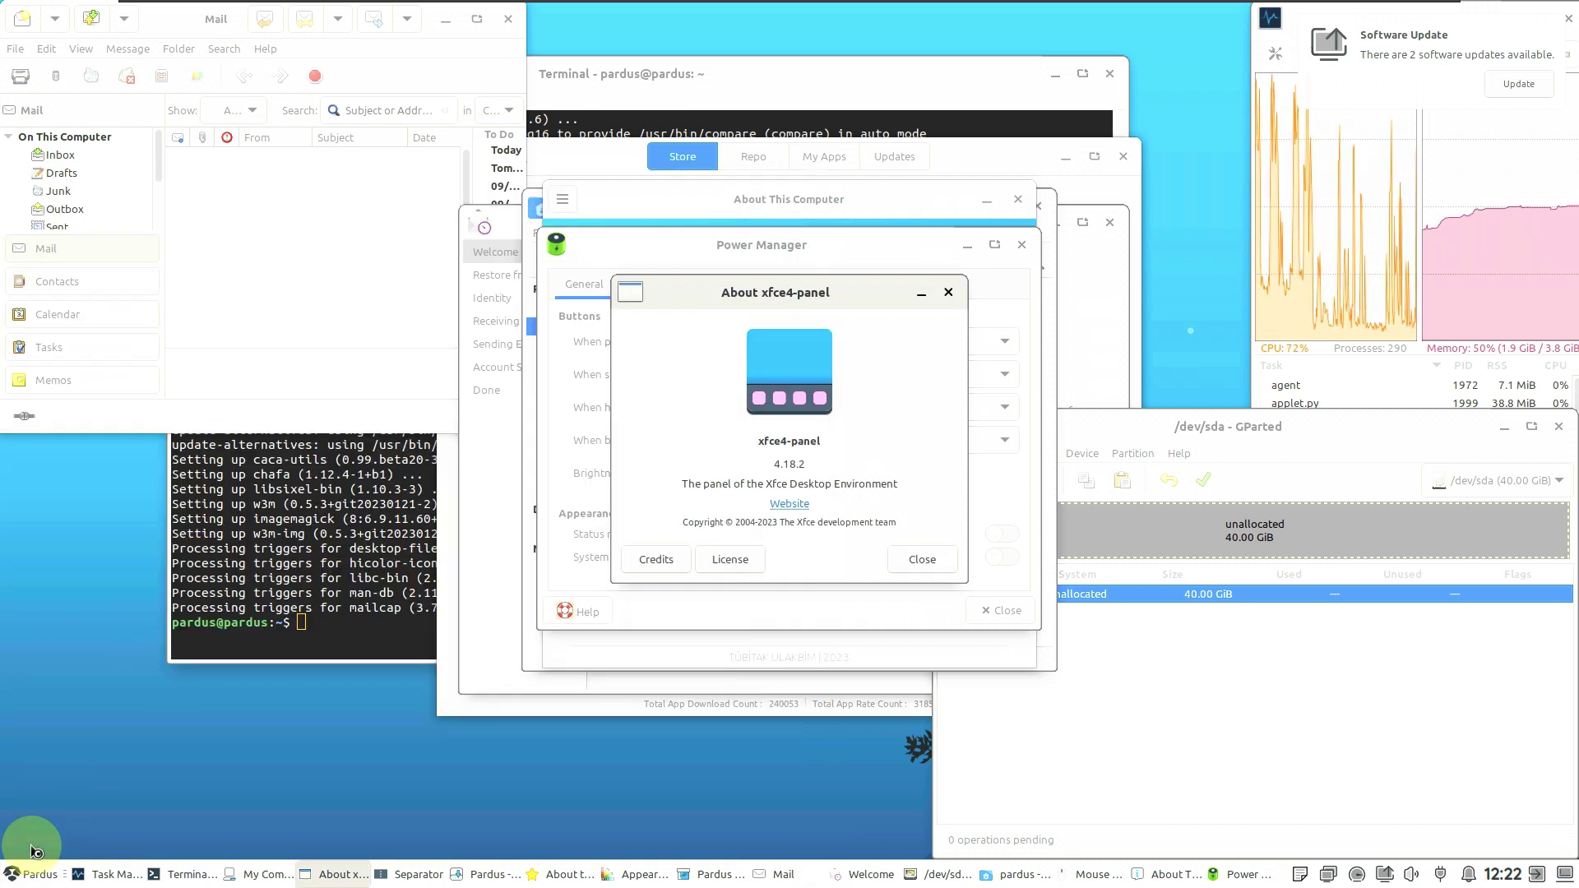
# Step: Launch VLC media player from the Multimedia applications
pyautogui.click(30, 878)
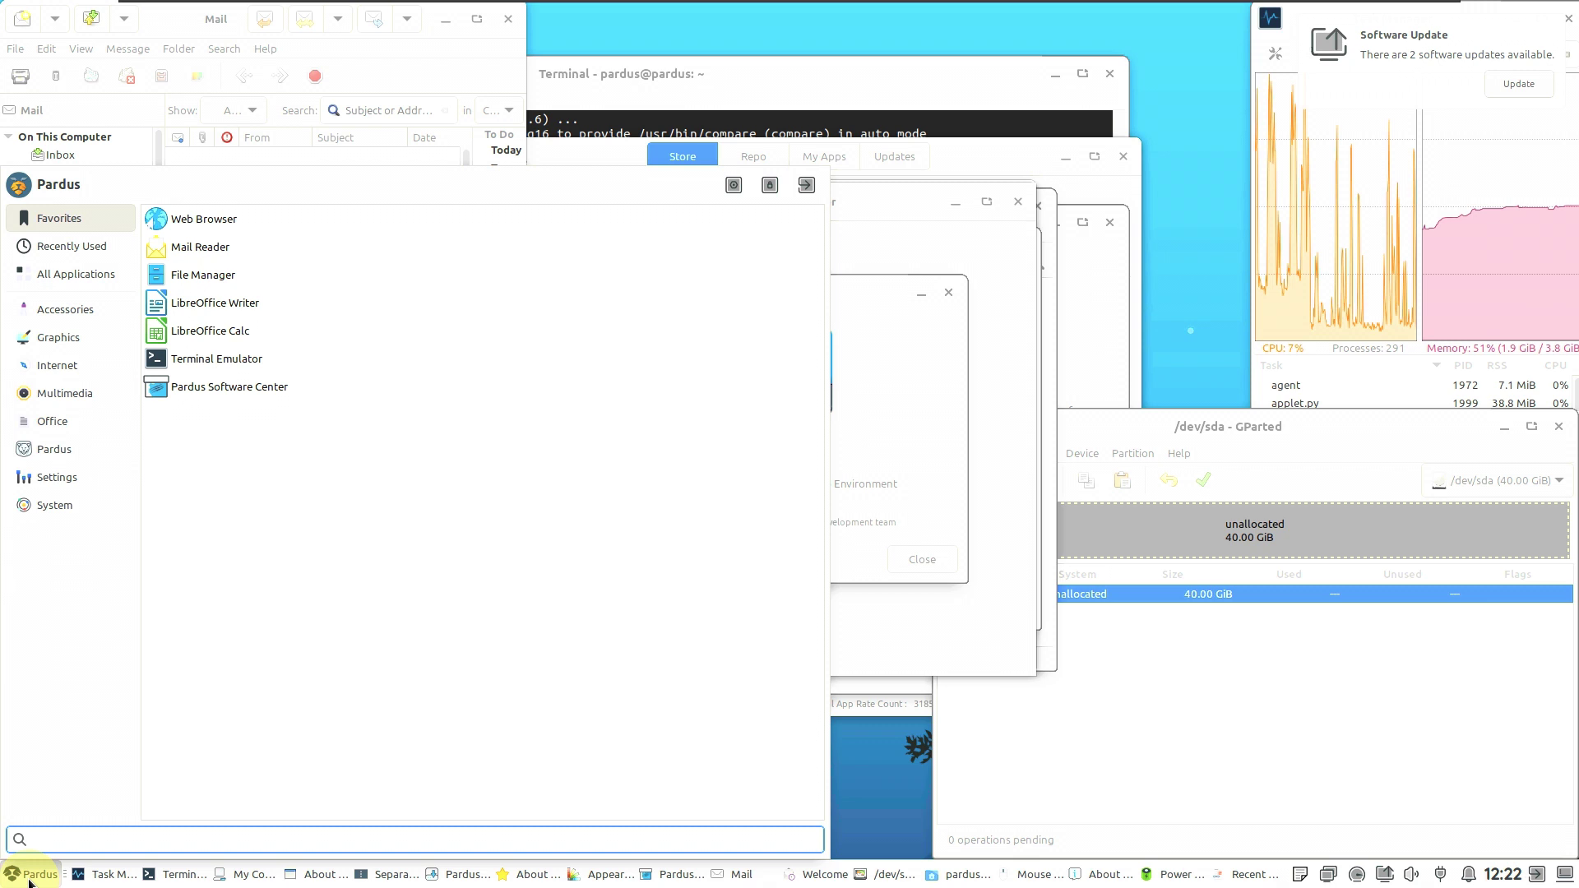
pyautogui.click(54, 422)
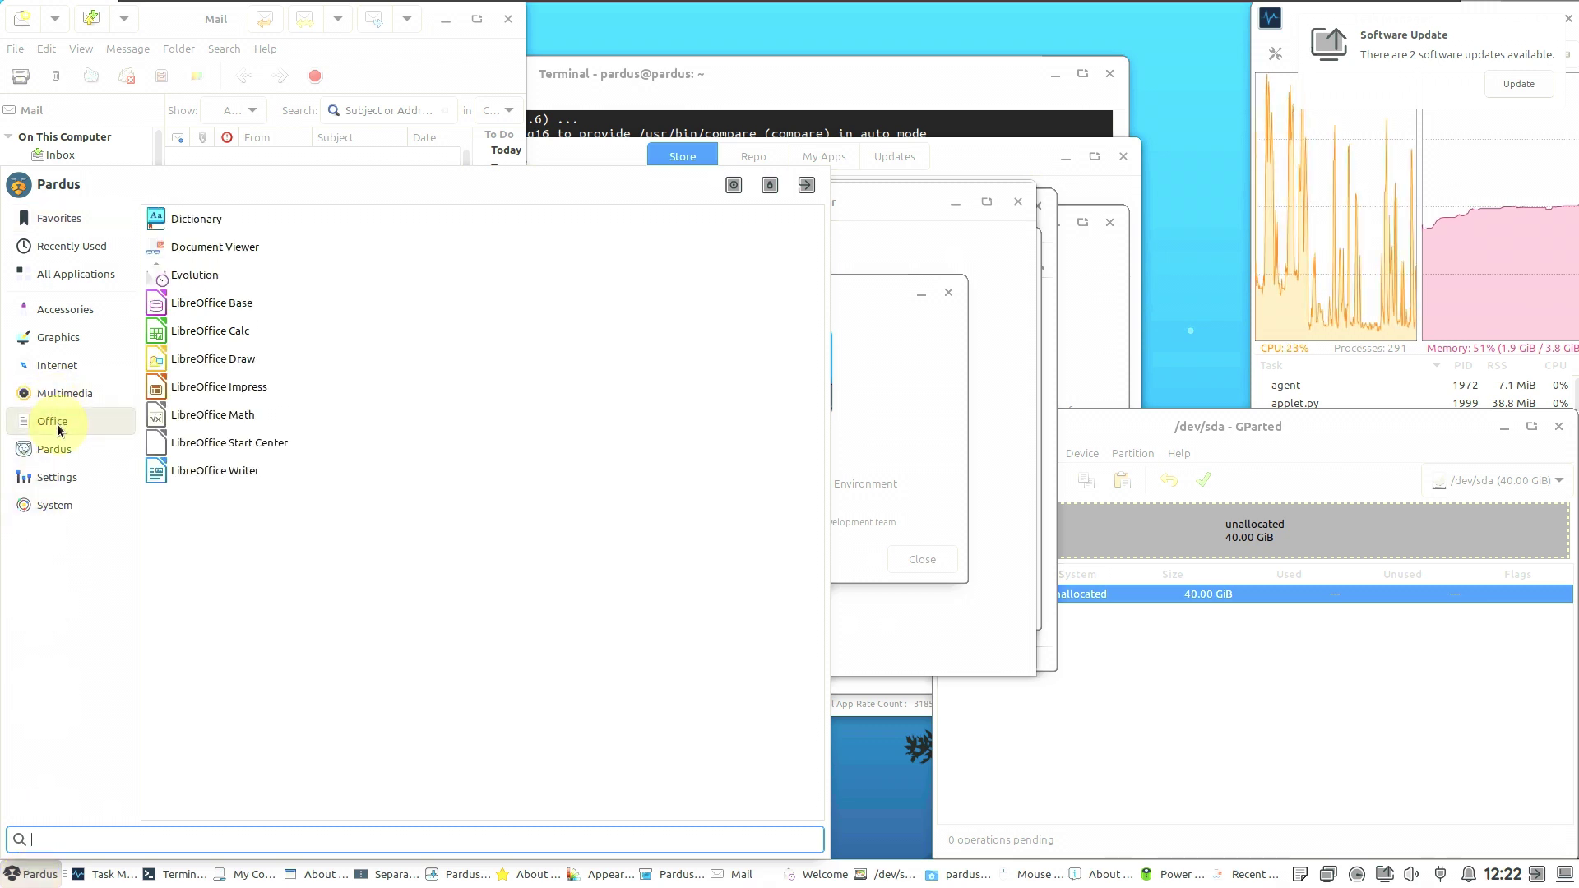
pyautogui.click(58, 393)
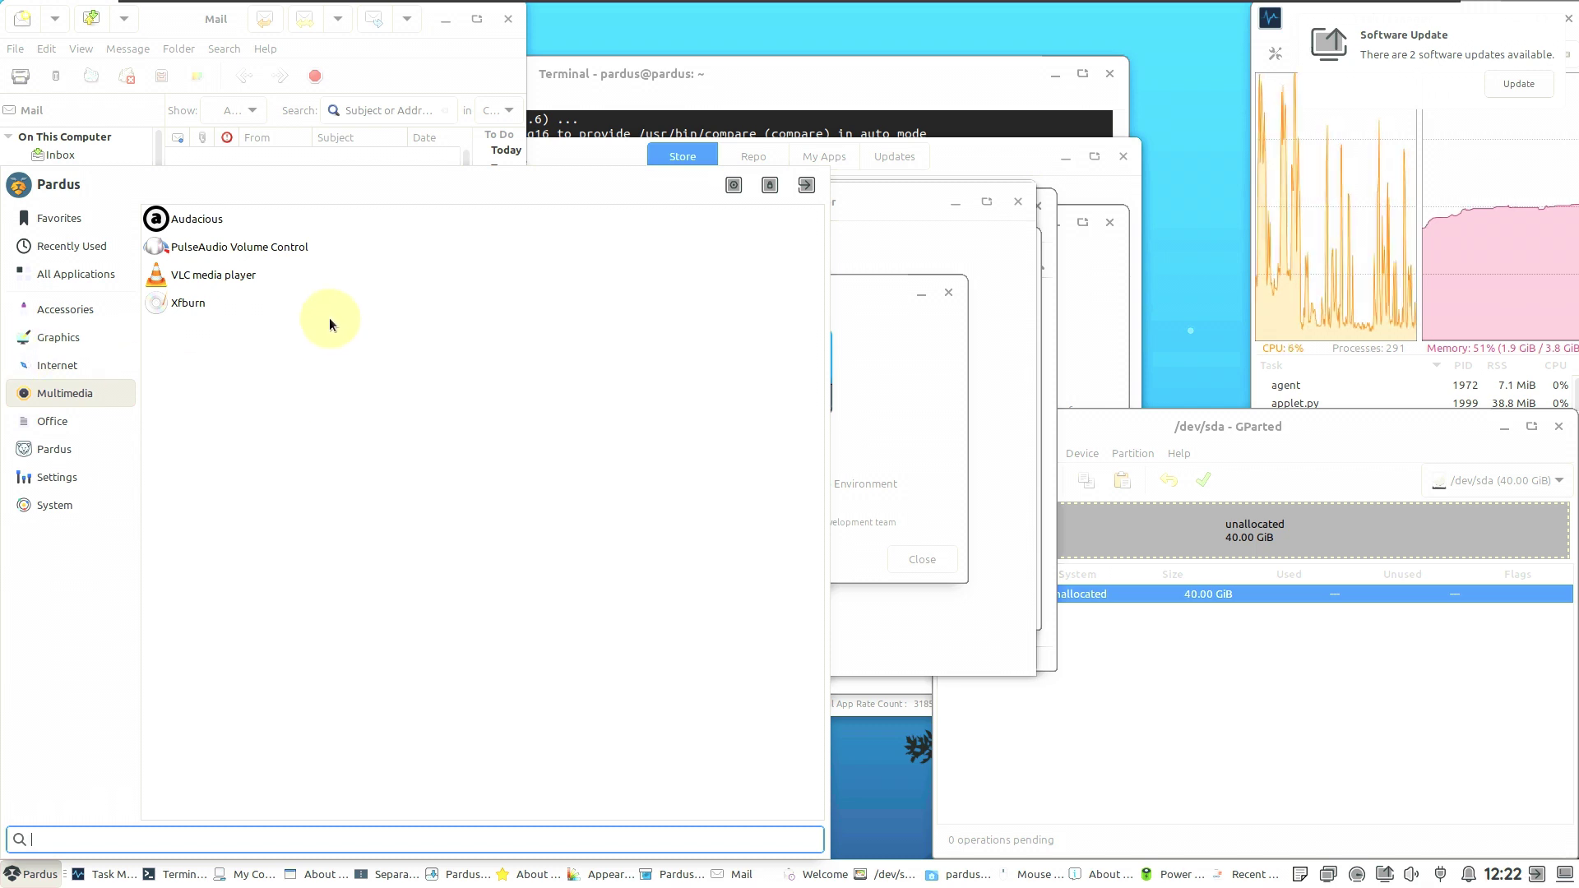
pyautogui.click(283, 279)
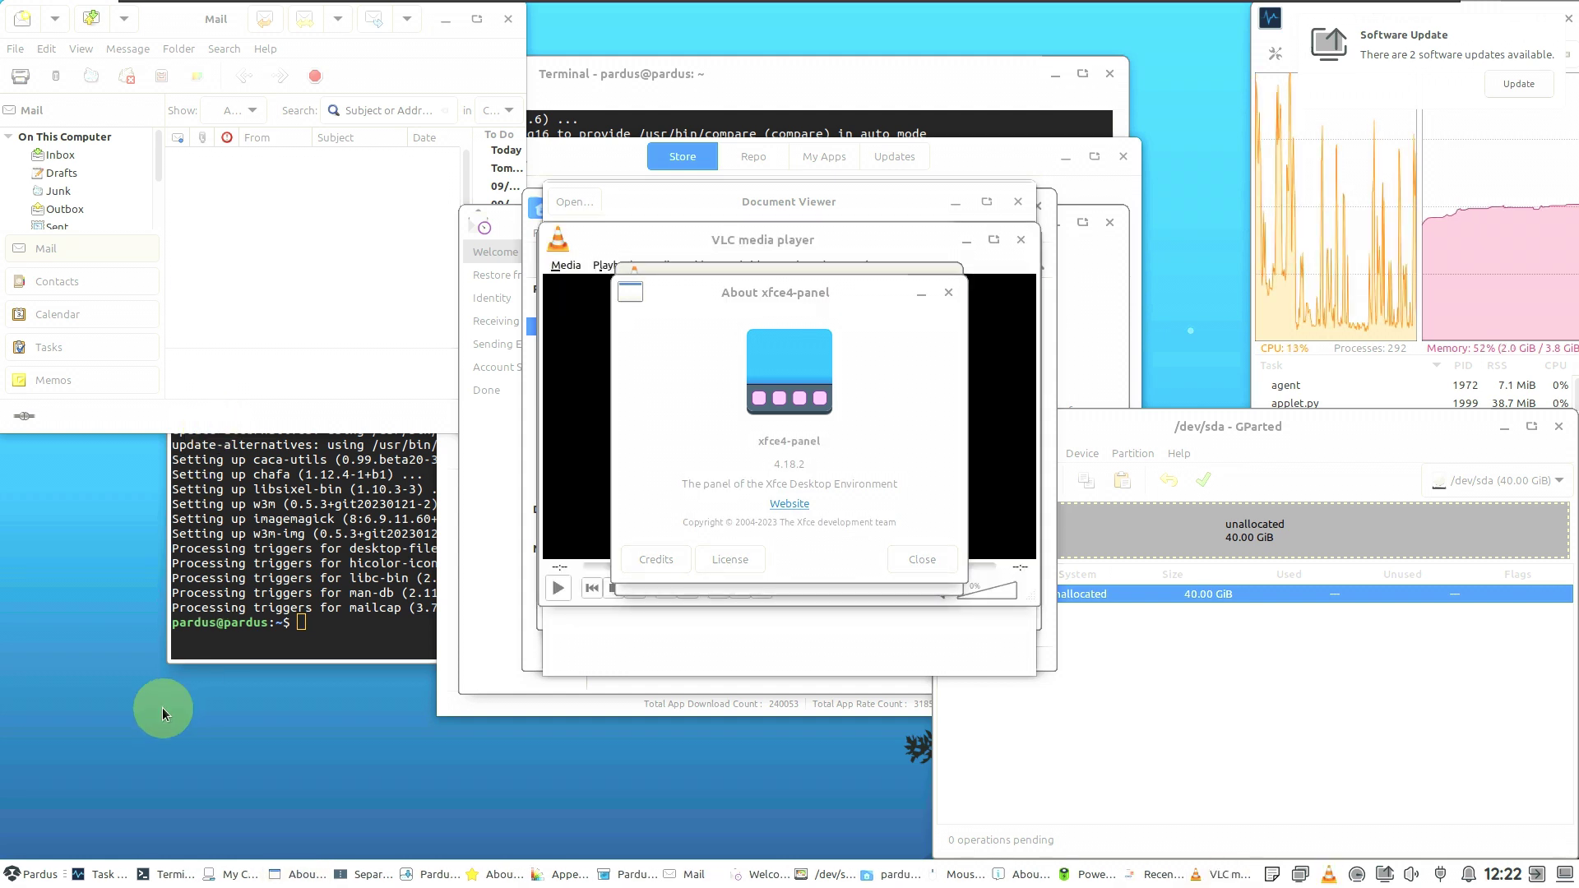
# Step: Launch Notes from the Accessories applications
pyautogui.click(37, 874)
pyautogui.click(78, 314)
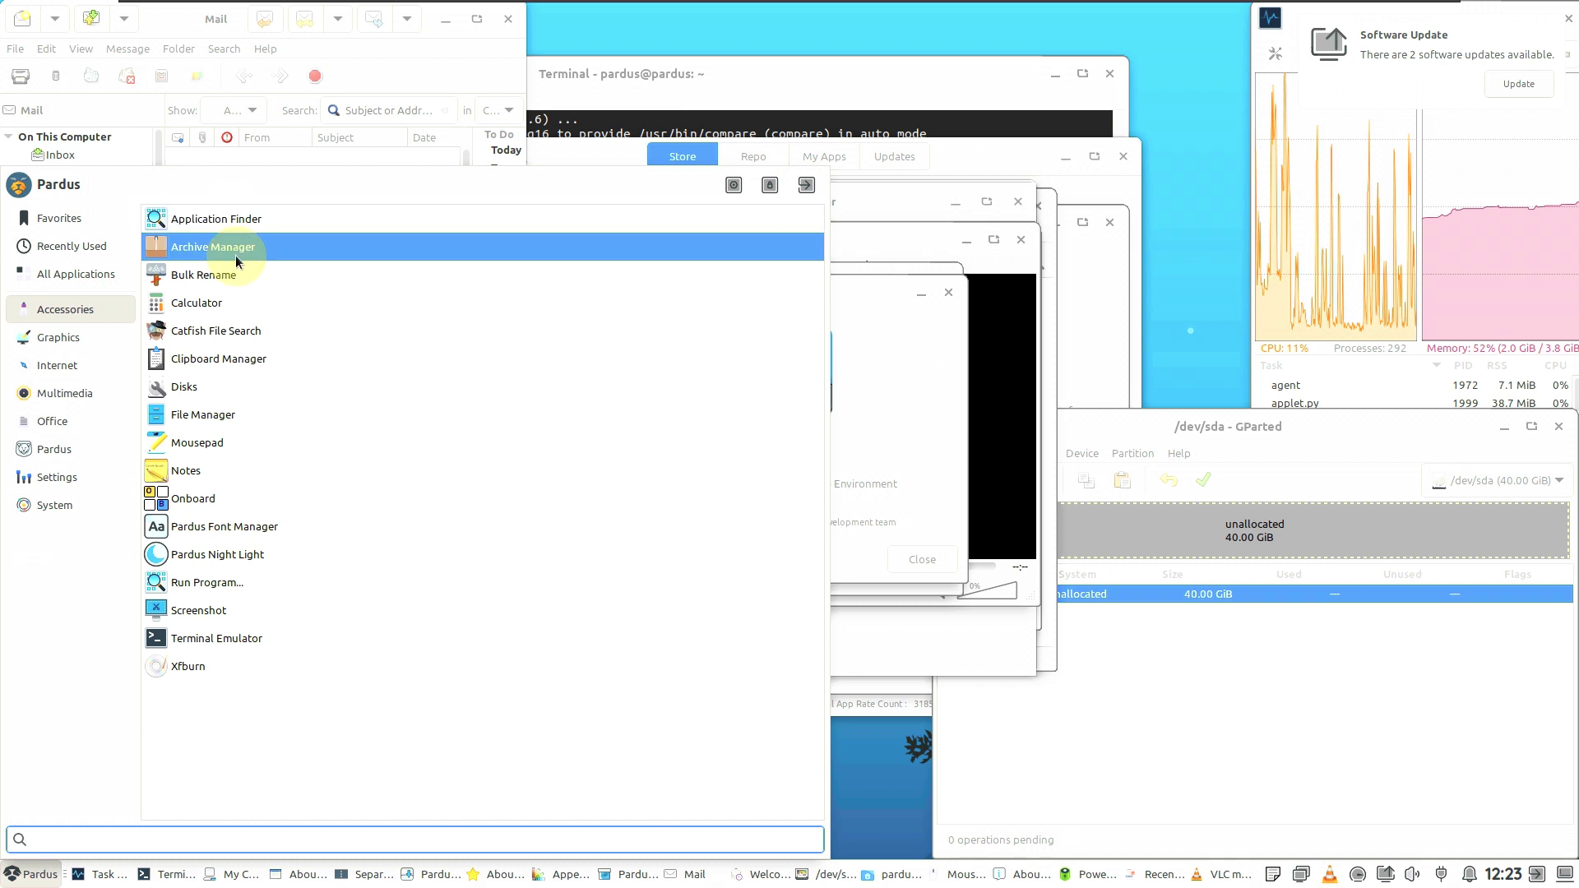
pyautogui.click(197, 470)
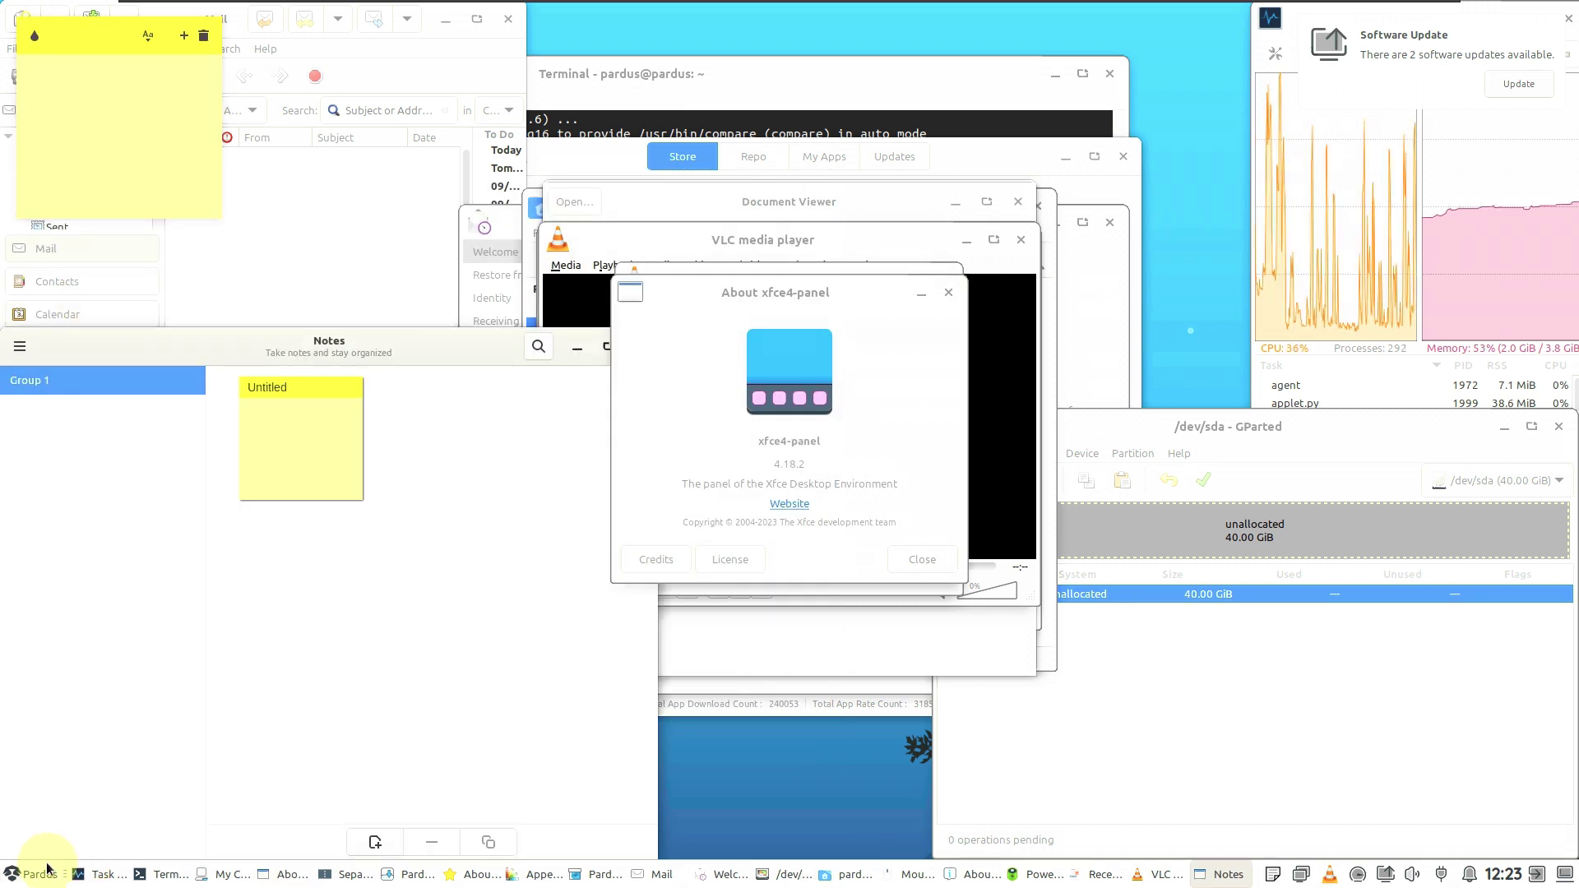
# Step: Launch the Mousepad text editor from the Accessories applications
pyautogui.click(45, 872)
pyautogui.click(73, 322)
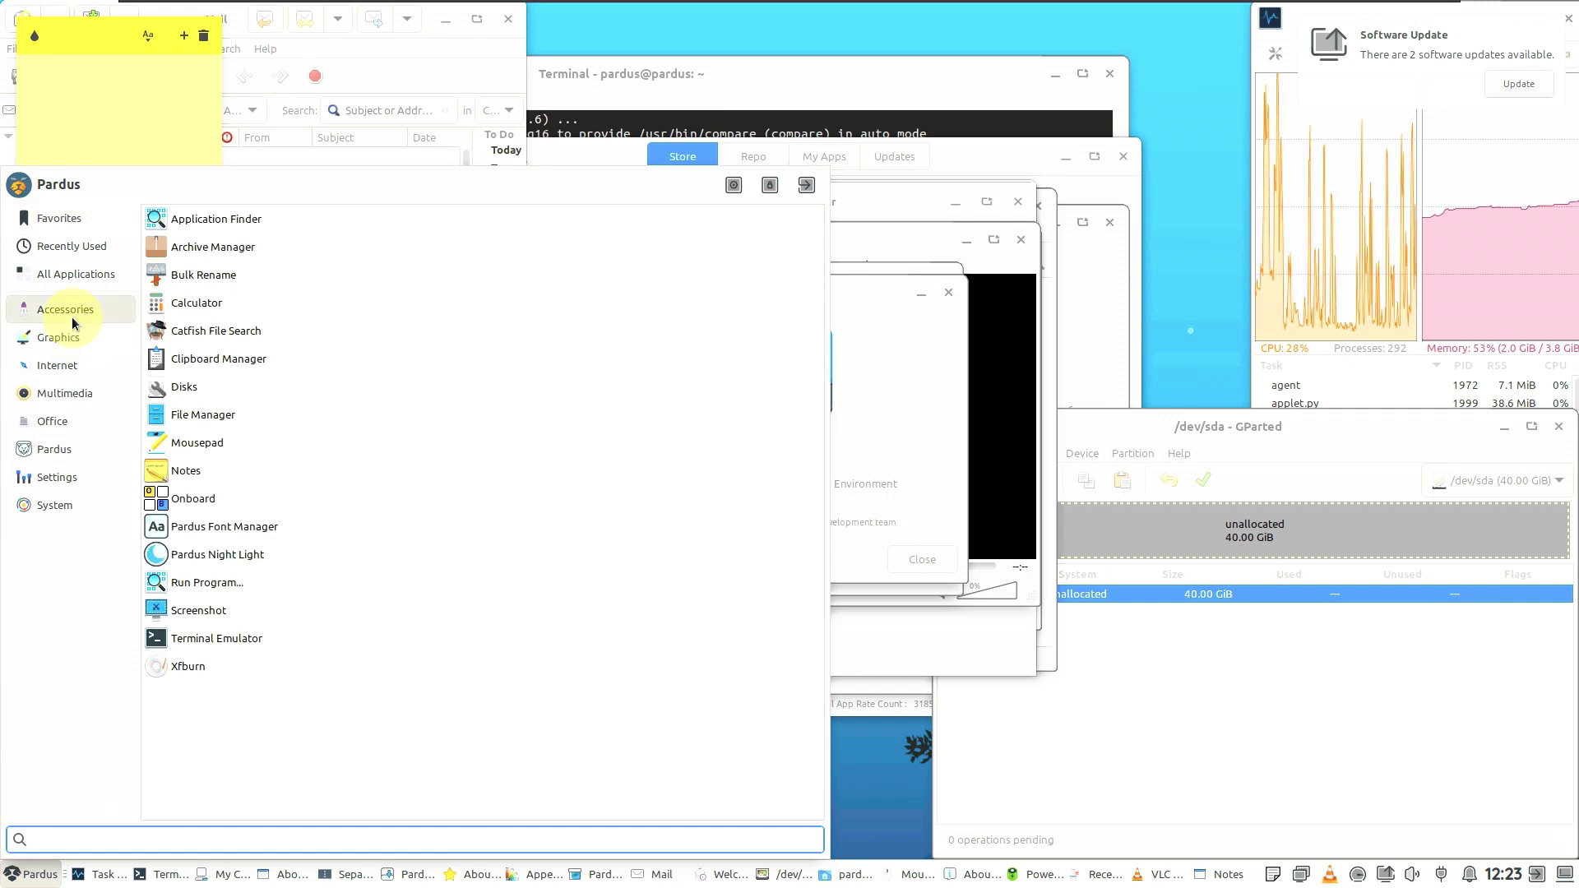
pyautogui.click(194, 442)
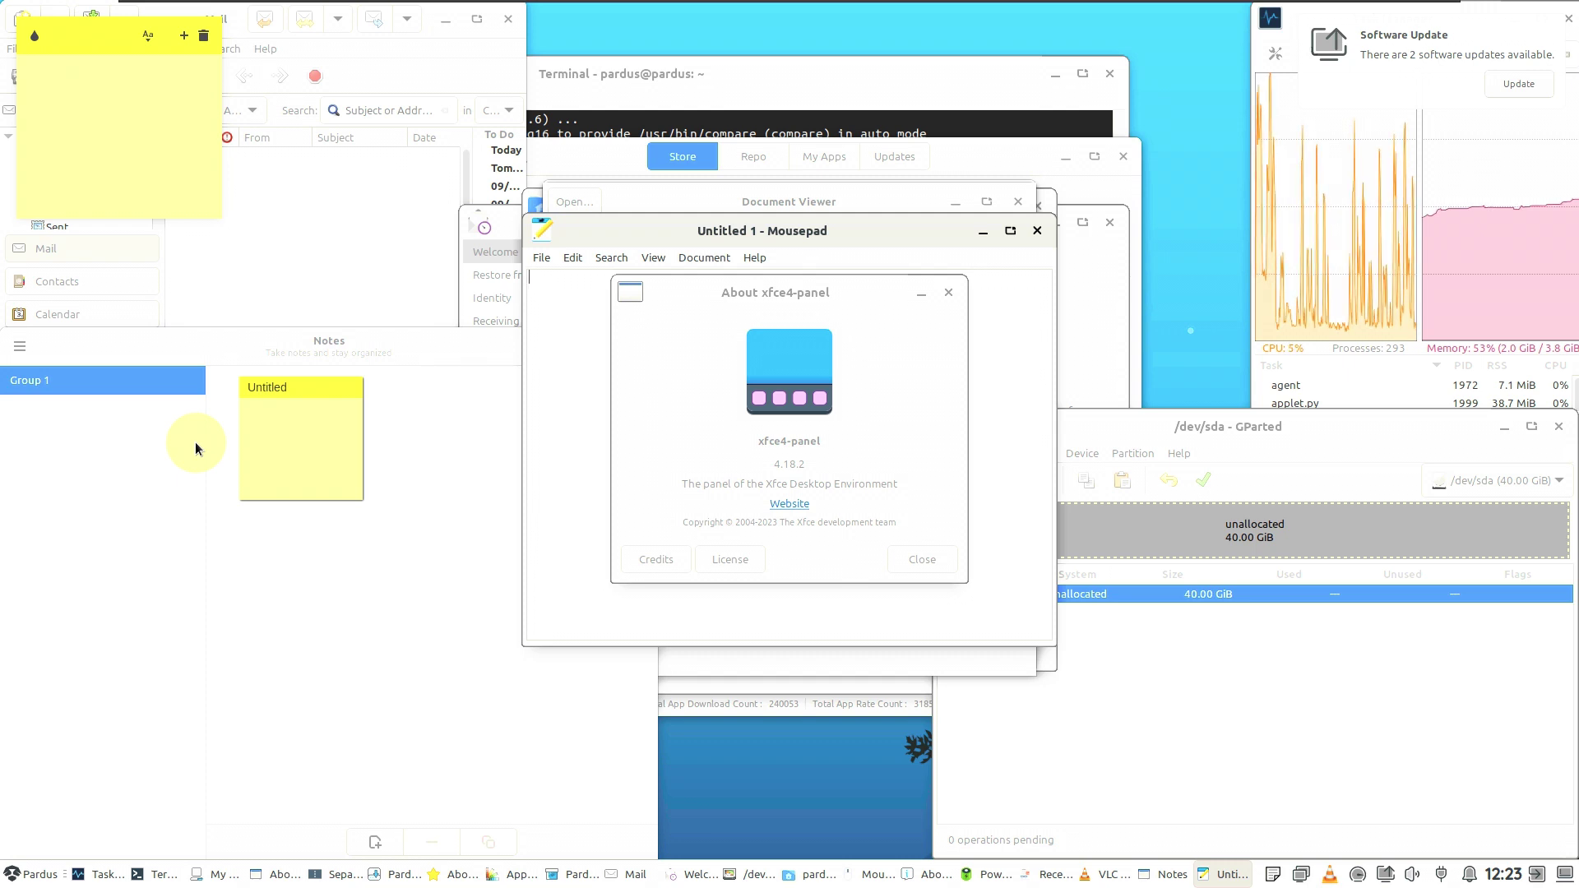
# Step: Examine the whole list of running processes and their memory use in the Task Manager
pyautogui.click(1288, 35)
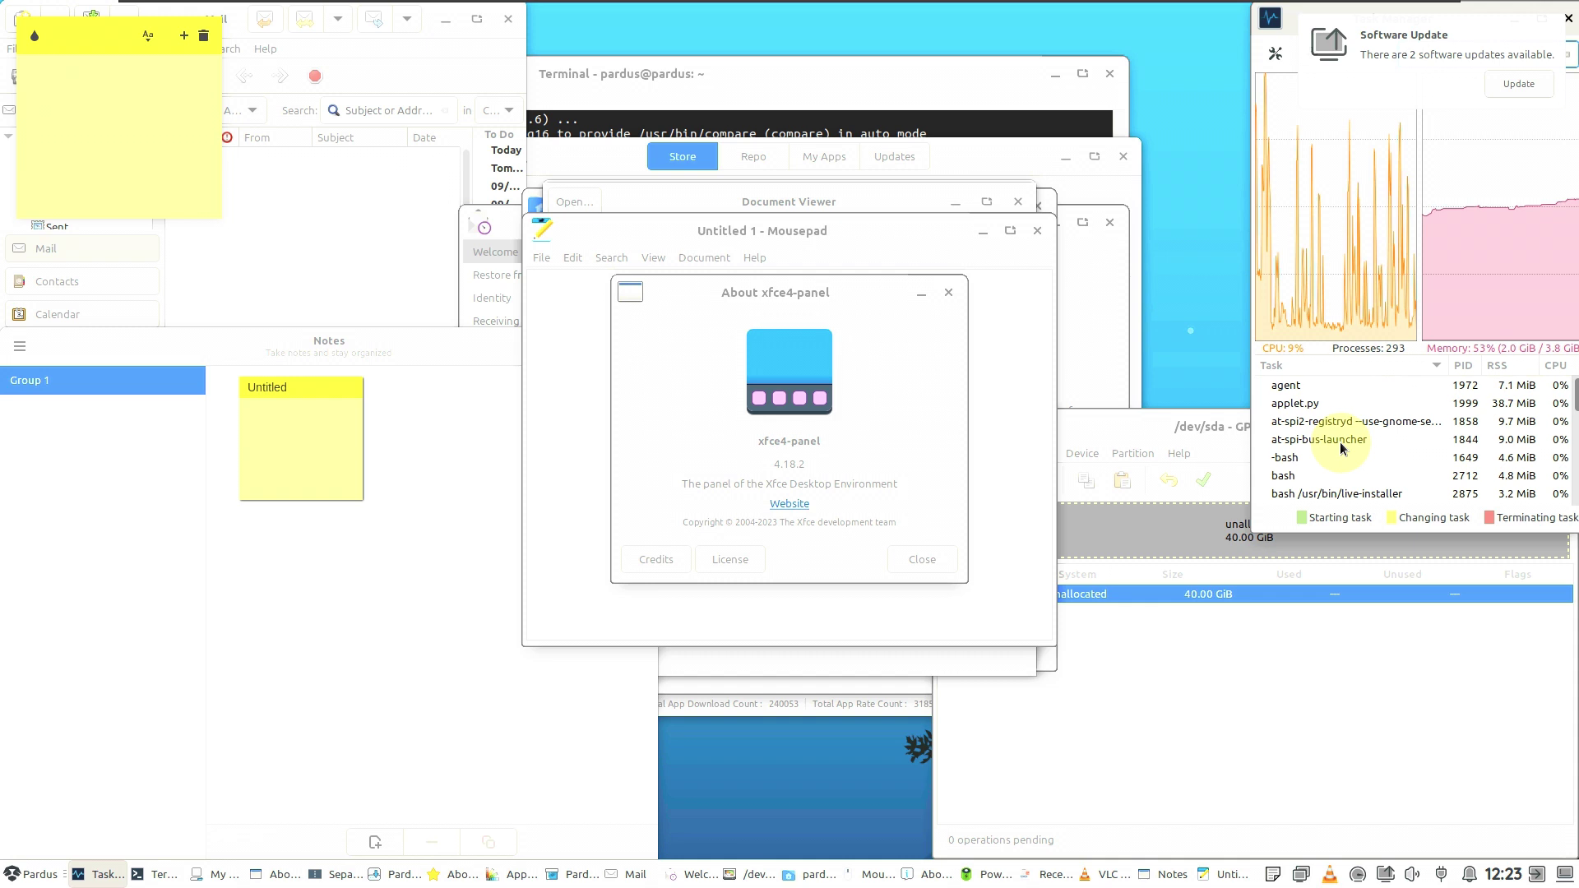
pyautogui.scroll(-3, 1342, 448)
pyautogui.scroll(-12, 1342, 448)
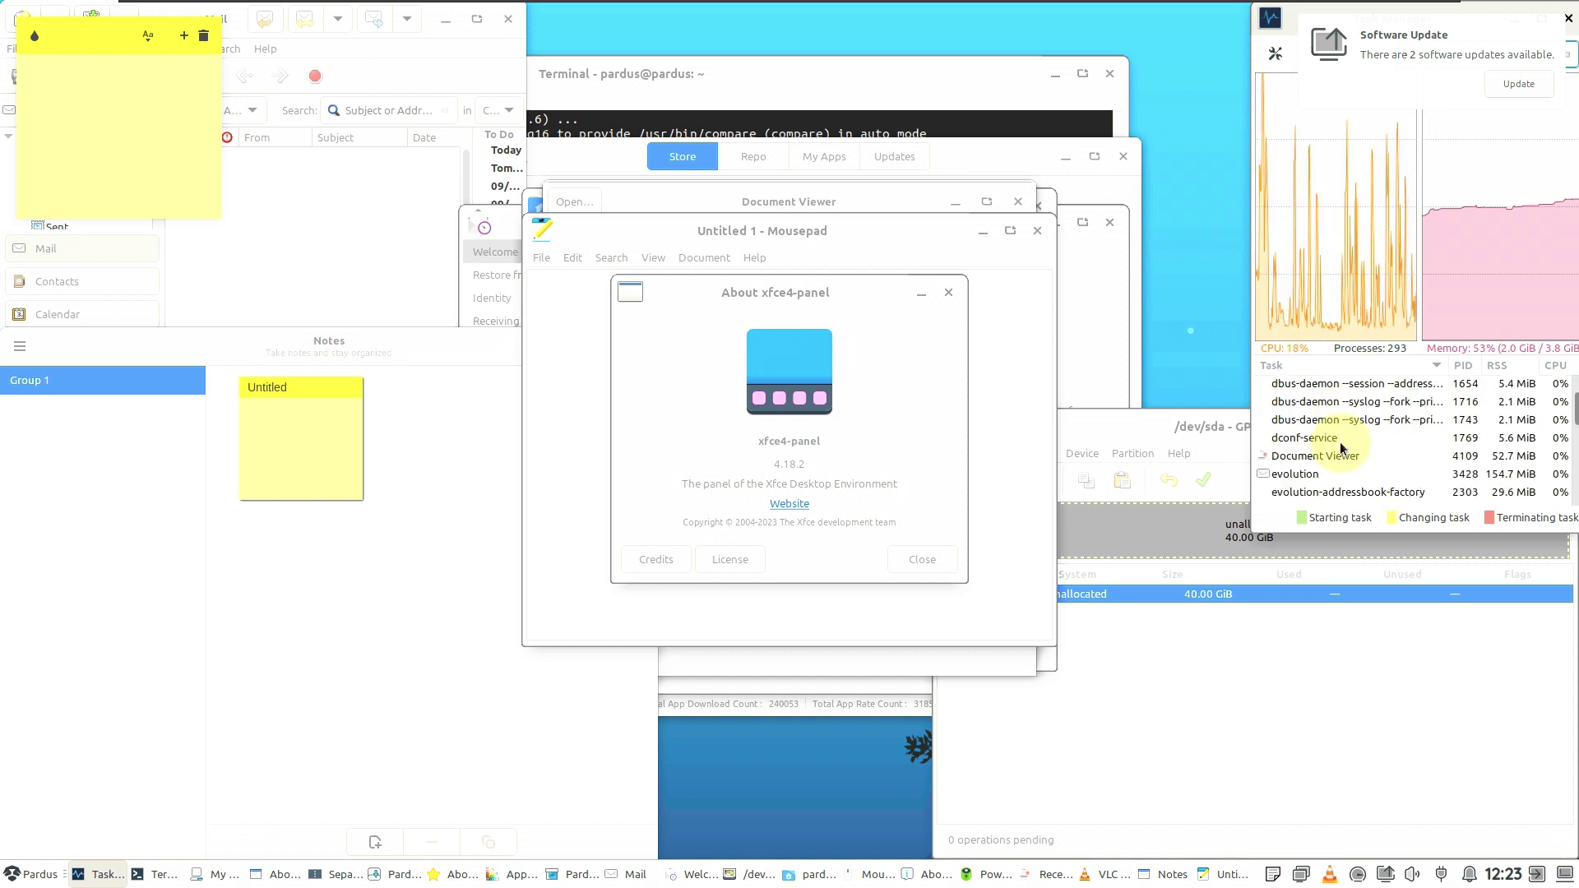
pyautogui.scroll(-15, 1342, 448)
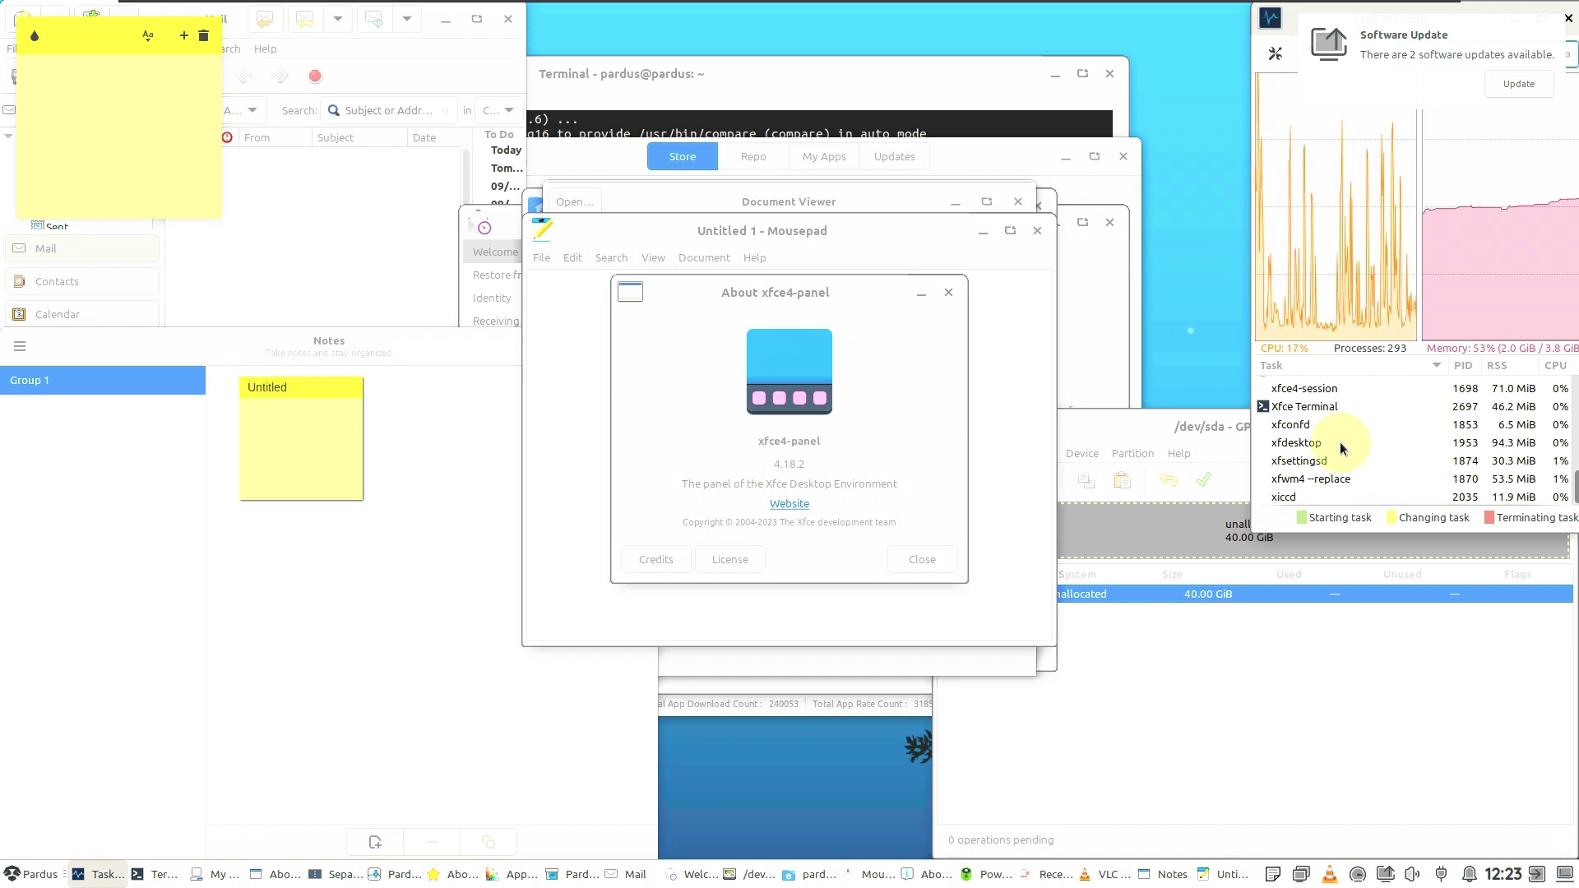
pyautogui.scroll(4, 1342, 448)
pyautogui.scroll(15, 1342, 448)
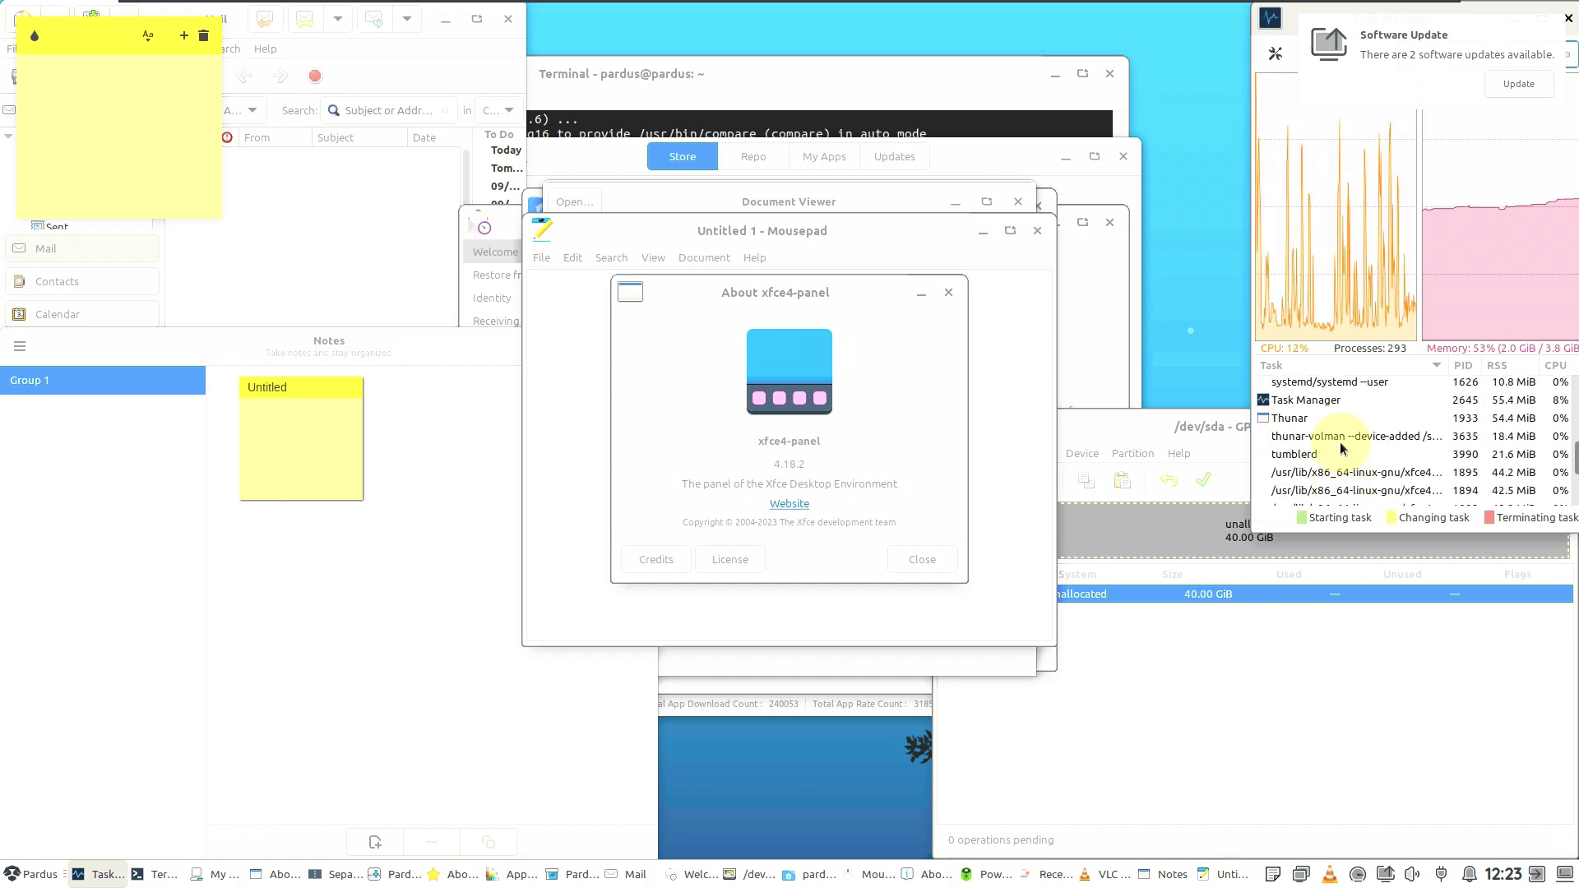
pyautogui.scroll(15, 1341, 448)
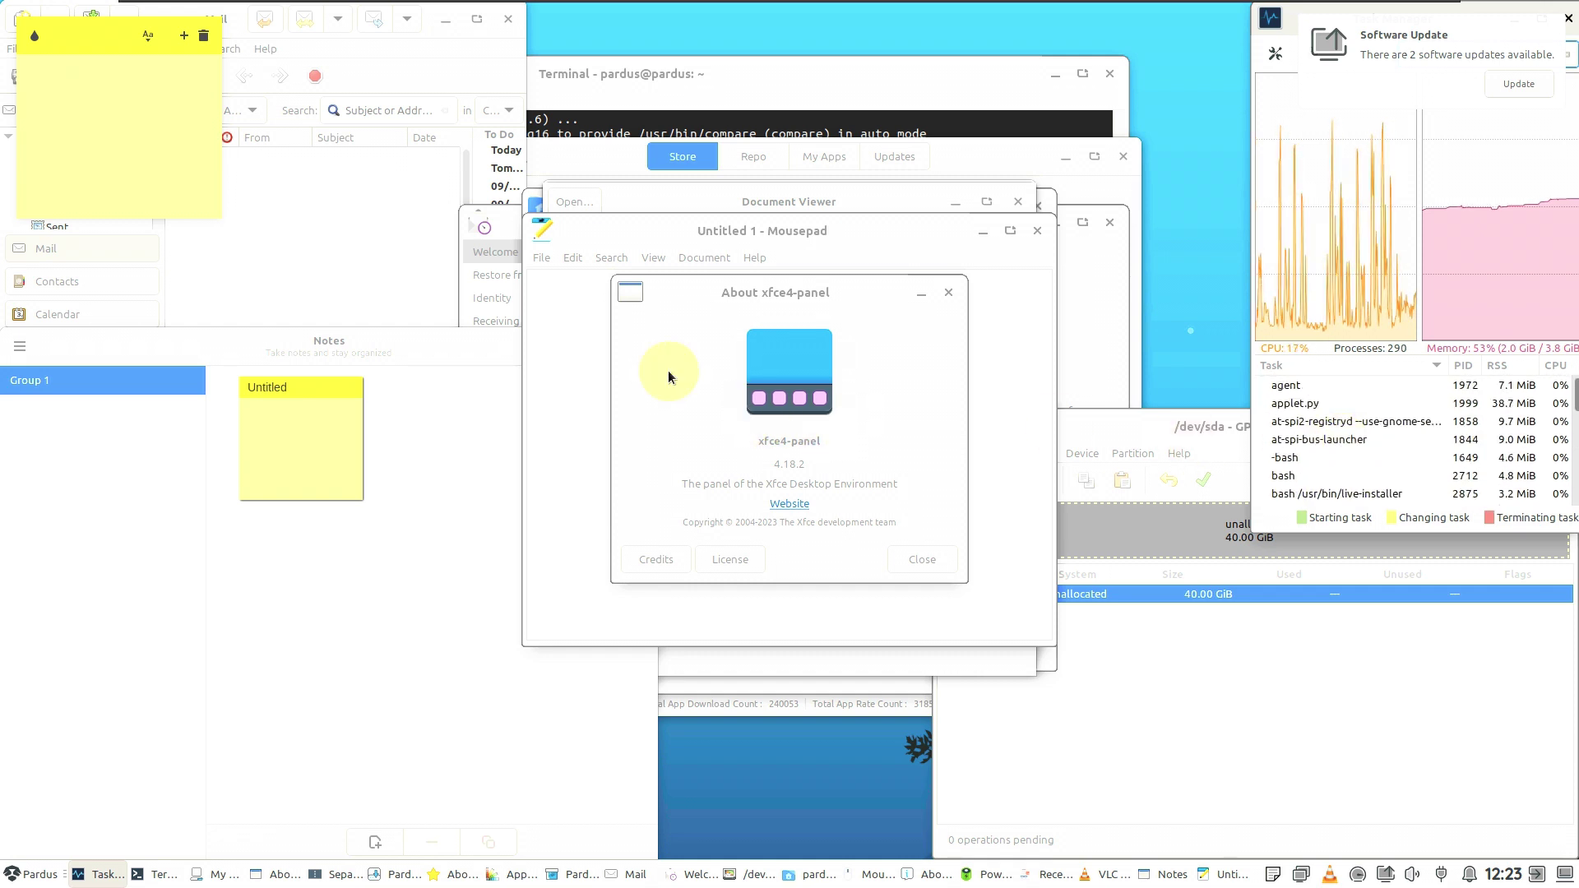
# Step: Close the About xfce4-panel dialog and write "youtube.com/9to5linux" and "subscribe" as separate lines in the yellow sticky note
pyautogui.click(949, 294)
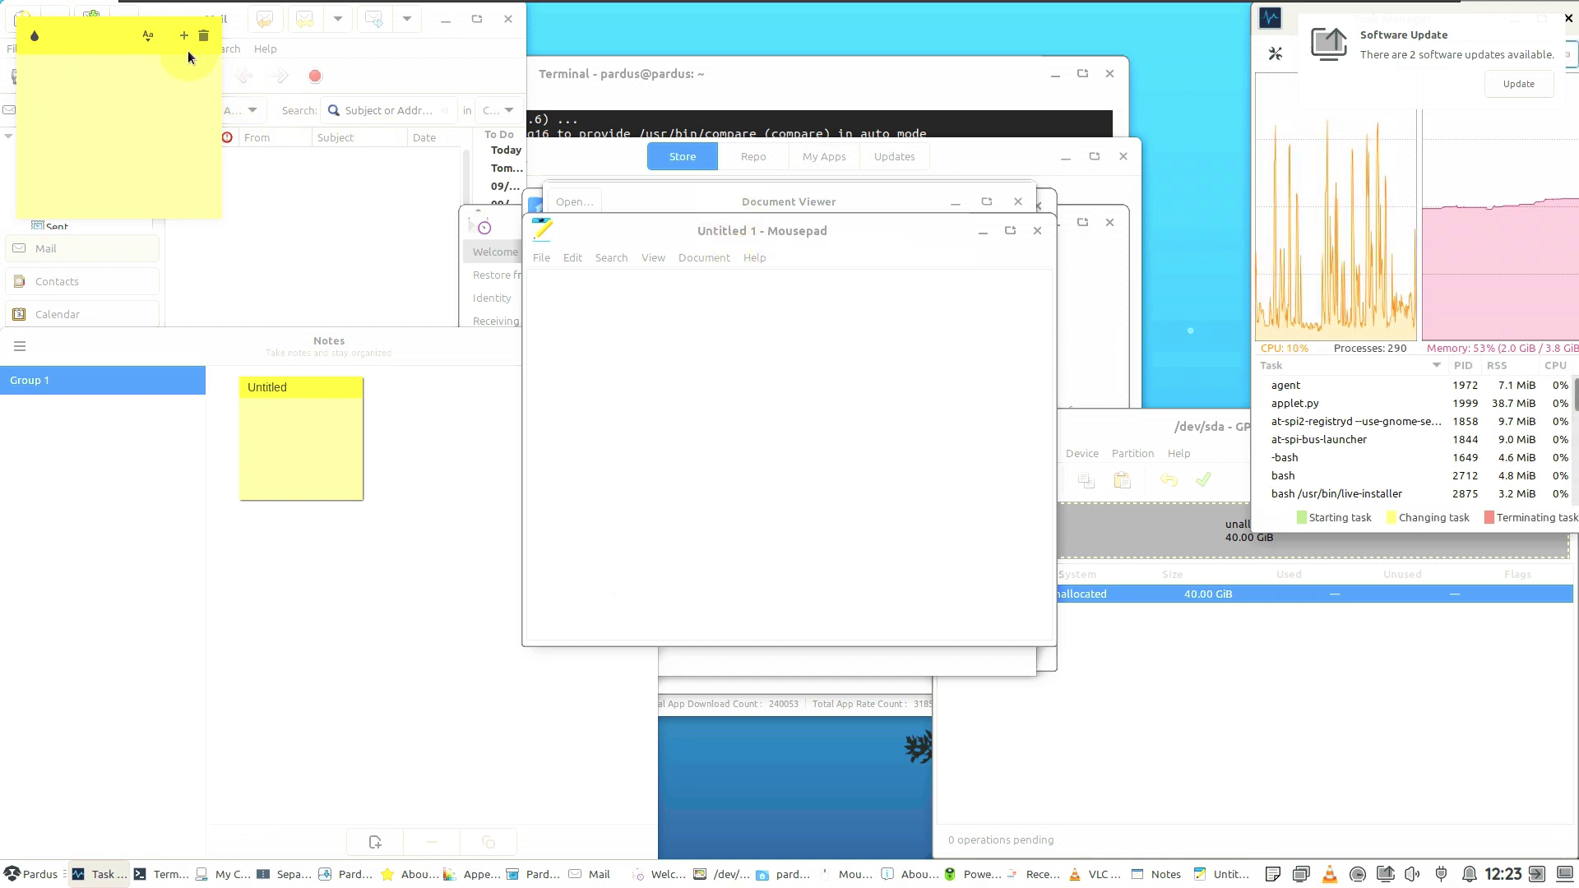
pyautogui.click(102, 132)
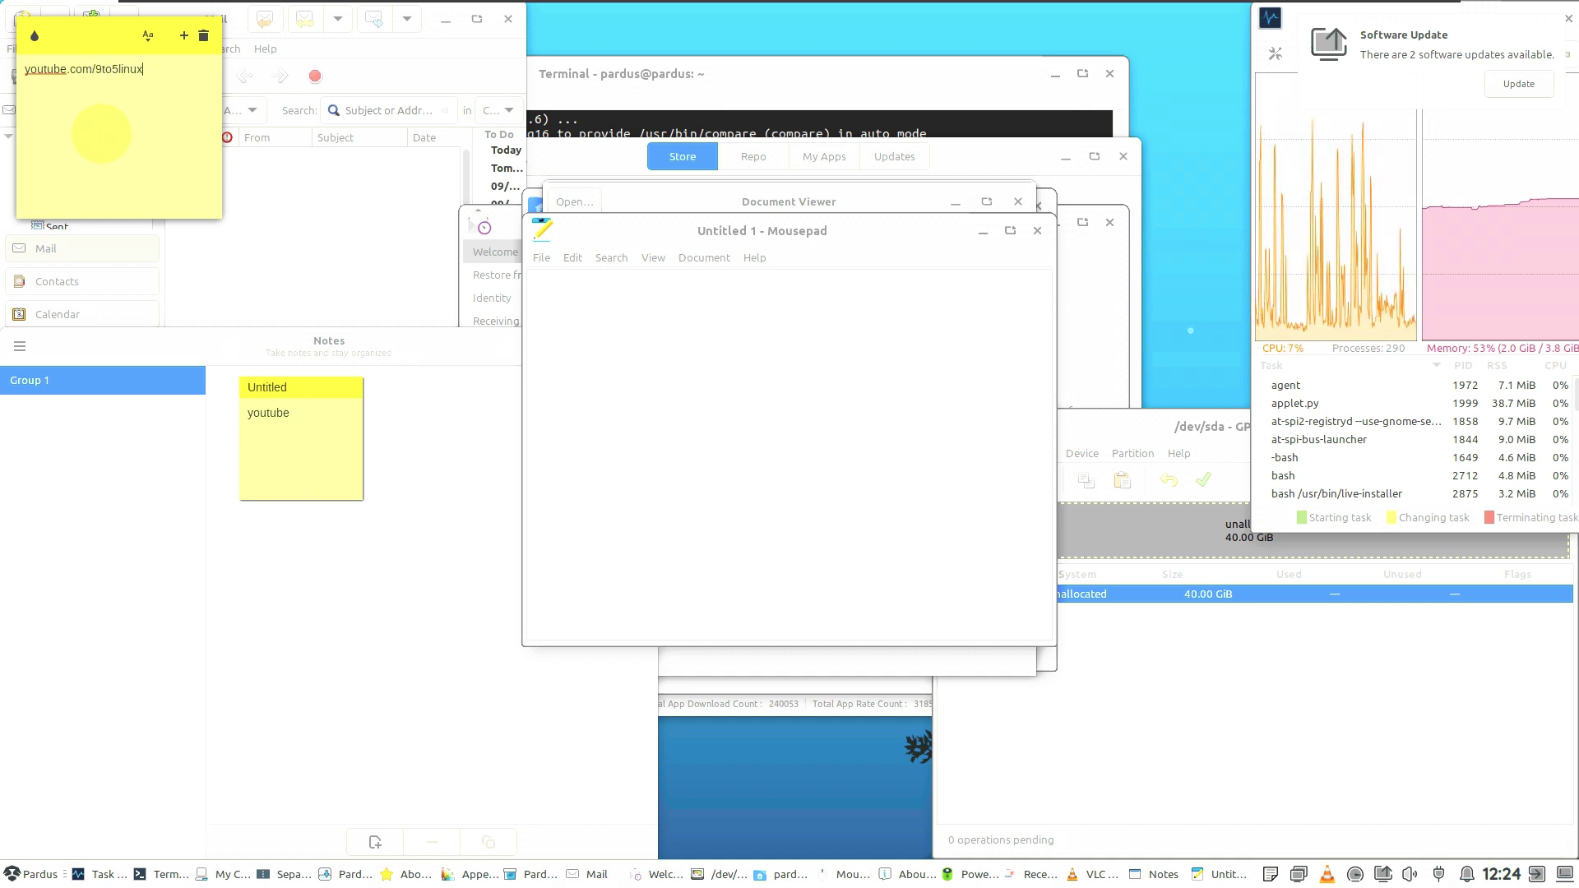
pyautogui.press('Return')
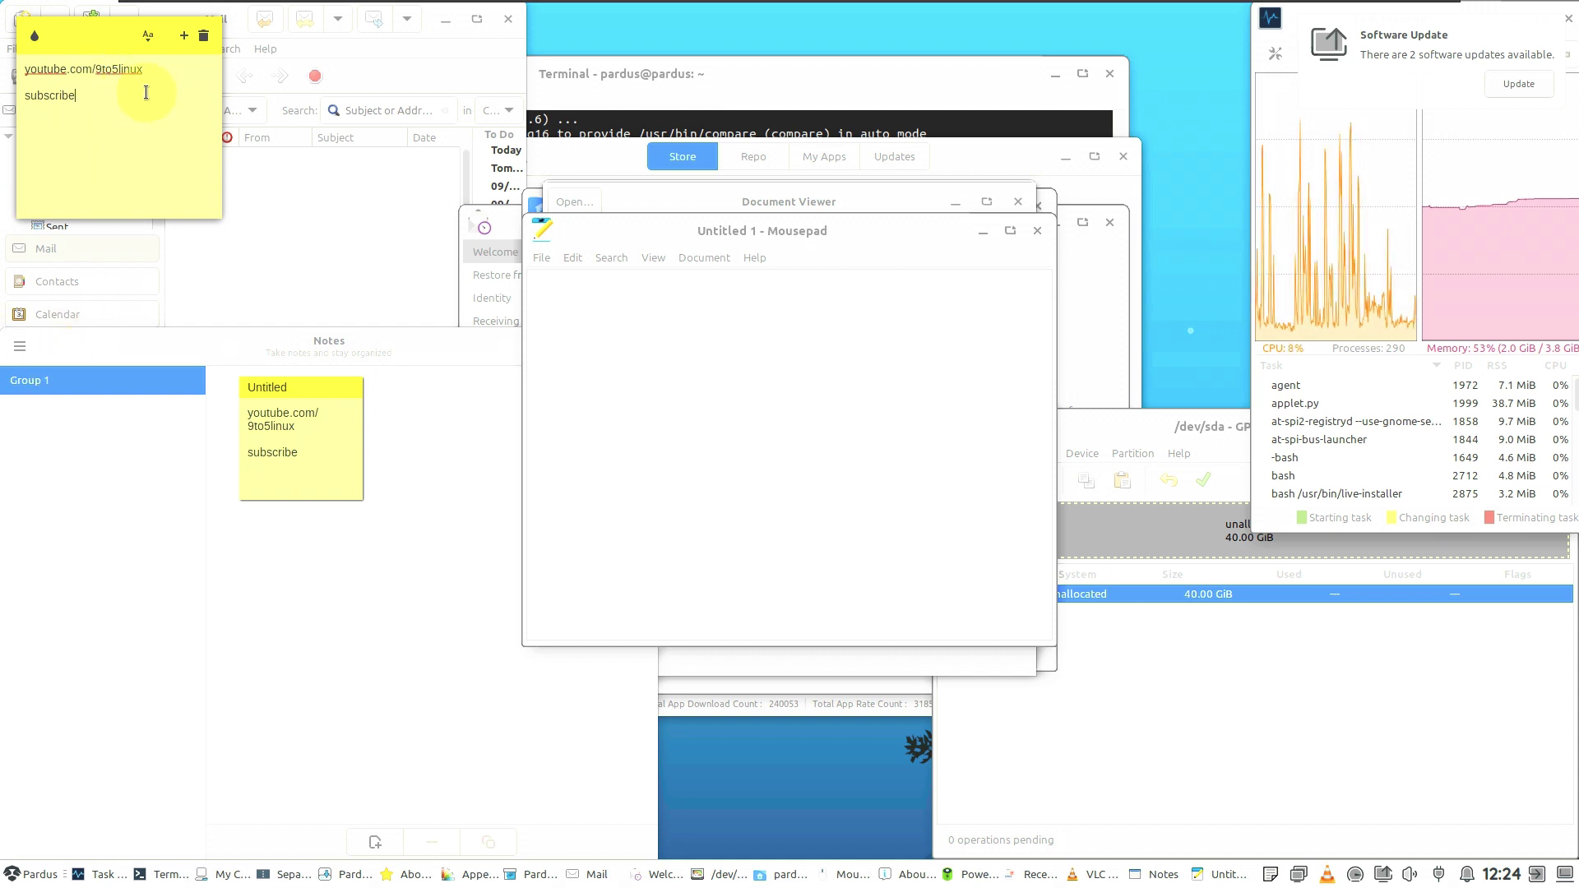
# Step: Delete the sticky note from Group 1 and confirm its removal
pyautogui.click(203, 37)
pyautogui.click(141, 178)
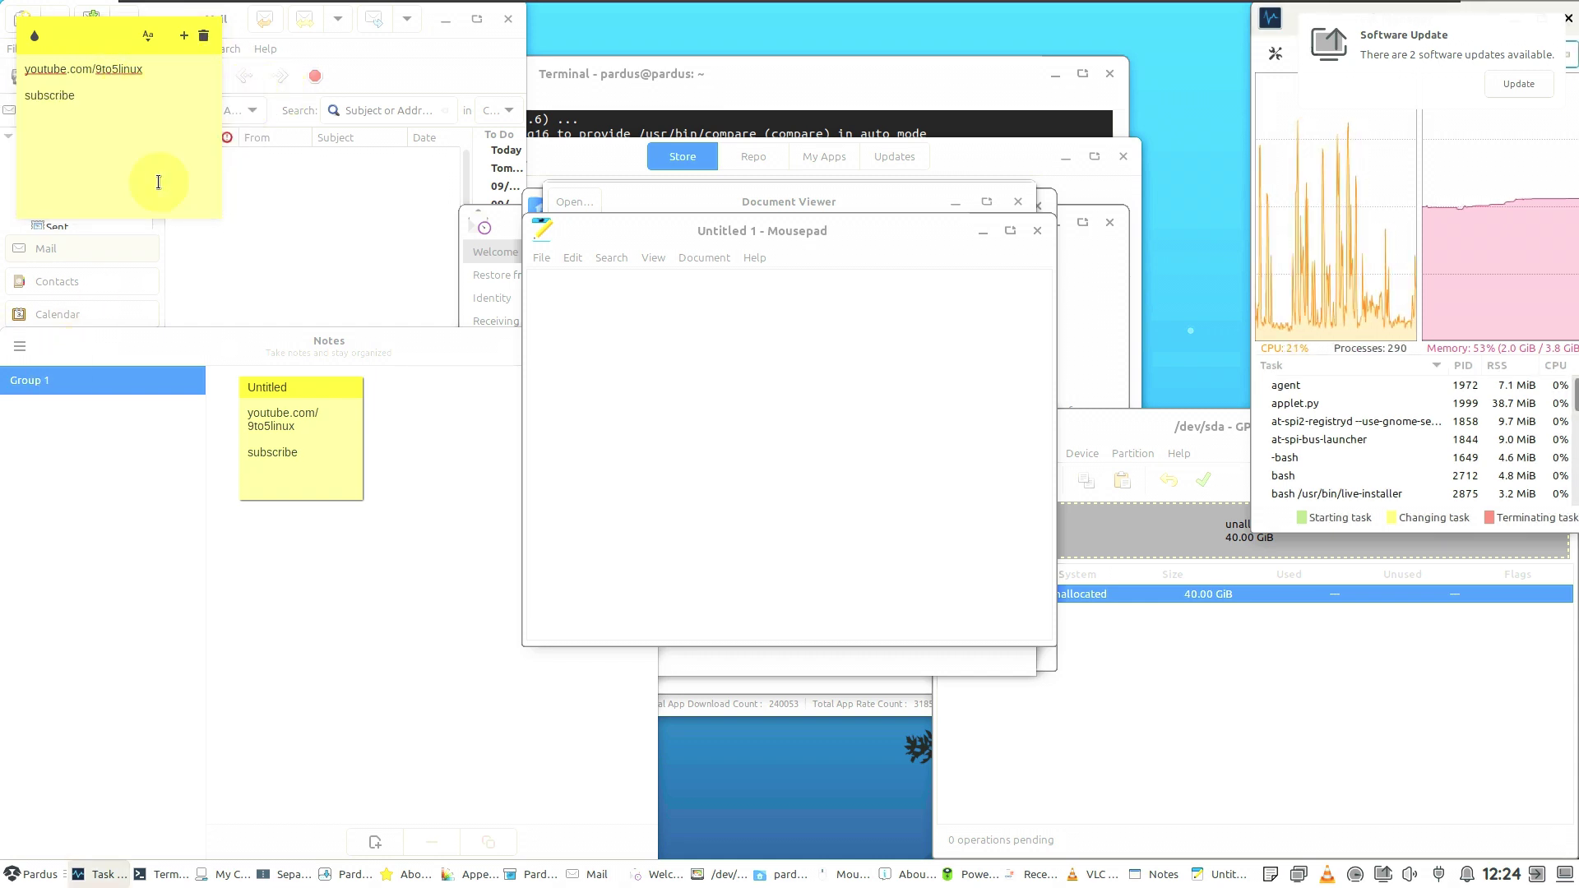
pyautogui.click(203, 37)
pyautogui.click(192, 186)
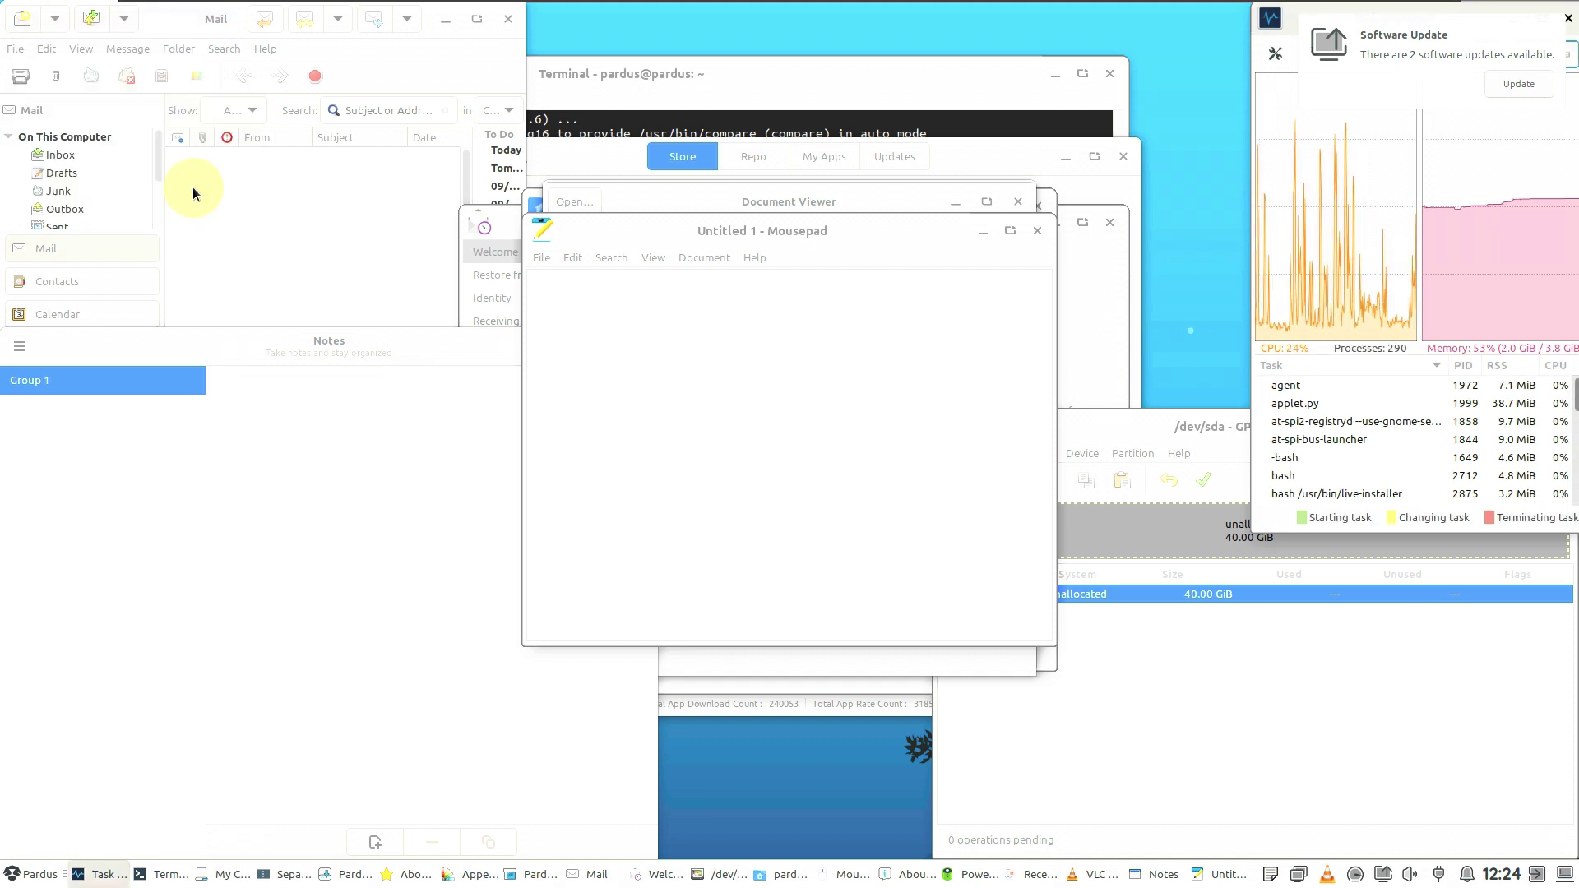
# Step: Check the version information in Mousepad's About dialog, close it and quit the text editor
pyautogui.click(758, 228)
pyautogui.click(754, 258)
pyautogui.click(762, 299)
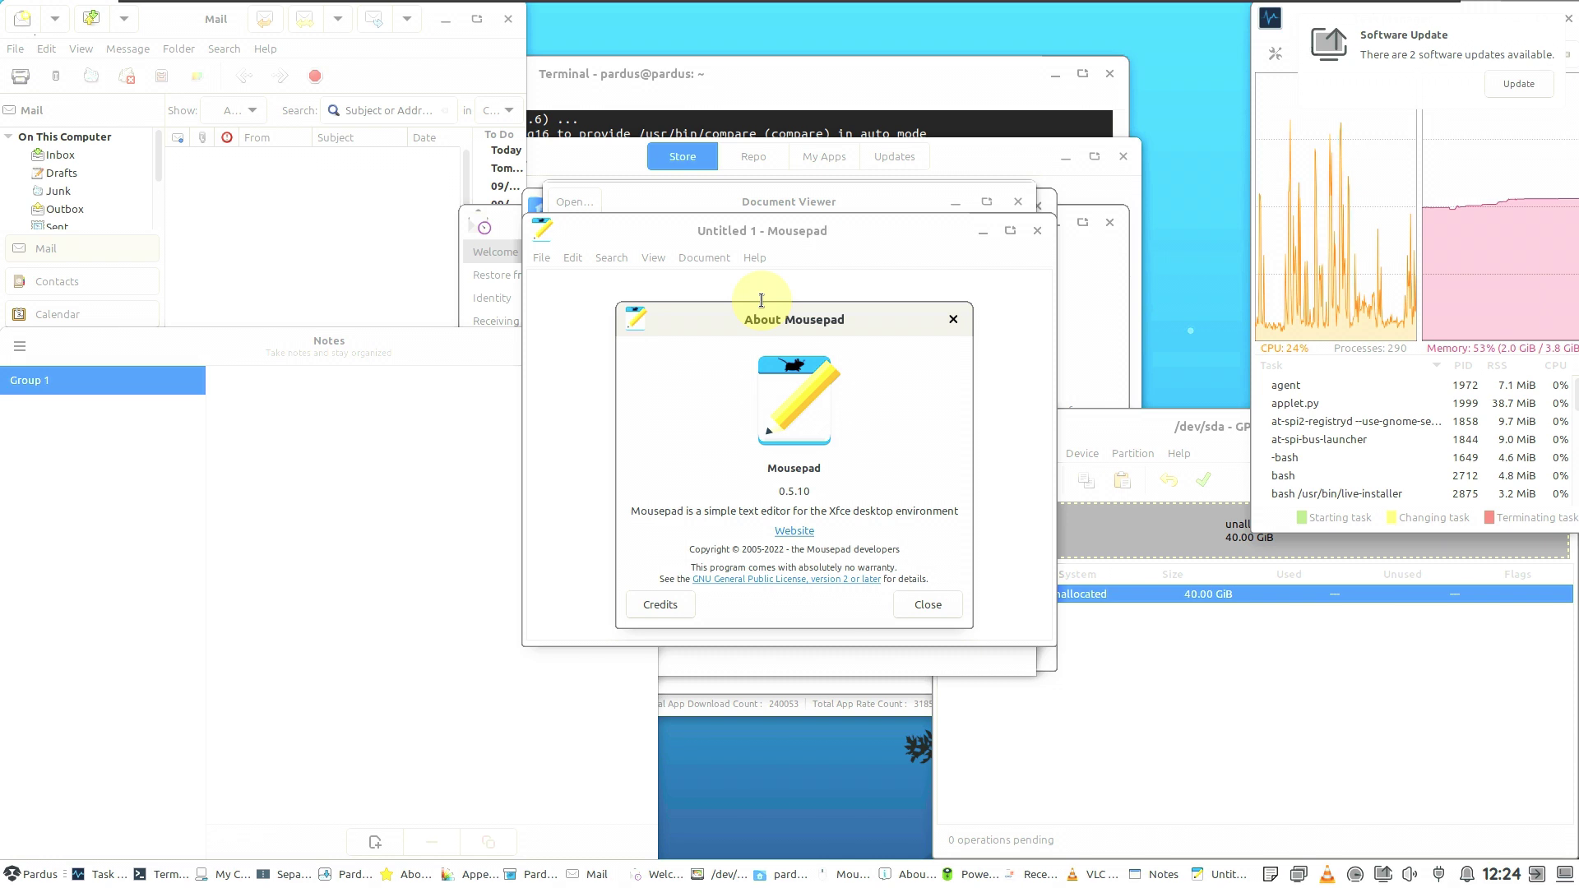
pyautogui.click(911, 615)
pyautogui.click(542, 258)
pyautogui.click(581, 530)
# Step: Move the Notes window toward the middle of the desktop and show its About information
pyautogui.moveTo(61, 341); pyautogui.dragTo(255, 280)
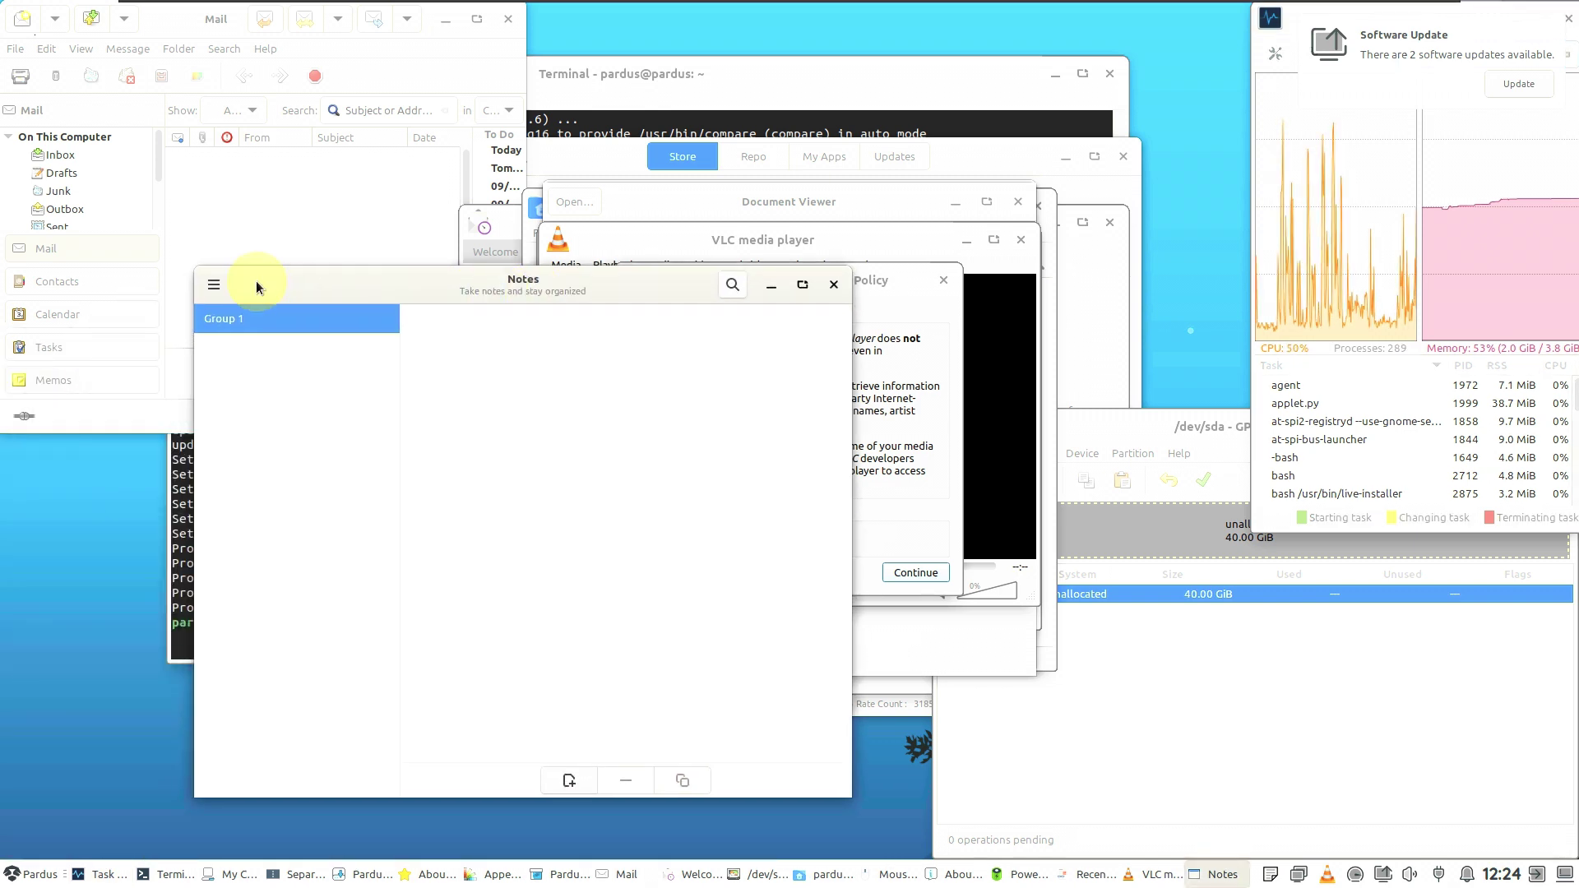
pyautogui.click(215, 283)
pyautogui.click(260, 504)
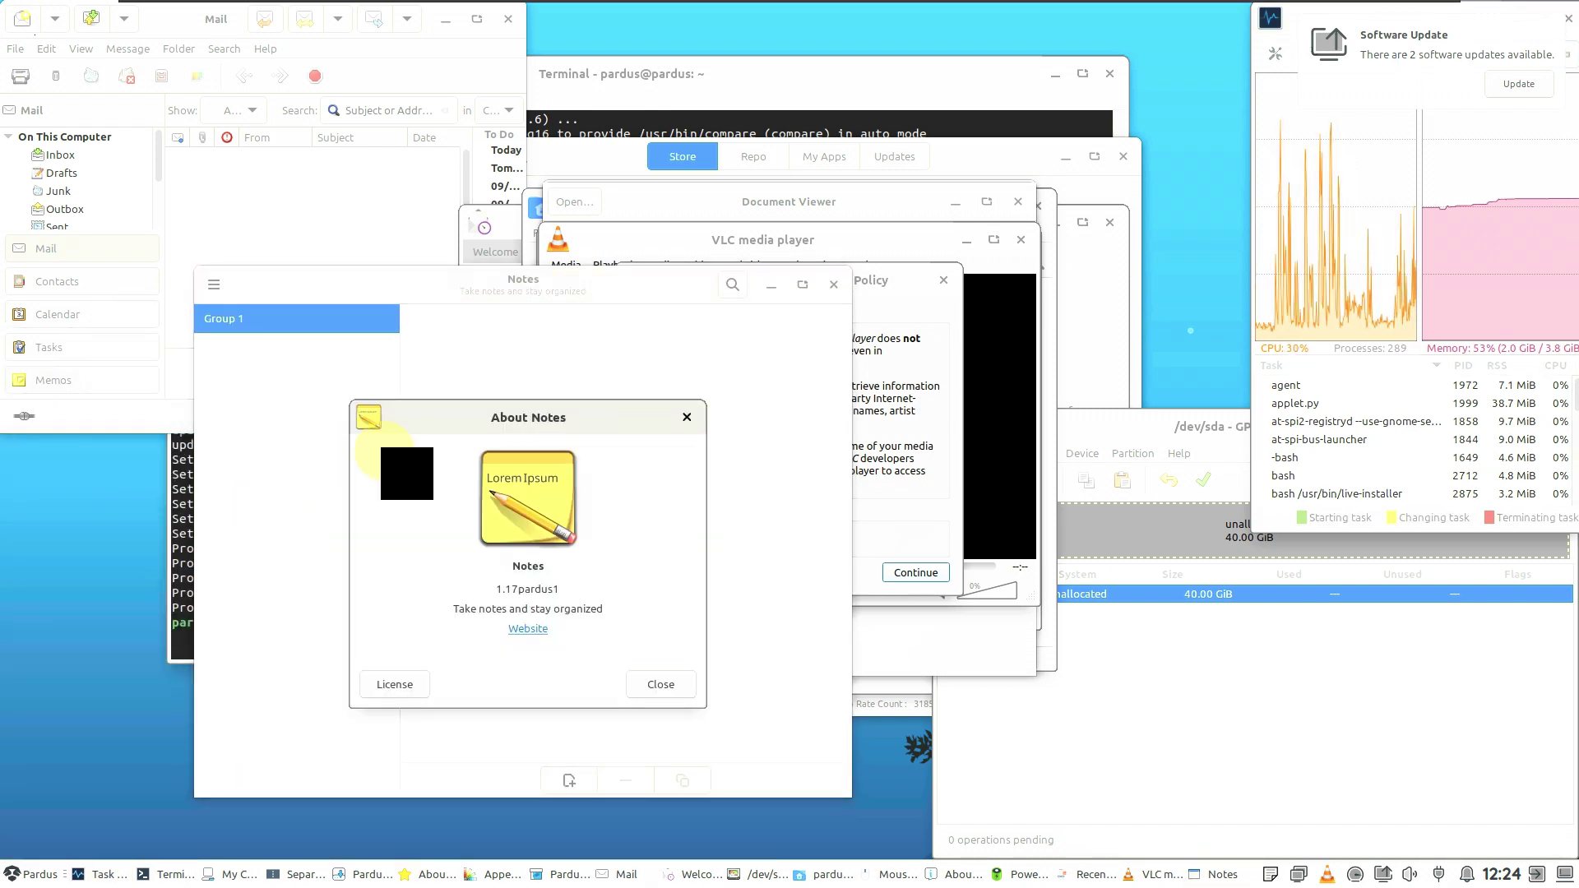
# Step: Close the About Notes dialog and quit the Notes application
pyautogui.click(658, 683)
pyautogui.click(831, 283)
# Step: Continue past VLC's privacy notice, check the player's version information, and close both VLC and Document Viewer
pyautogui.click(915, 572)
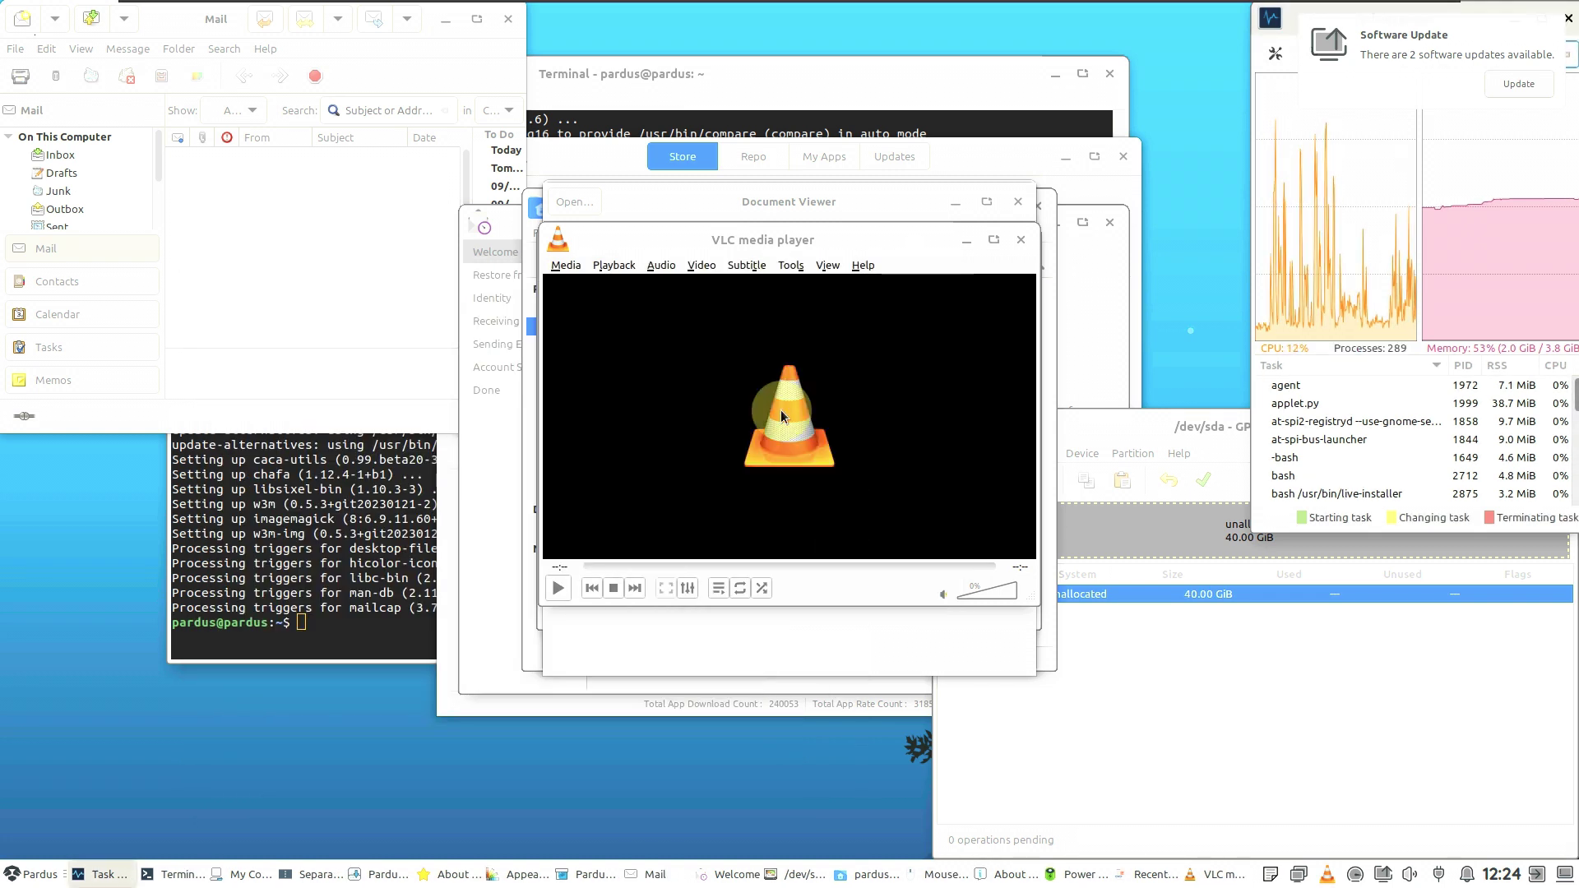
pyautogui.click(863, 265)
pyautogui.click(876, 306)
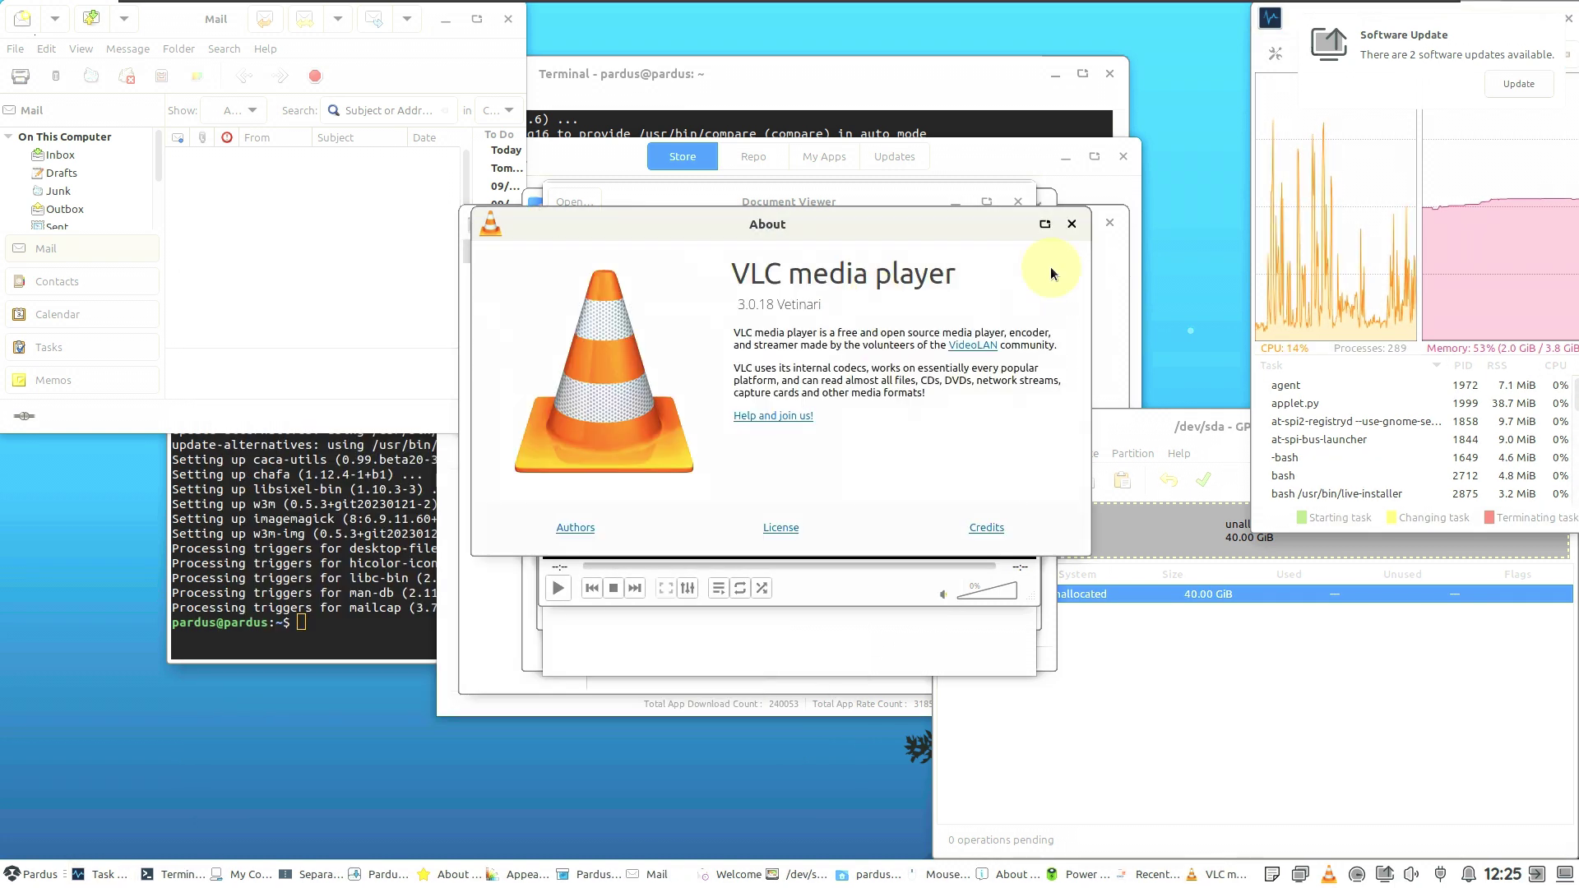
pyautogui.press('Escape')
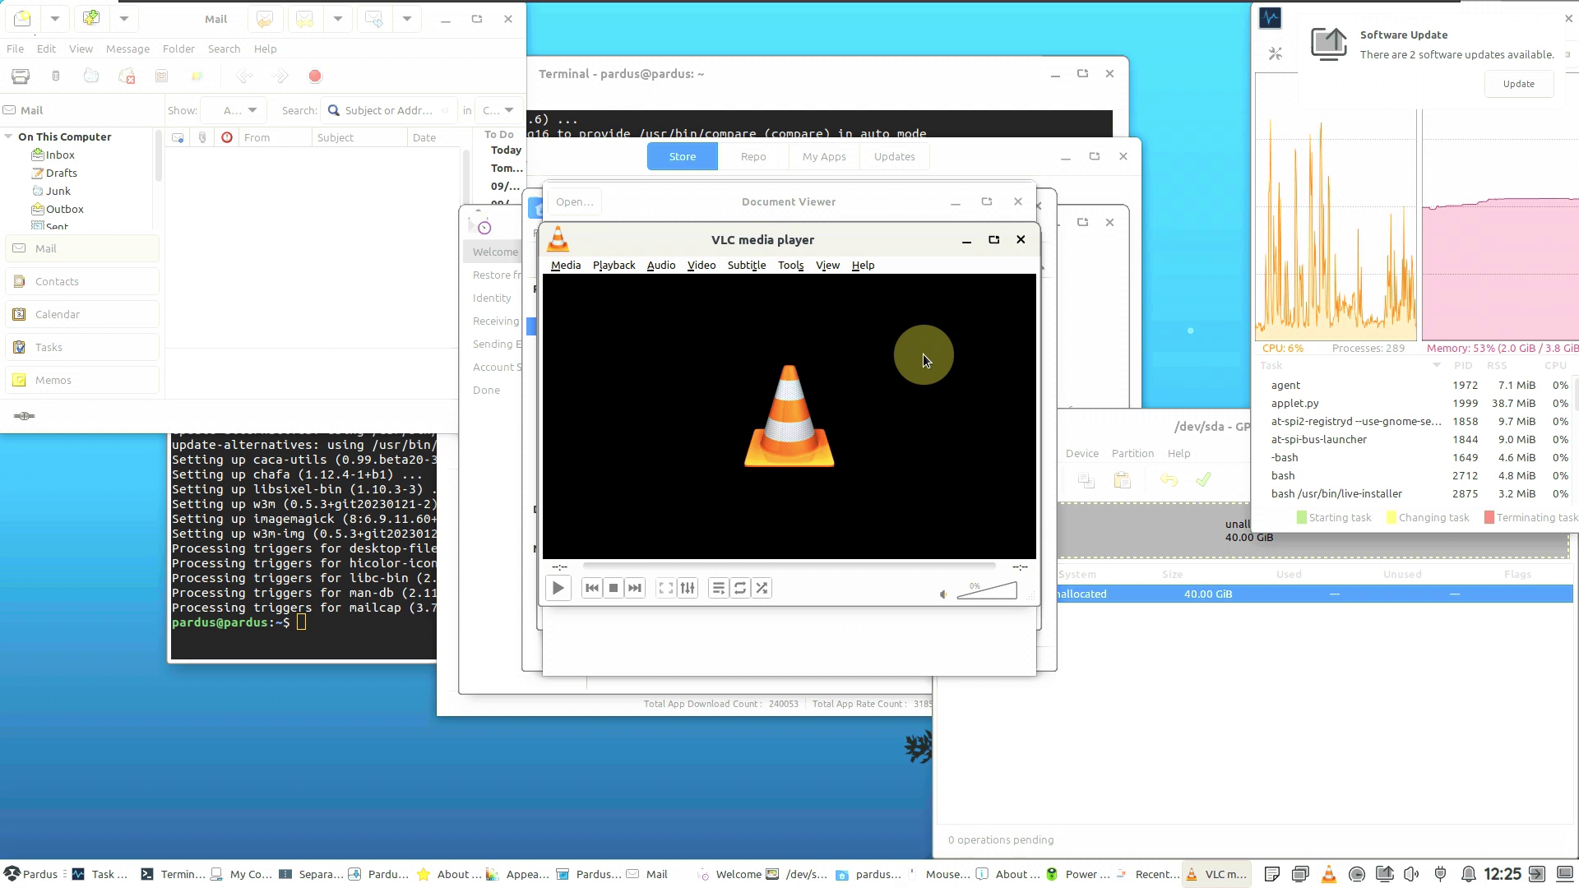
pyautogui.click(1021, 239)
pyautogui.click(1018, 201)
# Step: Review Power Manager's System, Display, Security and Devices settings, and close it along with the About This Computer window
pyautogui.moveTo(763, 255); pyautogui.dragTo(479, 265)
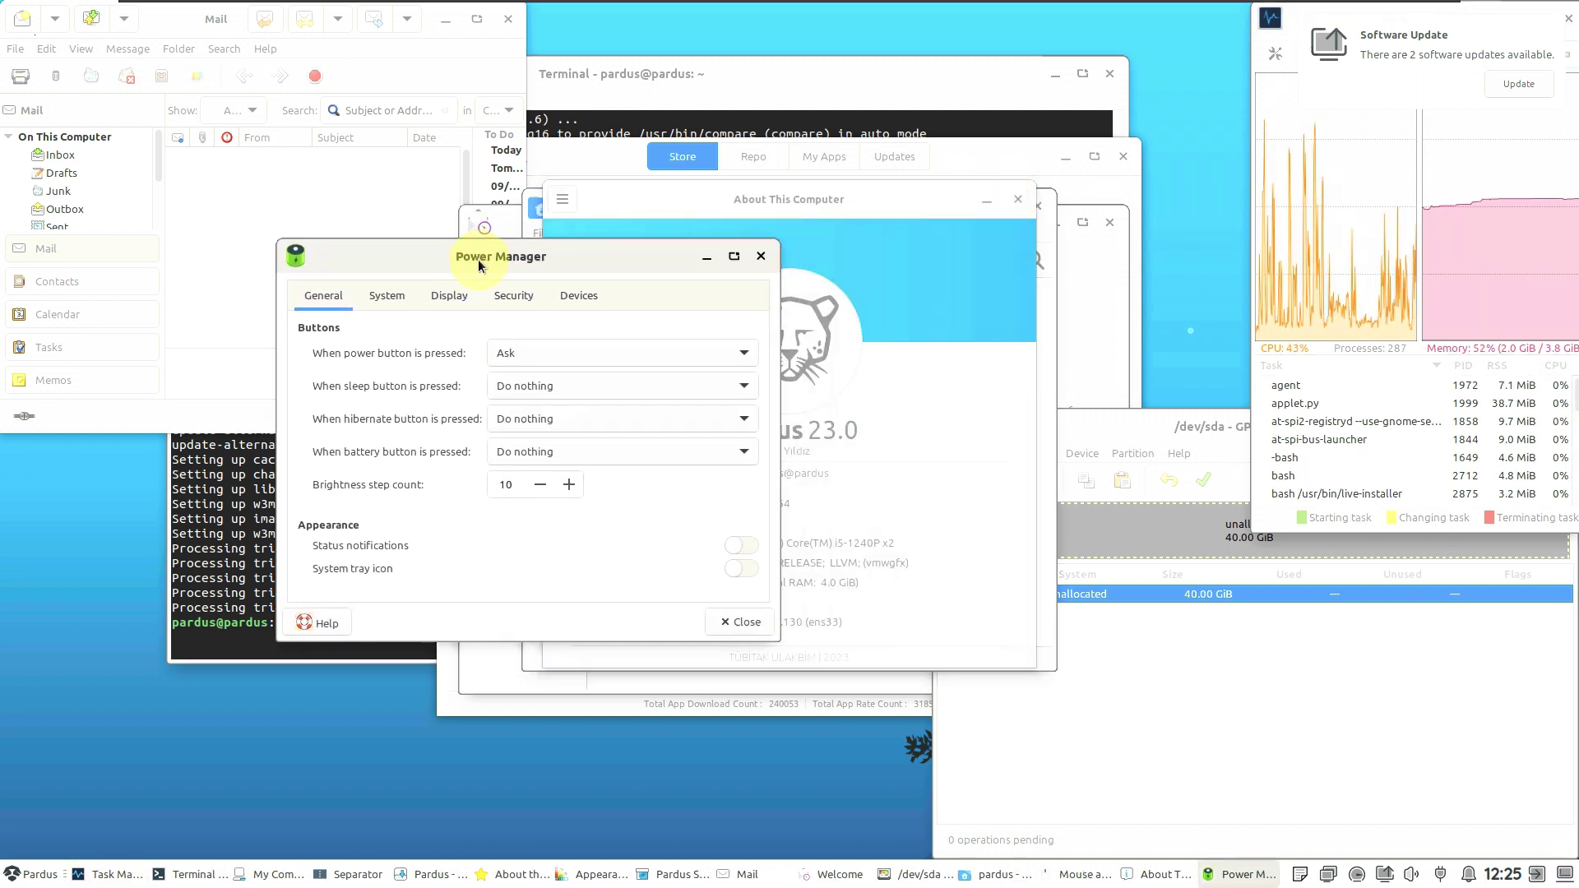
pyautogui.click(382, 299)
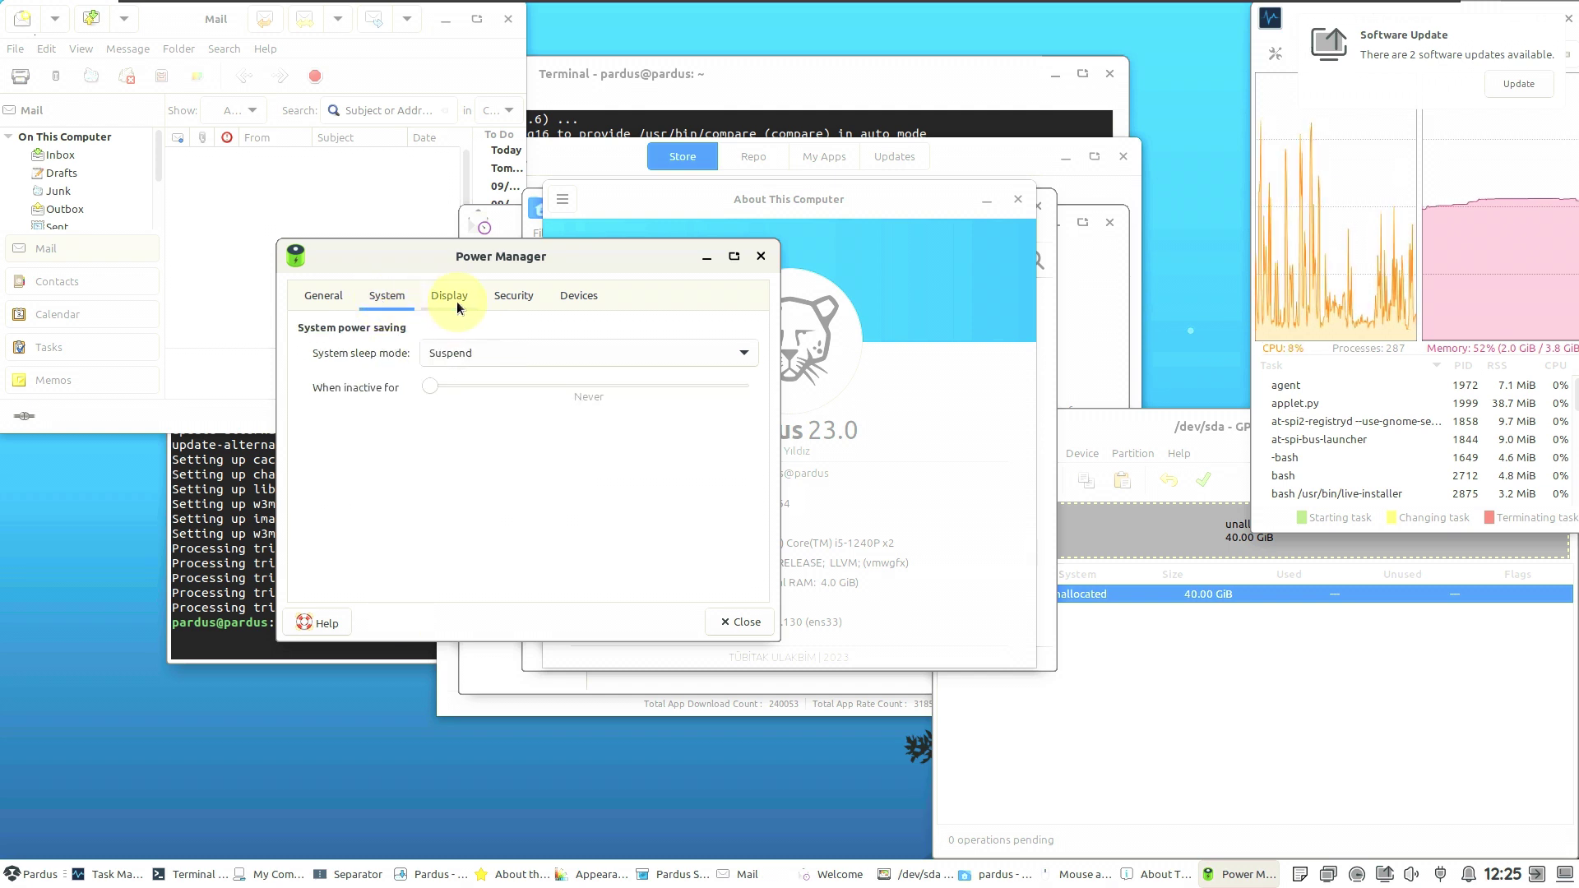
pyautogui.click(456, 301)
pyautogui.click(495, 302)
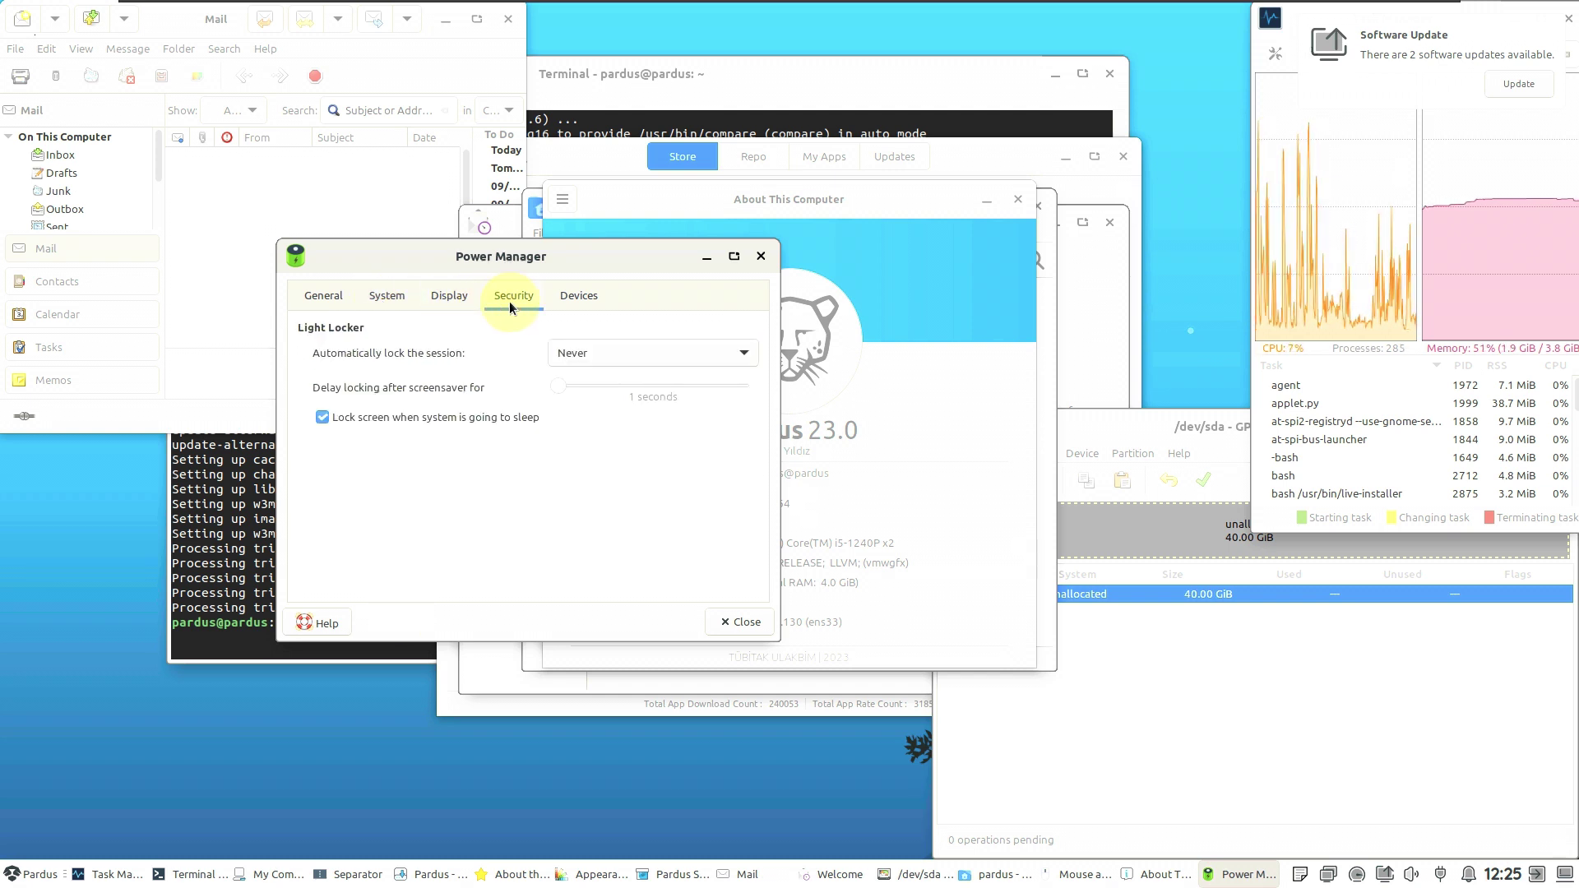
pyautogui.click(574, 298)
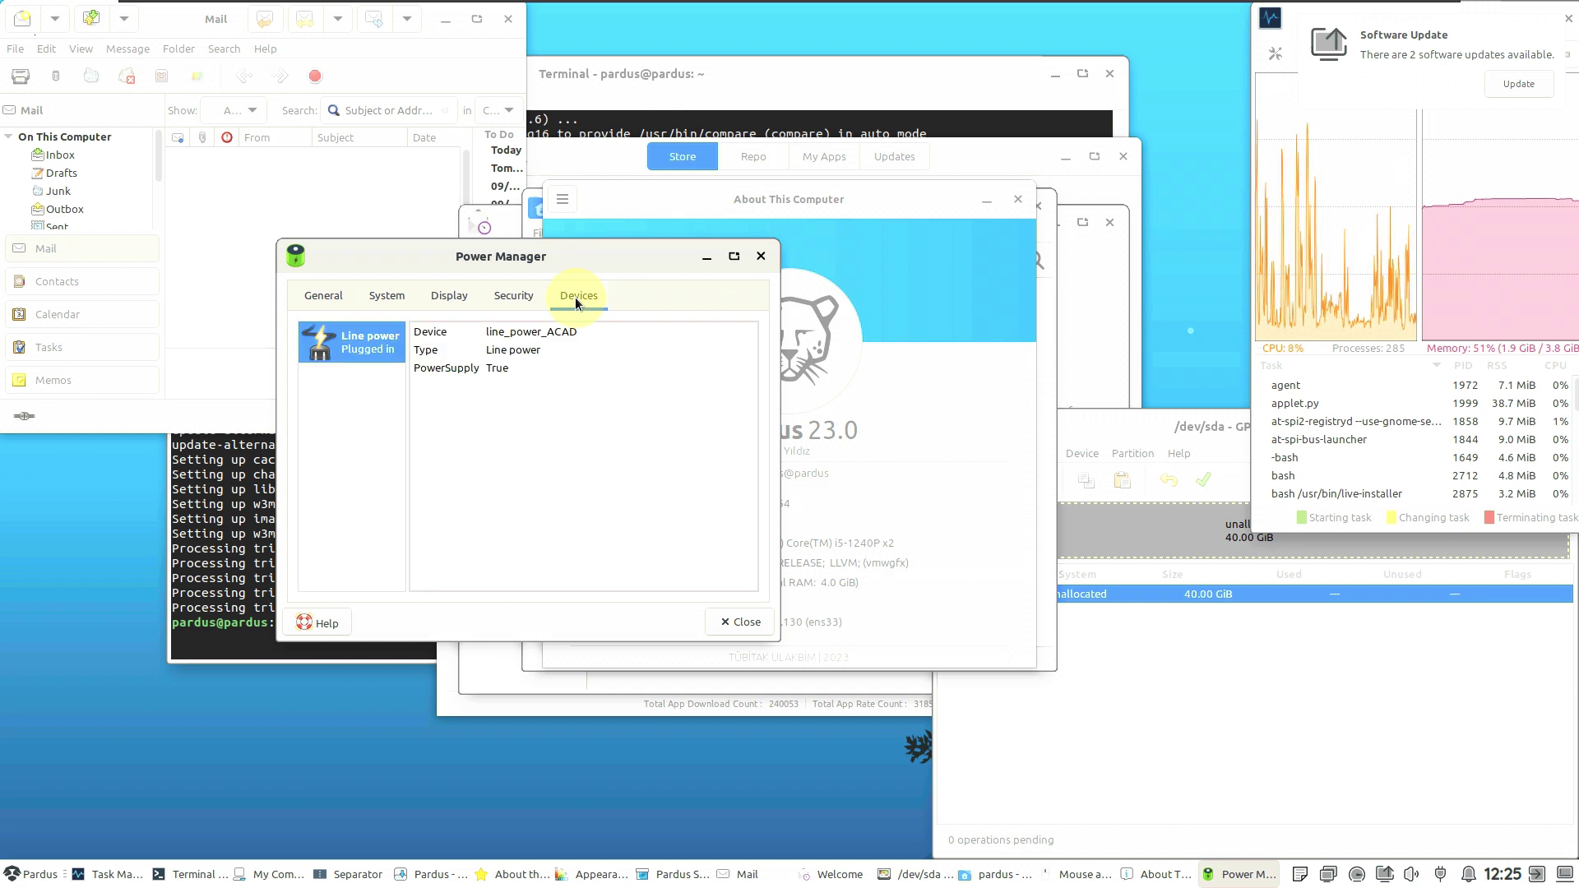
pyautogui.click(748, 631)
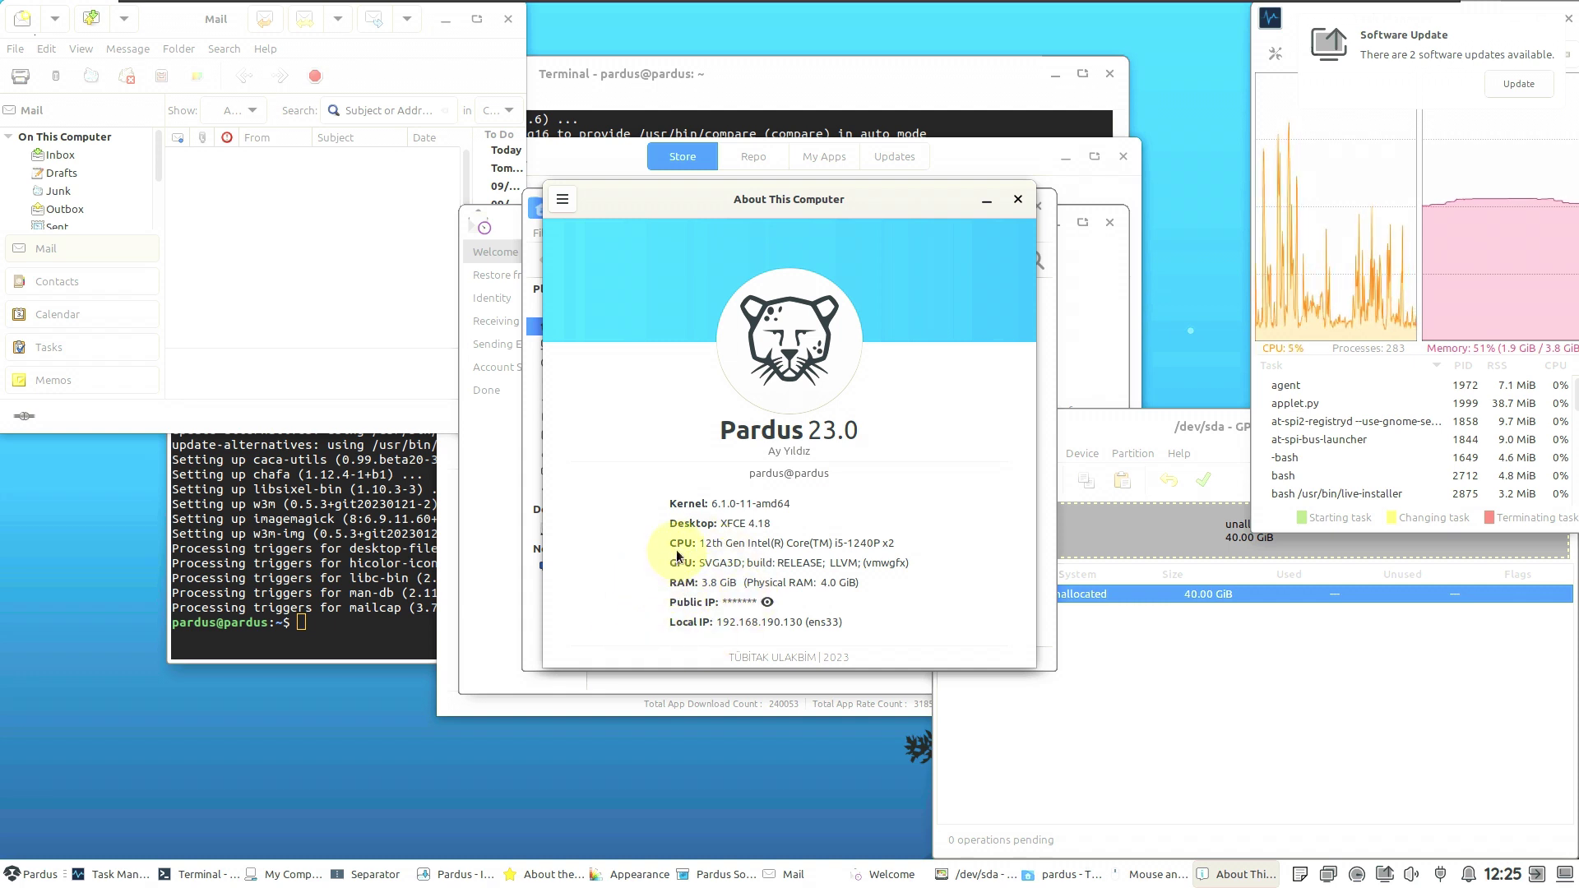
pyautogui.click(1018, 199)
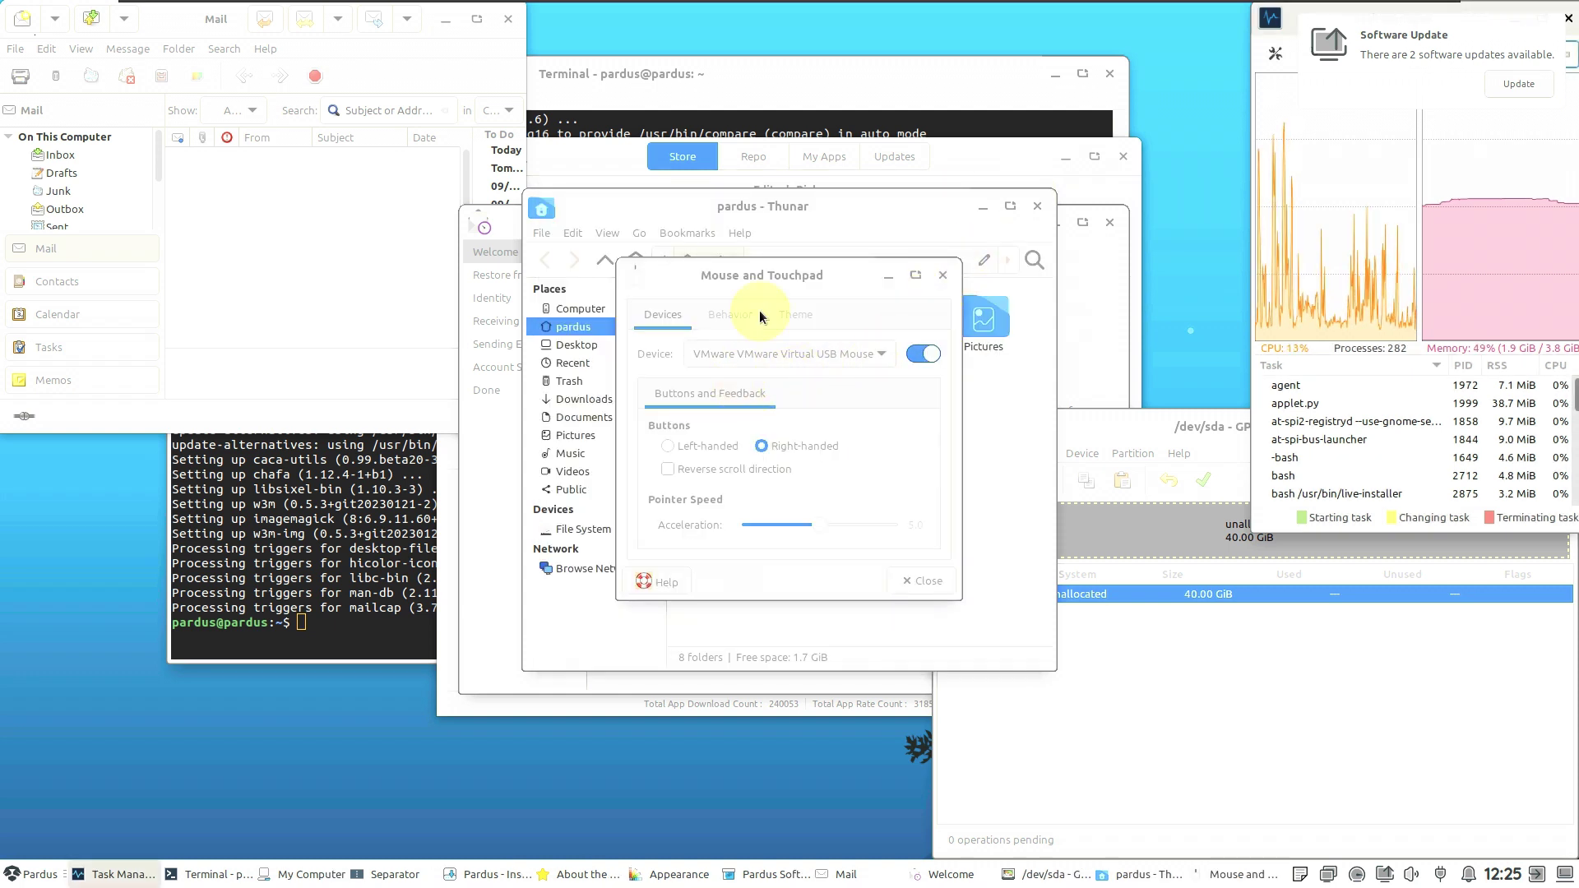
# Step: Look through the Mouse and Touchpad settings, preview the Default and Adwaita cursor themes, and close the dialog with Adwaita selected
pyautogui.click(729, 316)
pyautogui.click(793, 315)
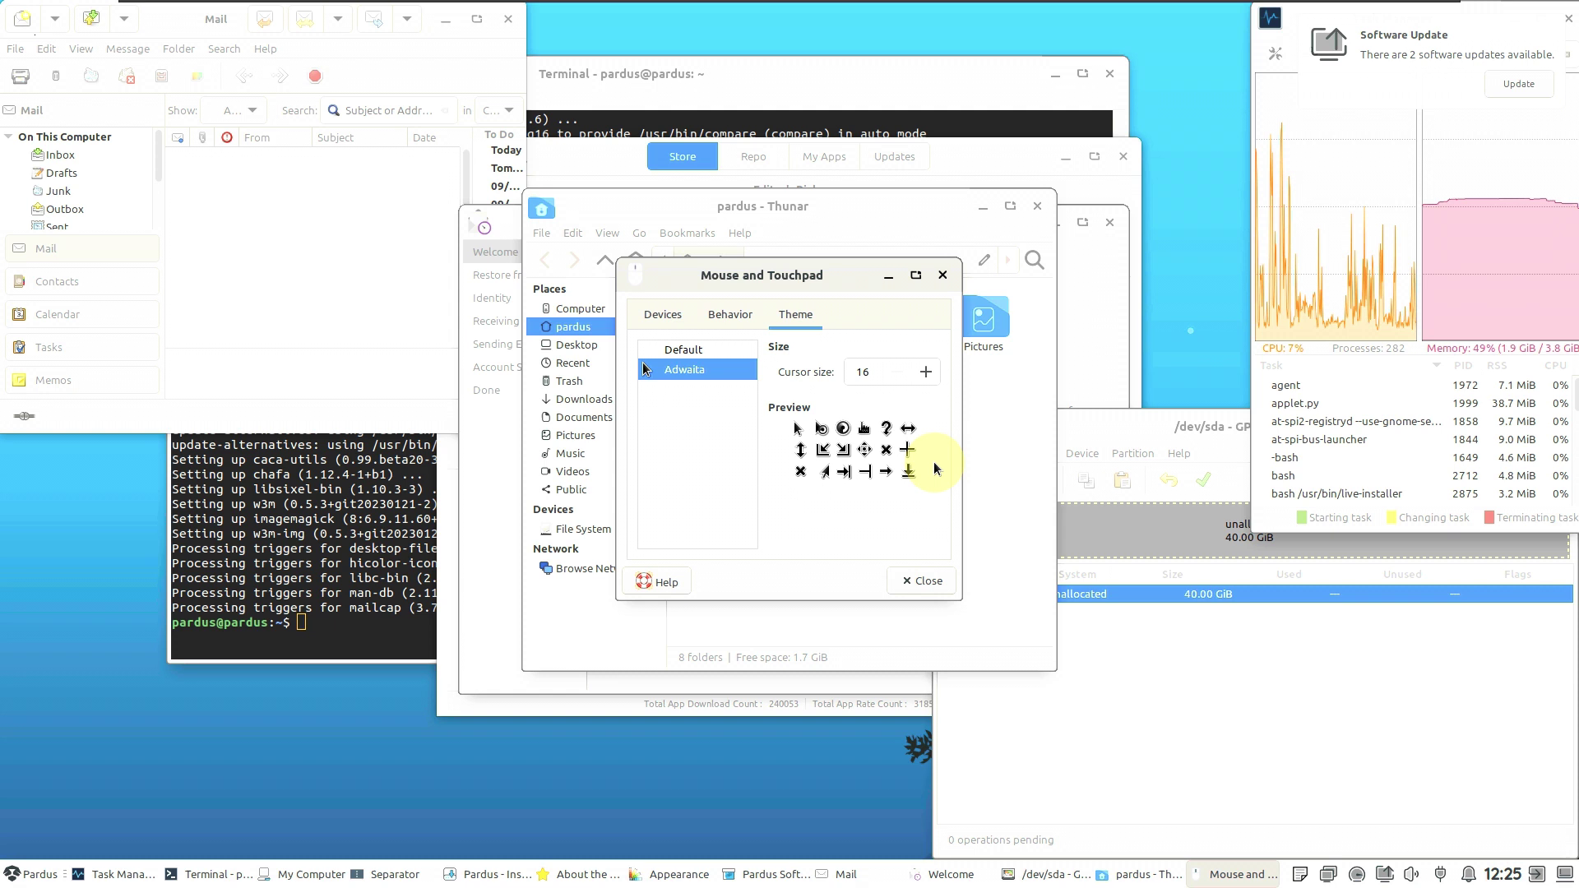
pyautogui.click(699, 350)
pyautogui.click(700, 369)
pyautogui.click(728, 315)
pyautogui.click(662, 313)
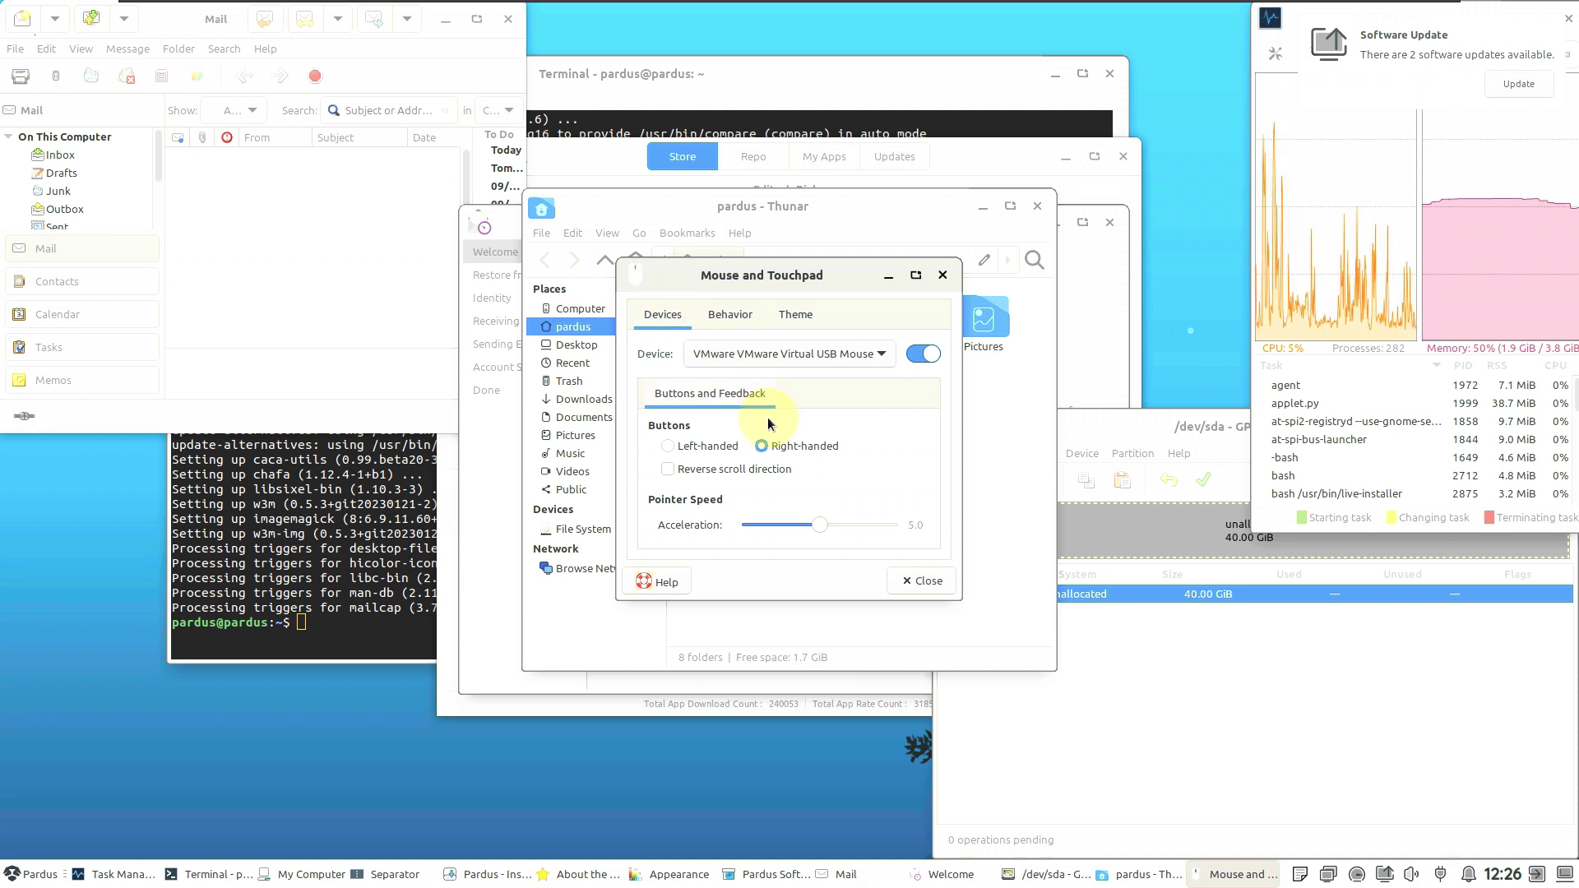
pyautogui.click(922, 577)
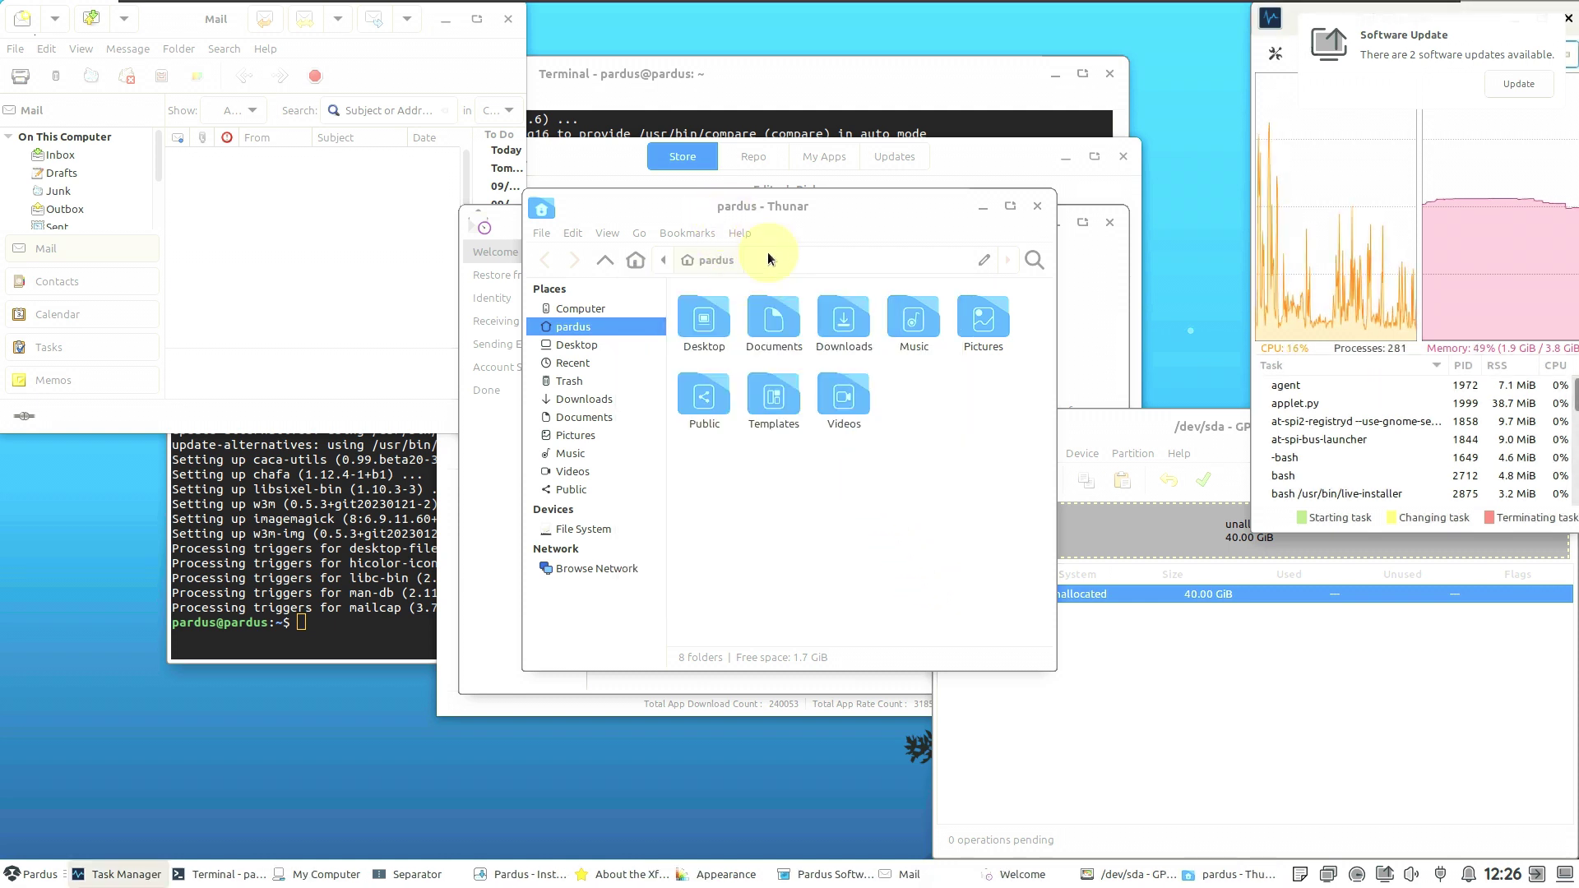
# Step: Check the version information in Thunar's About dialog, close it and quit the file manager
pyautogui.click(739, 233)
pyautogui.click(747, 269)
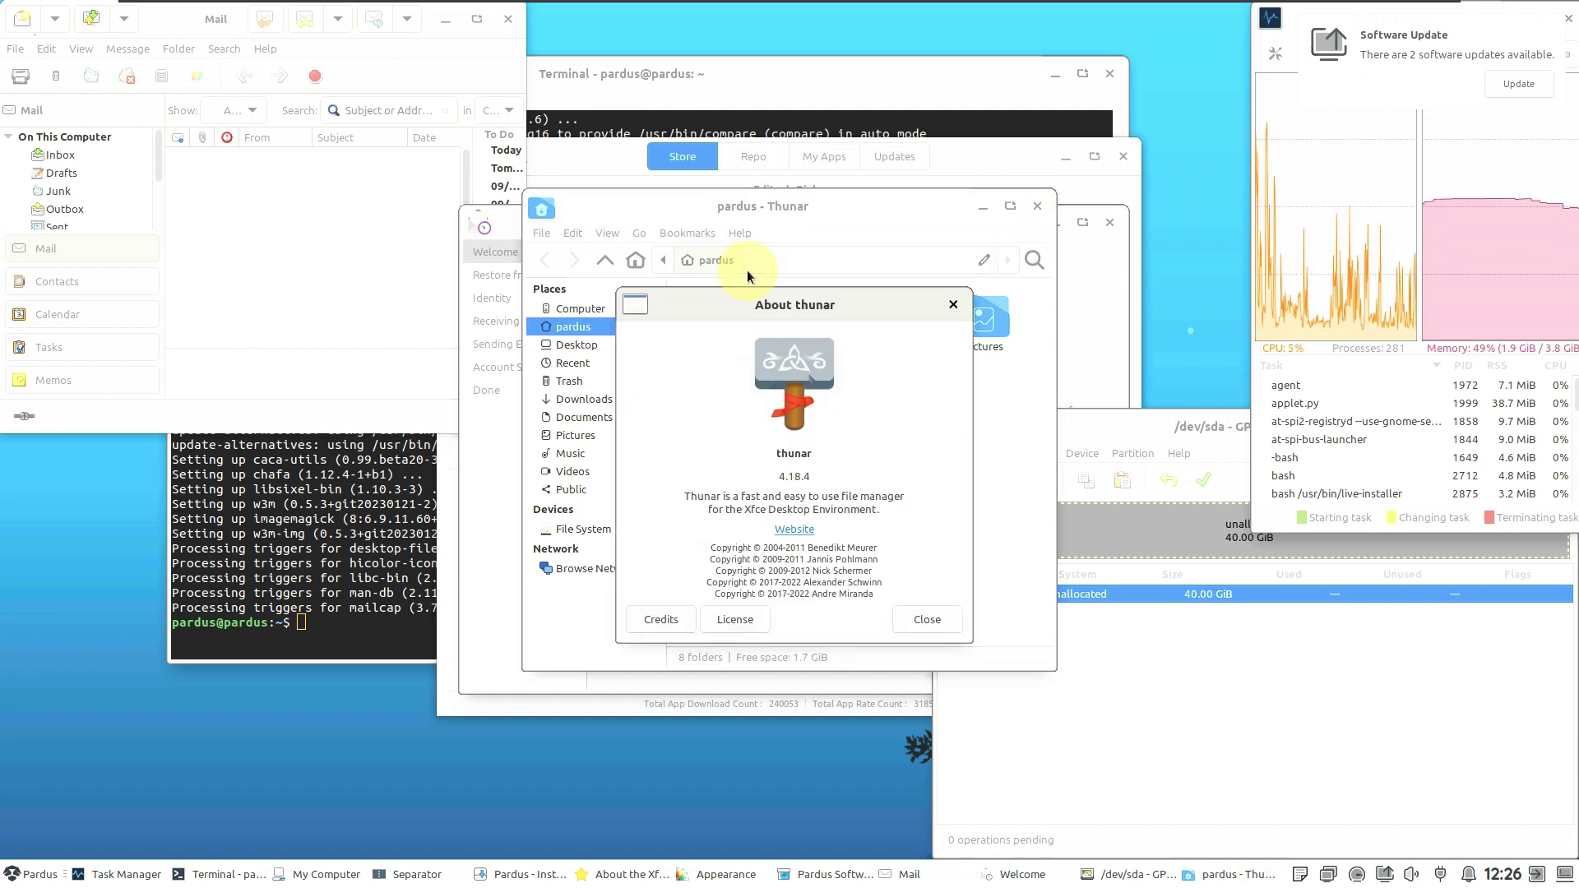
pyautogui.click(940, 598)
pyautogui.click(1037, 206)
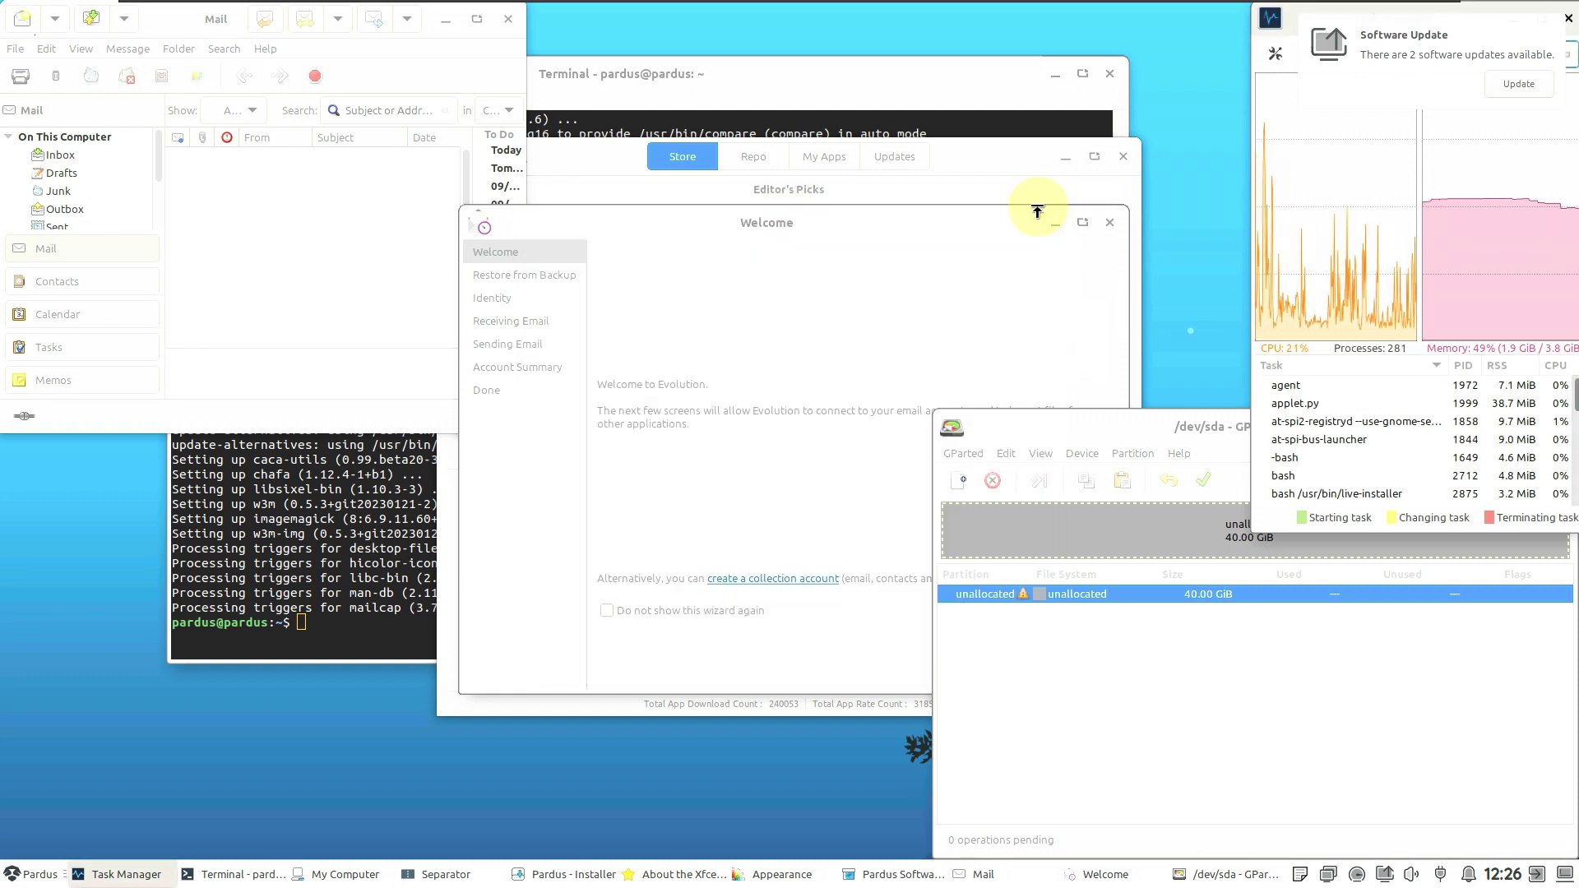
# Step: Step through Evolution's welcome assistant to the Identity page, cancel it, and dismiss the exclusive lock message
pyautogui.click(930, 222)
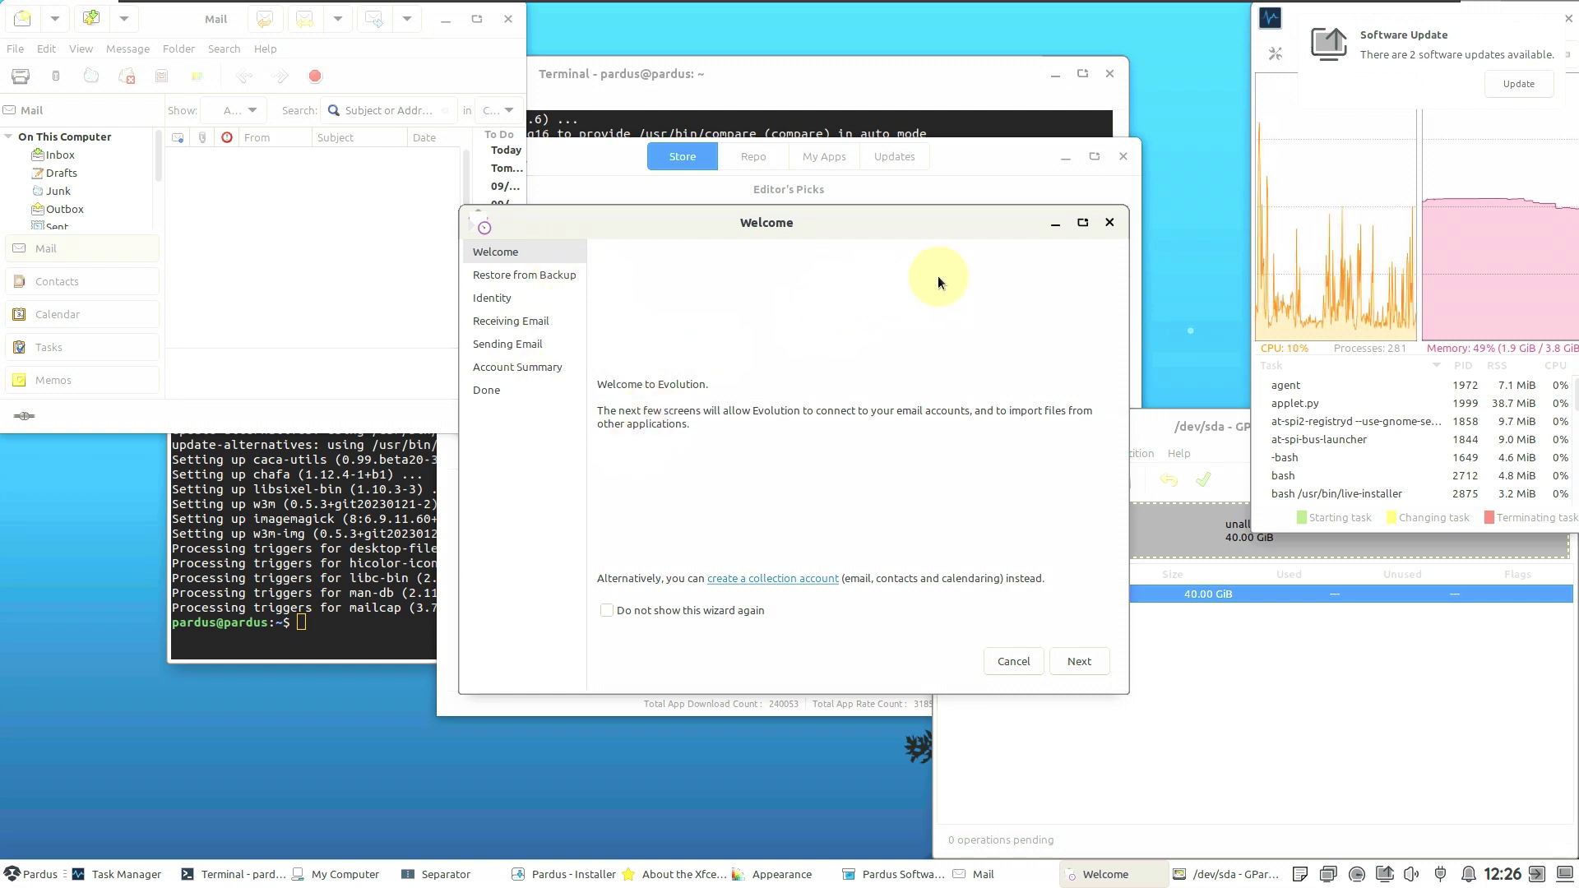
pyautogui.click(1068, 662)
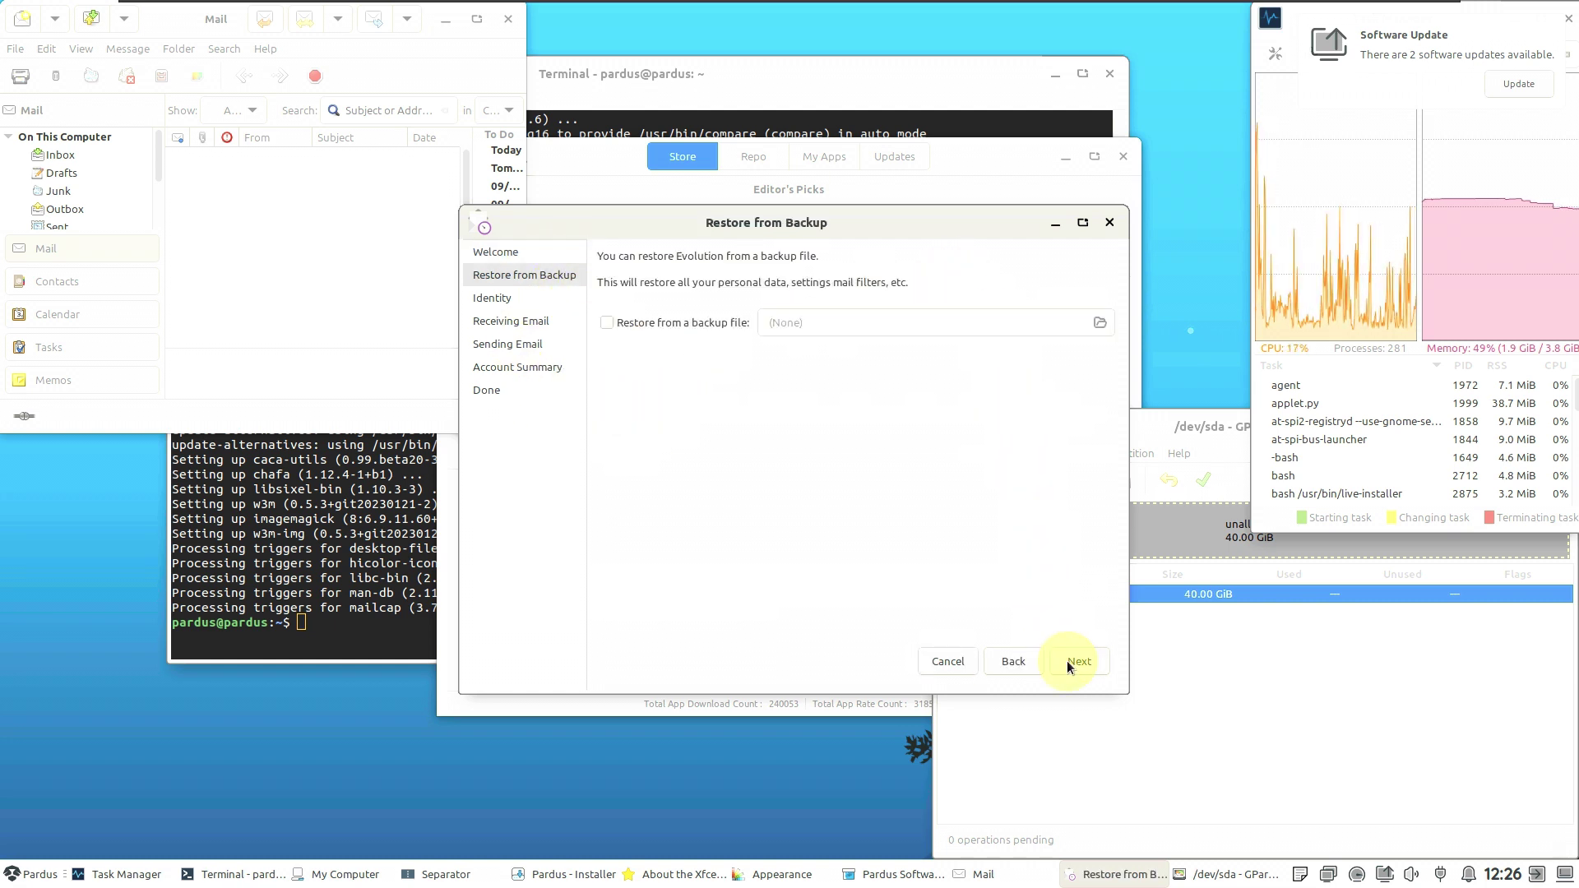
pyautogui.click(1059, 661)
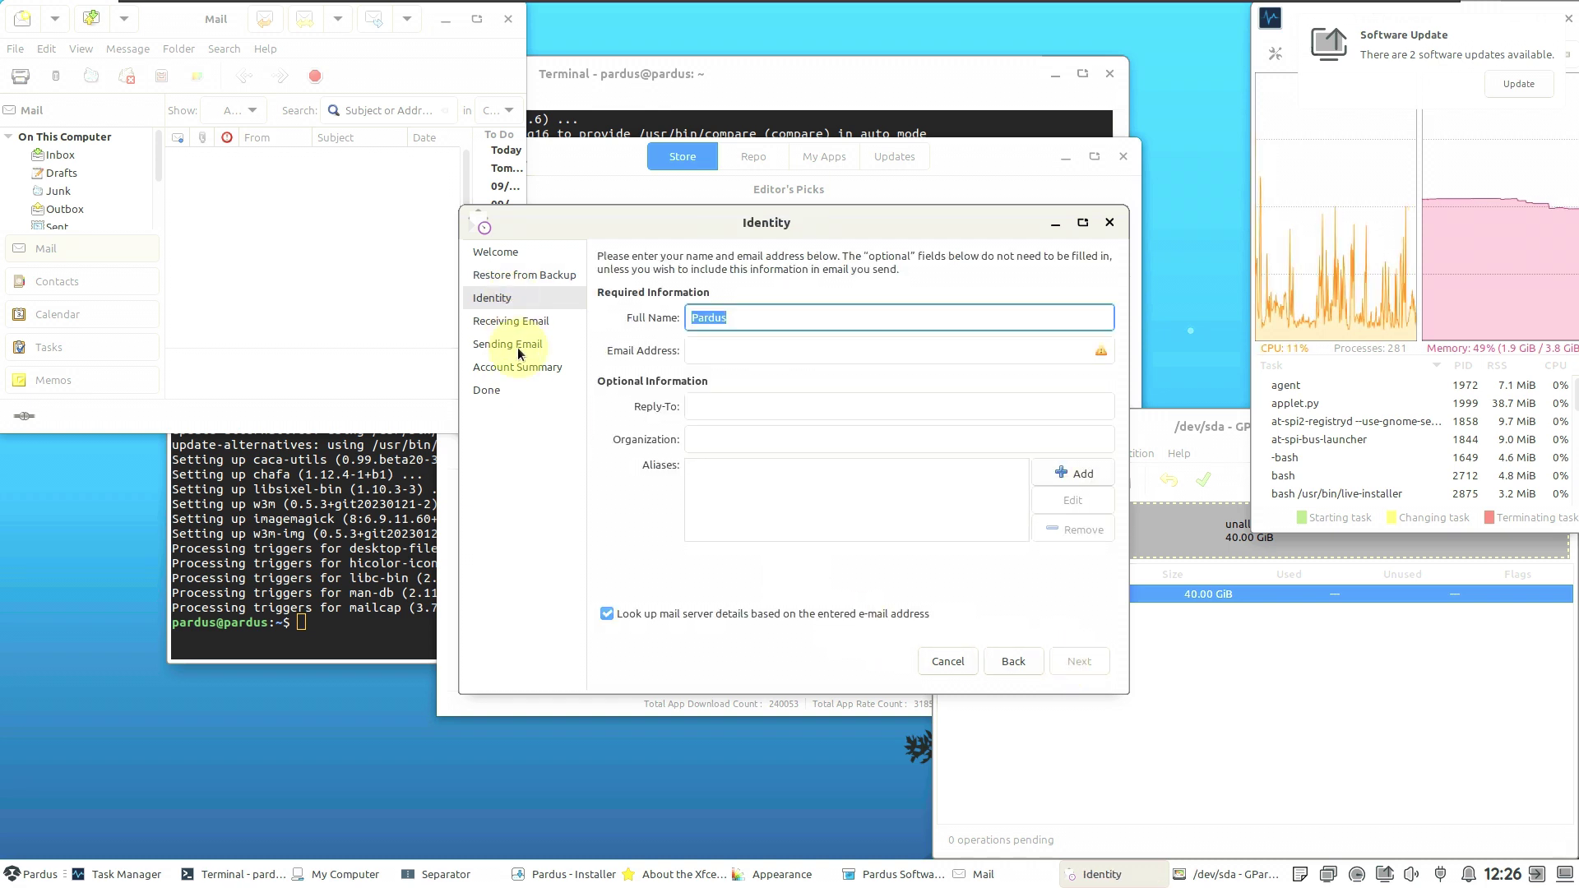
pyautogui.click(969, 665)
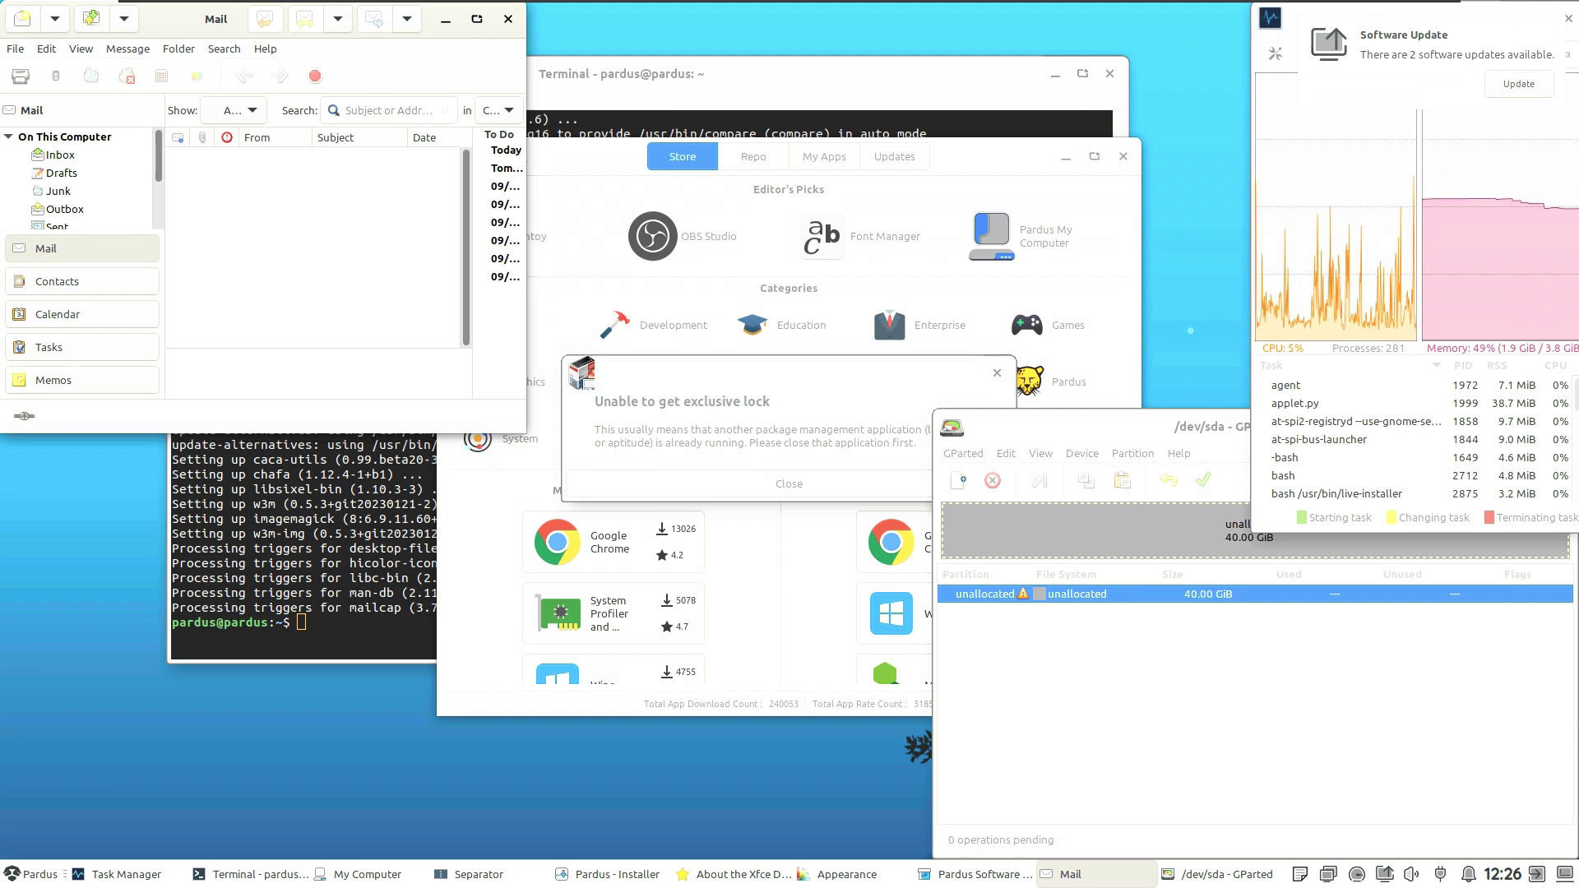
pyautogui.click(730, 487)
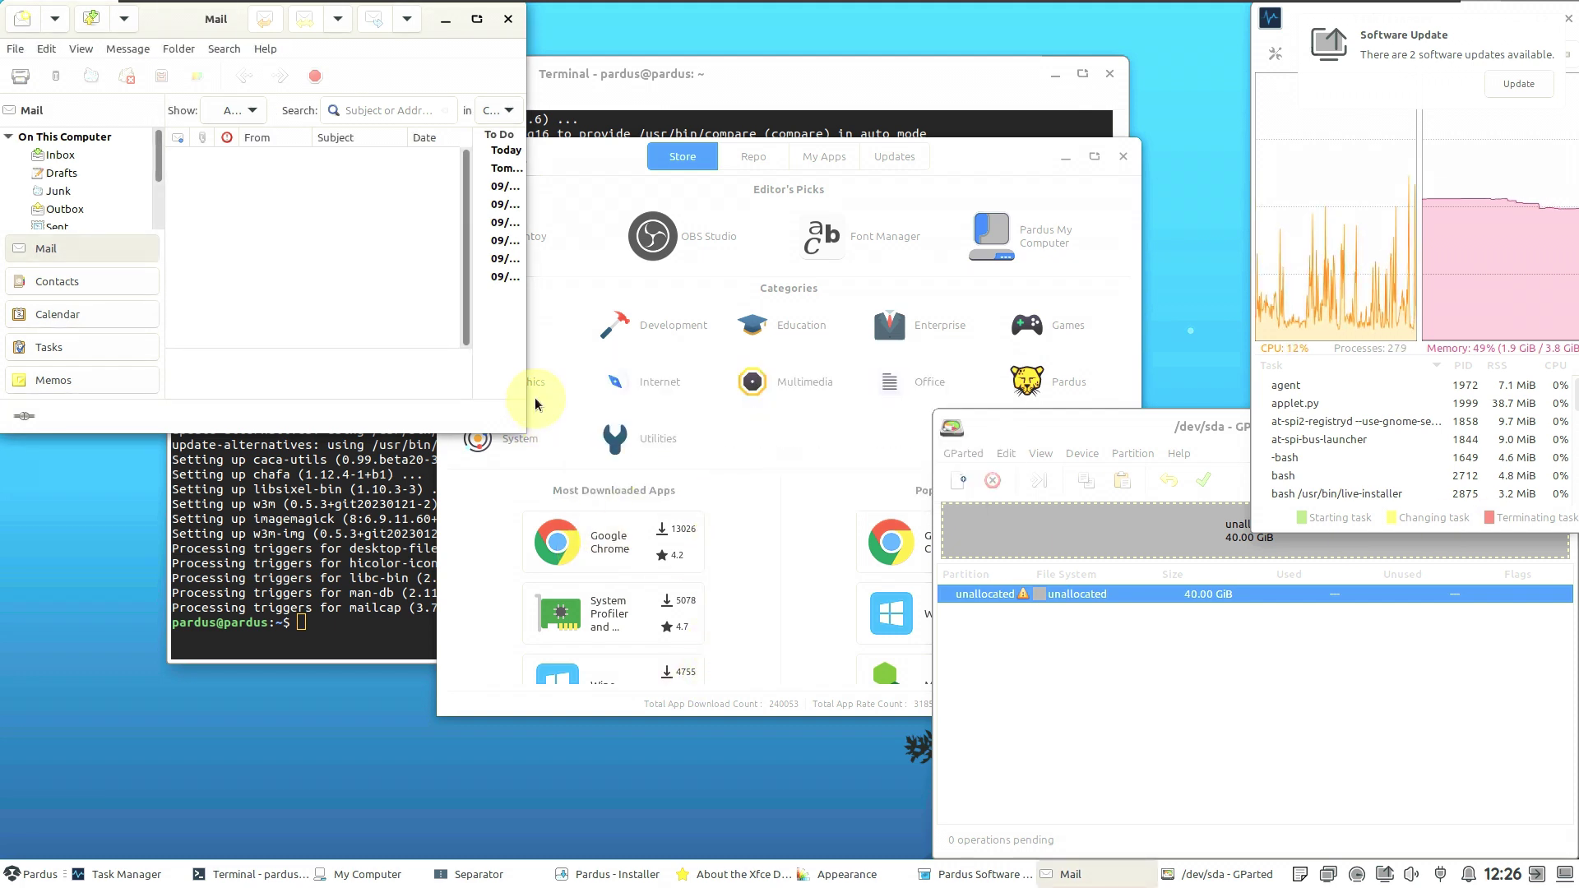
# Step: Bring the terminal forward, review its earlier output and run neofetch to display the system information
pyautogui.click(686, 83)
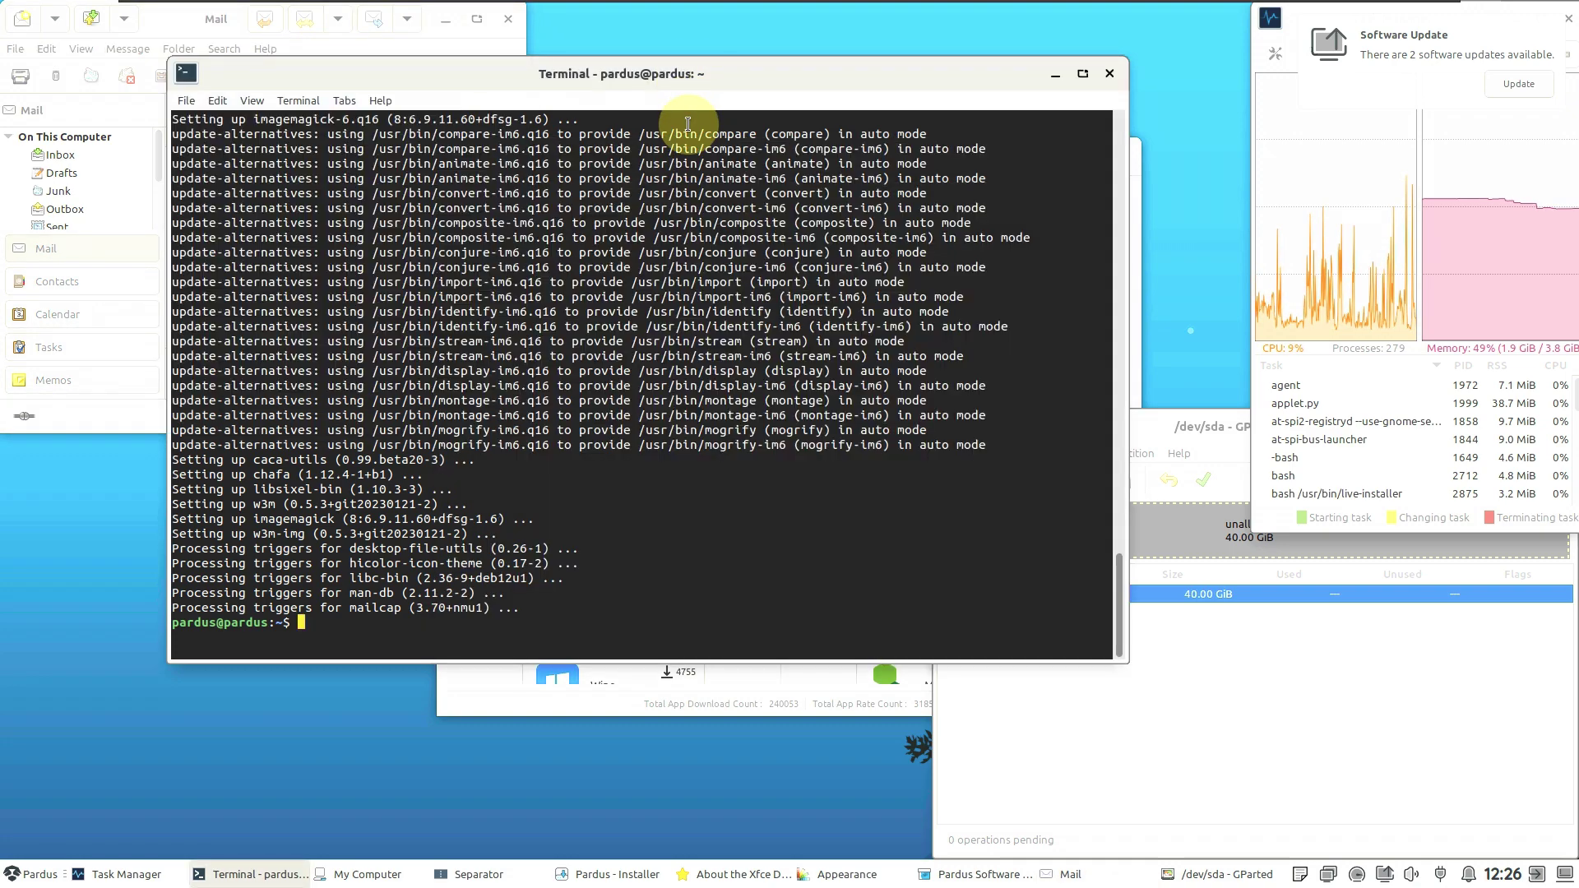
pyautogui.scroll(10, 415, 606)
pyautogui.scroll(20, 418, 608)
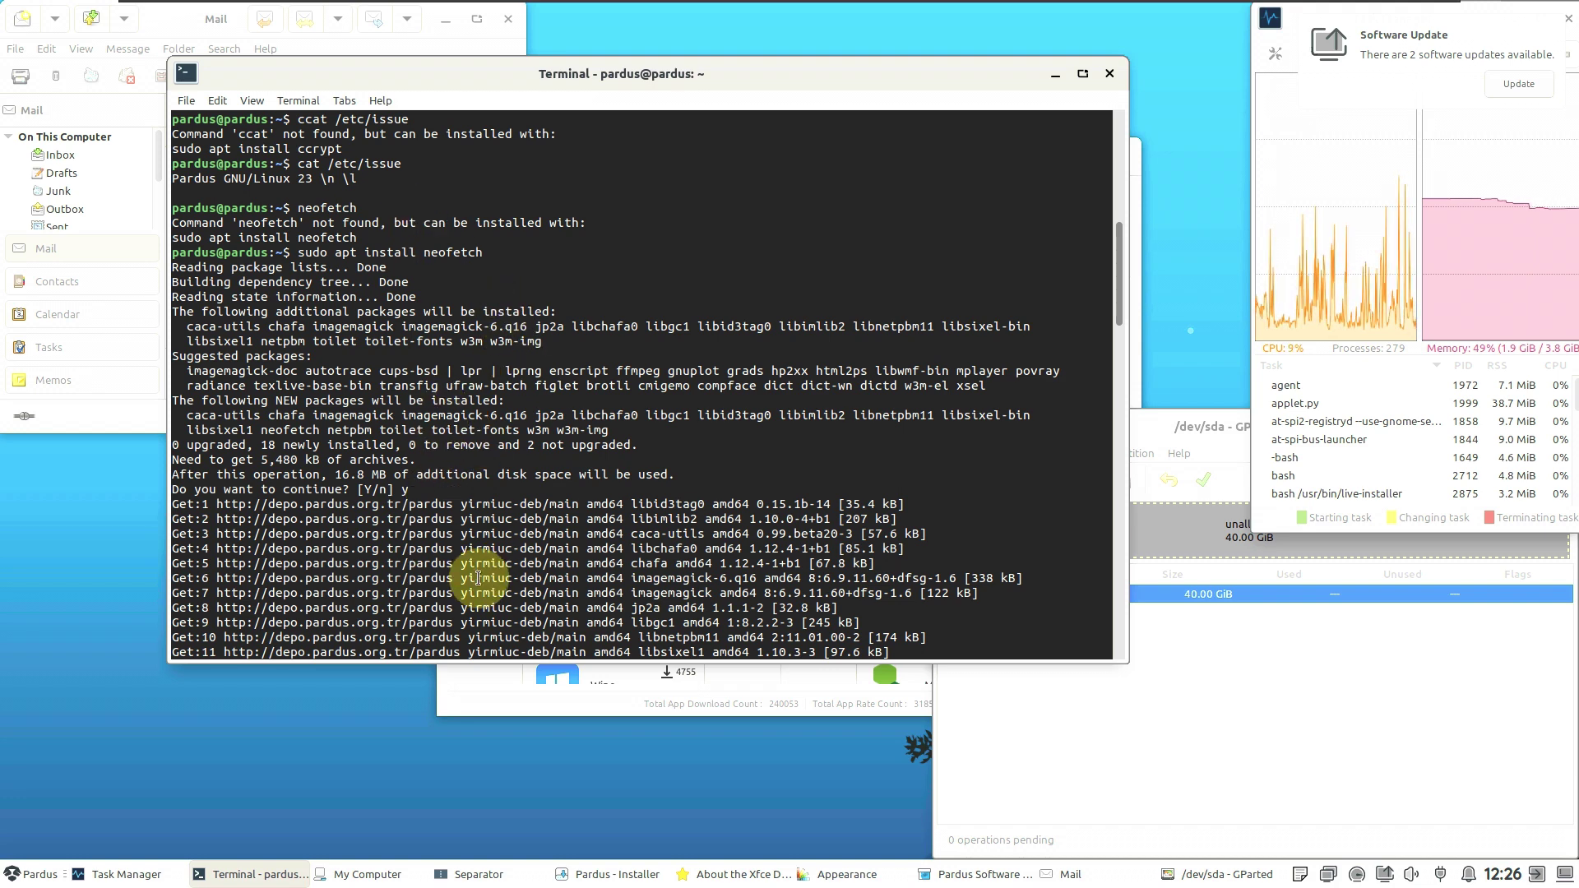
pyautogui.scroll(-14, 460, 567)
pyautogui.scroll(-20, 478, 578)
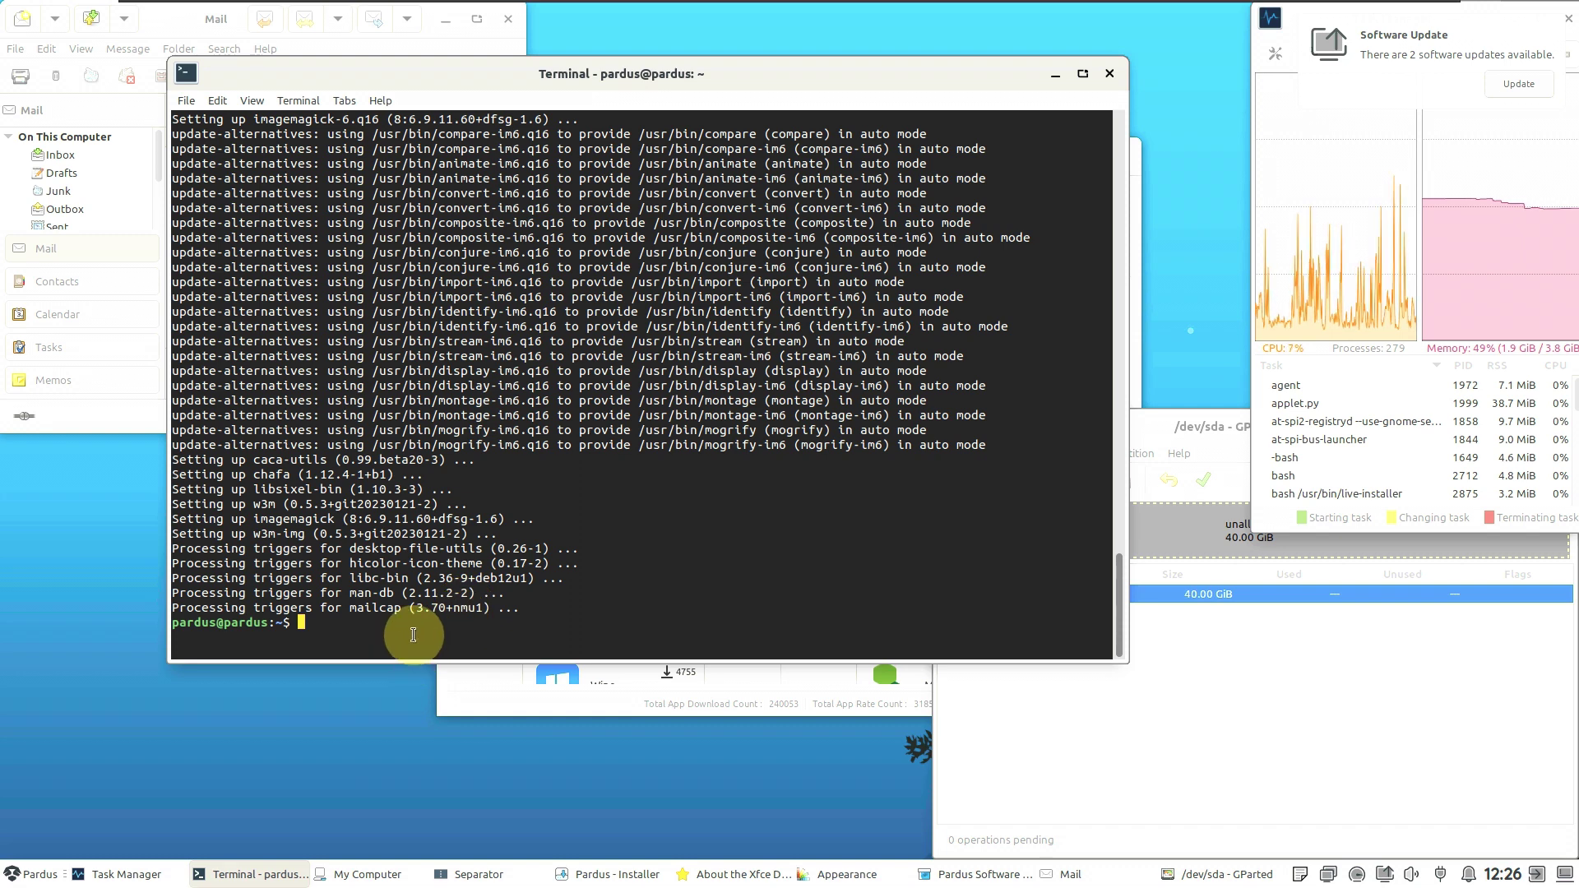
pyautogui.write('eofetch')
pyautogui.press('Return')
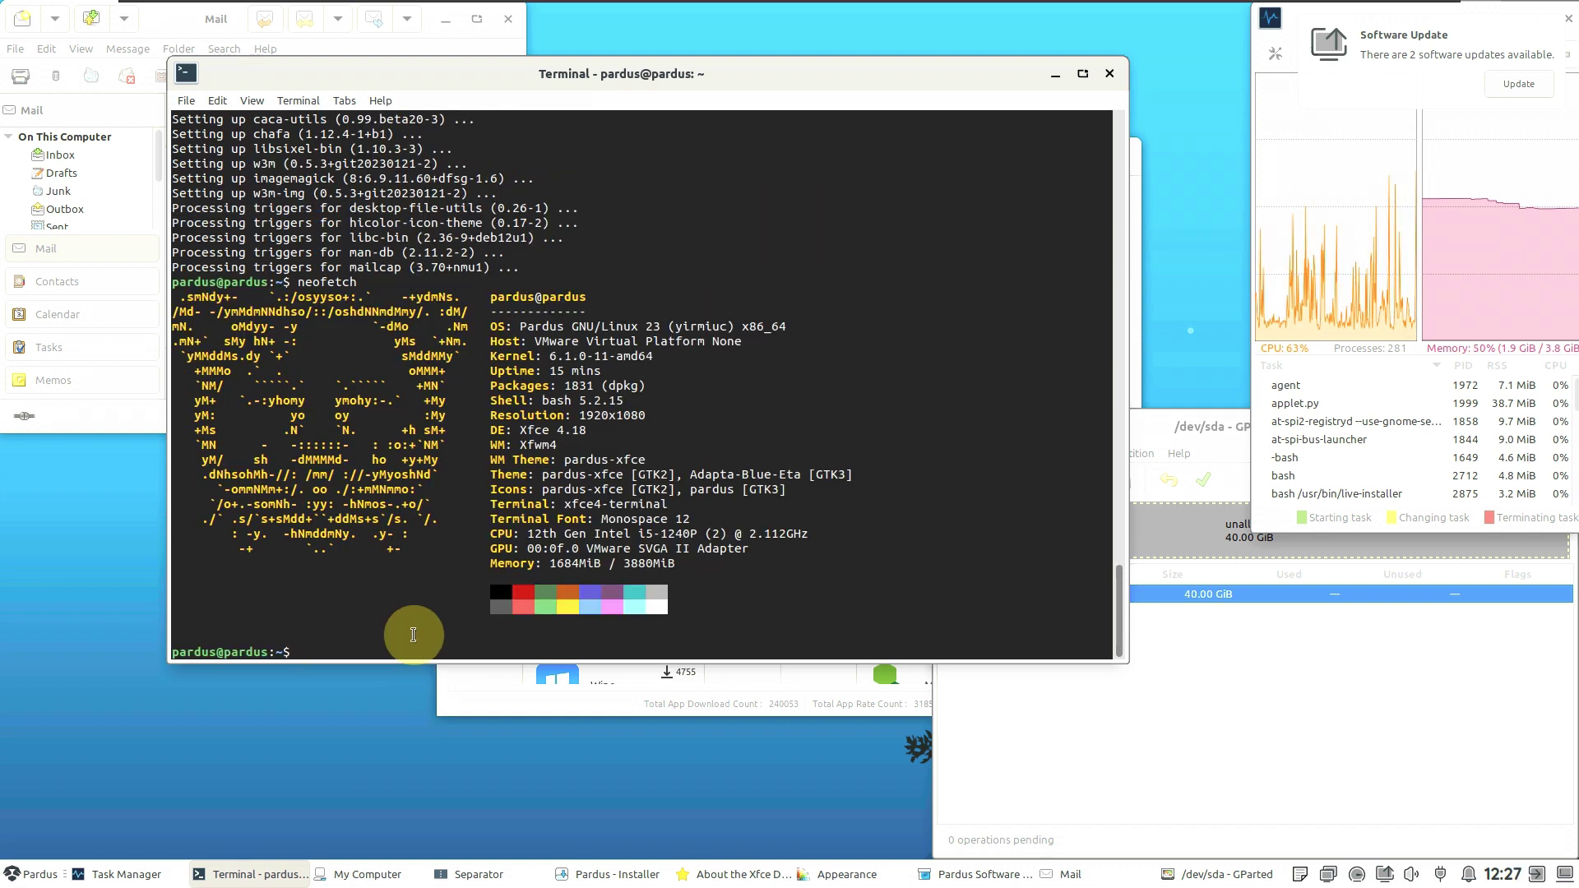
# Step: Try to run htop, and install it by copying the suggested "sudo apt install htop" command to the prompt and running it
pyautogui.write('htop')
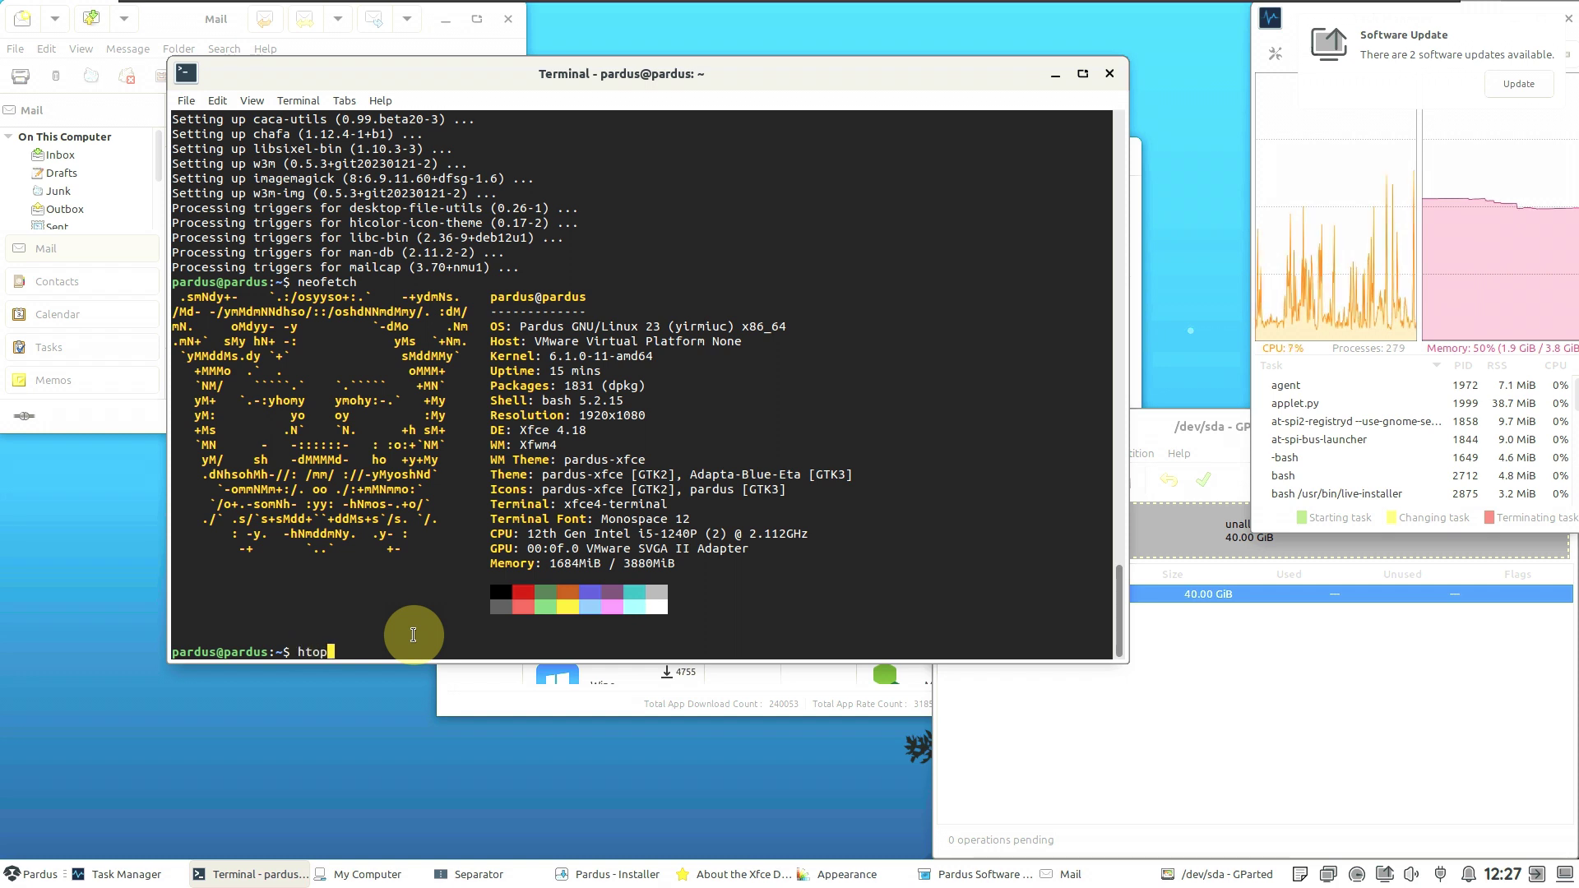
pyautogui.press('Return')
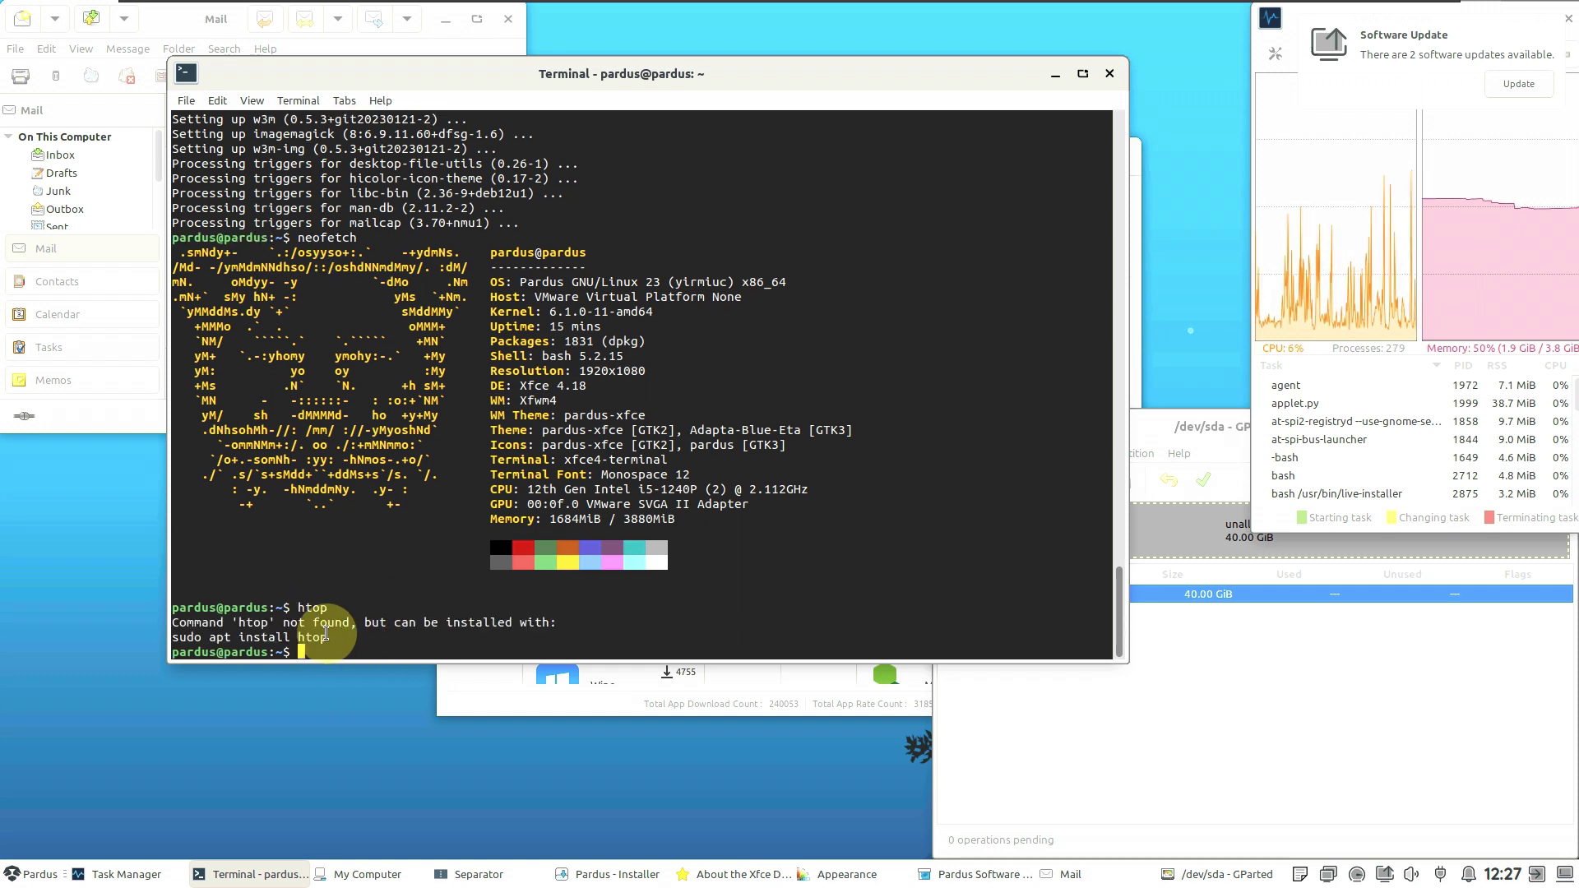
pyautogui.moveTo(325, 633); pyautogui.dragTo(171, 638)
pyautogui.rightClick(171, 637)
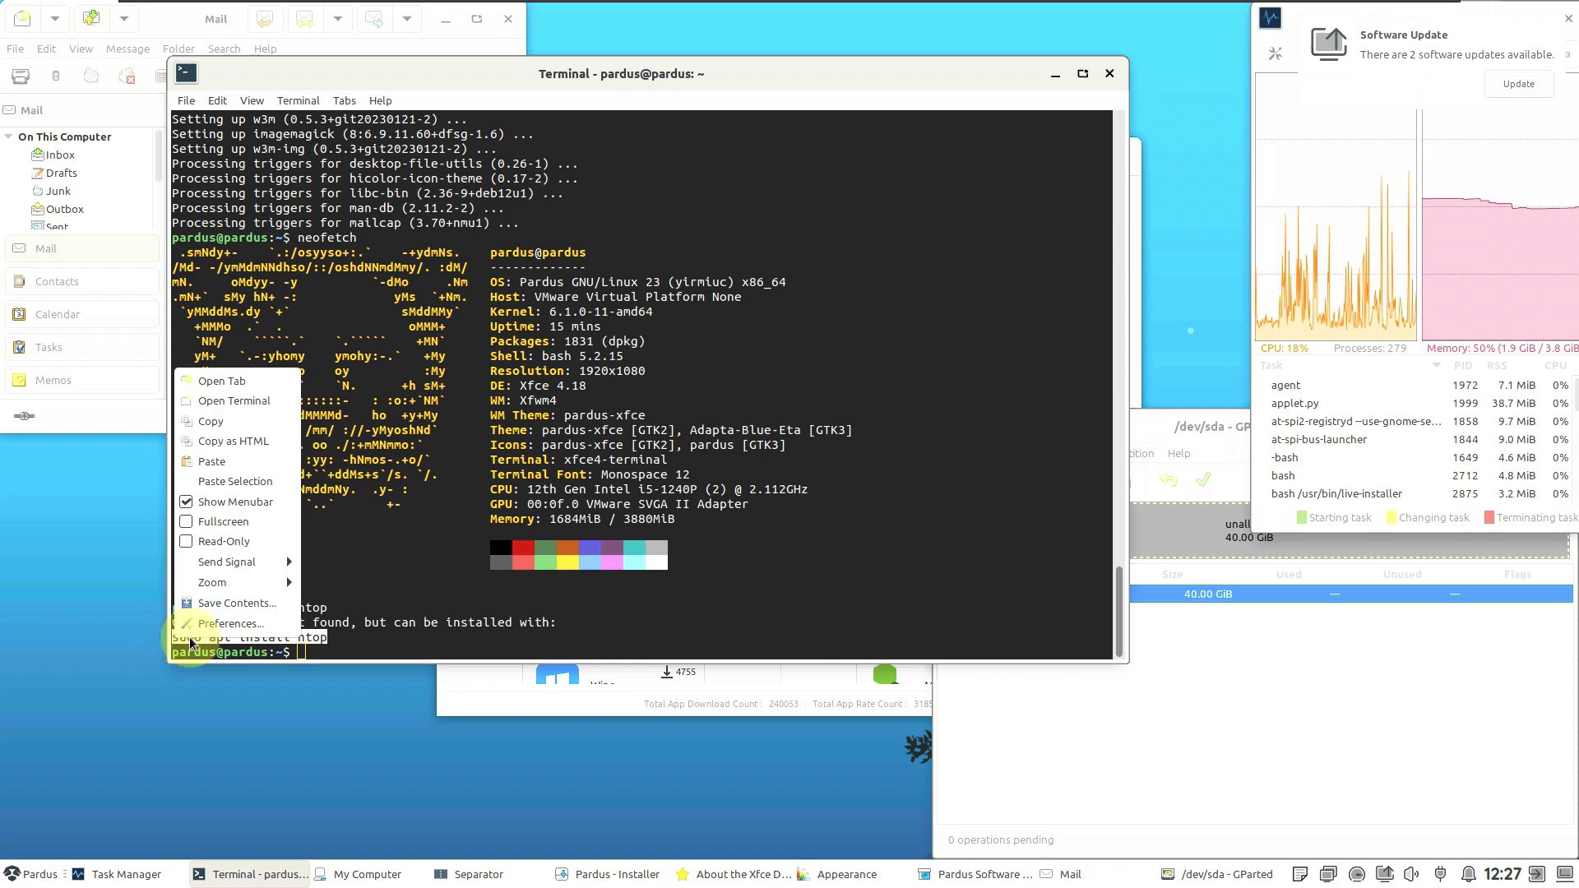
pyautogui.click(197, 418)
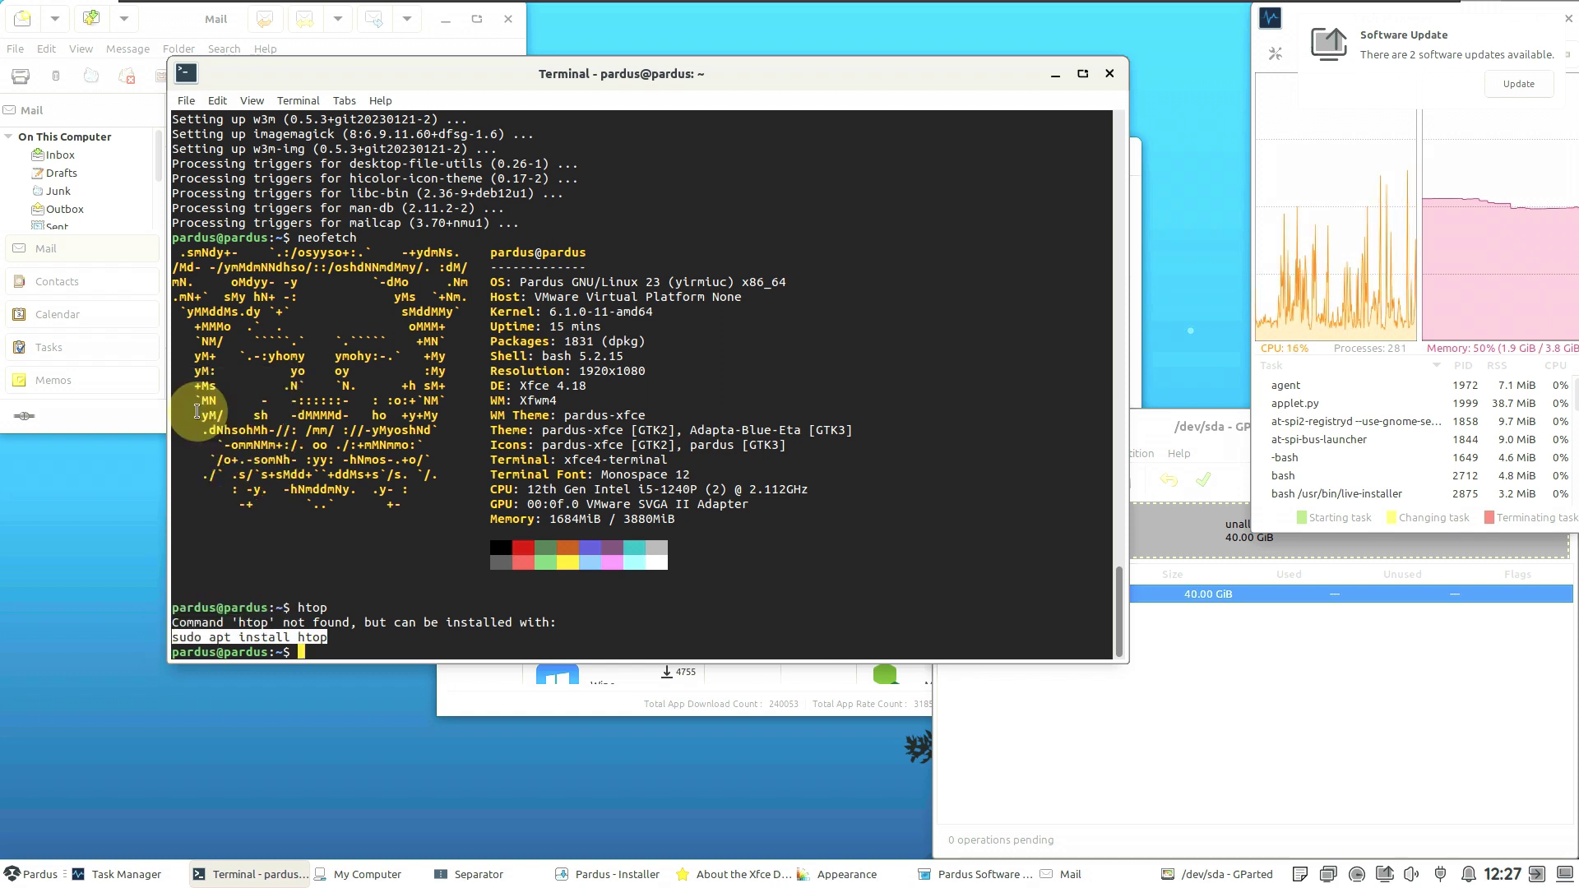
pyautogui.rightClick(315, 651)
pyautogui.click(352, 477)
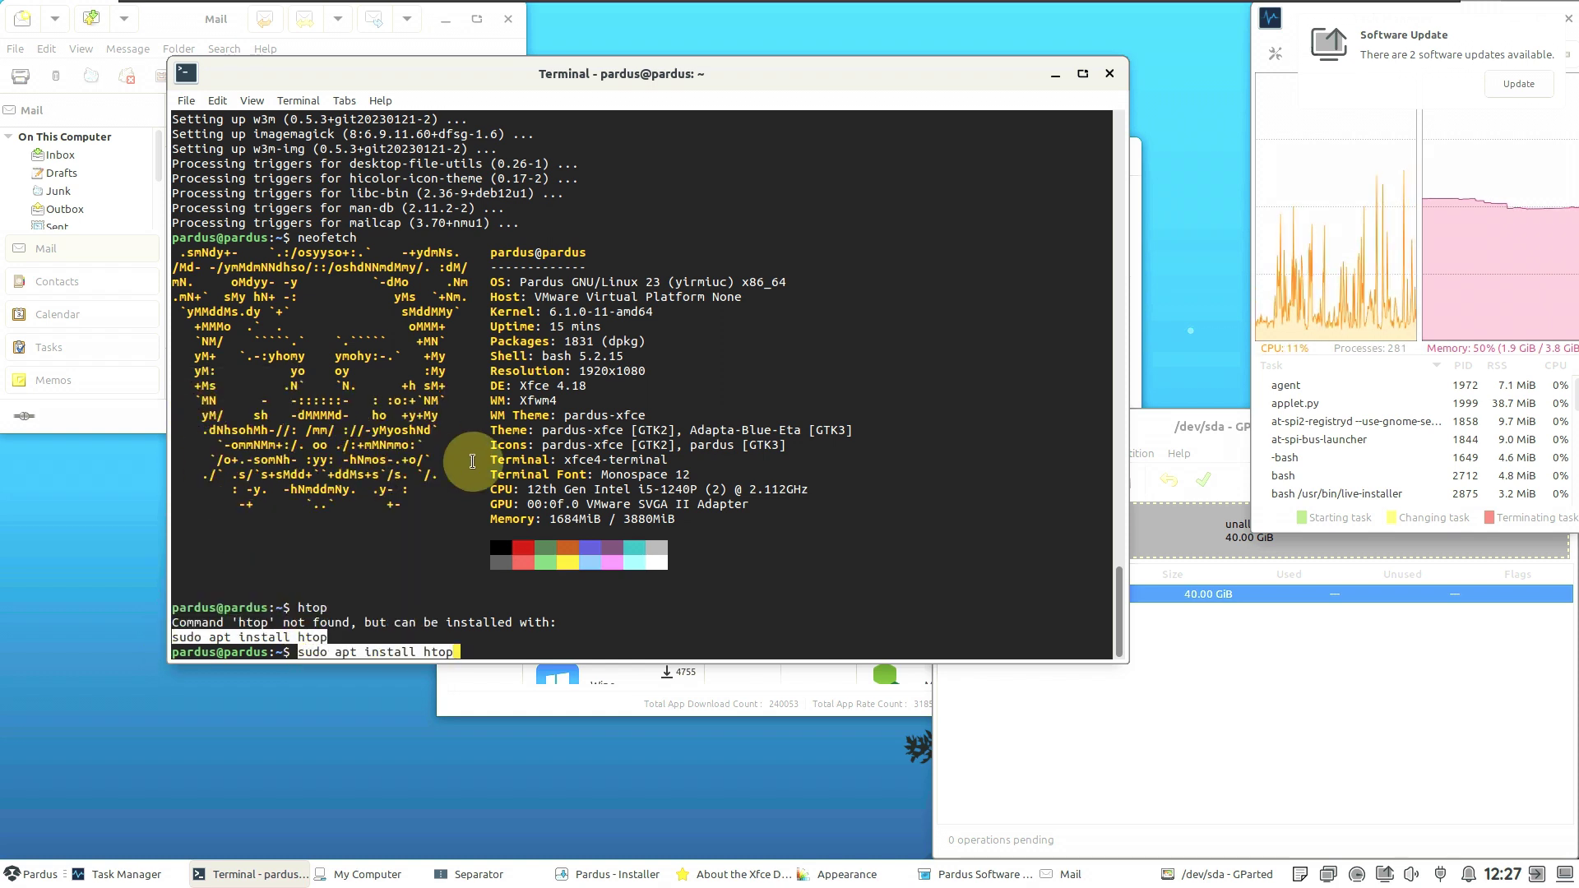
pyautogui.press('Return')
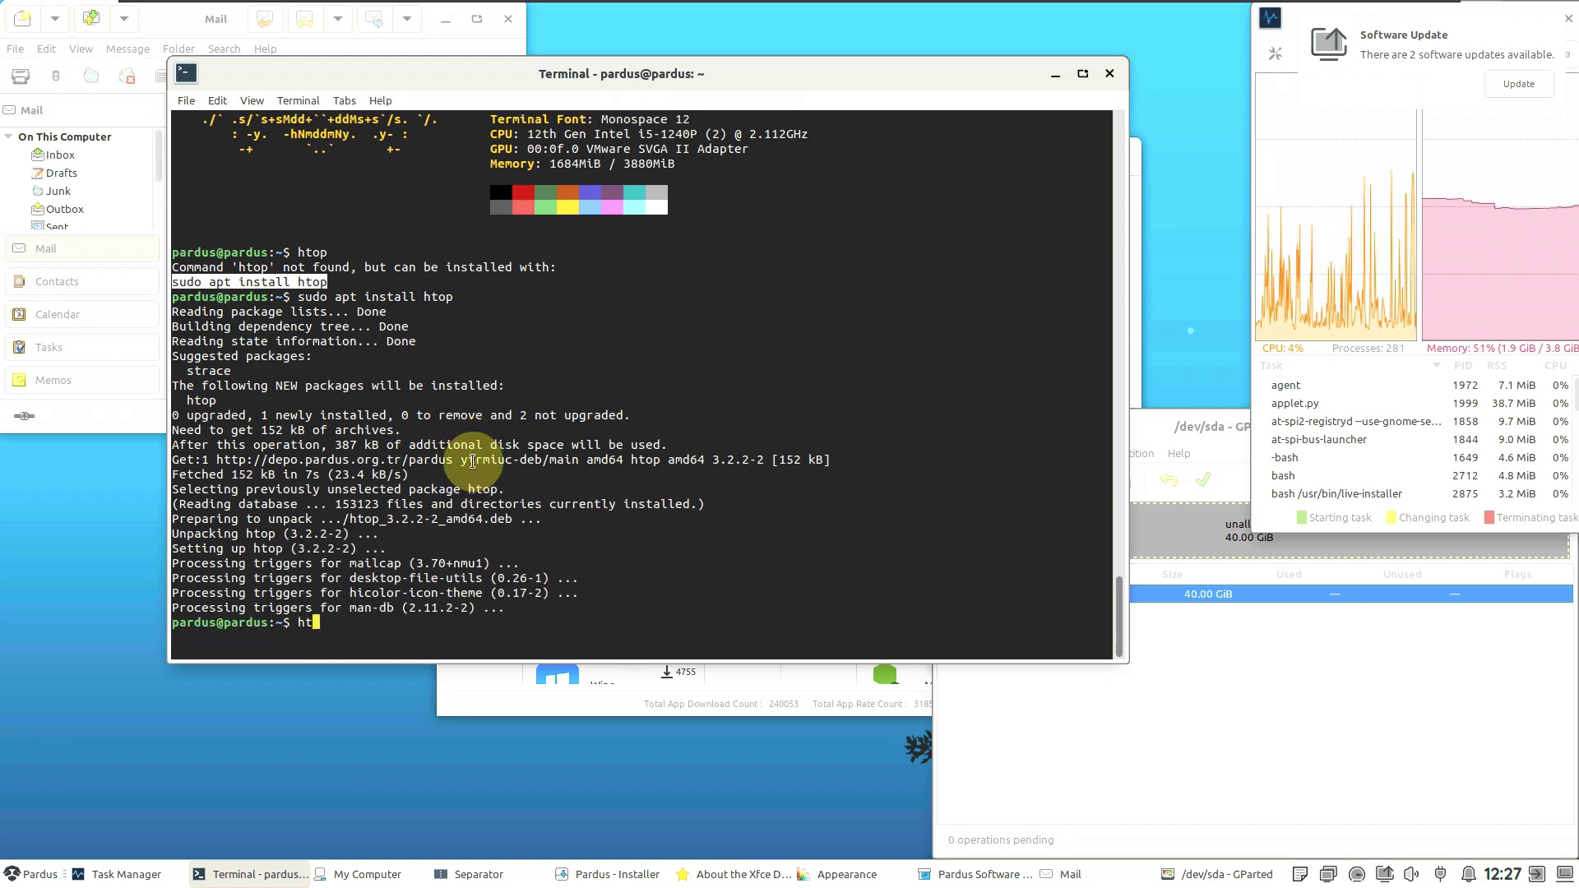
# Step: Run htop and examine the CPU and memory meters and the list of running processes
pyautogui.press('Return')
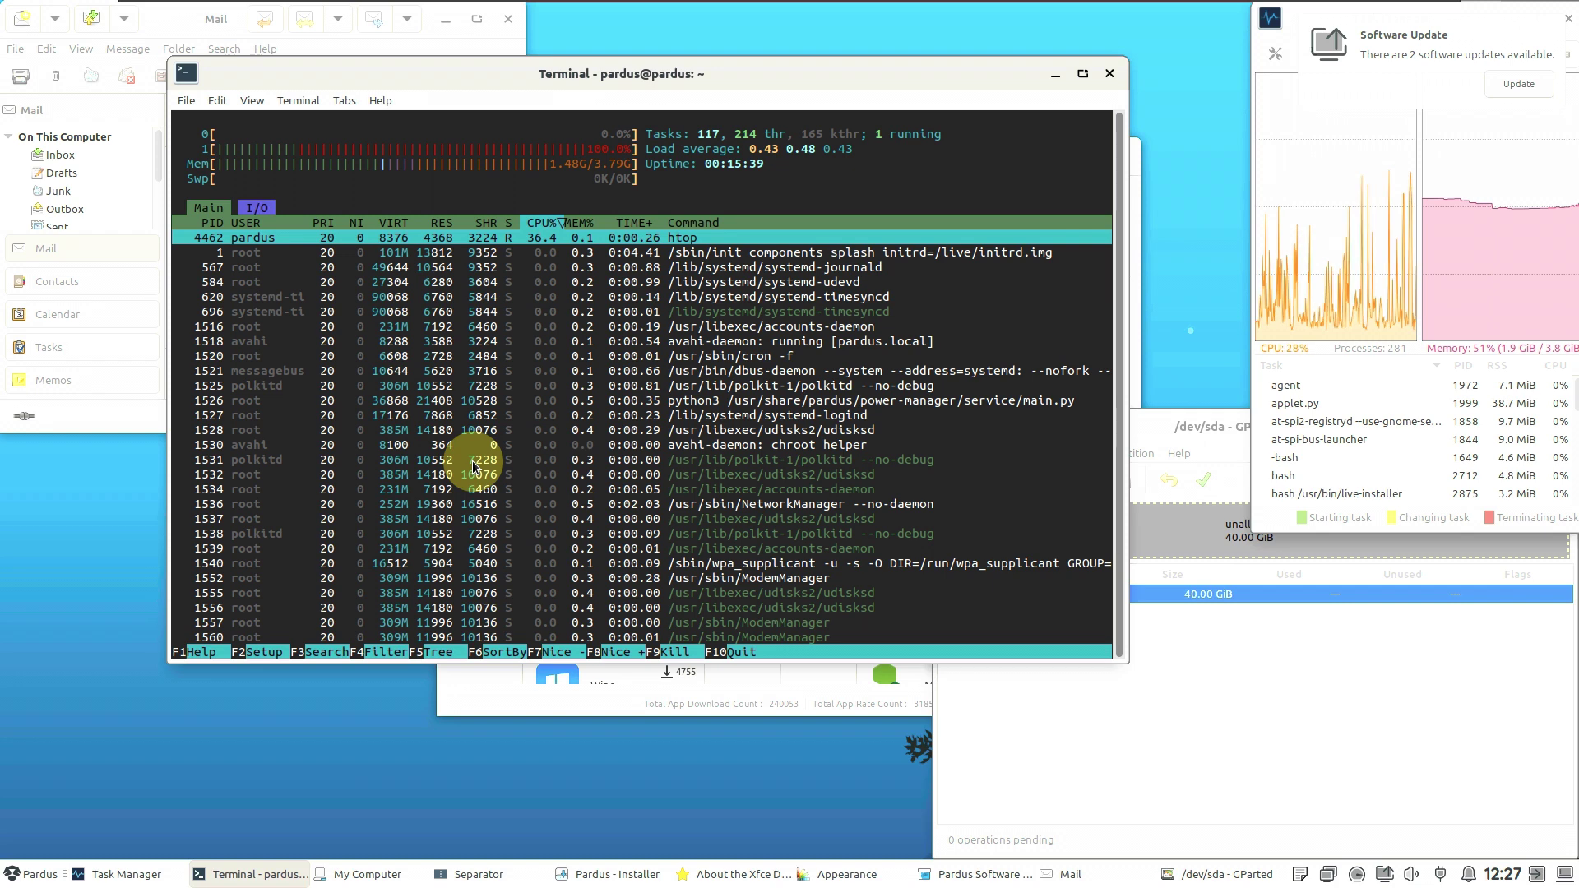
pyautogui.scroll(-5, 473, 465)
pyautogui.scroll(-5, 596, 360)
# Step: Check the terminal emulator's version in the About xfce4-terminal dialog and close the dialog
pyautogui.click(382, 101)
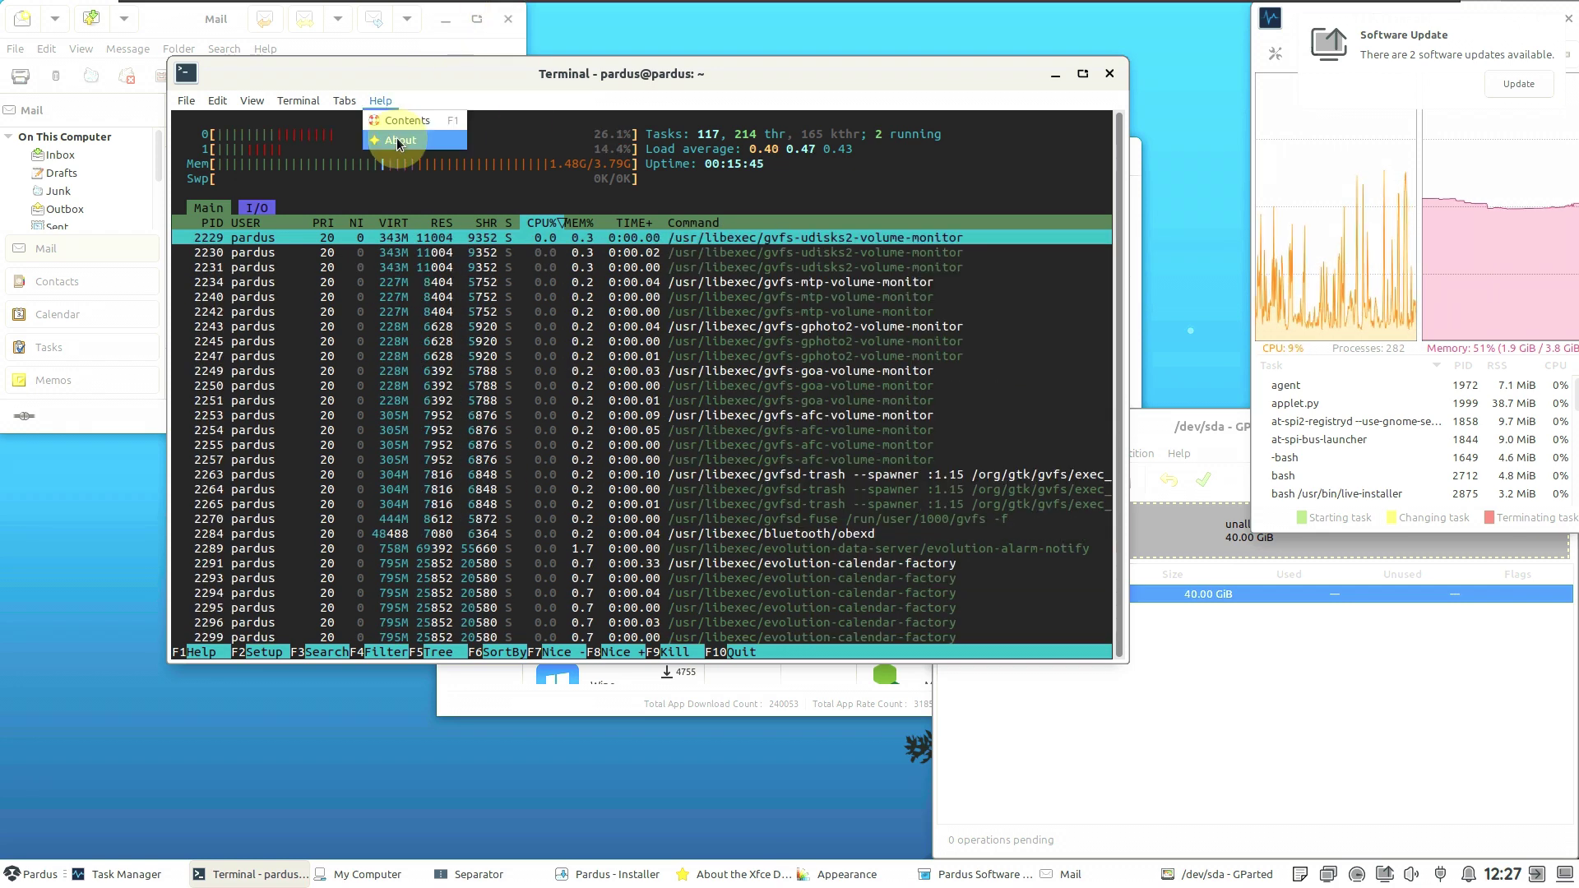
pyautogui.click(397, 141)
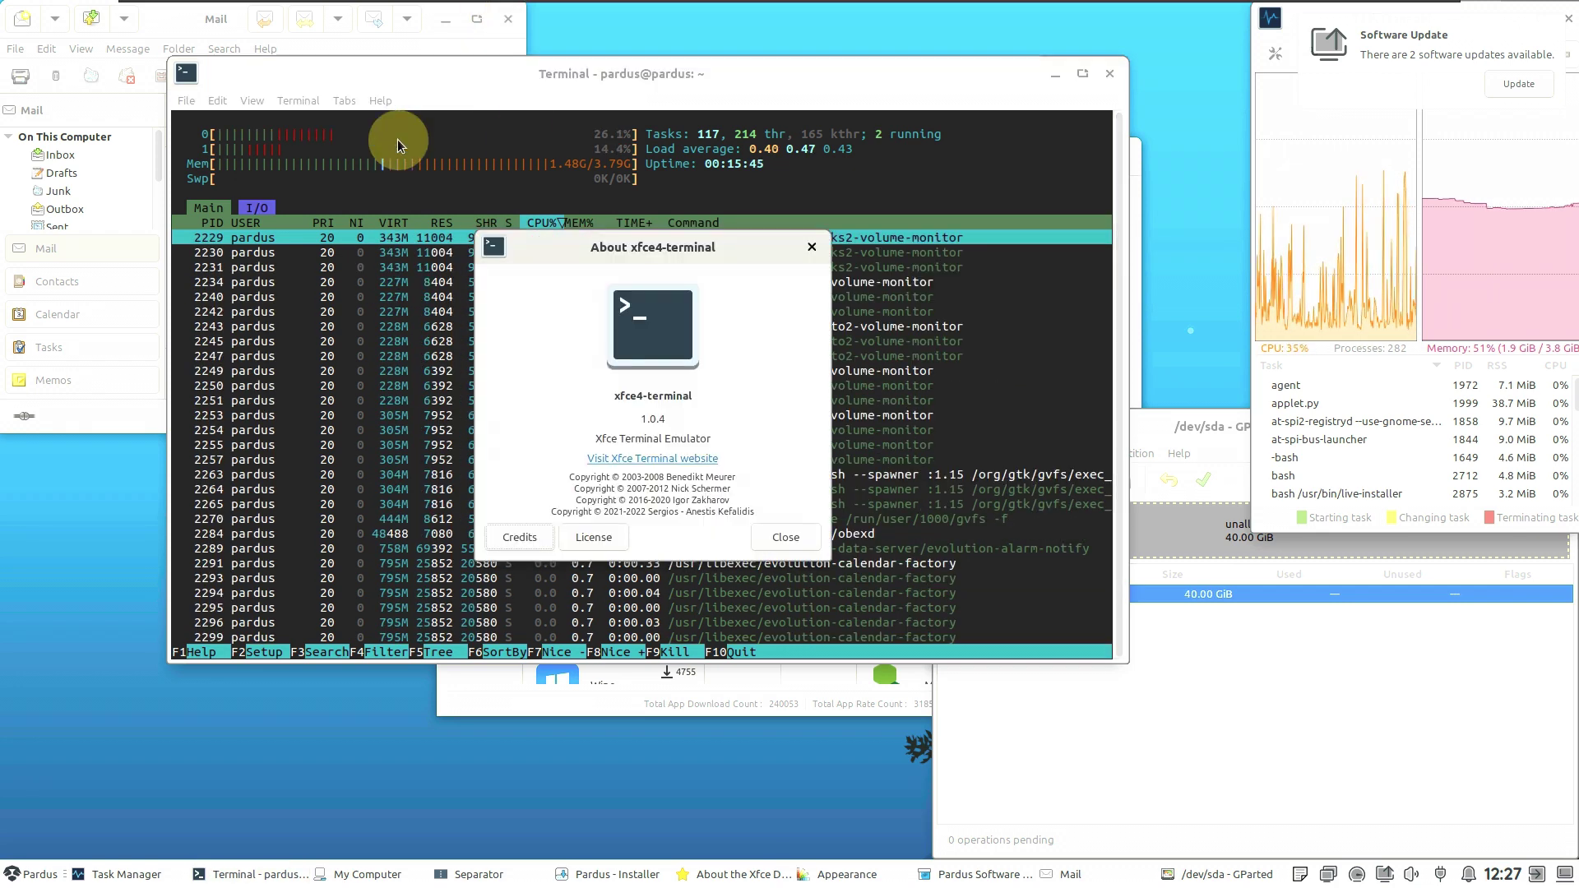
pyautogui.click(810, 246)
# Step: Close the terminal window and confirm ending the htop process still running in it
pyautogui.click(186, 102)
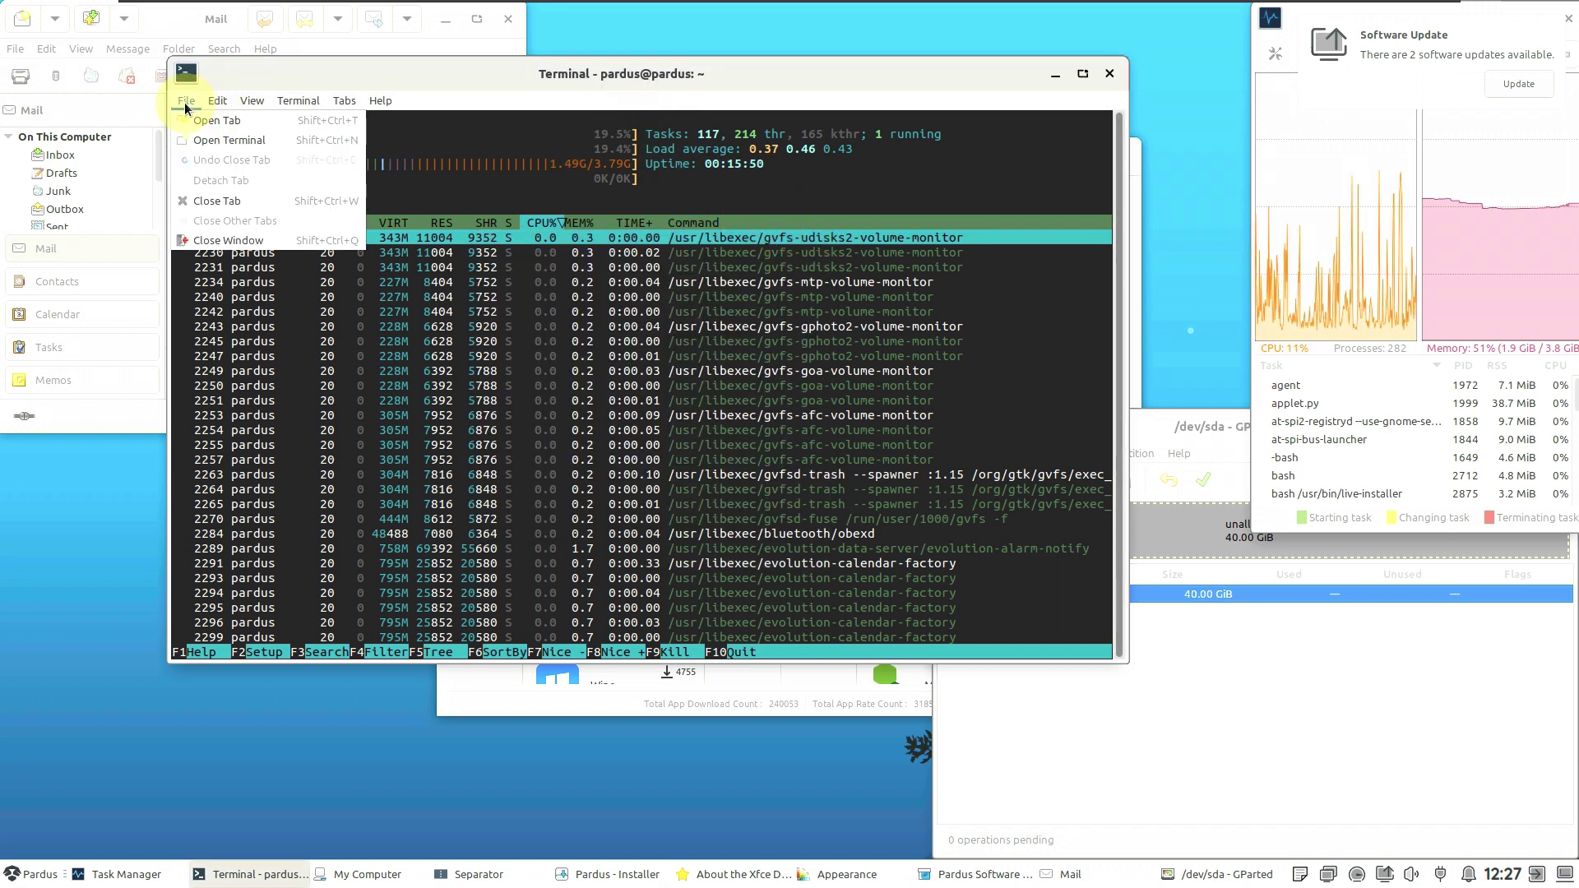
pyautogui.click(239, 240)
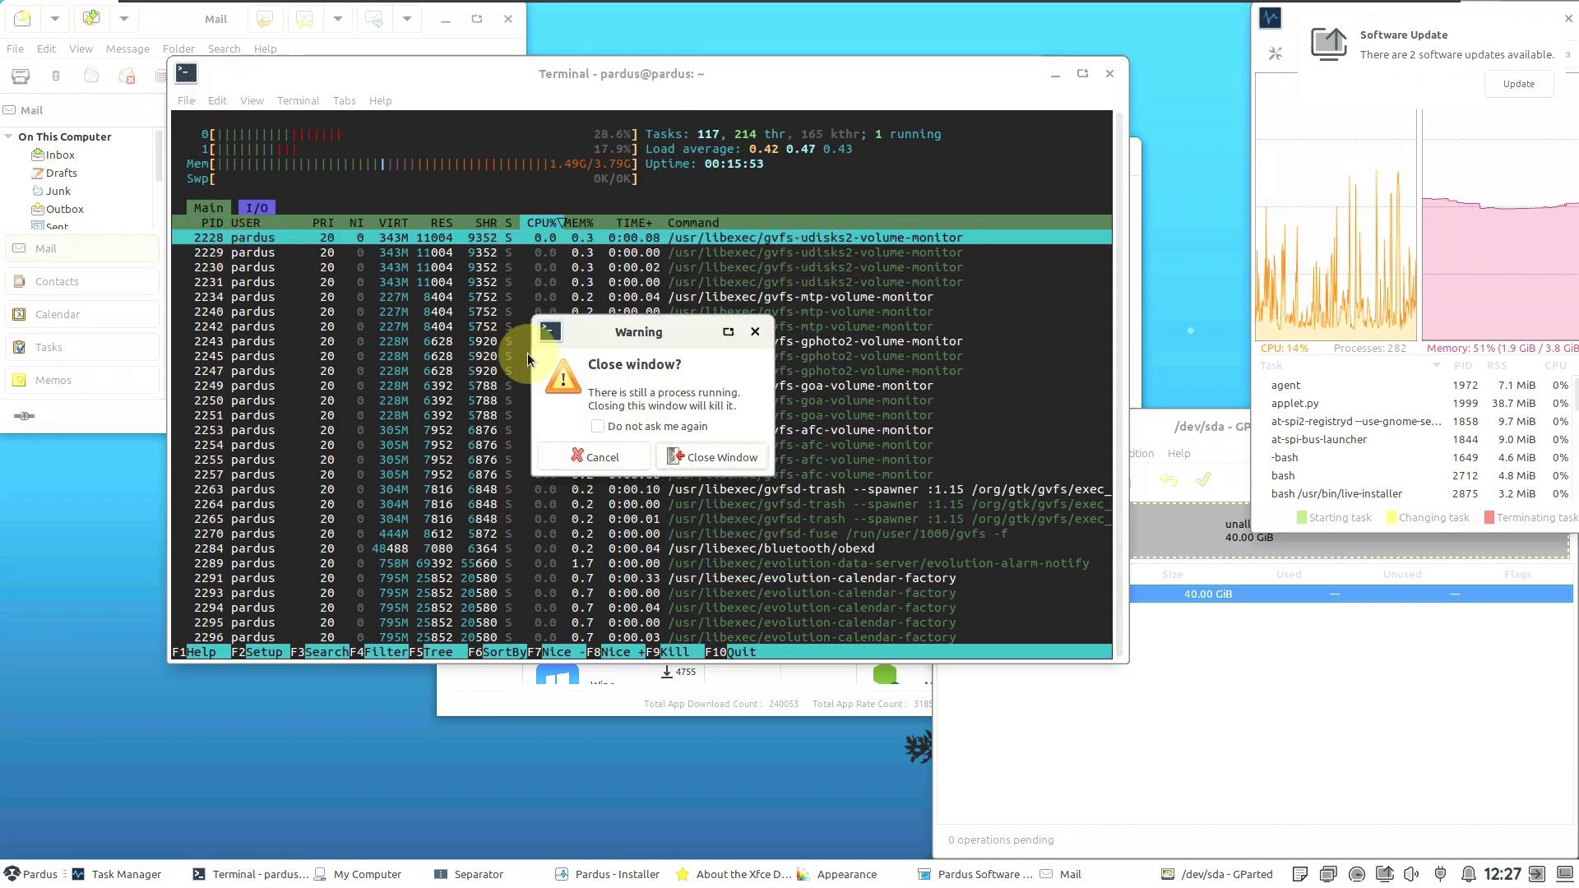
pyautogui.click(691, 458)
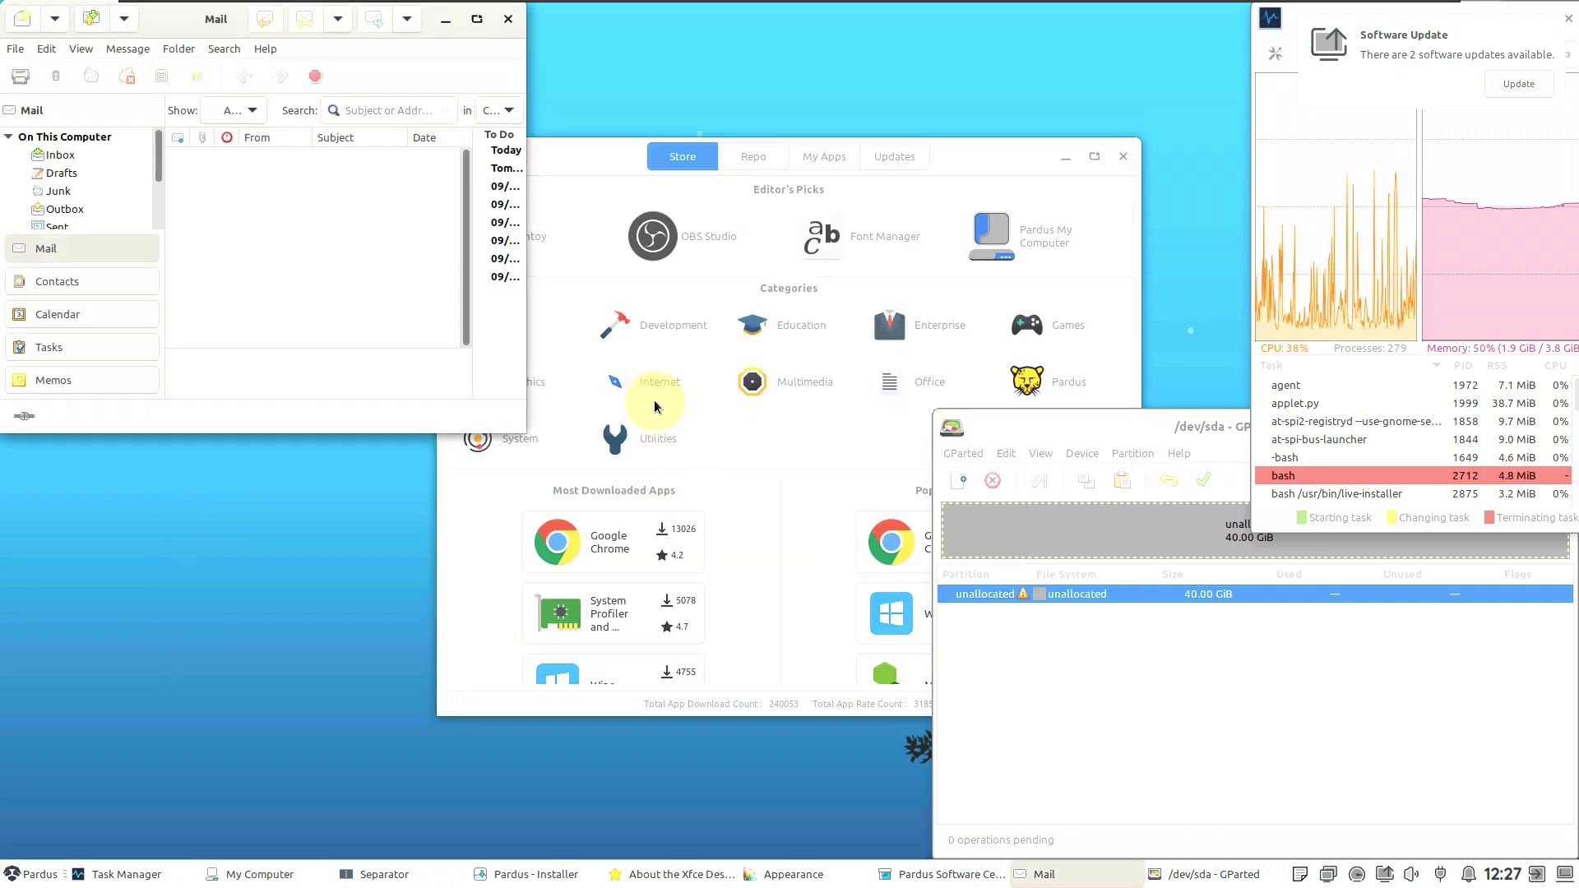
# Step: Check GParted's version in the About GParted dialog, and close both the dialog and GParted
pyautogui.moveTo(1093, 427); pyautogui.dragTo(382, 192)
pyautogui.click(489, 225)
pyautogui.click(488, 225)
pyautogui.click(488, 225)
pyautogui.click(518, 272)
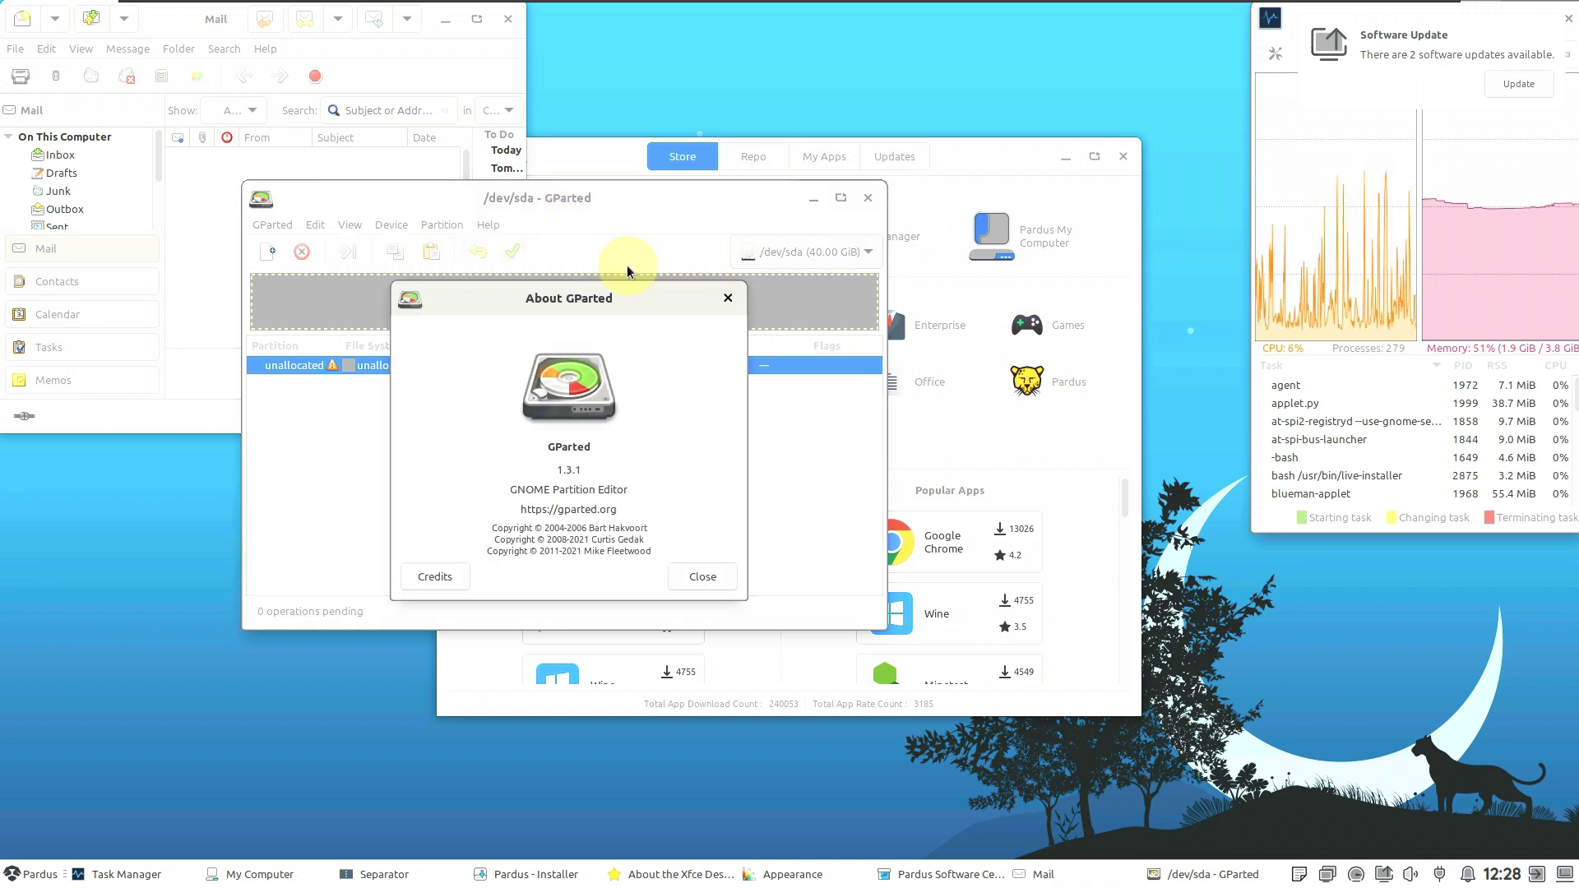
pyautogui.click(727, 298)
pyautogui.click(867, 197)
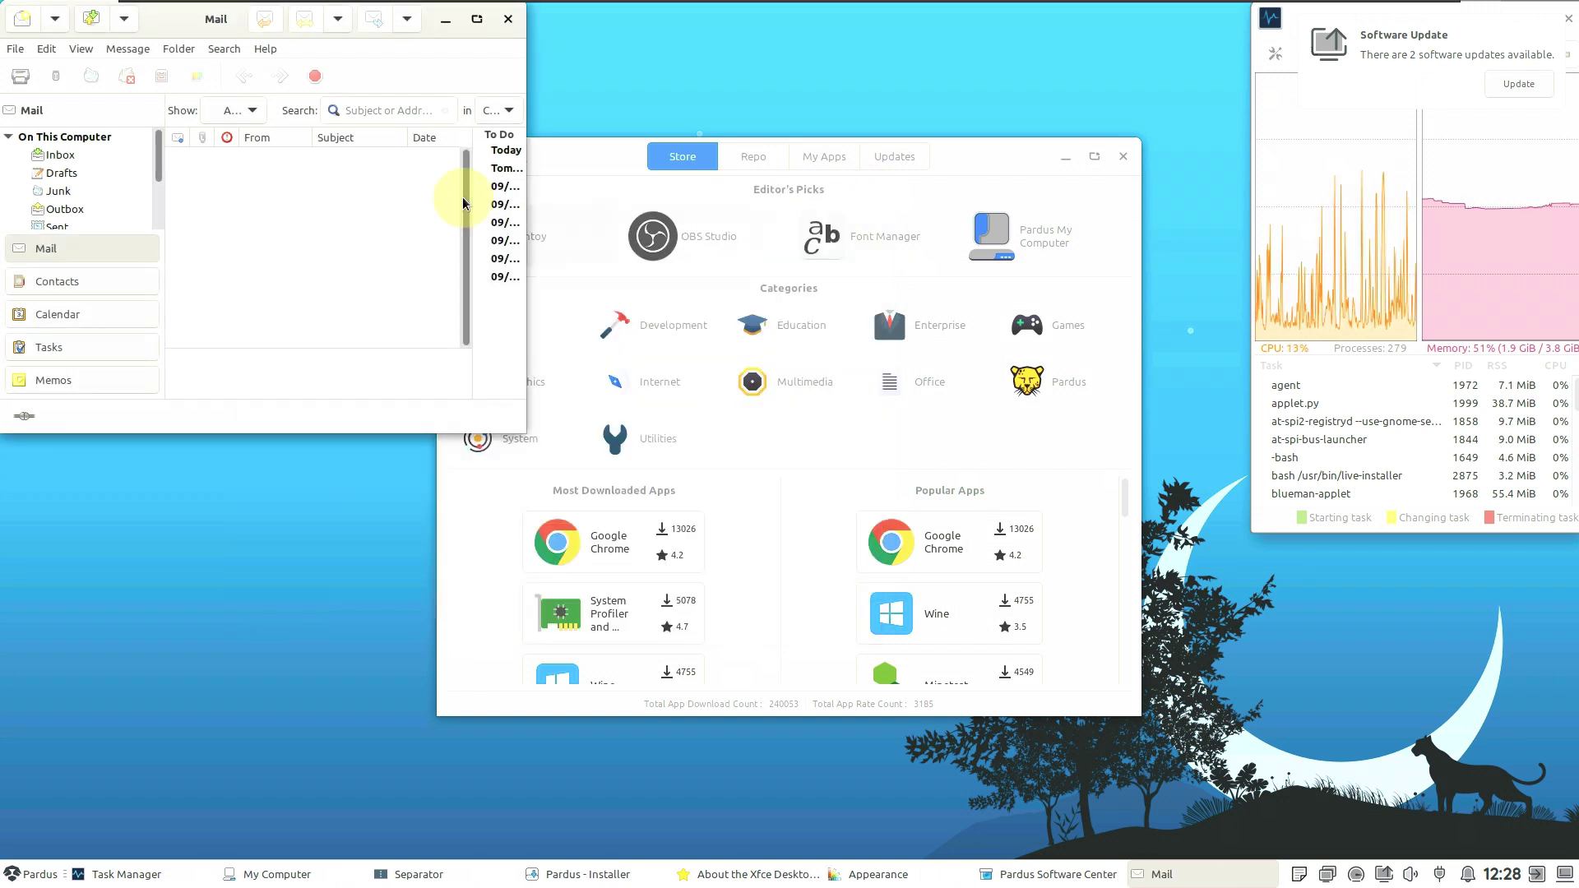
# Step: Check Evolution's version in the About Evolution dialog, and close both the dialog and the mail window
pyautogui.click(265, 48)
pyautogui.click(275, 115)
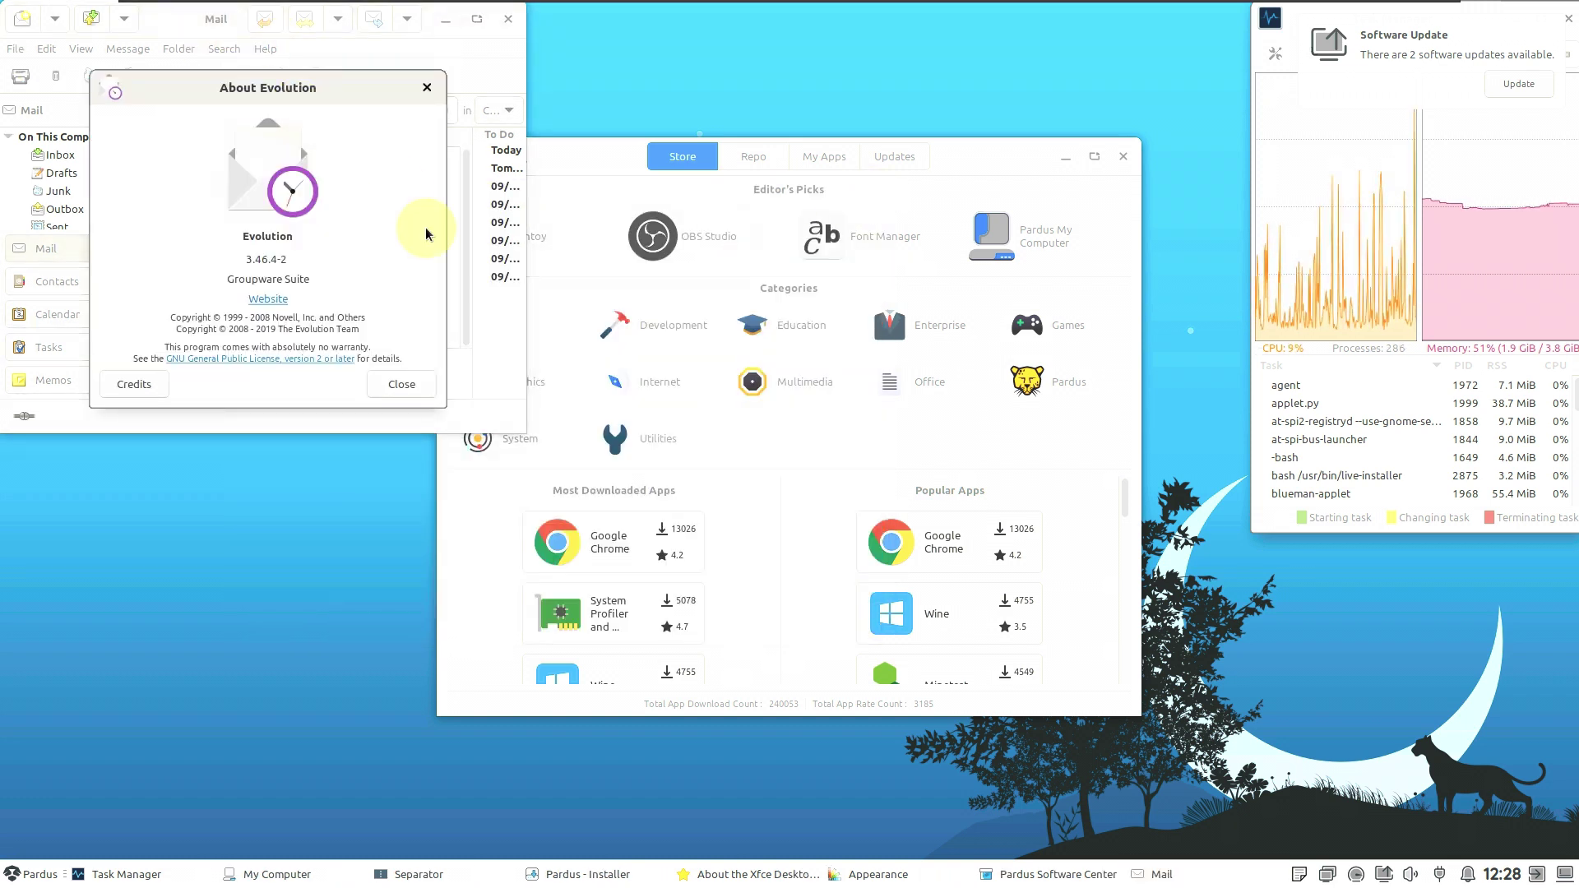
pyautogui.click(407, 382)
pyautogui.click(508, 18)
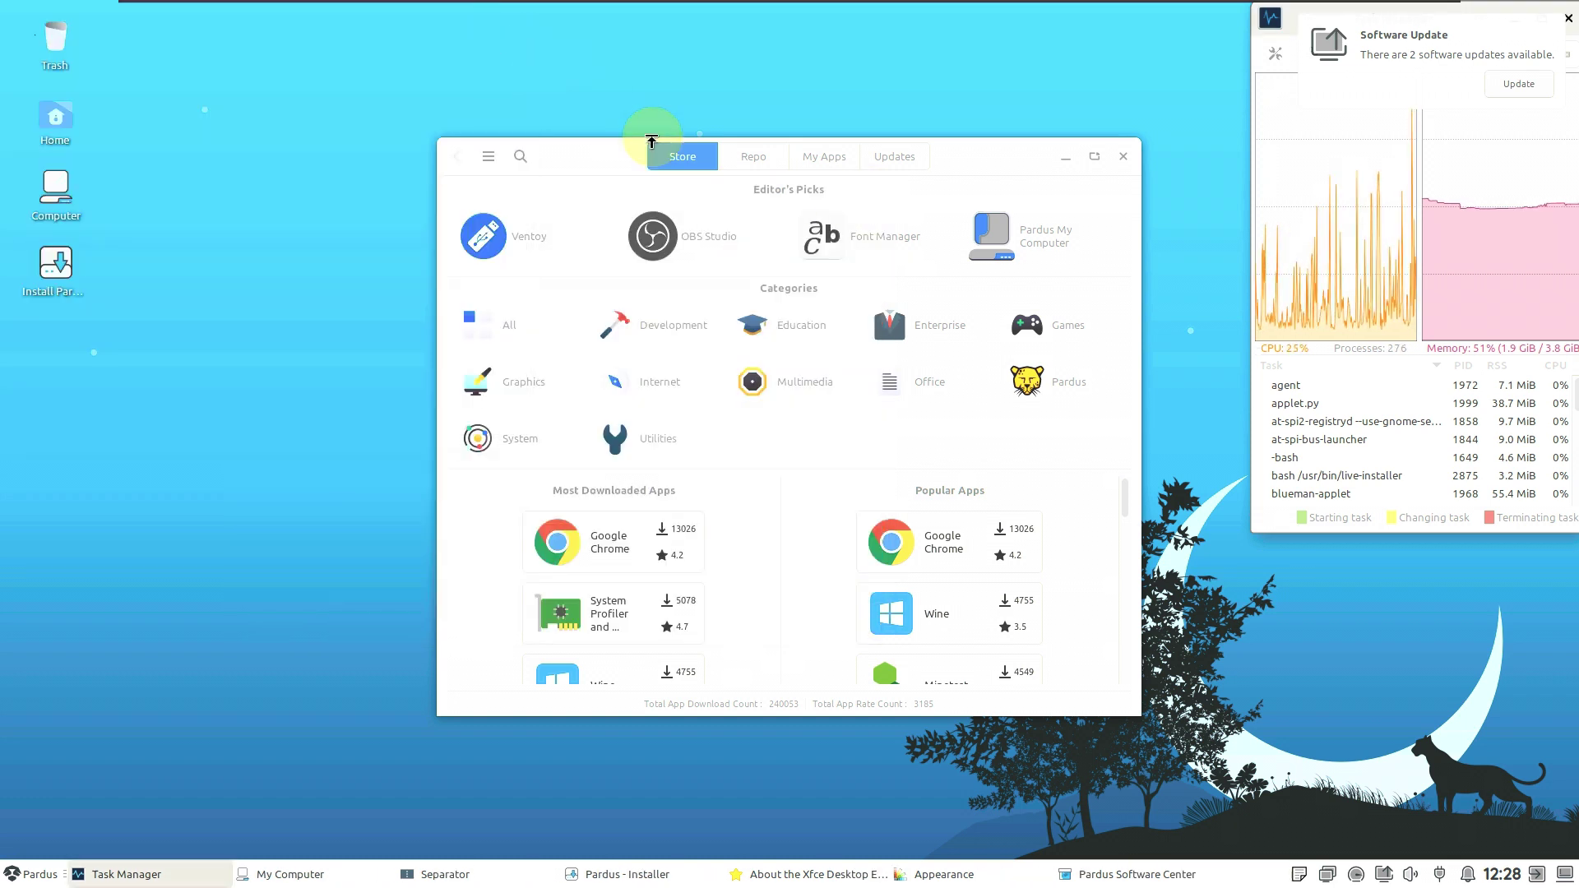
# Step: Maximize Pardus Software Center and examine its Store, Repo, My Apps and Updates pages, including the full list of installed applications
pyautogui.click(985, 156)
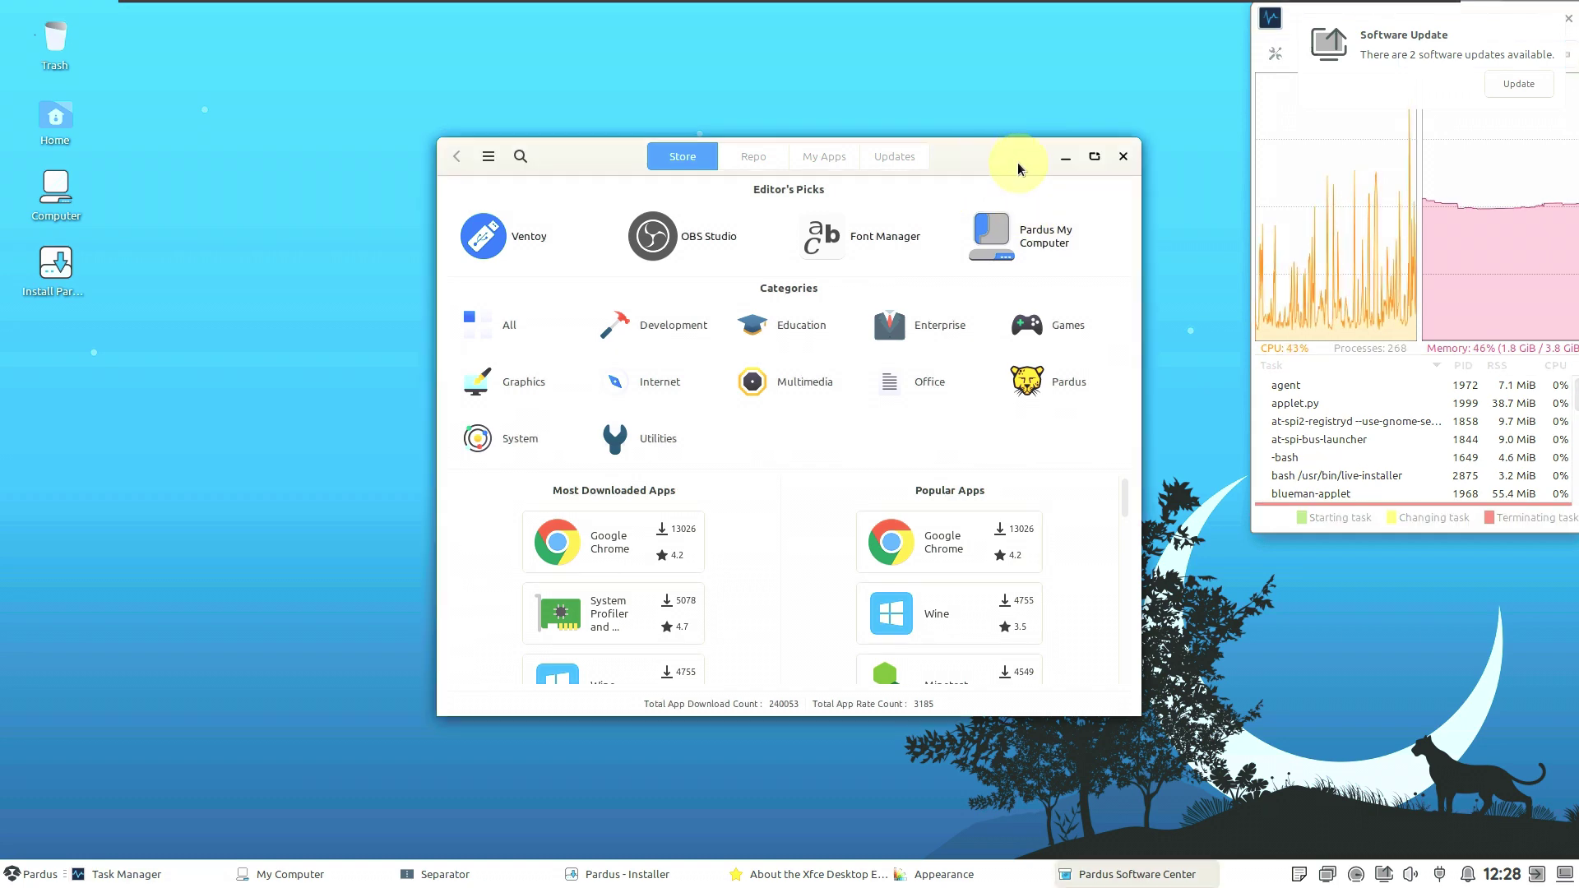
pyautogui.click(1090, 158)
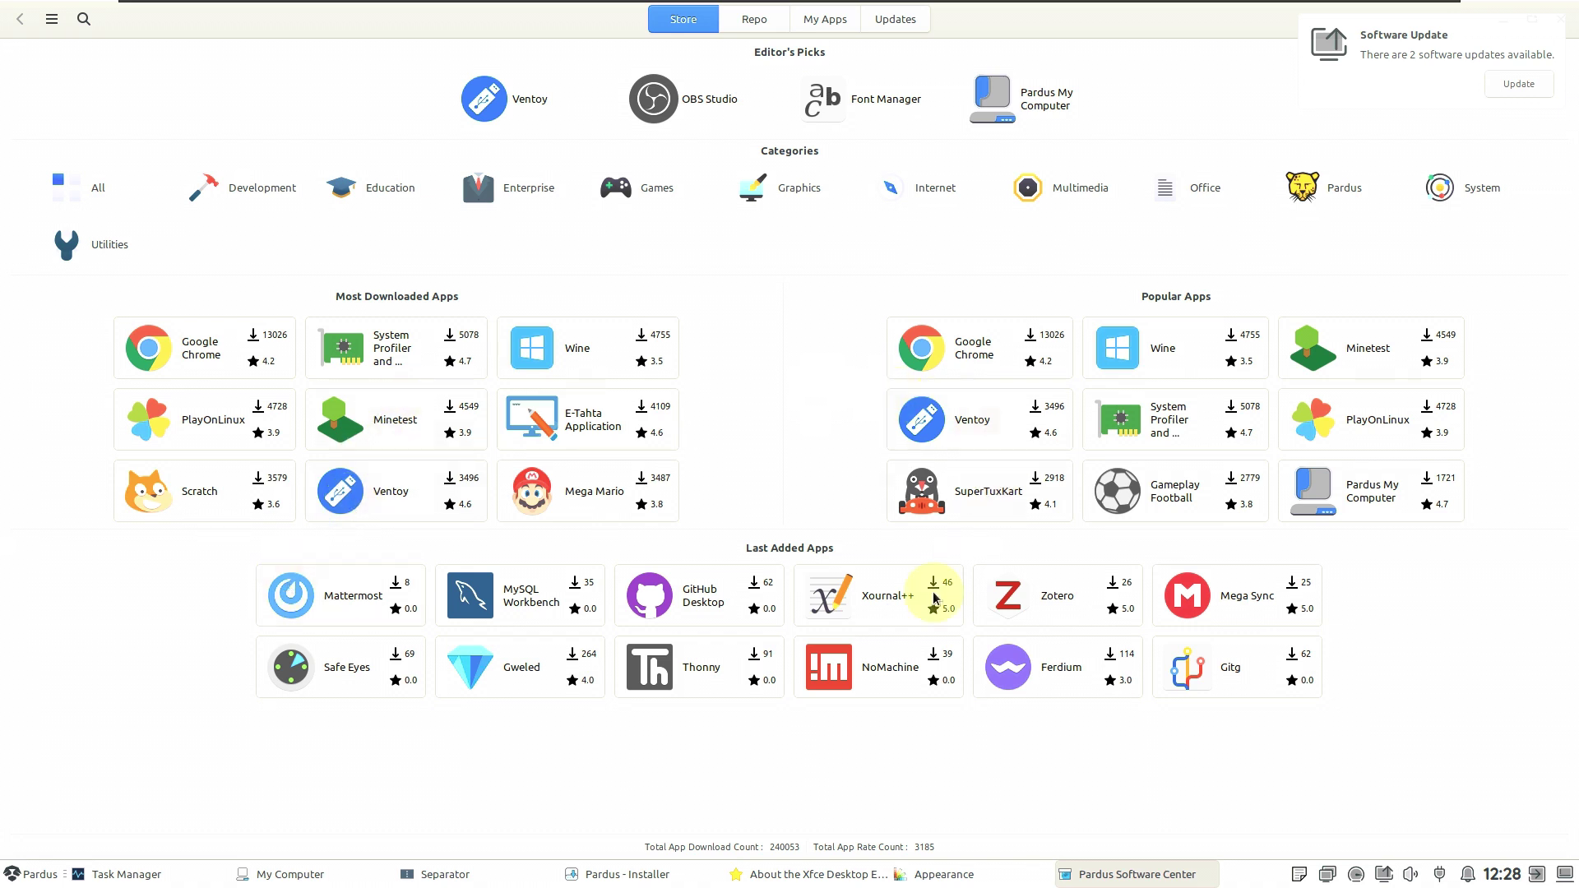
pyautogui.click(754, 20)
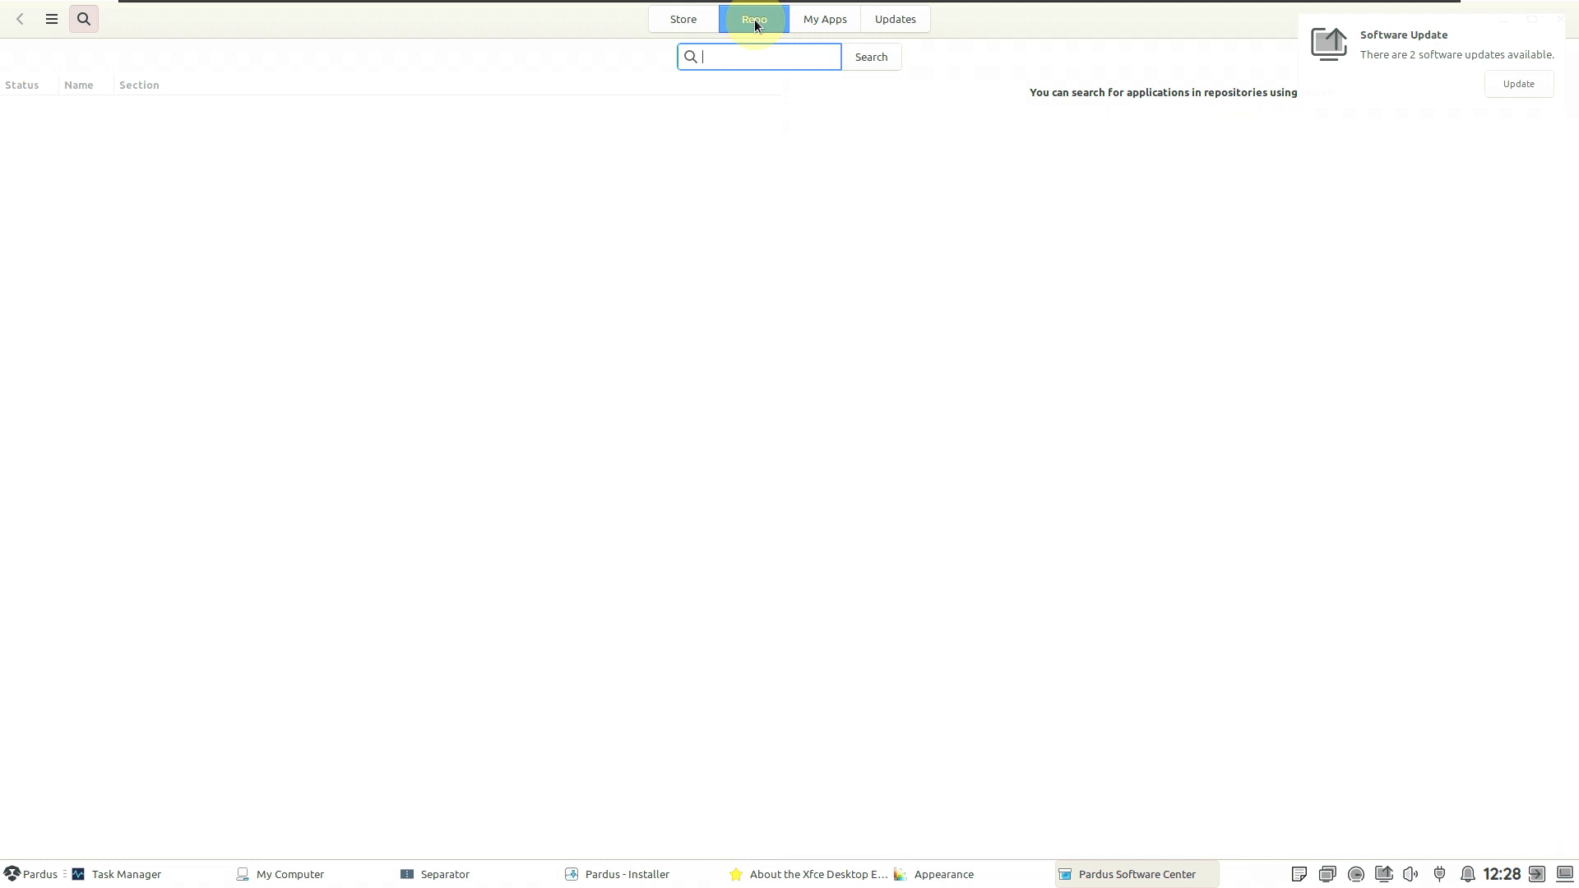
pyautogui.click(819, 27)
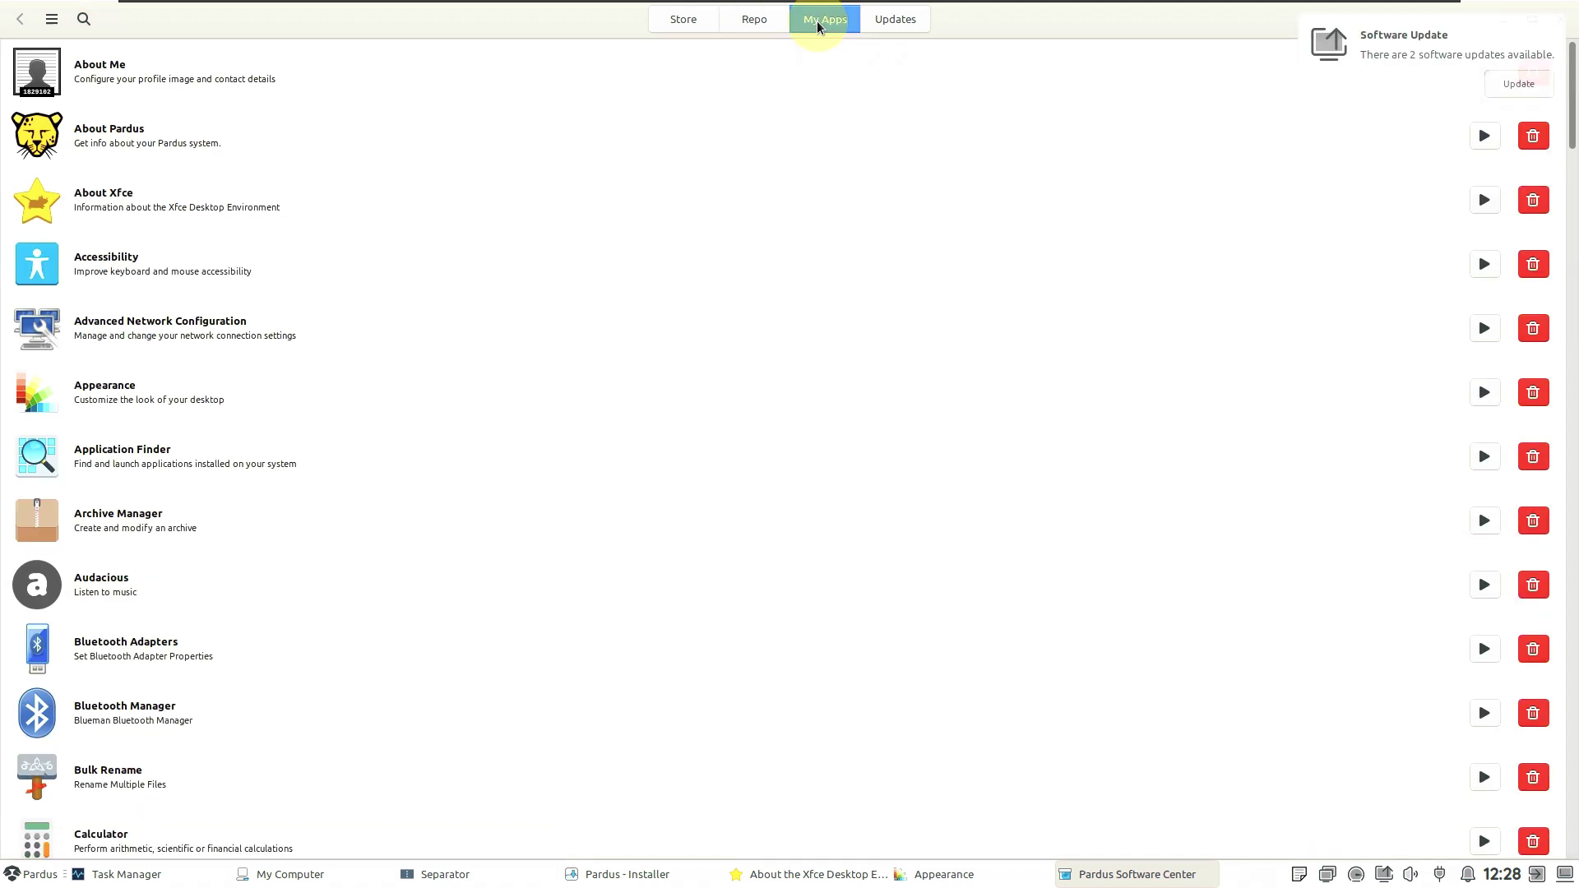
pyautogui.scroll(-5, 513, 341)
pyautogui.scroll(-20, 514, 340)
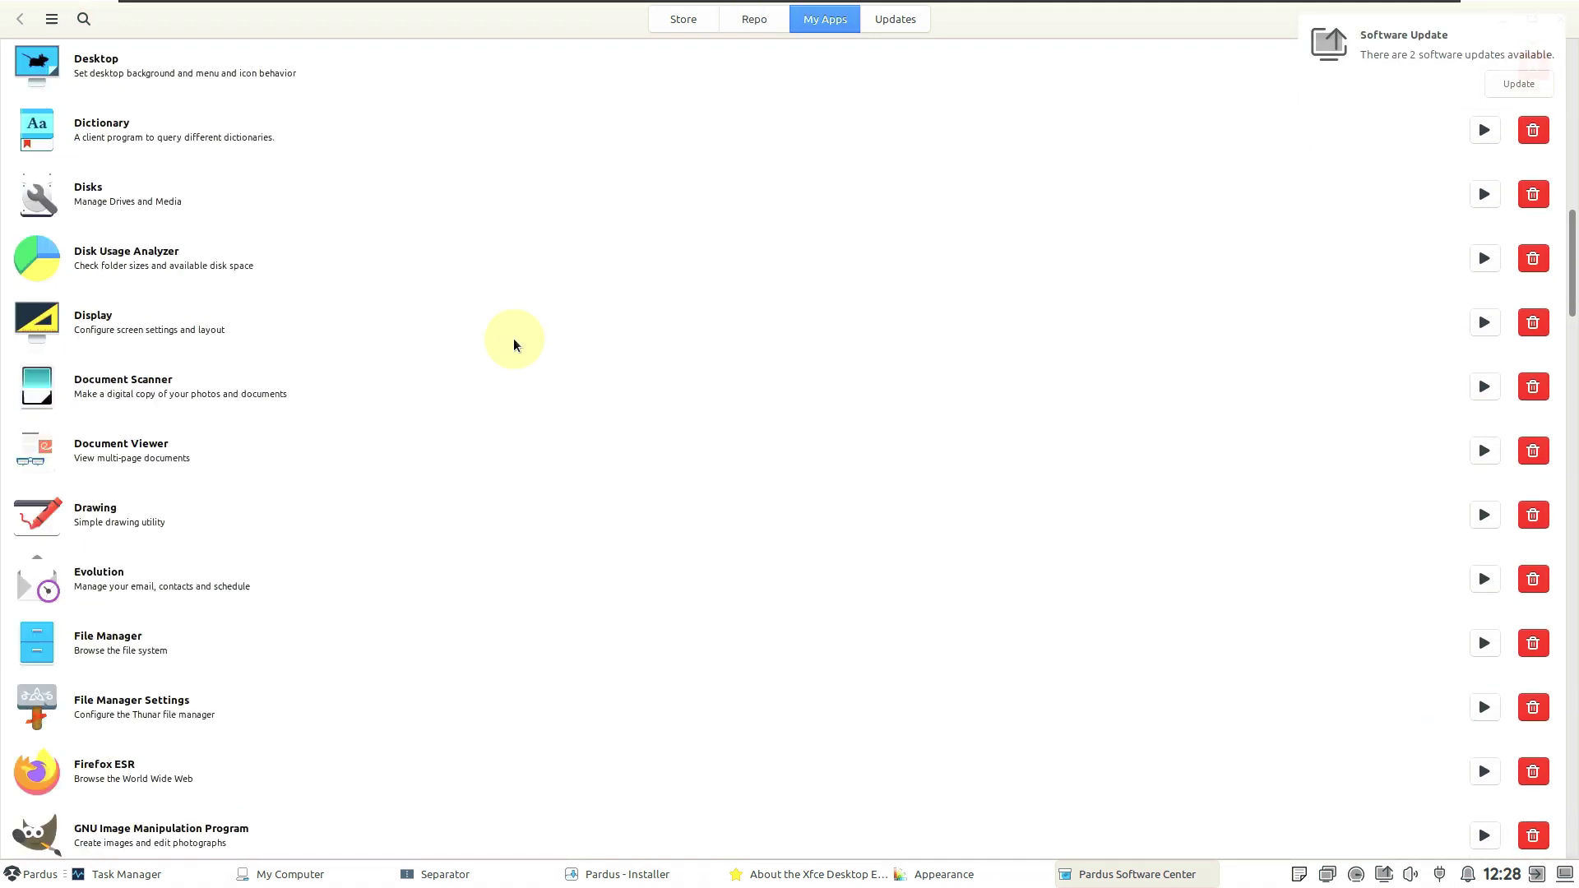
pyautogui.scroll(-20, 513, 338)
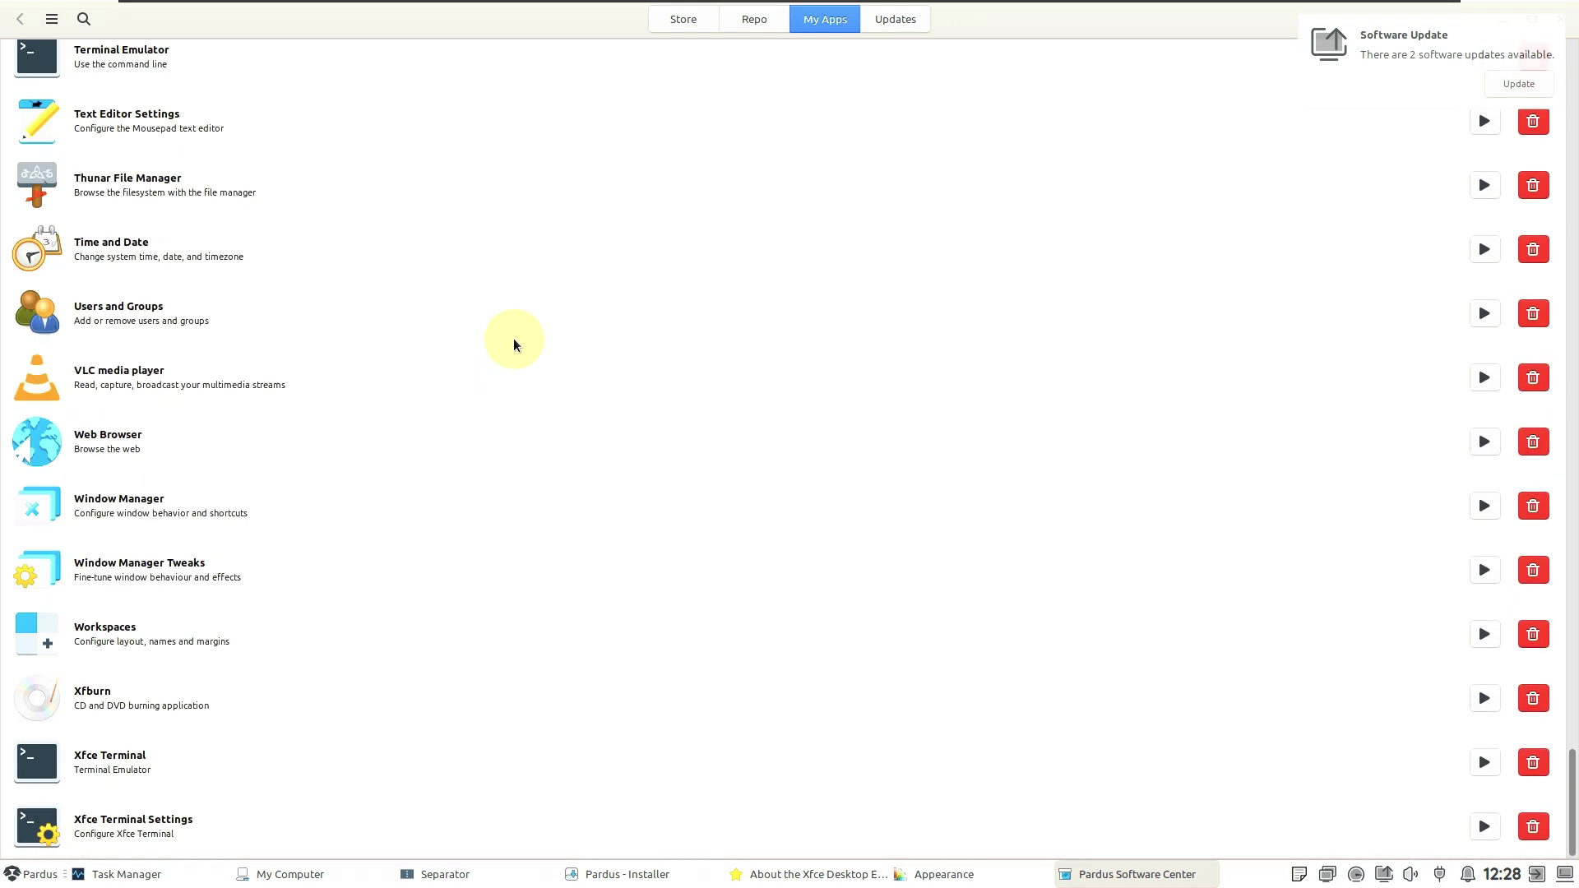
pyautogui.click(884, 22)
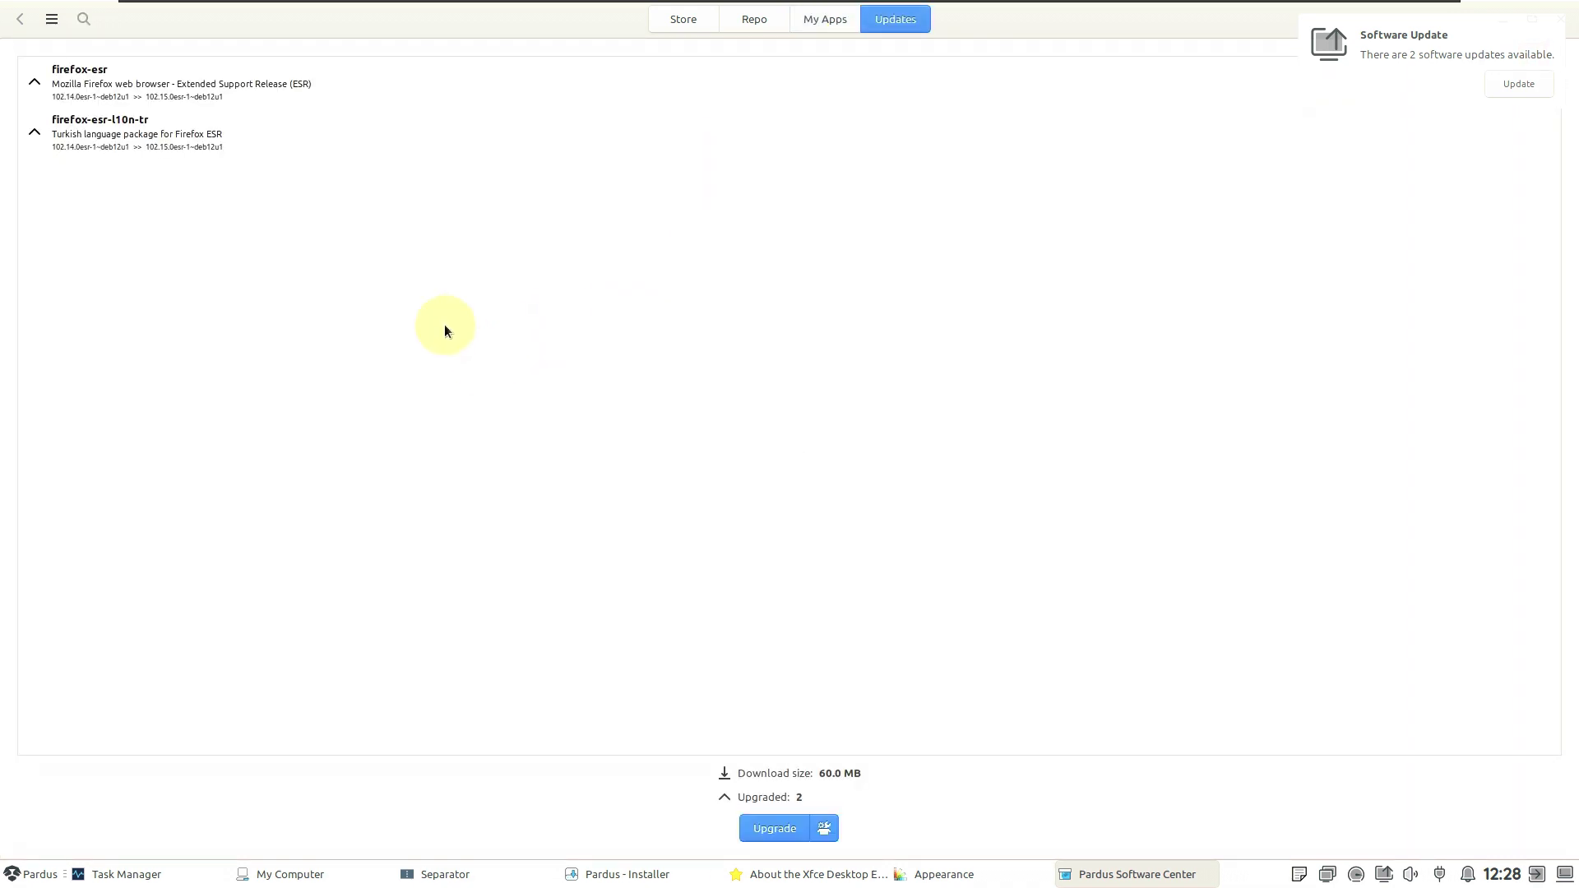
# Step: View the About Pardus Software Center dialog and close it
pyautogui.click(53, 23)
pyautogui.click(72, 204)
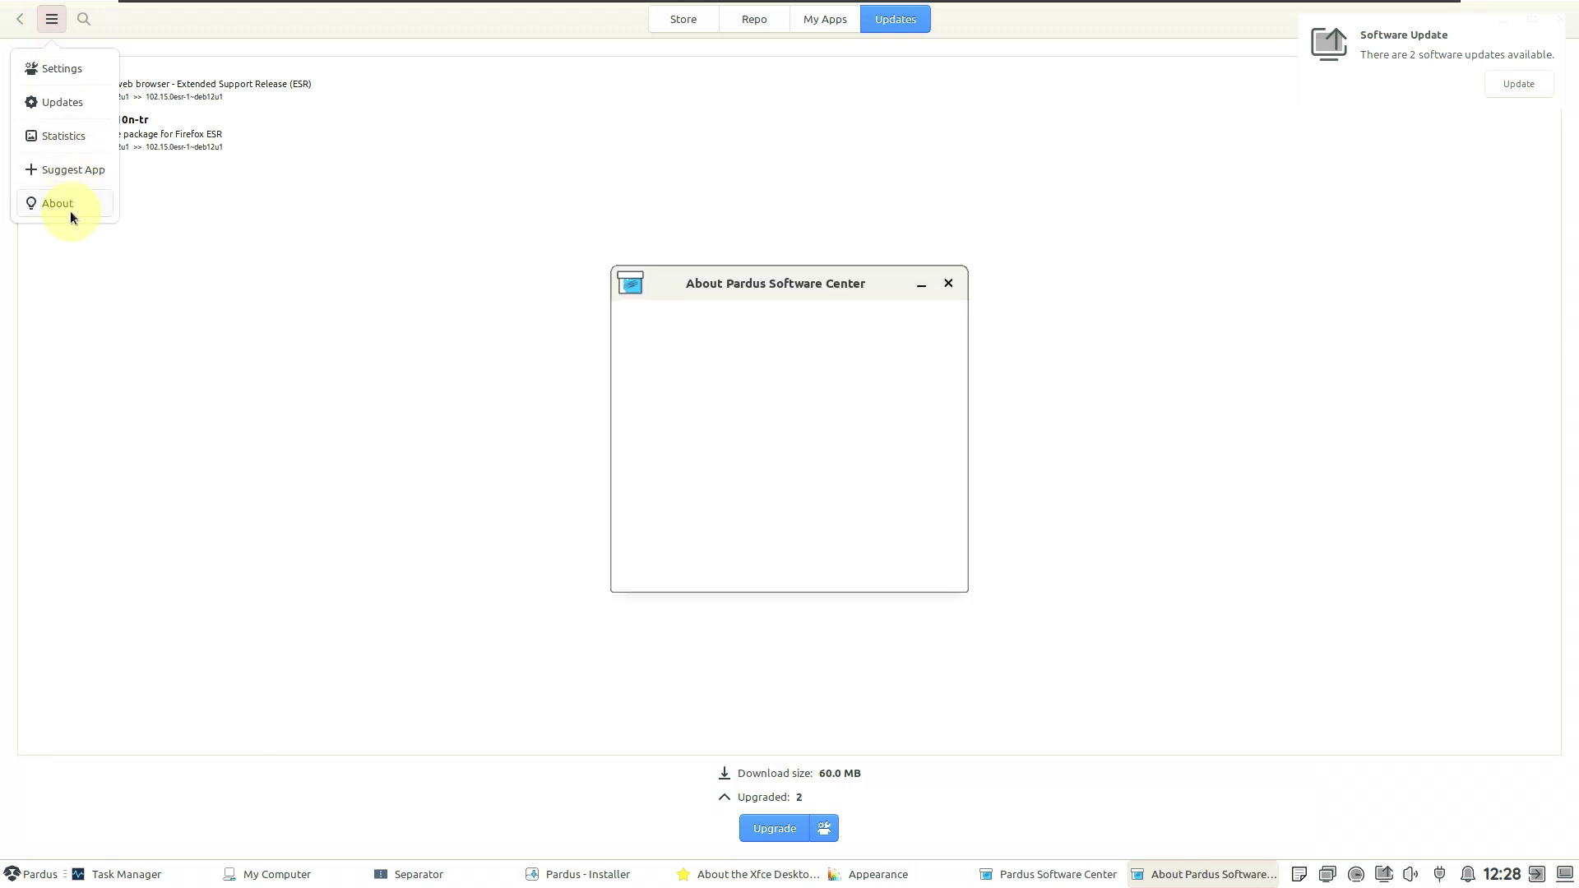
pyautogui.click(937, 287)
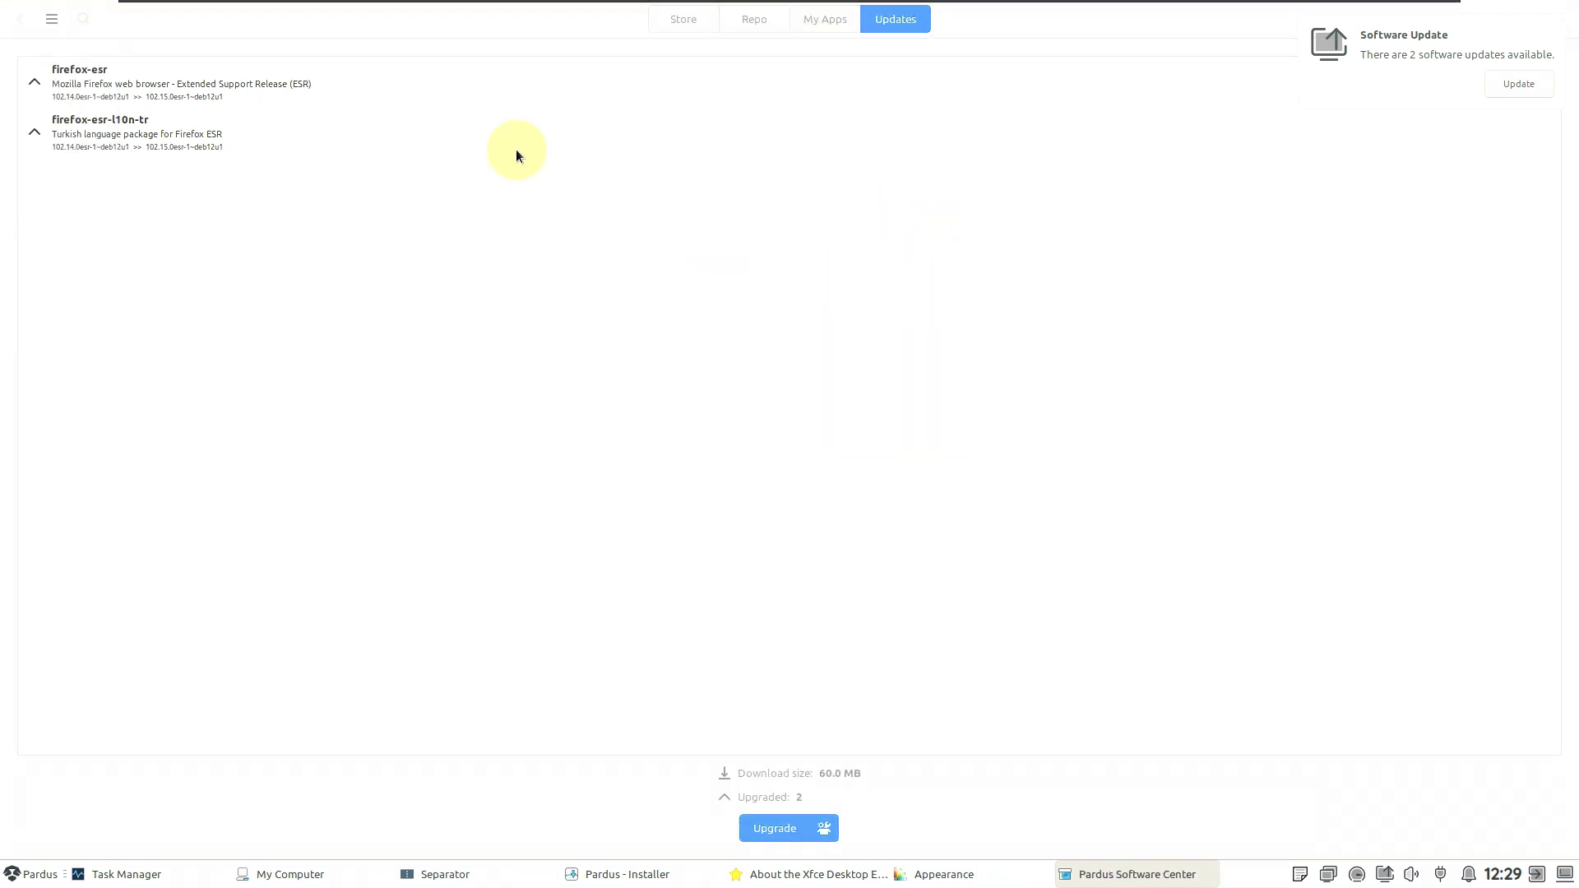
# Step: Examine the Software Center's Settings and package cache update pages, and close the Software Center
pyautogui.click(53, 23)
pyautogui.click(61, 71)
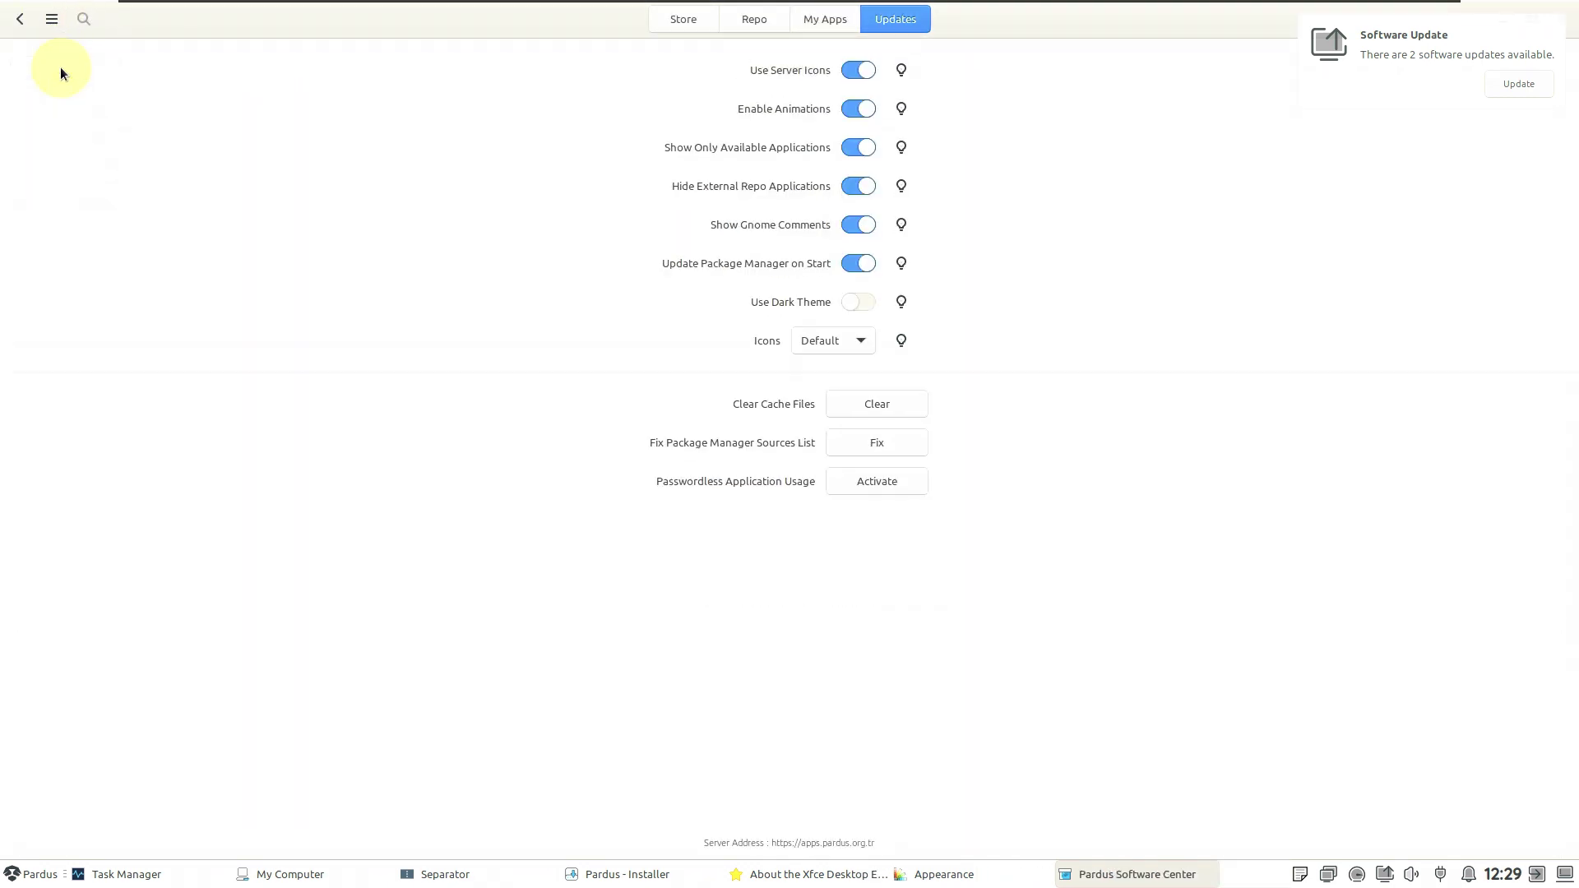
pyautogui.click(22, 23)
pyautogui.click(51, 22)
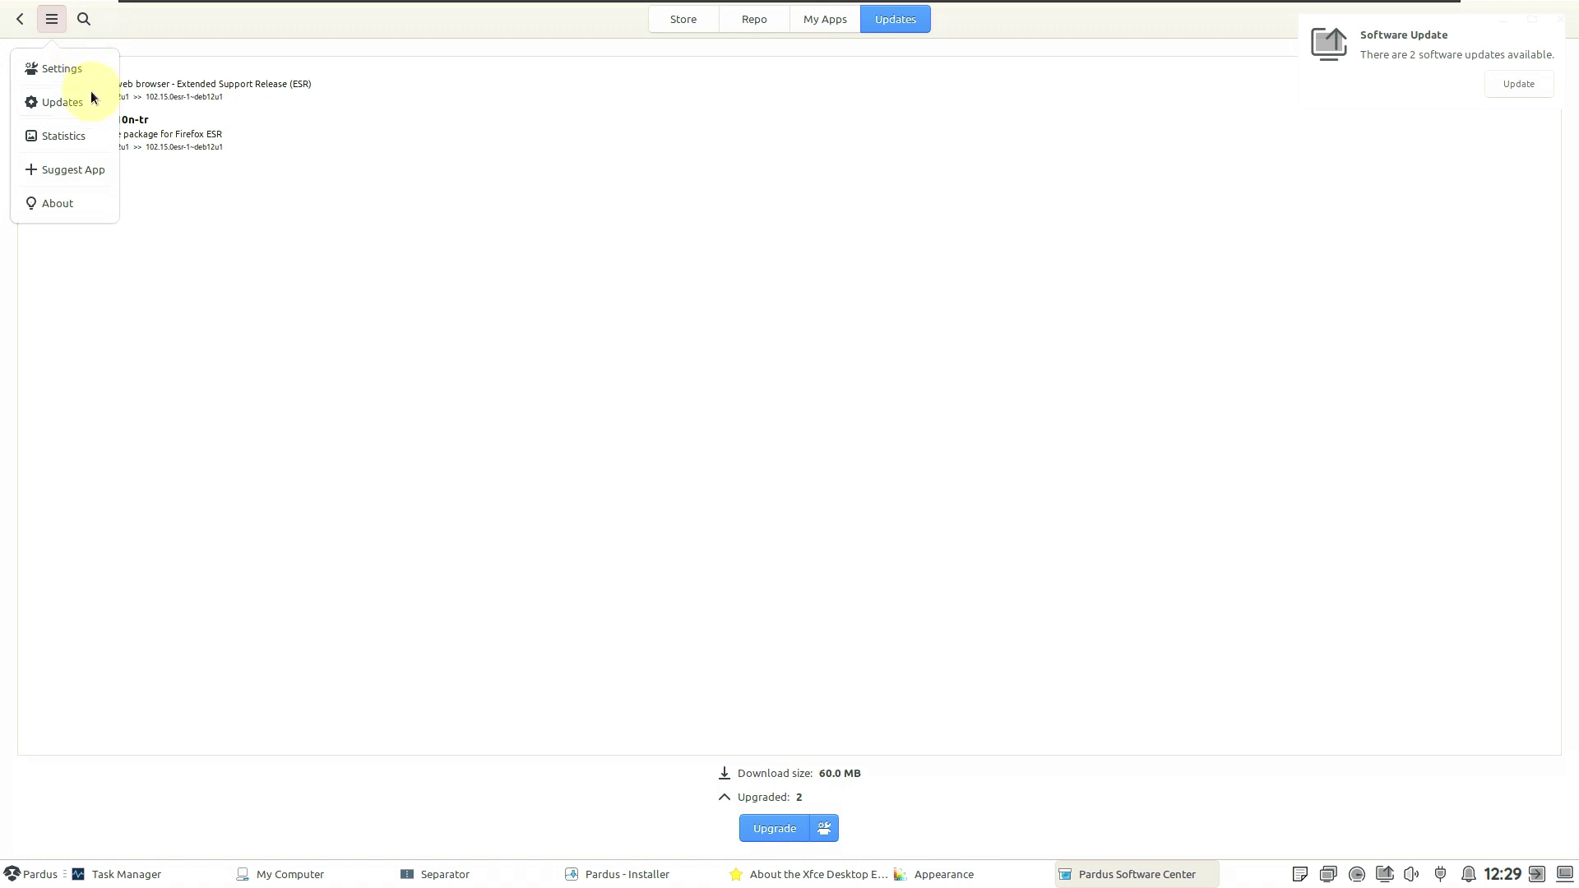
pyautogui.click(63, 102)
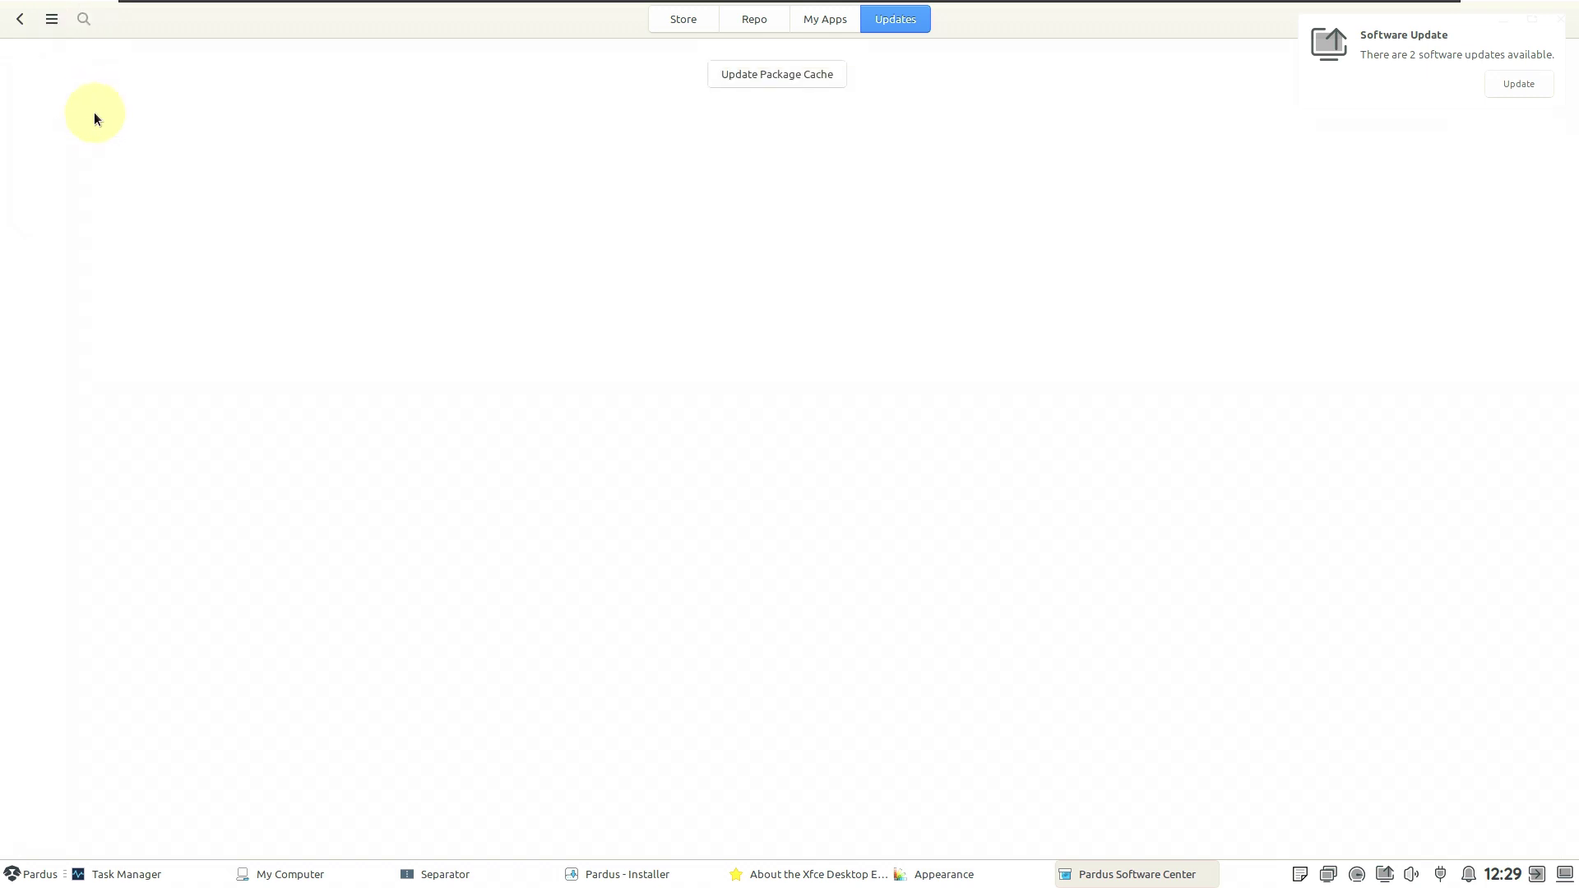
pyautogui.rightClick(30, 29)
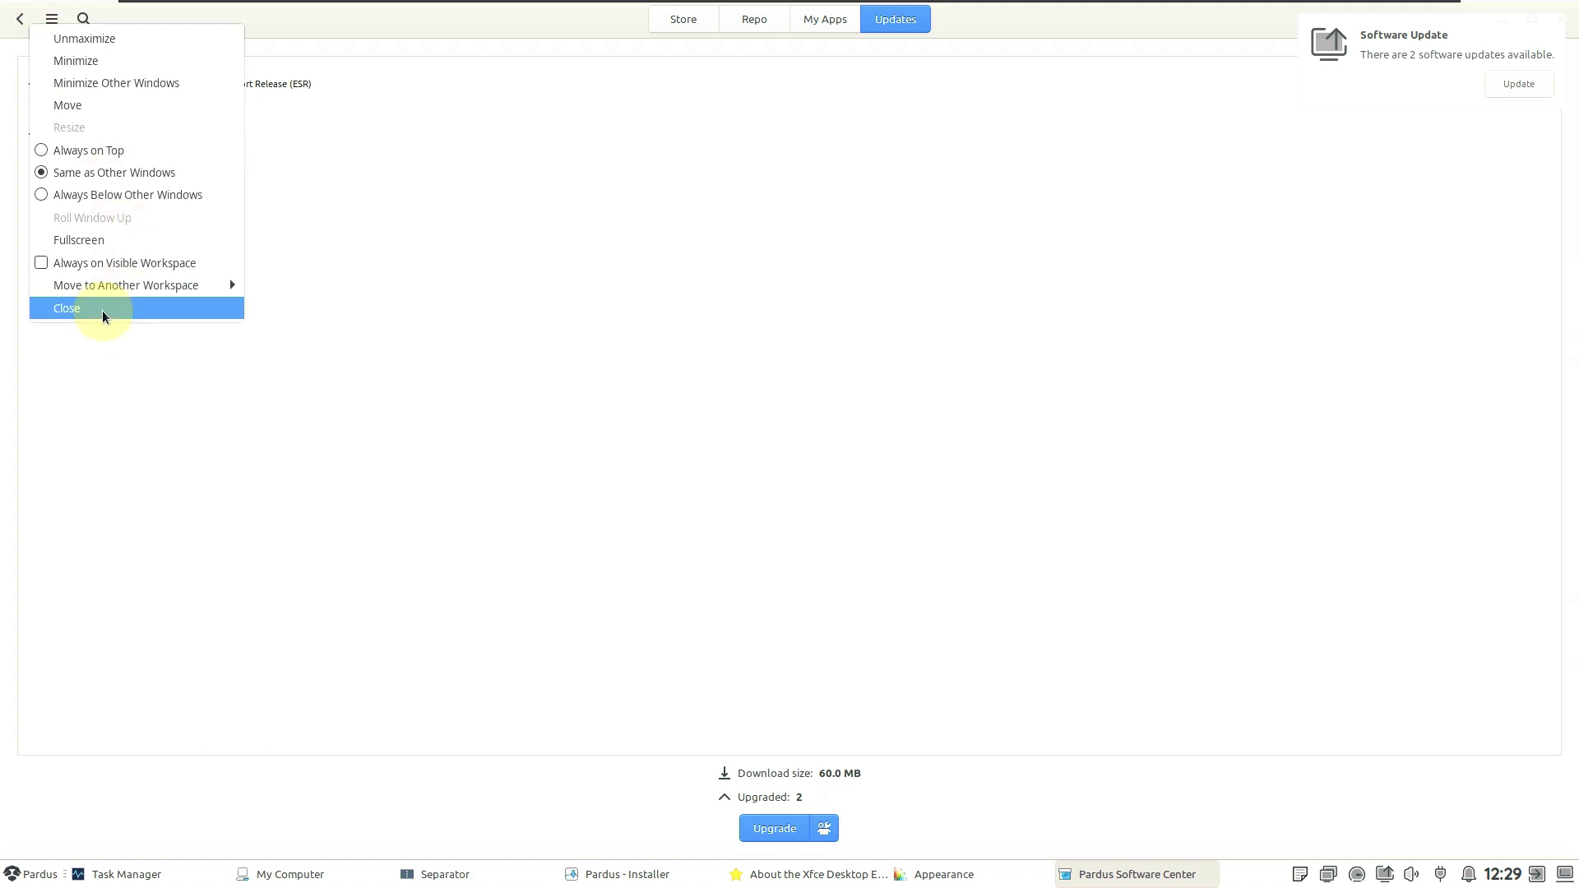
pyautogui.click(107, 322)
# Step: Review the Appearance window's Icons, Fonts and Settings pages, and close it along with the About the Xfce Desktop Environment window
pyautogui.moveTo(724, 215); pyautogui.dragTo(278, 214)
pyautogui.click(258, 293)
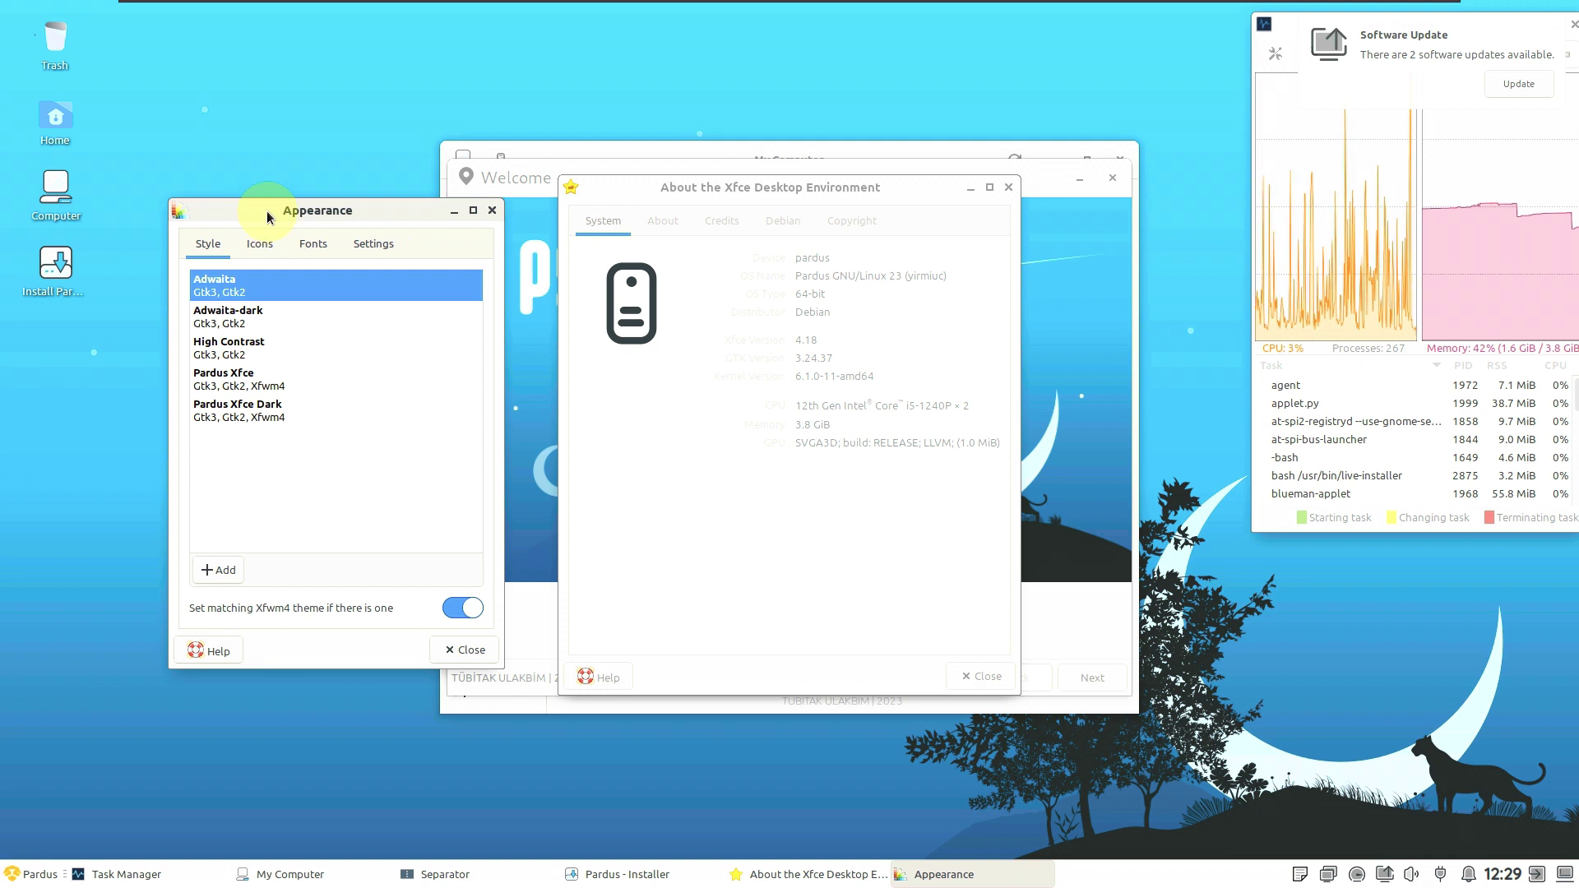
pyautogui.click(261, 243)
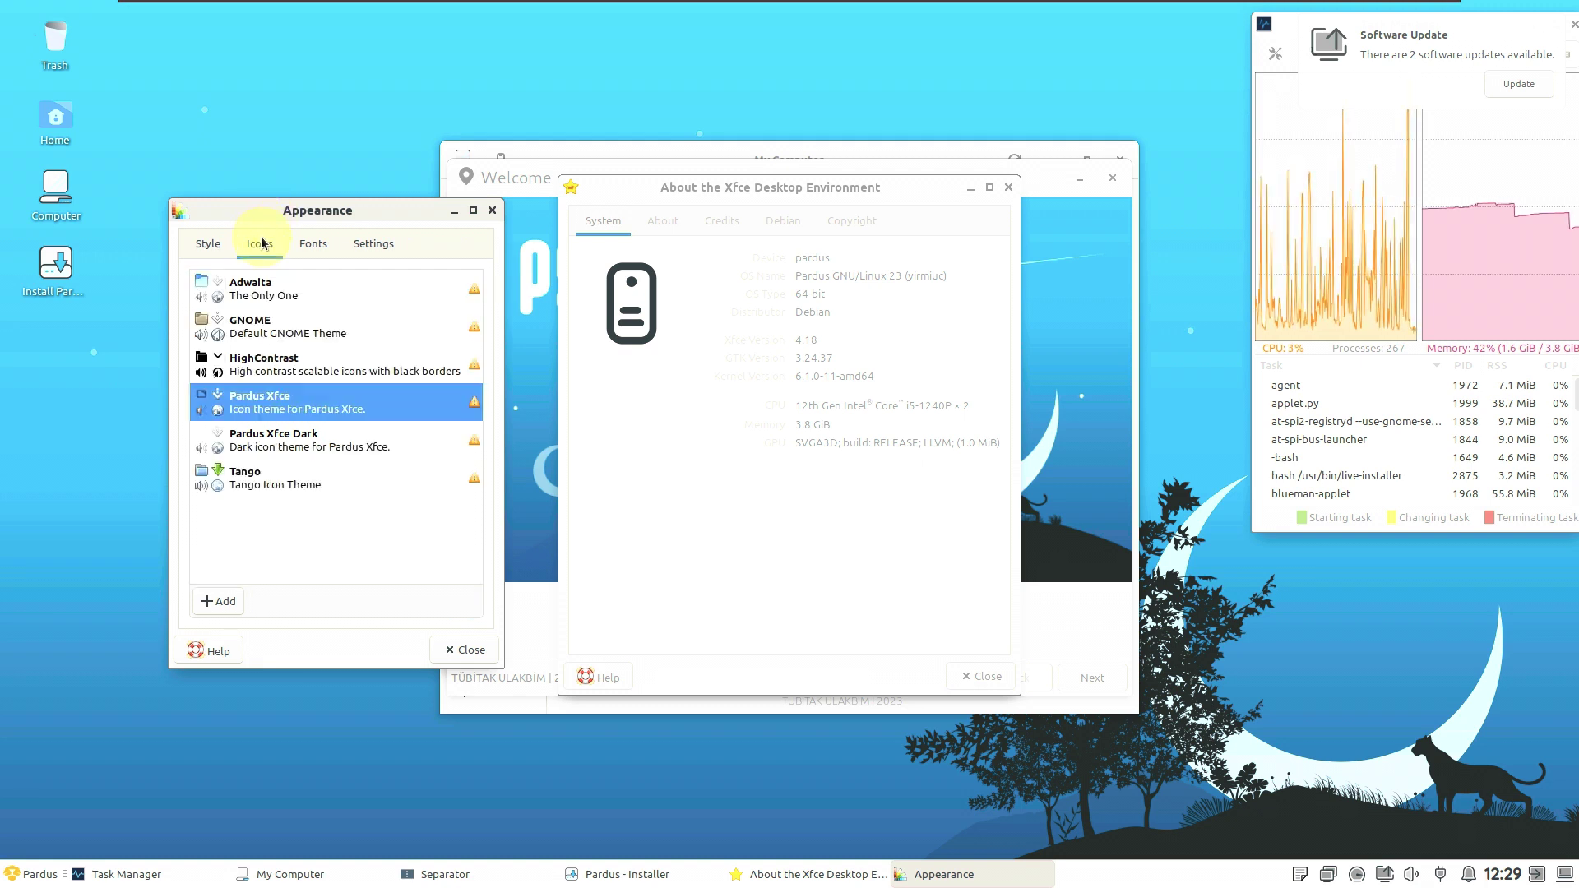
pyautogui.click(320, 248)
pyautogui.click(375, 248)
pyautogui.click(465, 650)
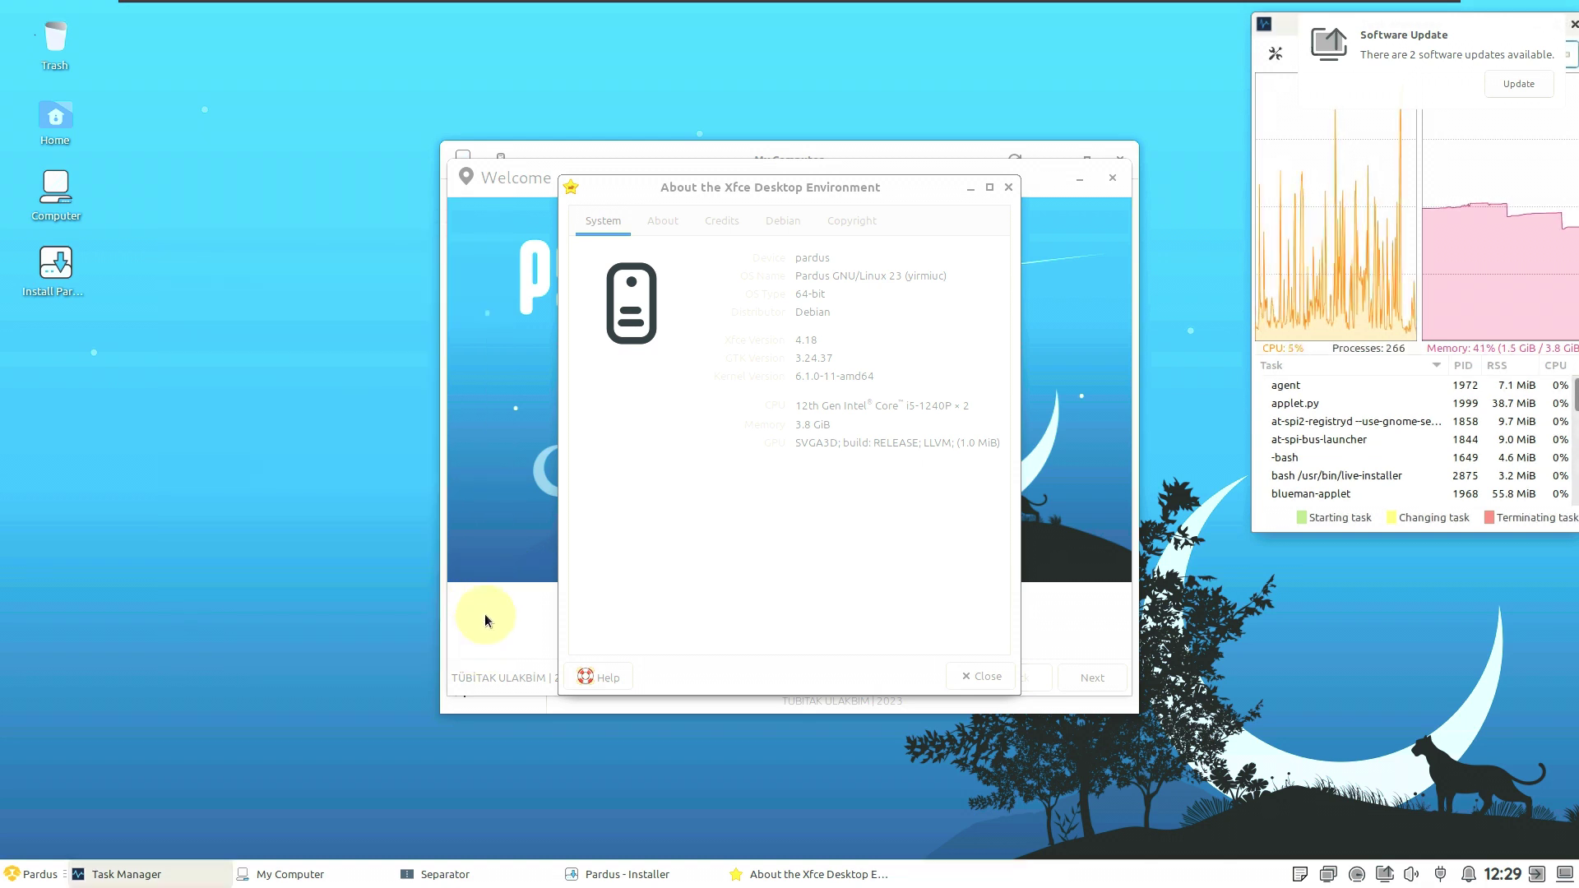
pyautogui.click(746, 366)
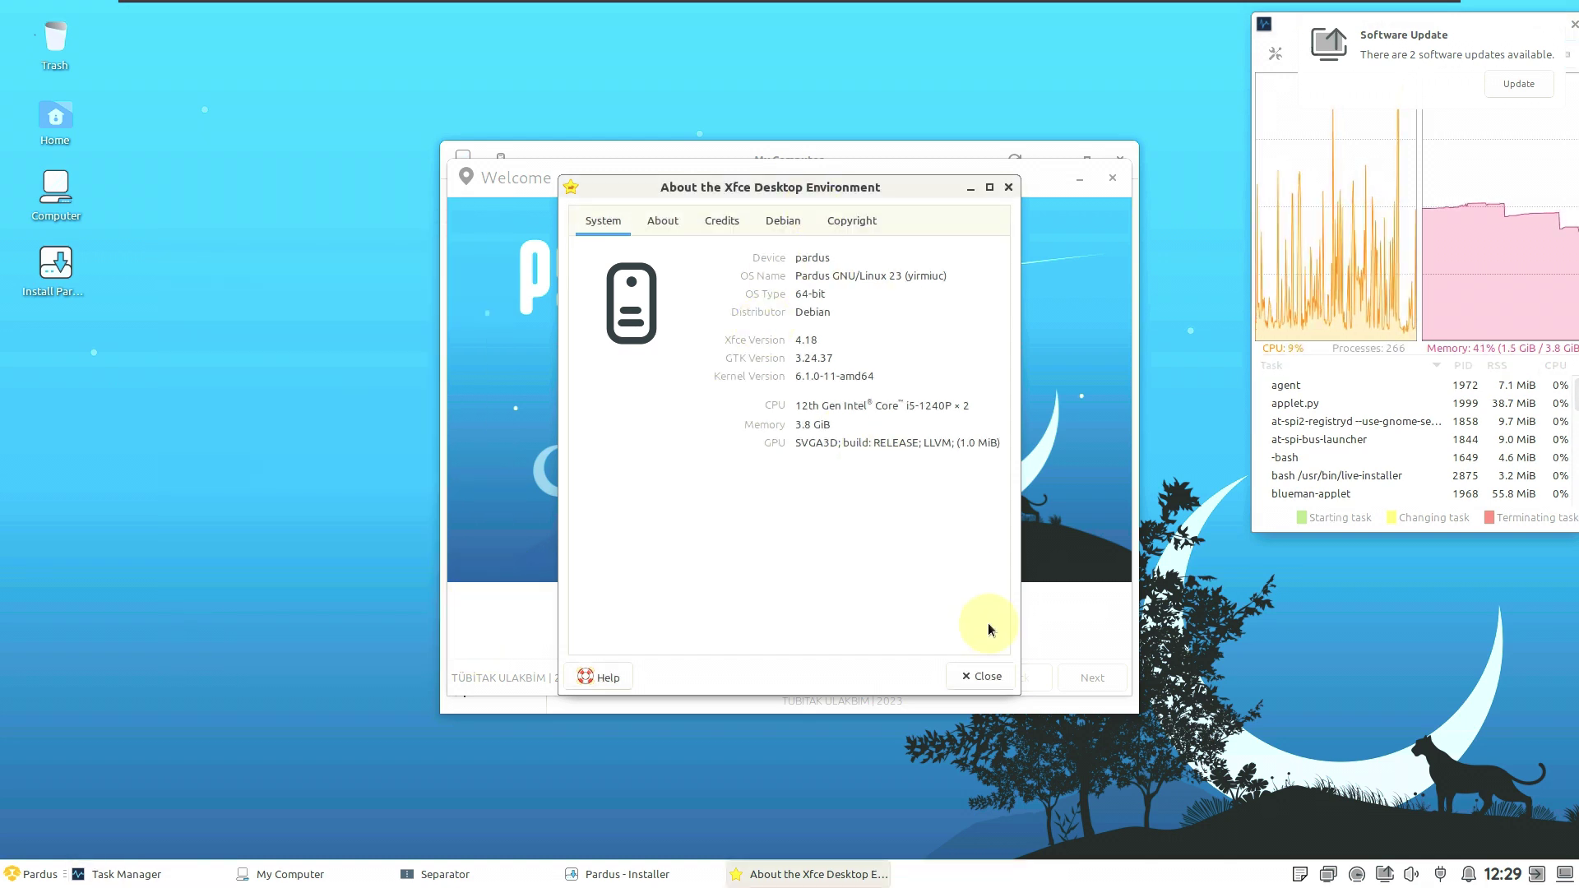
pyautogui.click(989, 676)
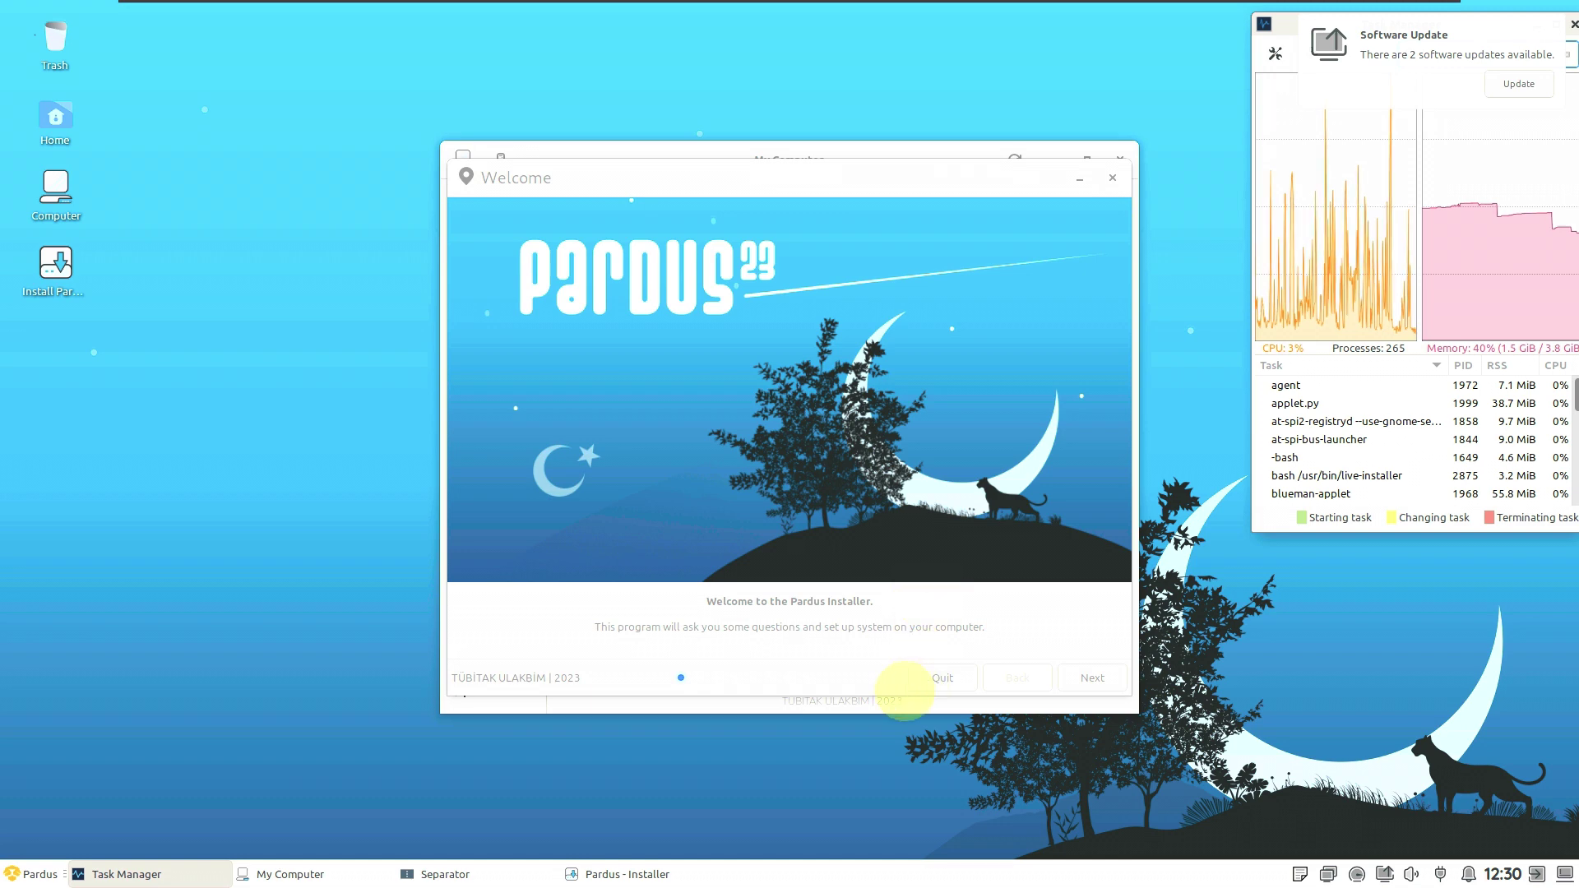
# Step: Proceed past the Pardus Installer's welcome page and accept United States English as the installation language
pyautogui.click(809, 553)
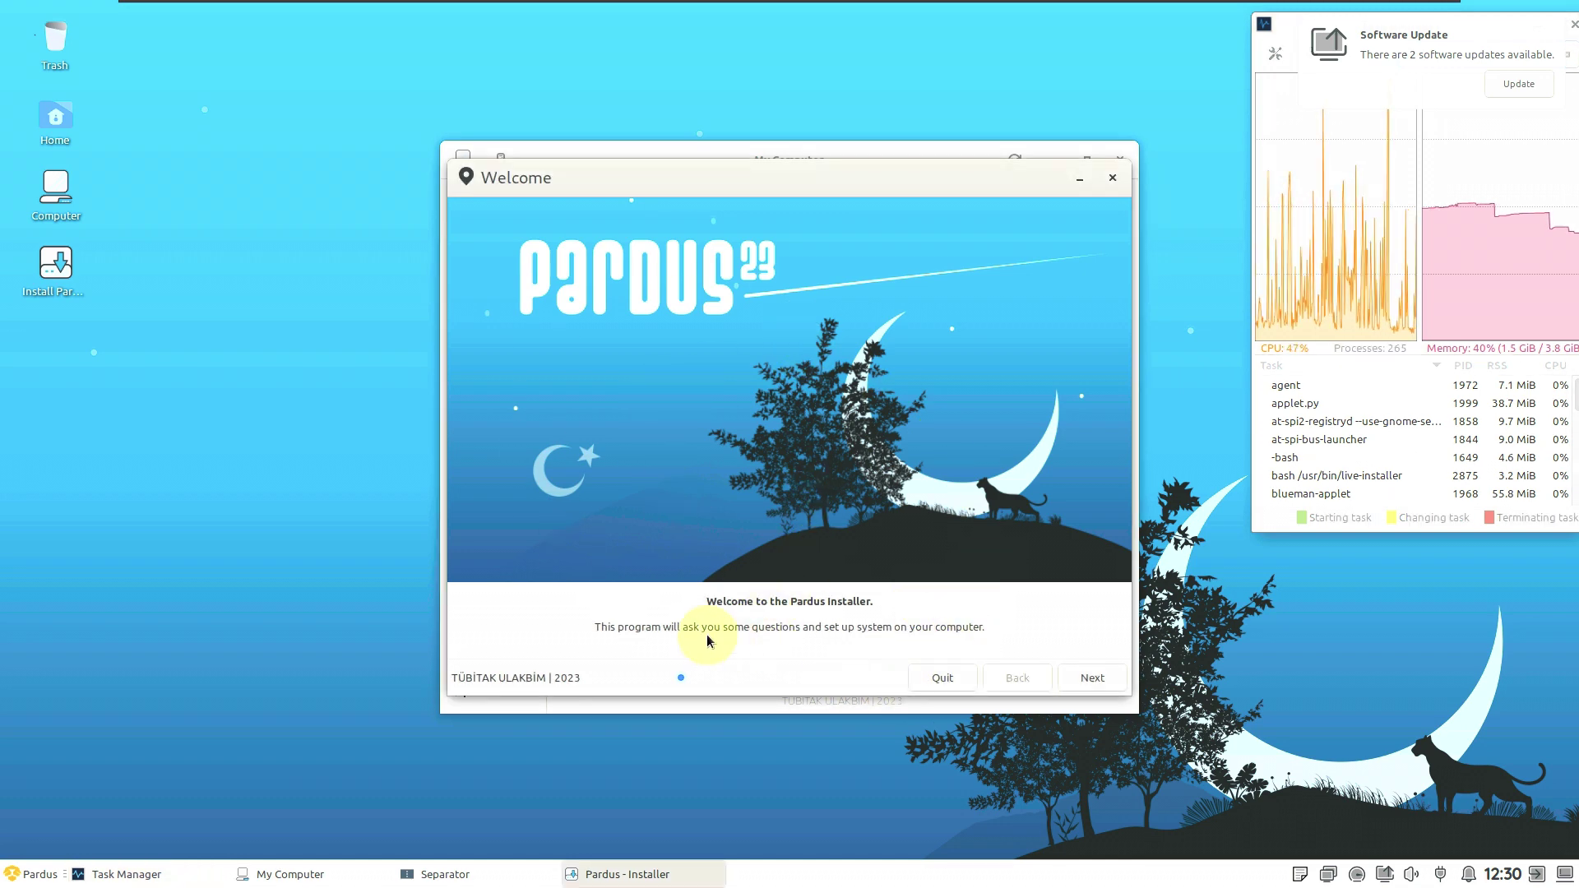
pyautogui.click(1080, 679)
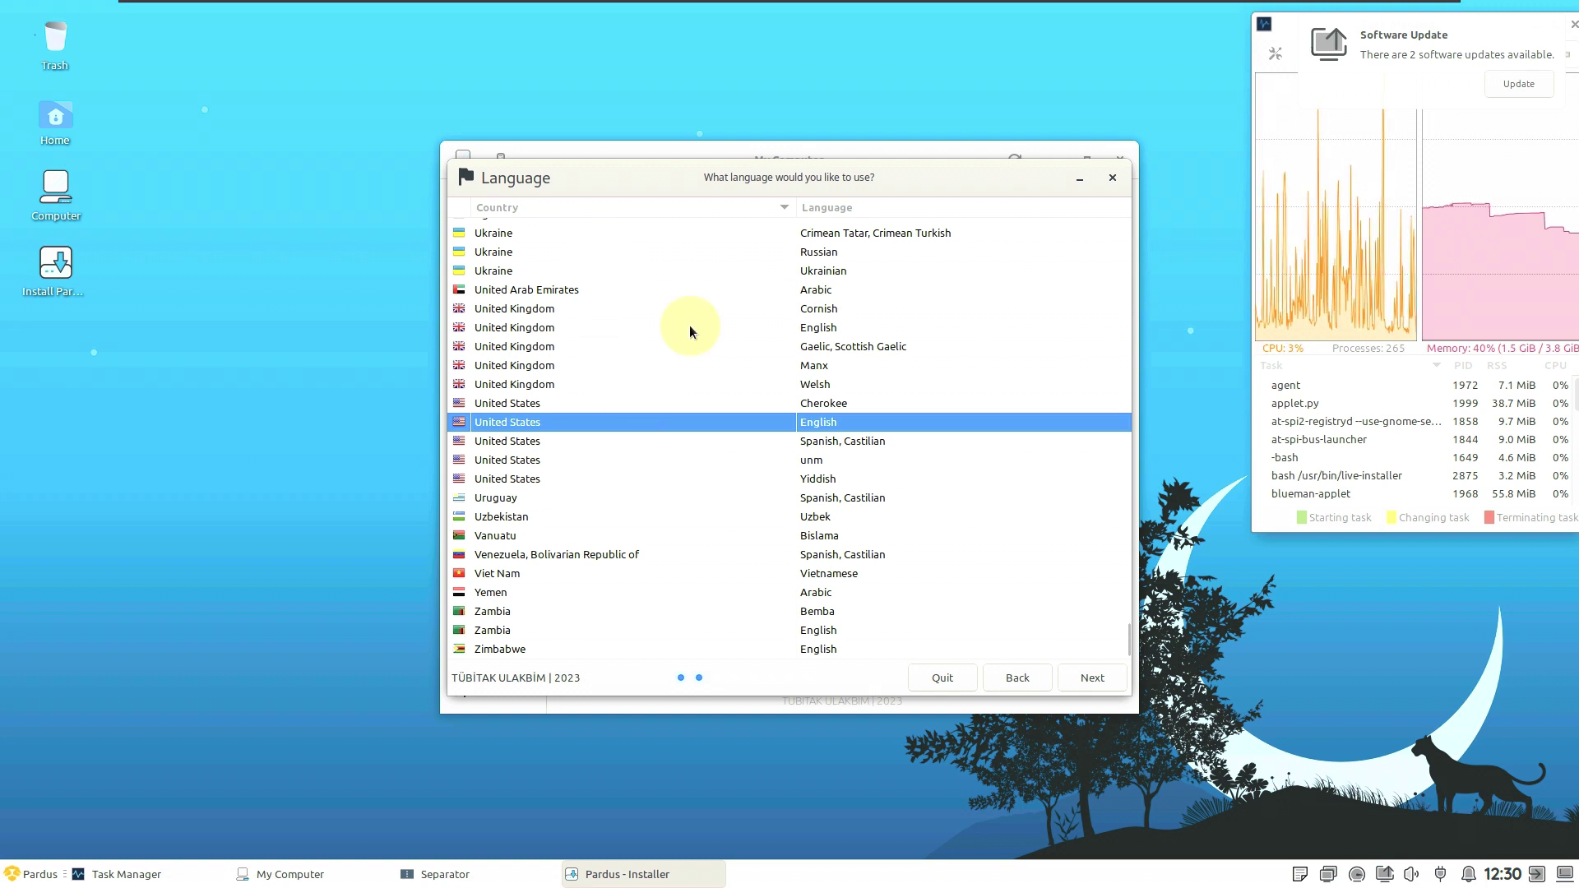
pyautogui.click(1074, 679)
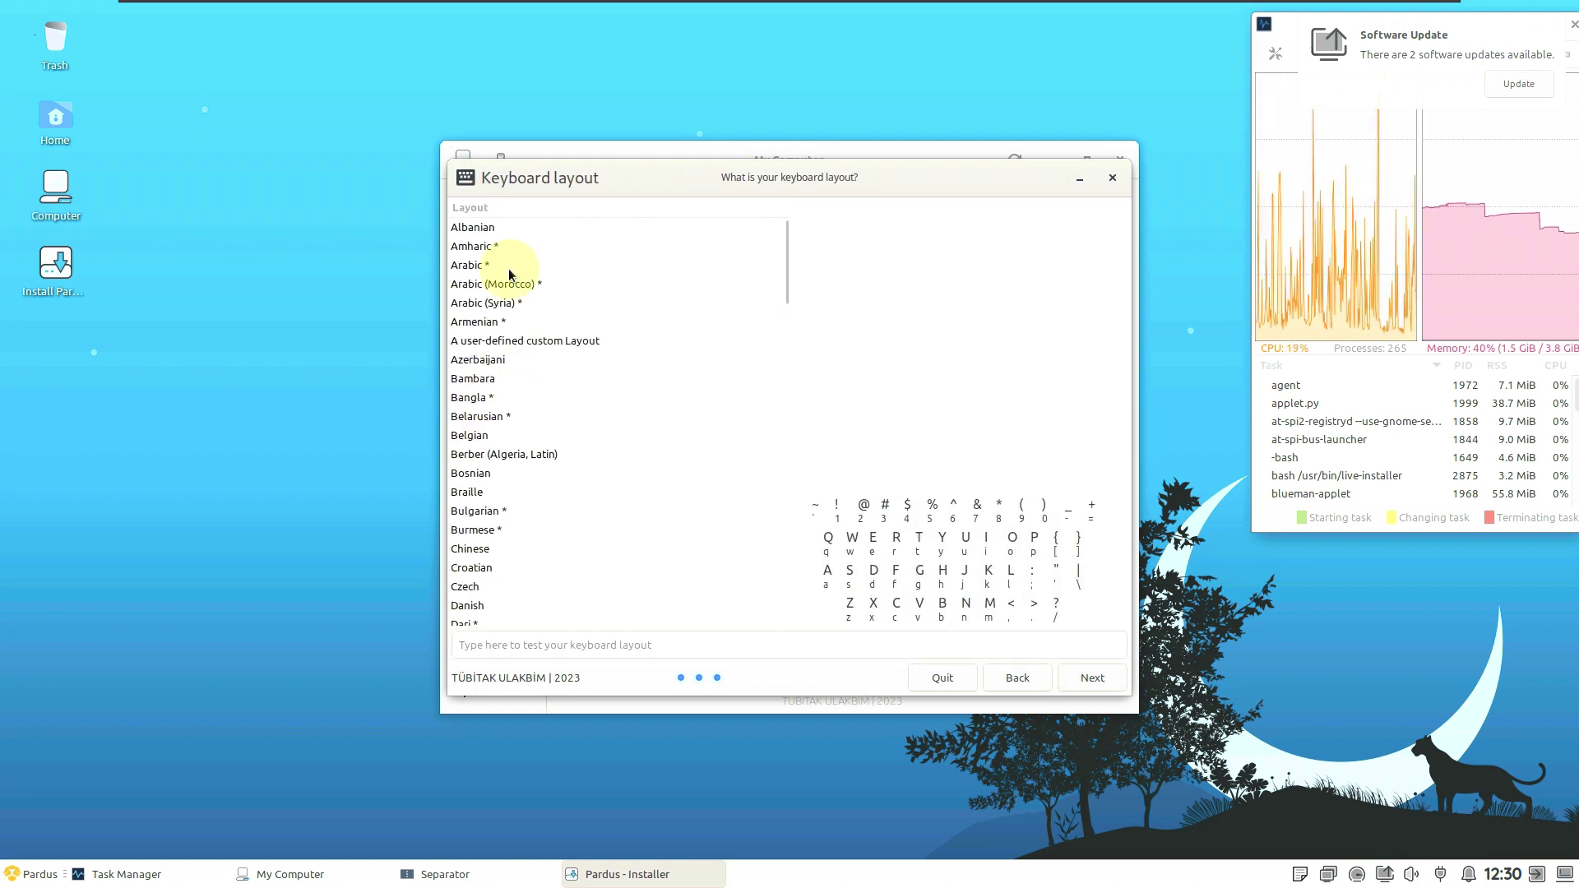
# Step: Select the English (US) keyboard layout in the installer and continue to the timezone page
pyautogui.scroll(-8, 542, 551)
pyautogui.scroll(5, 547, 555)
pyautogui.scroll(-2, 547, 562)
pyautogui.click(498, 557)
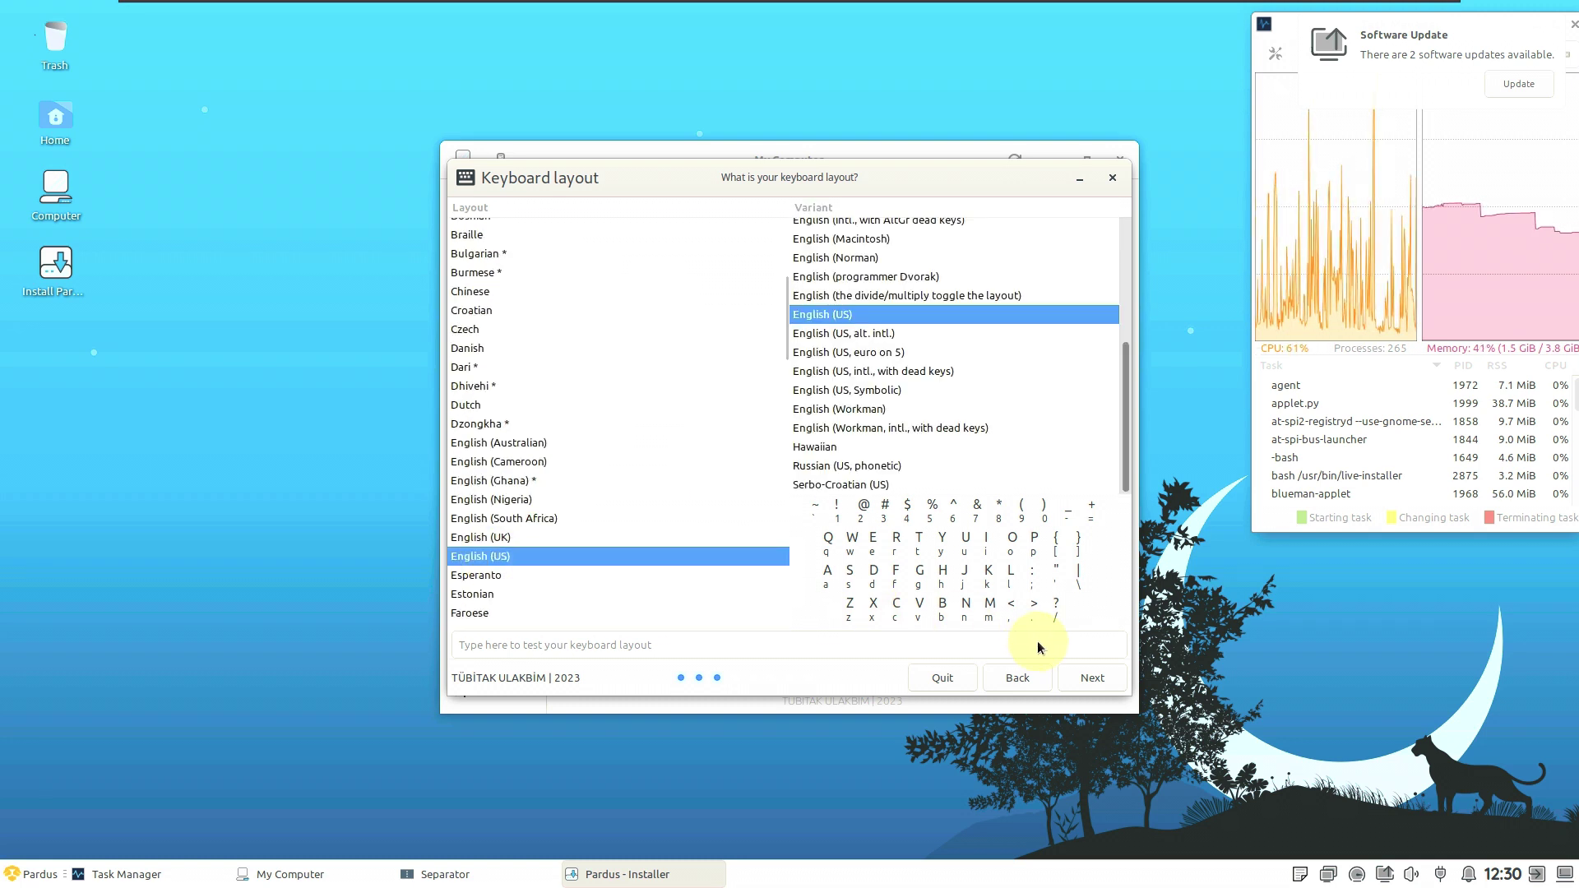
pyautogui.click(1086, 679)
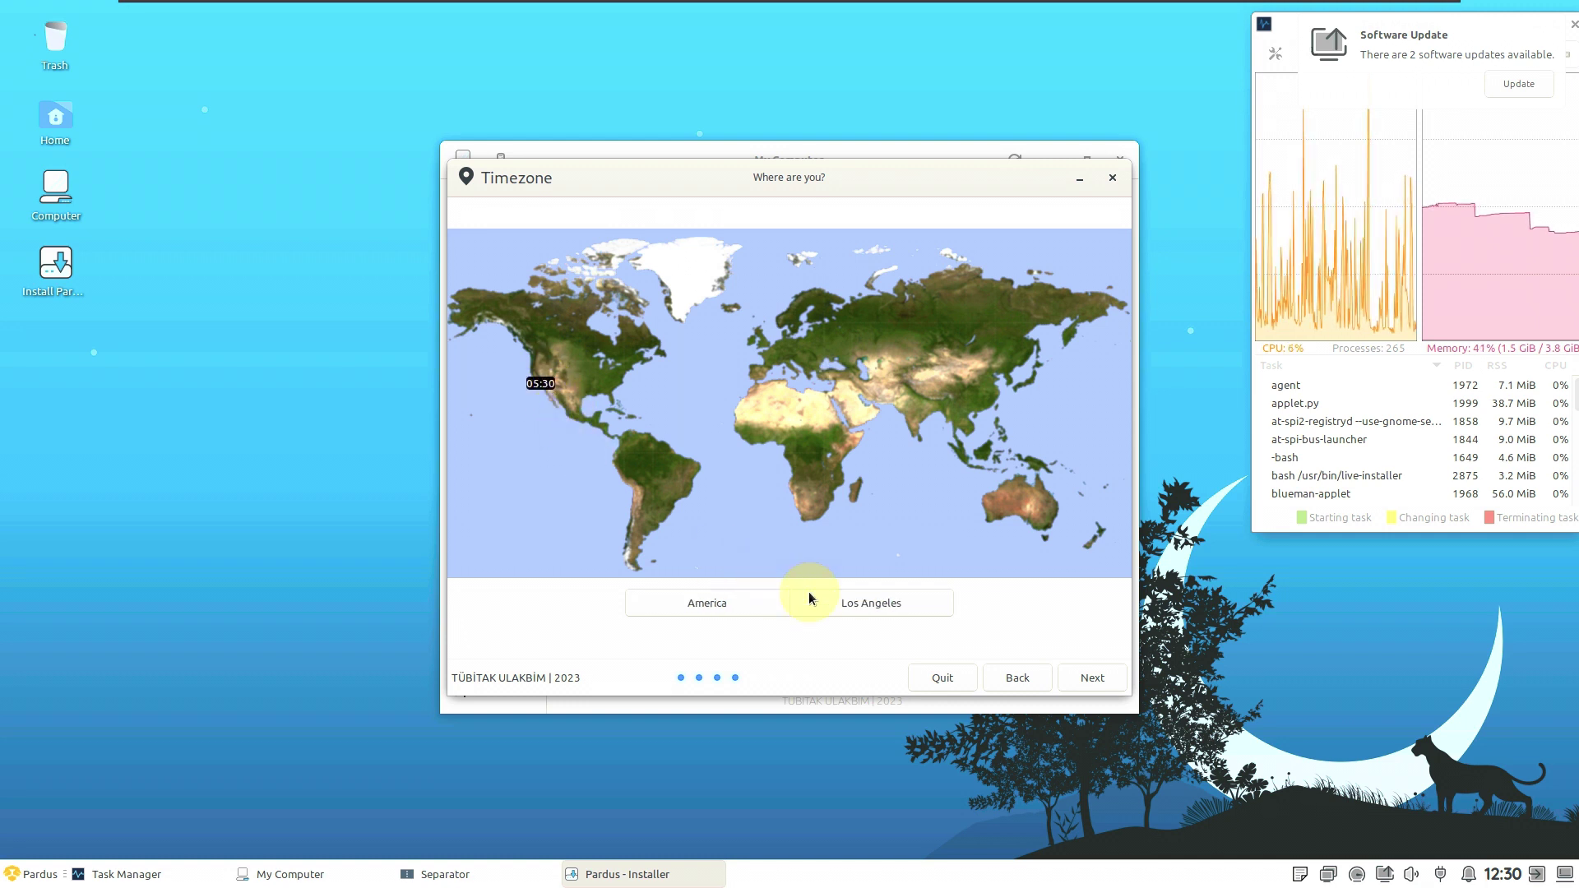
# Step: Look through the timezone's city and region choices, keep America / Los Angeles, and continue to the installation type
pyautogui.click(855, 609)
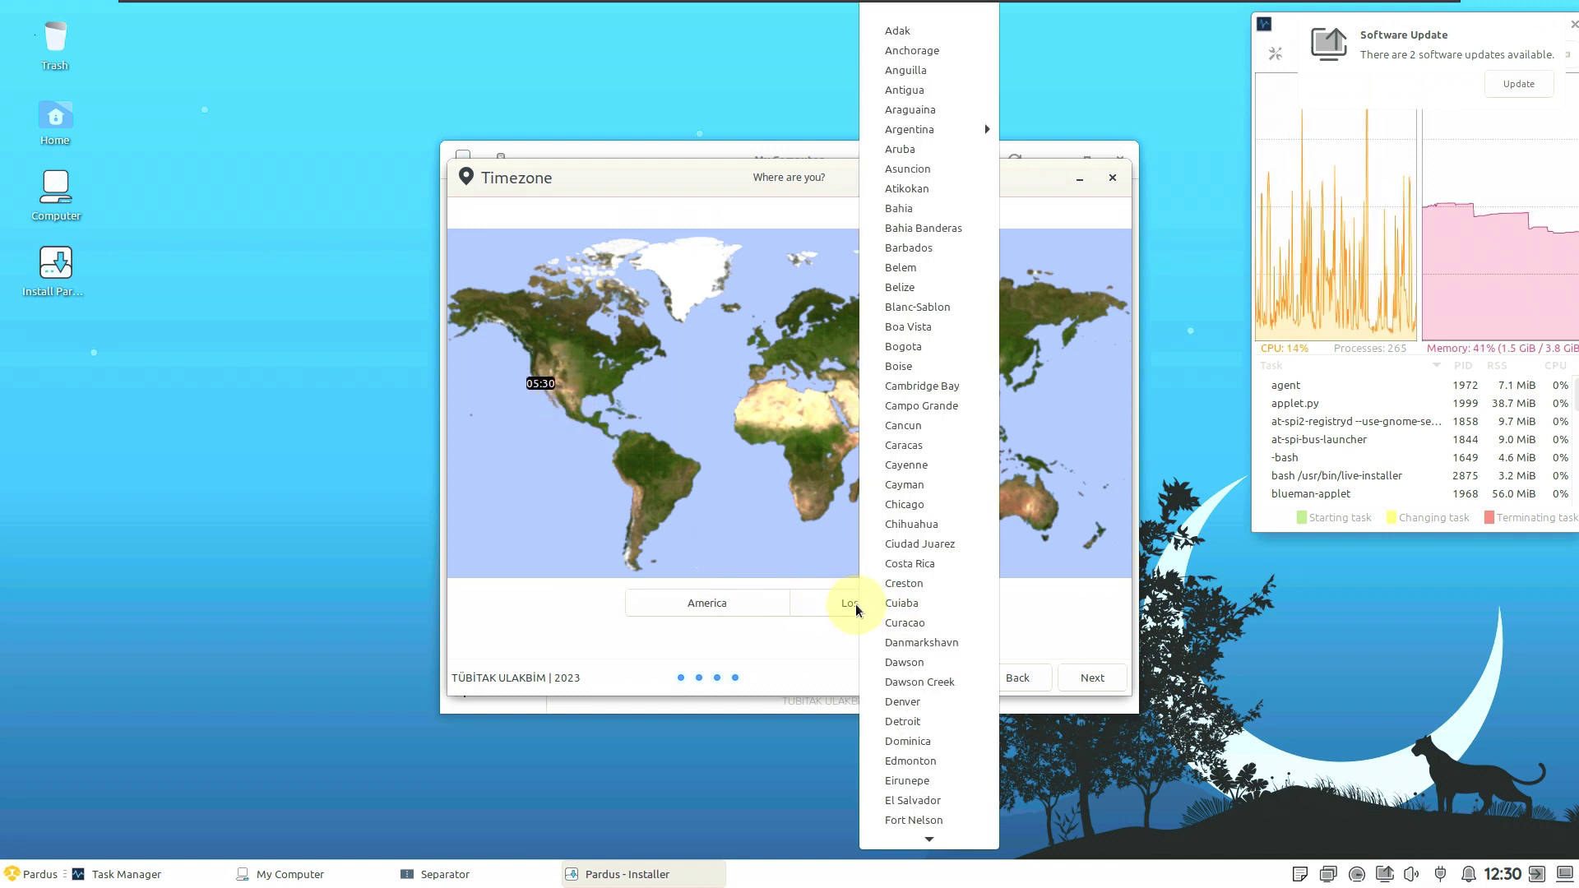
pyautogui.click(558, 640)
pyautogui.click(708, 603)
pyautogui.click(706, 635)
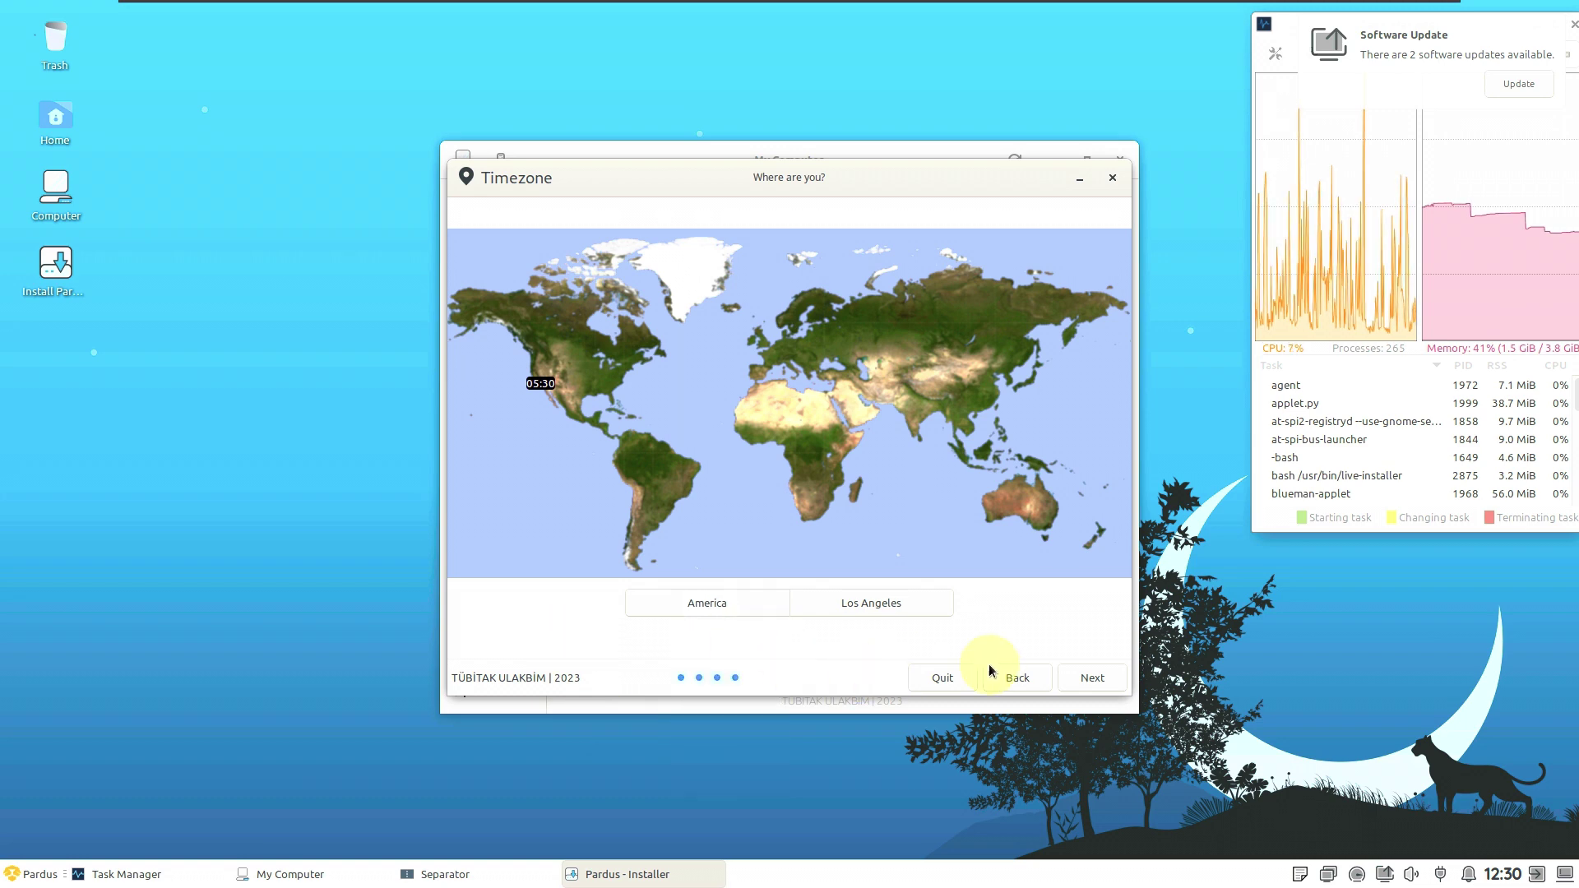
pyautogui.click(1094, 679)
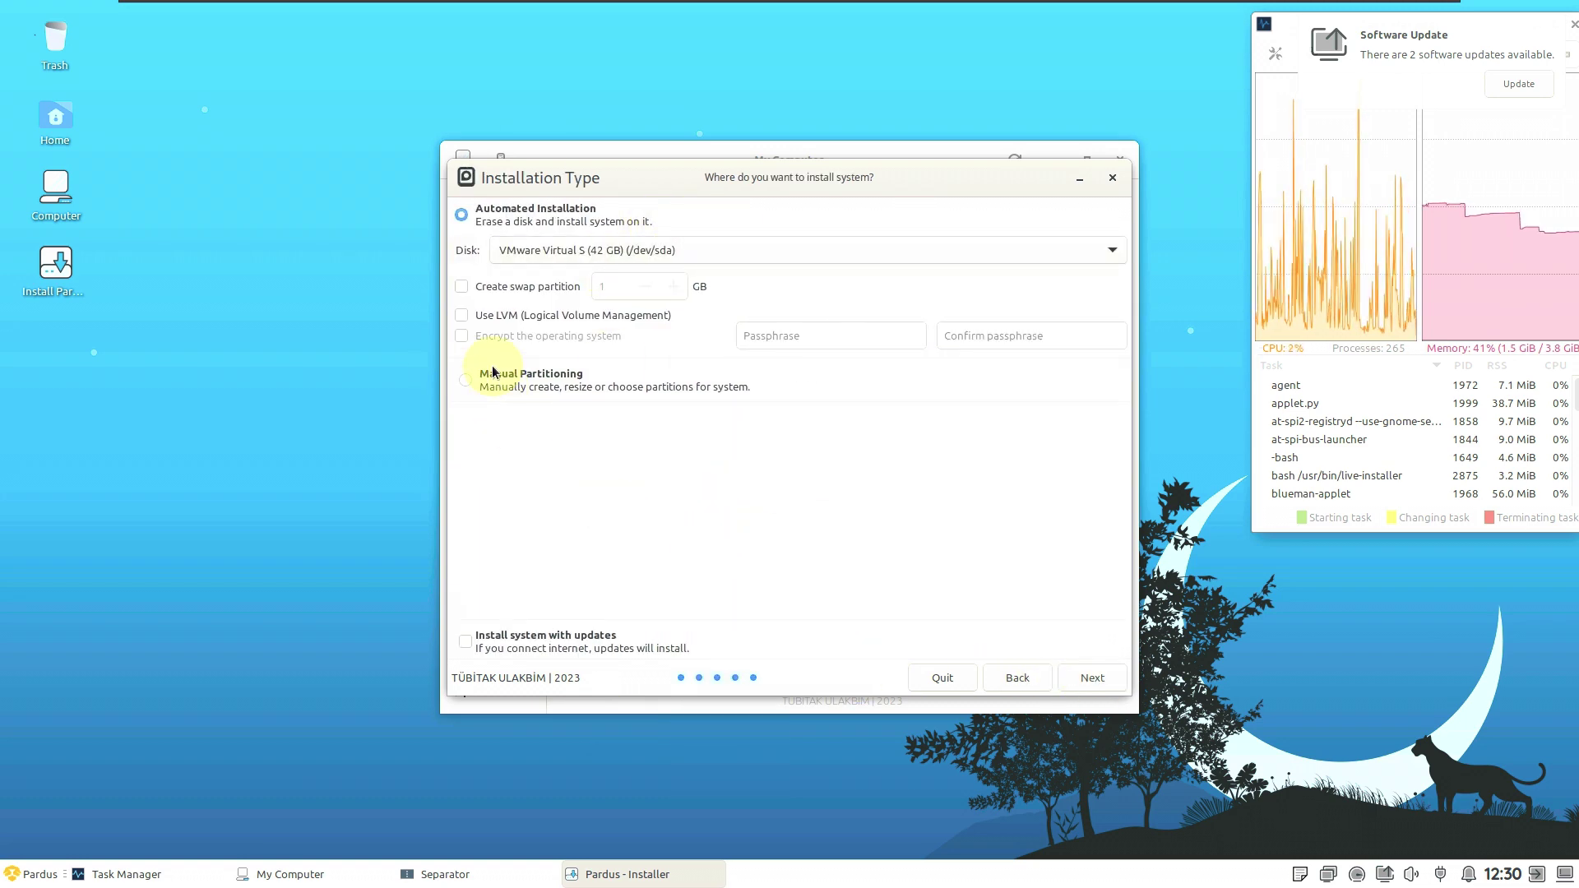
# Step: Choose automated installation on VMware Virtual S (42 GB) (/dev/sda), enable Install system with updates, and proceed
pyautogui.click(466, 380)
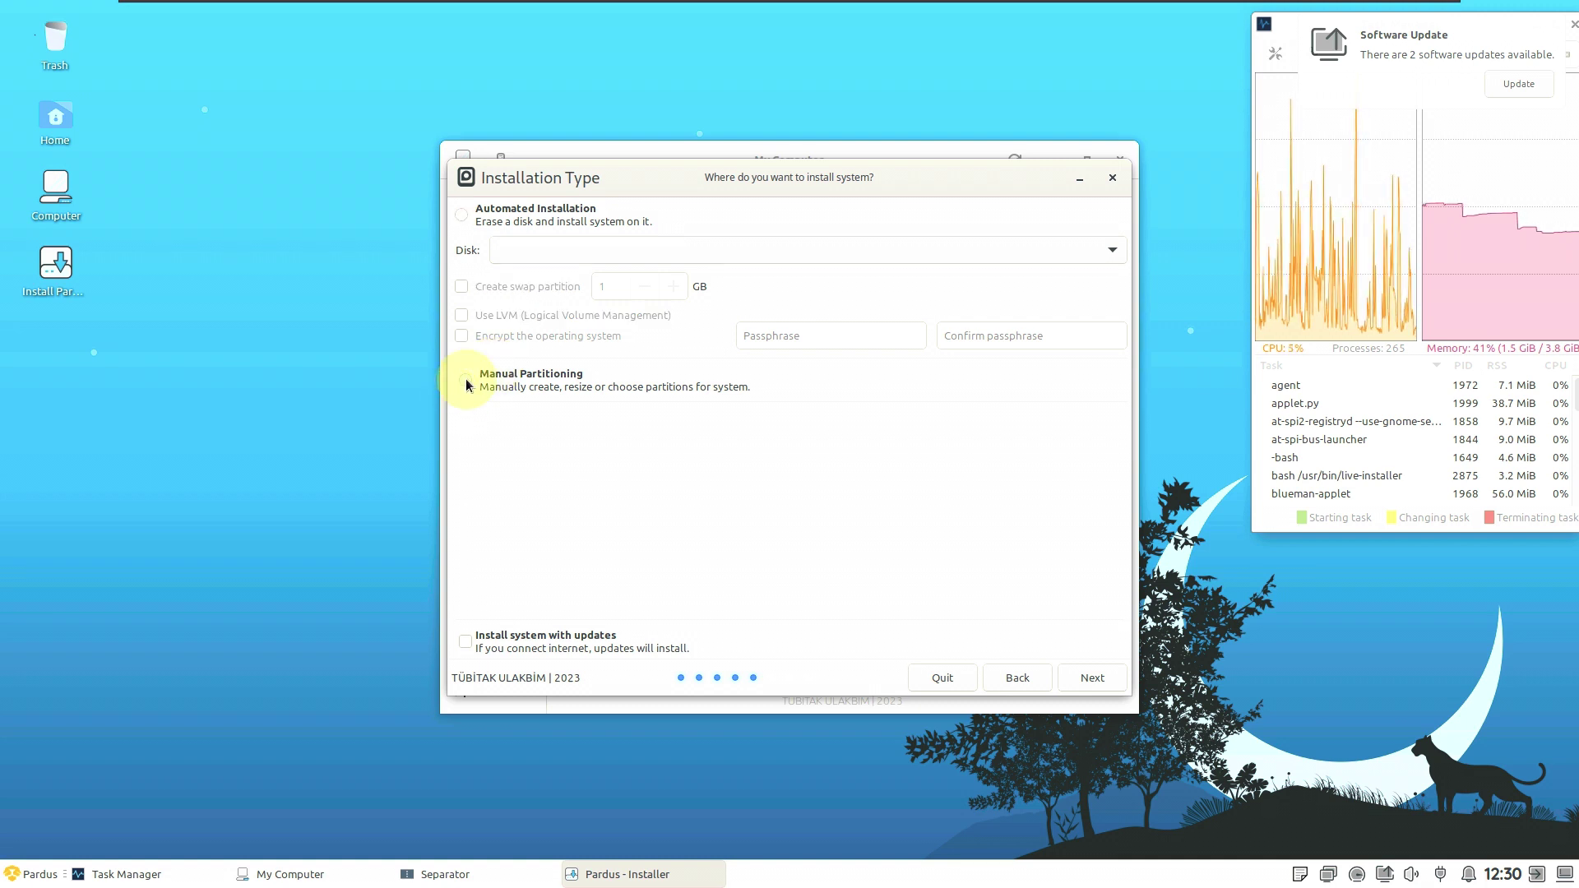
pyautogui.click(461, 215)
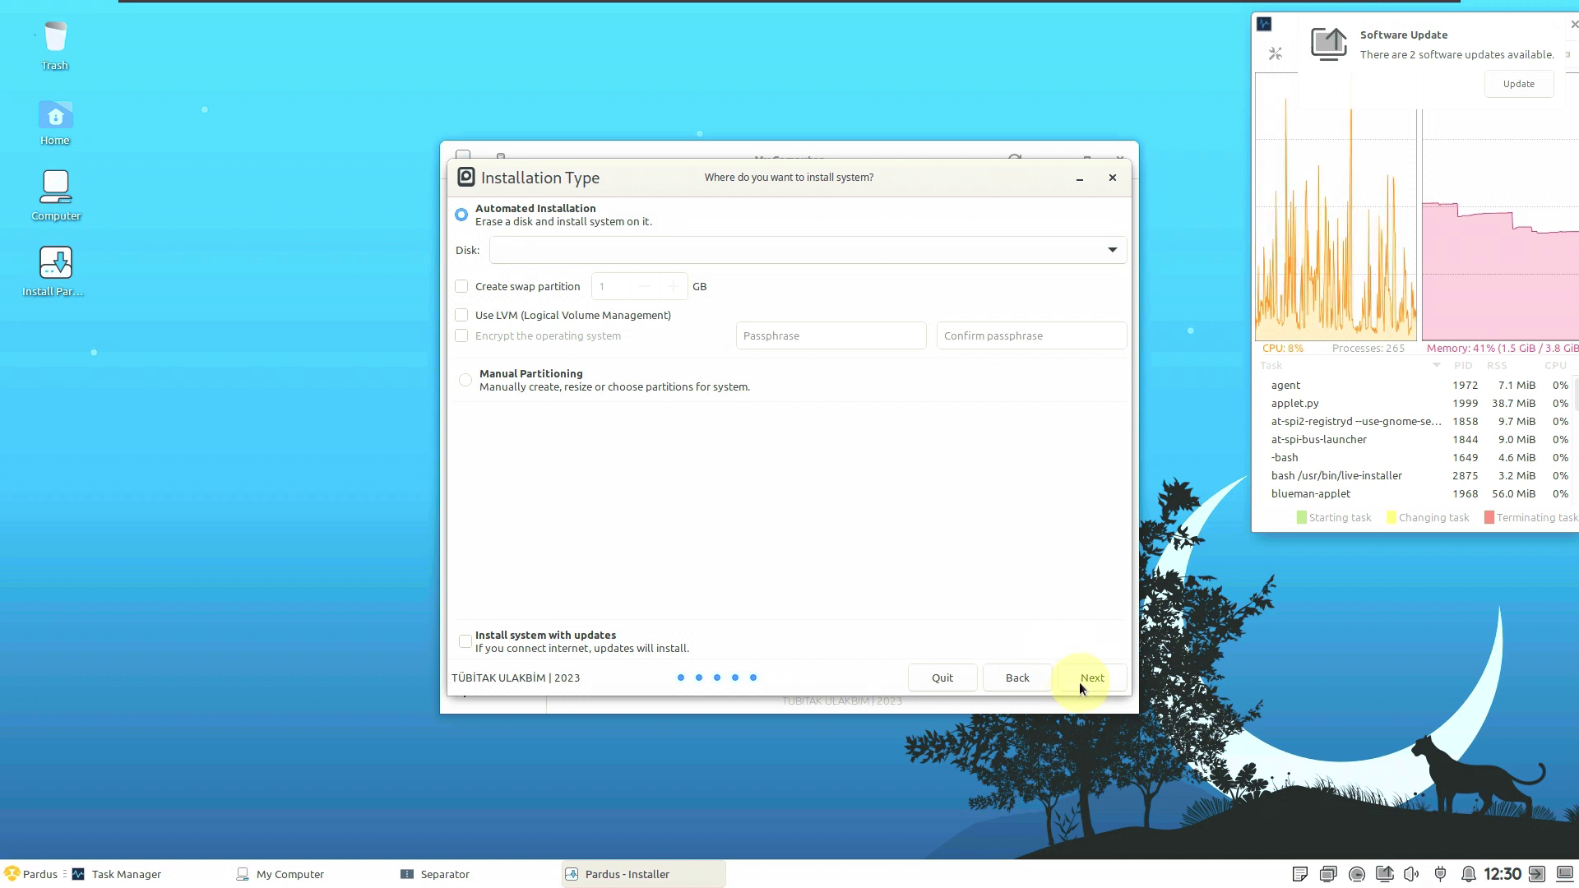
pyautogui.click(867, 250)
pyautogui.click(878, 261)
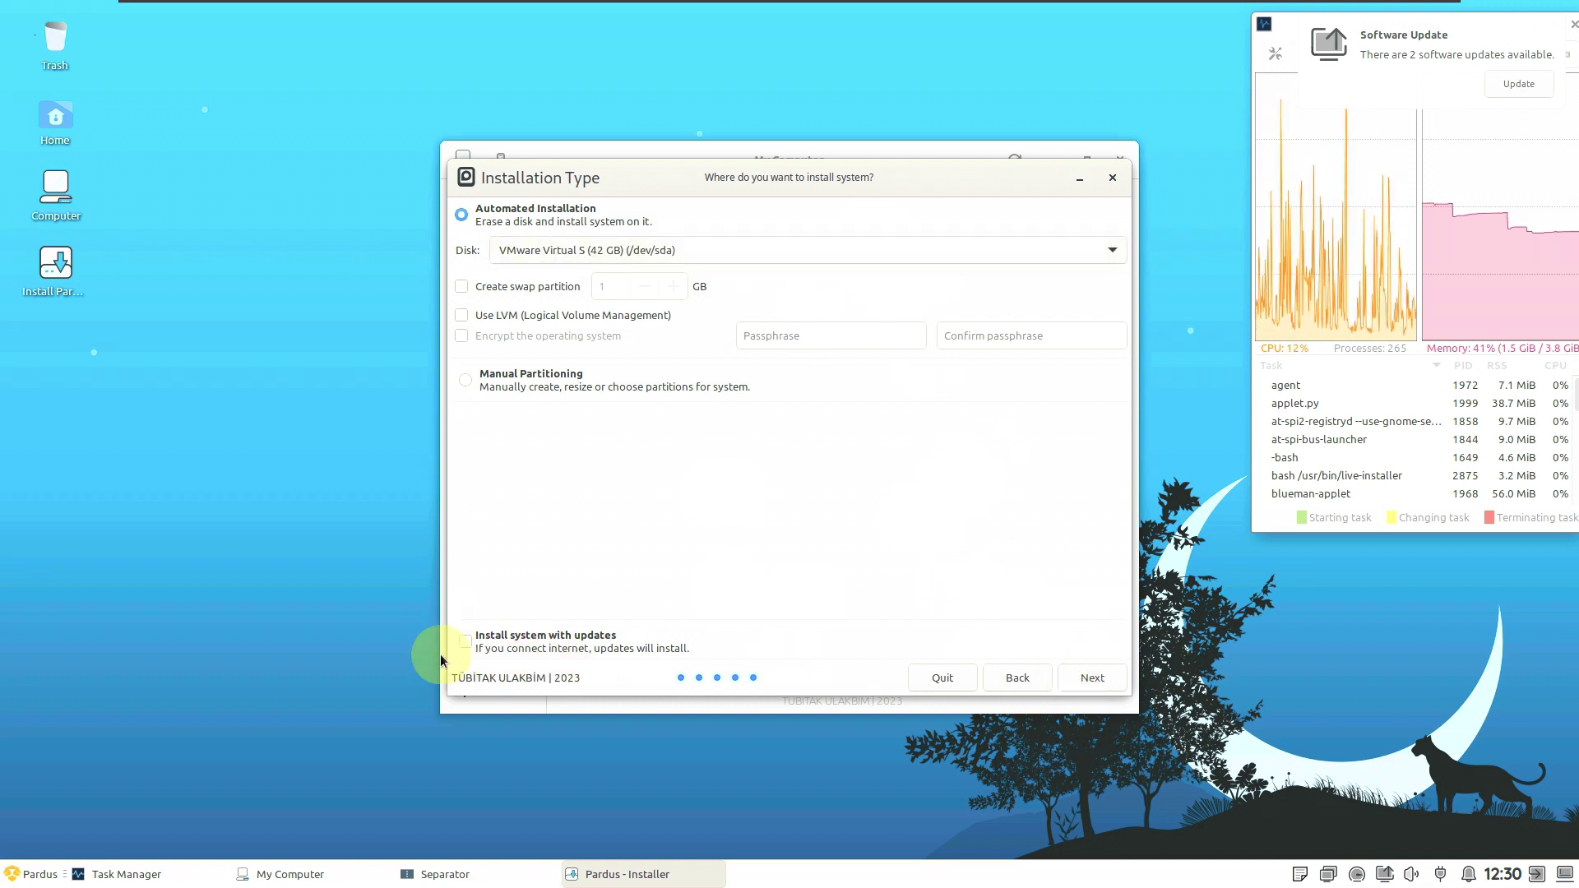
pyautogui.click(531, 638)
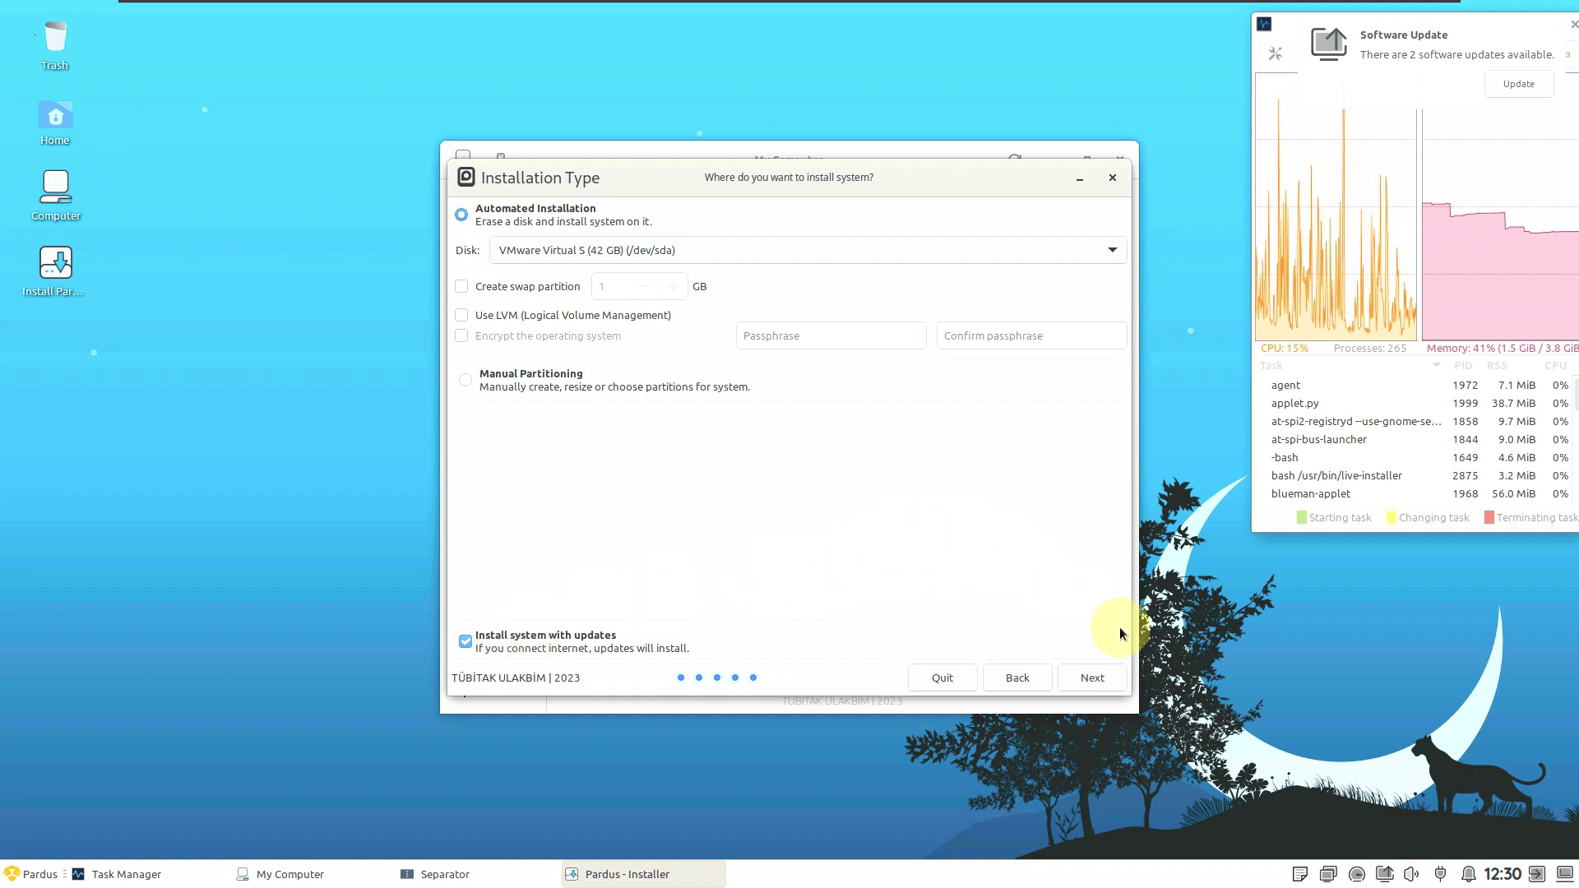
pyautogui.click(1107, 673)
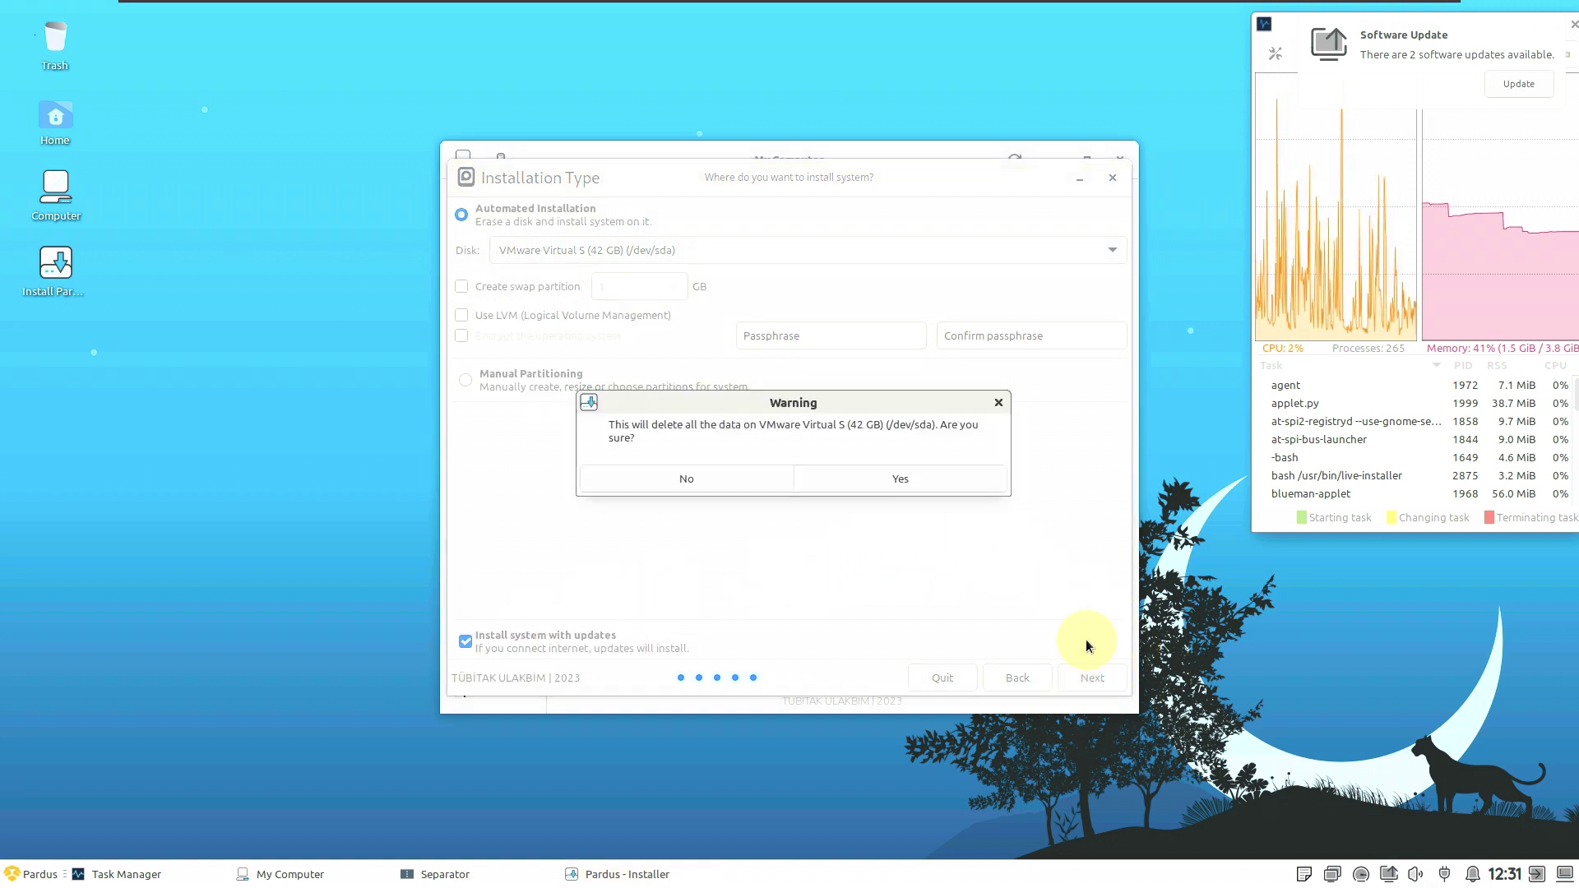
# Step: Decline erasing the VMware disk, quit the Pardus Installer, and close the Separator dialog
pyautogui.click(728, 473)
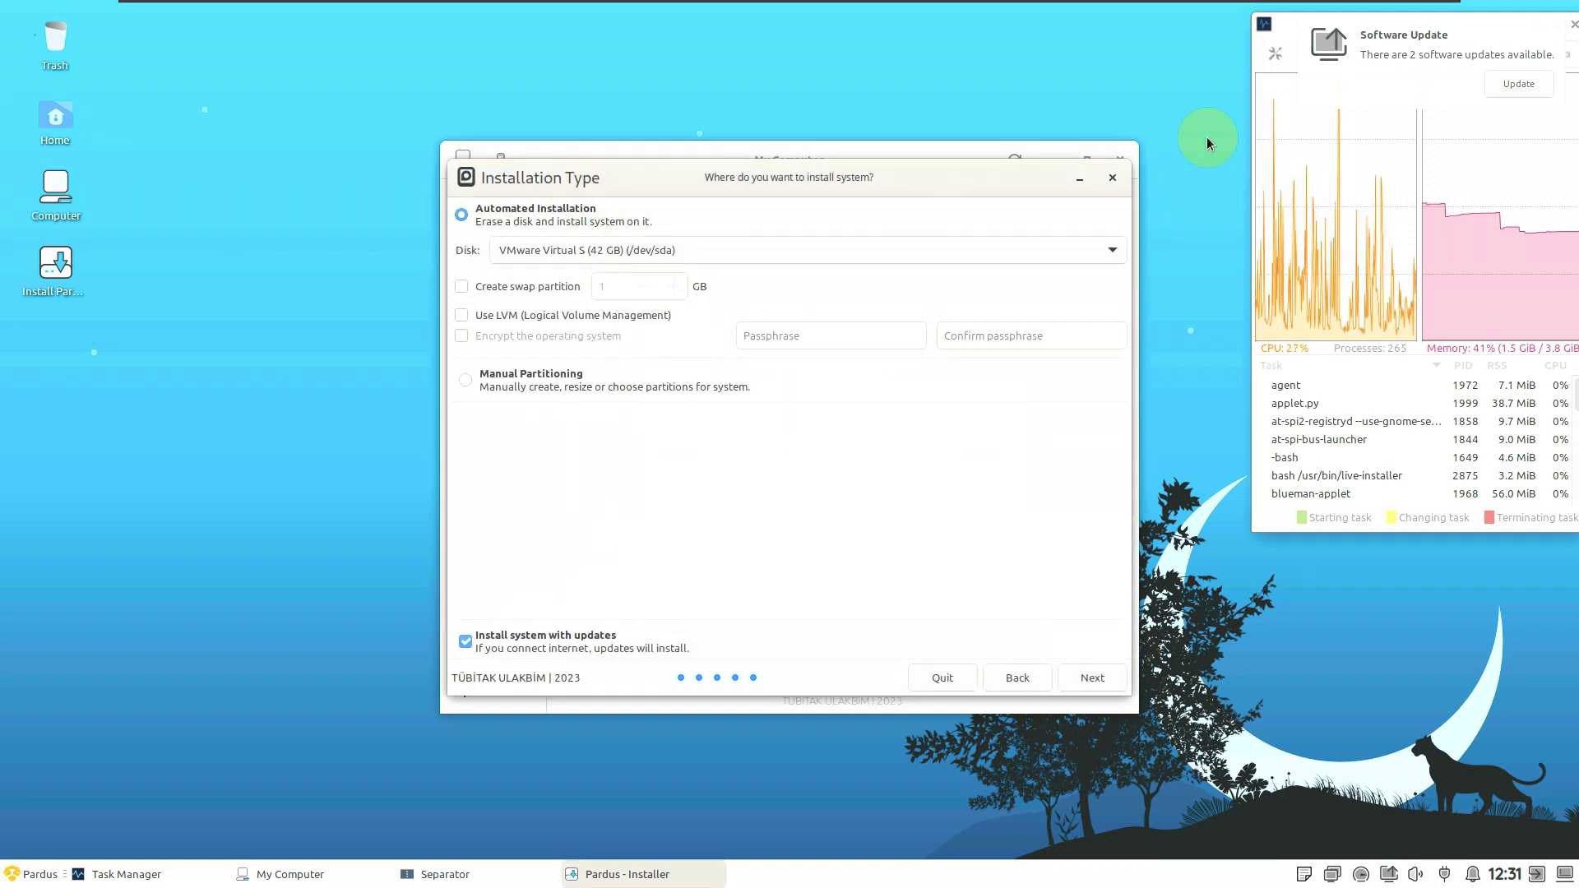
pyautogui.click(1107, 177)
pyautogui.click(856, 467)
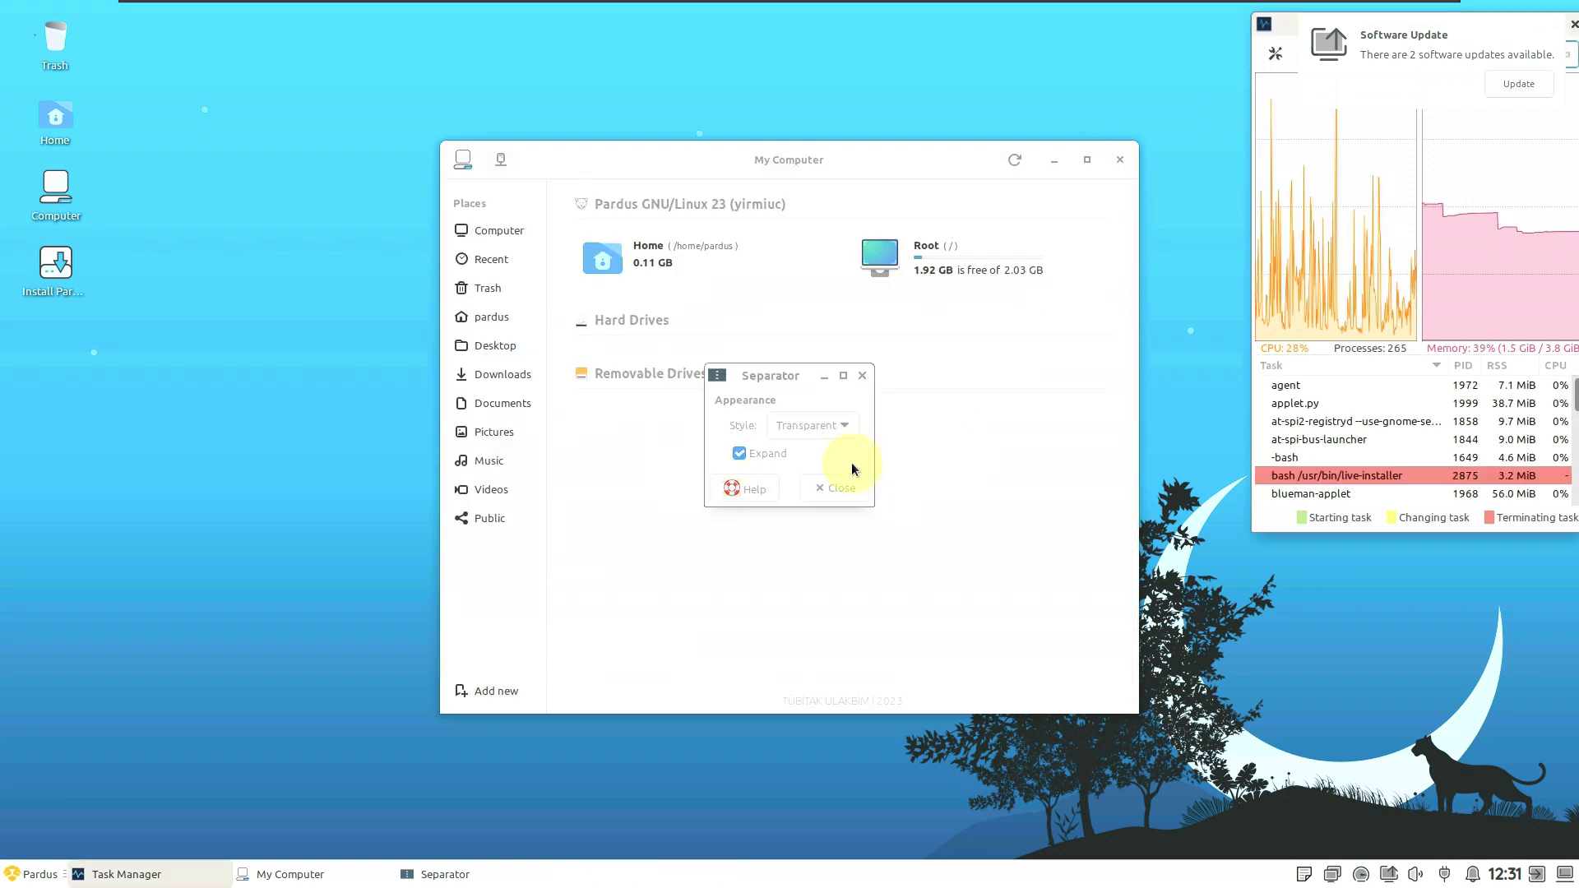
pyautogui.click(836, 486)
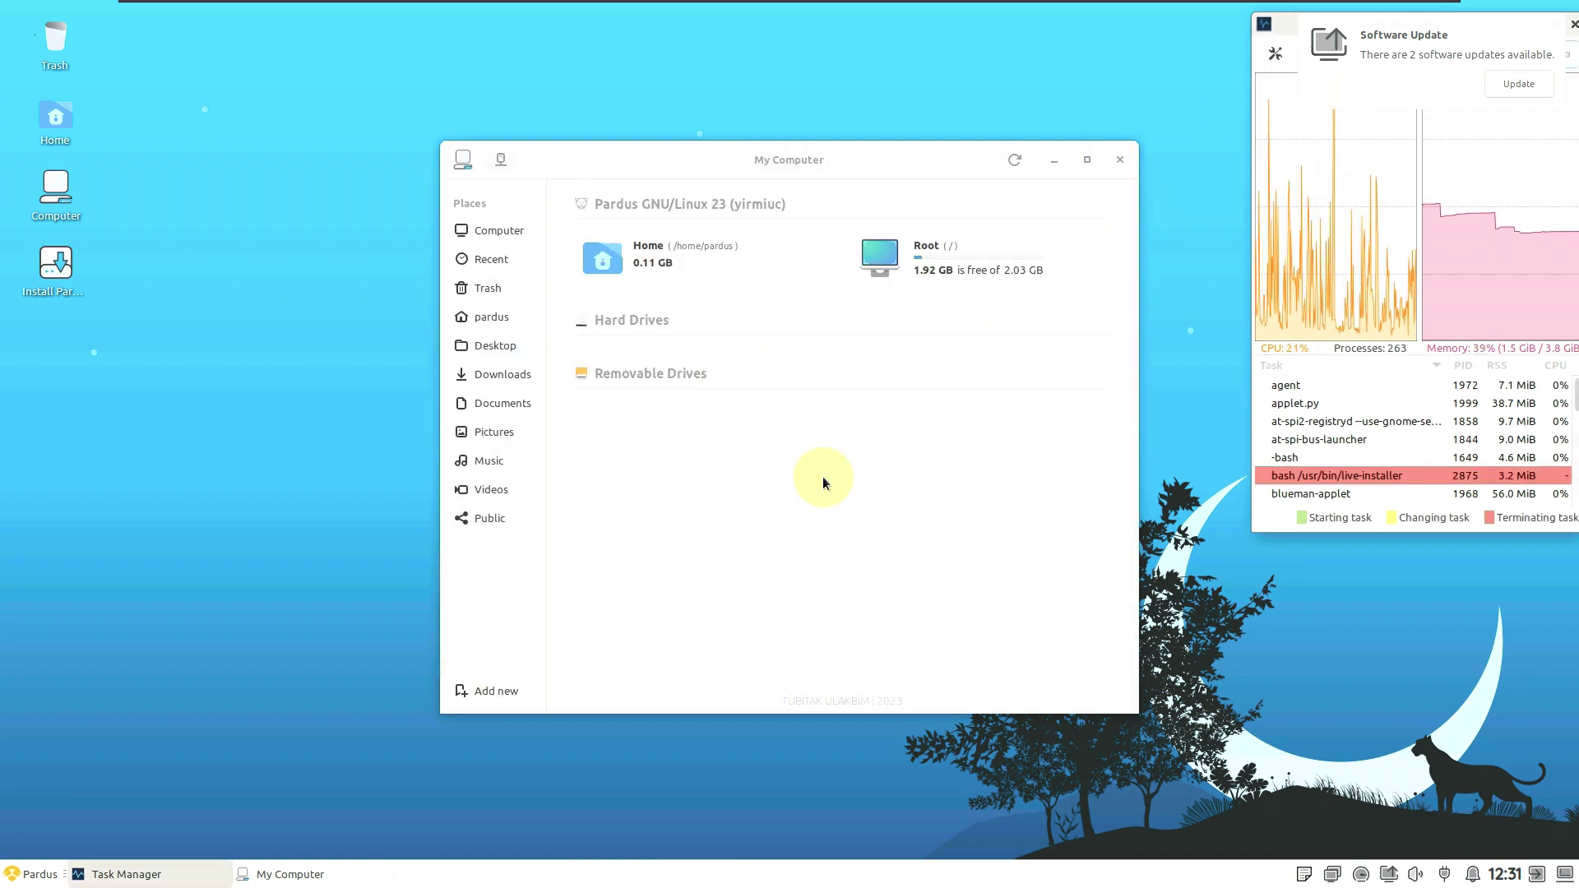
# Step: Open the Computer location in Thunar, view the file manager's About information, and close the Thunar and My Computer windows
pyautogui.click(497, 230)
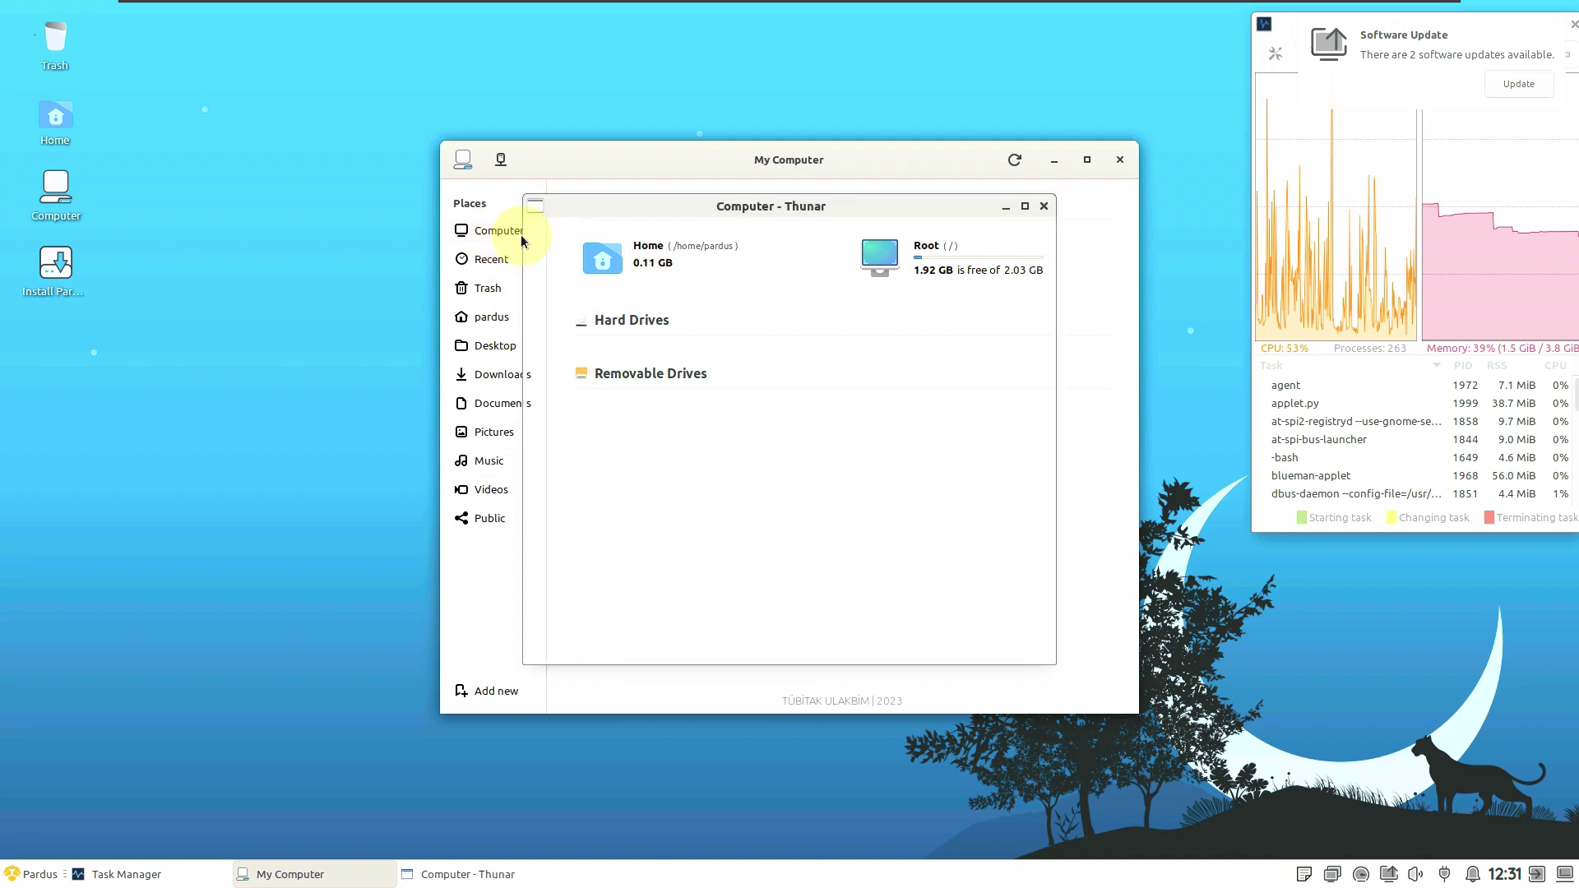
pyautogui.click(739, 227)
pyautogui.click(749, 268)
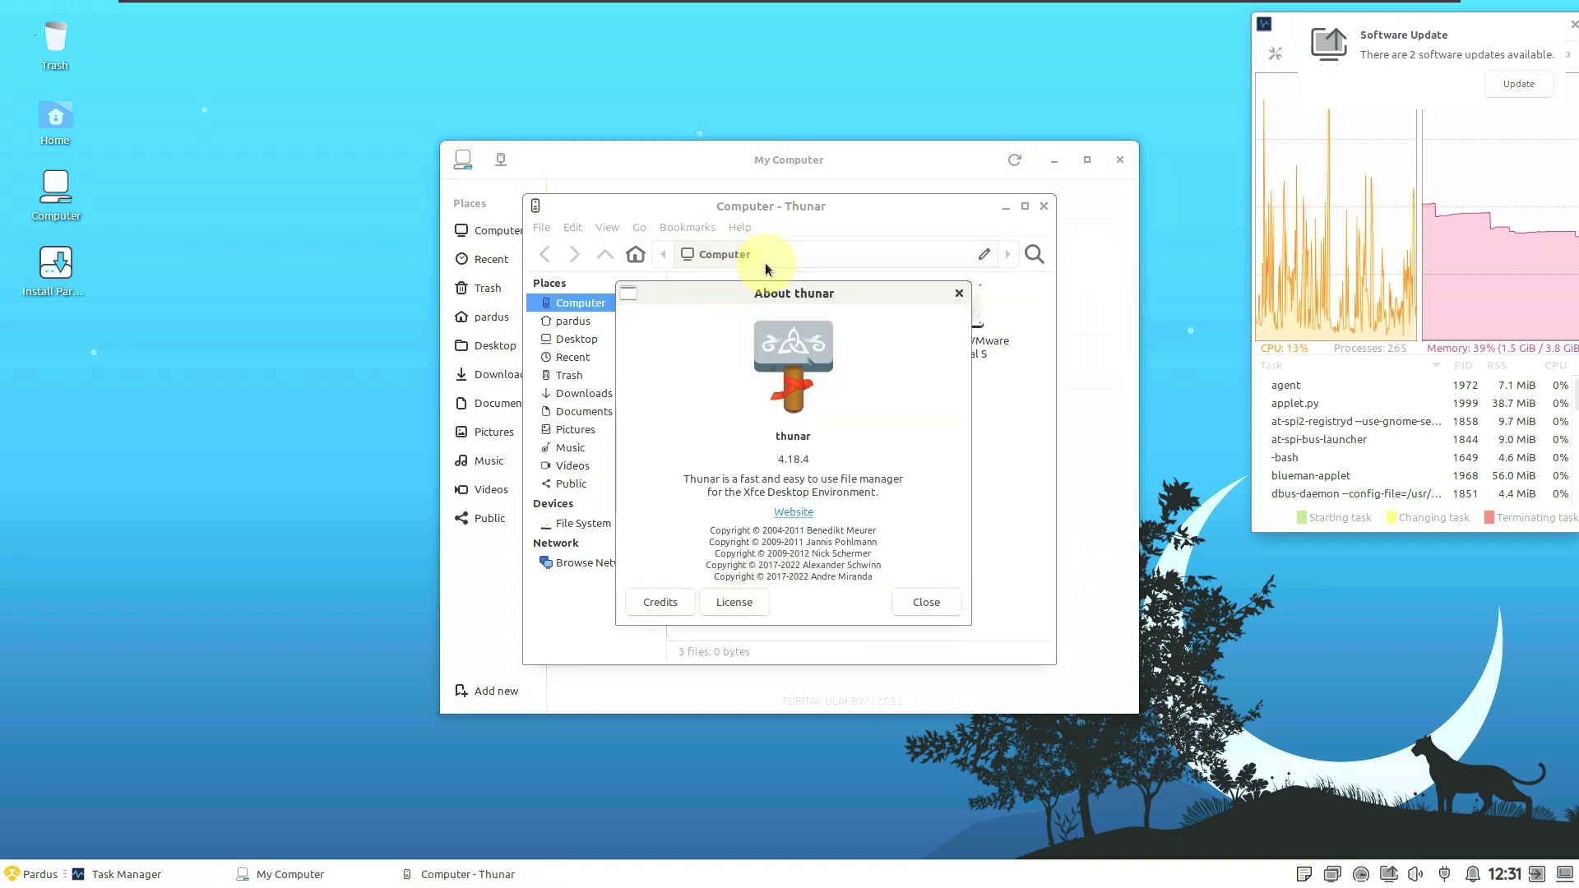
pyautogui.click(923, 602)
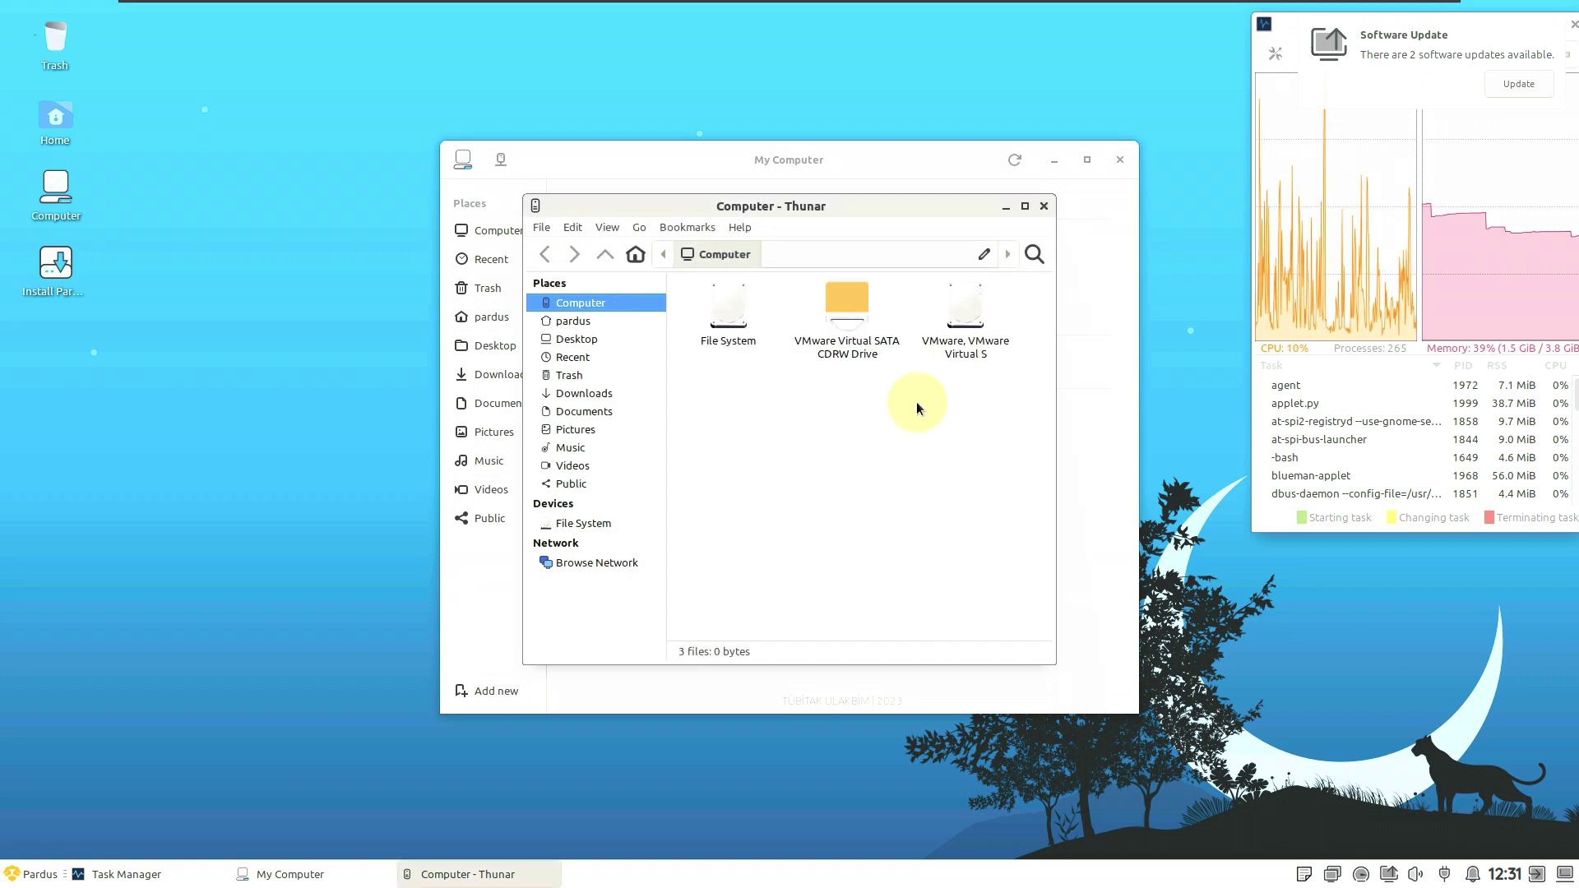
pyautogui.click(1043, 205)
pyautogui.click(1119, 159)
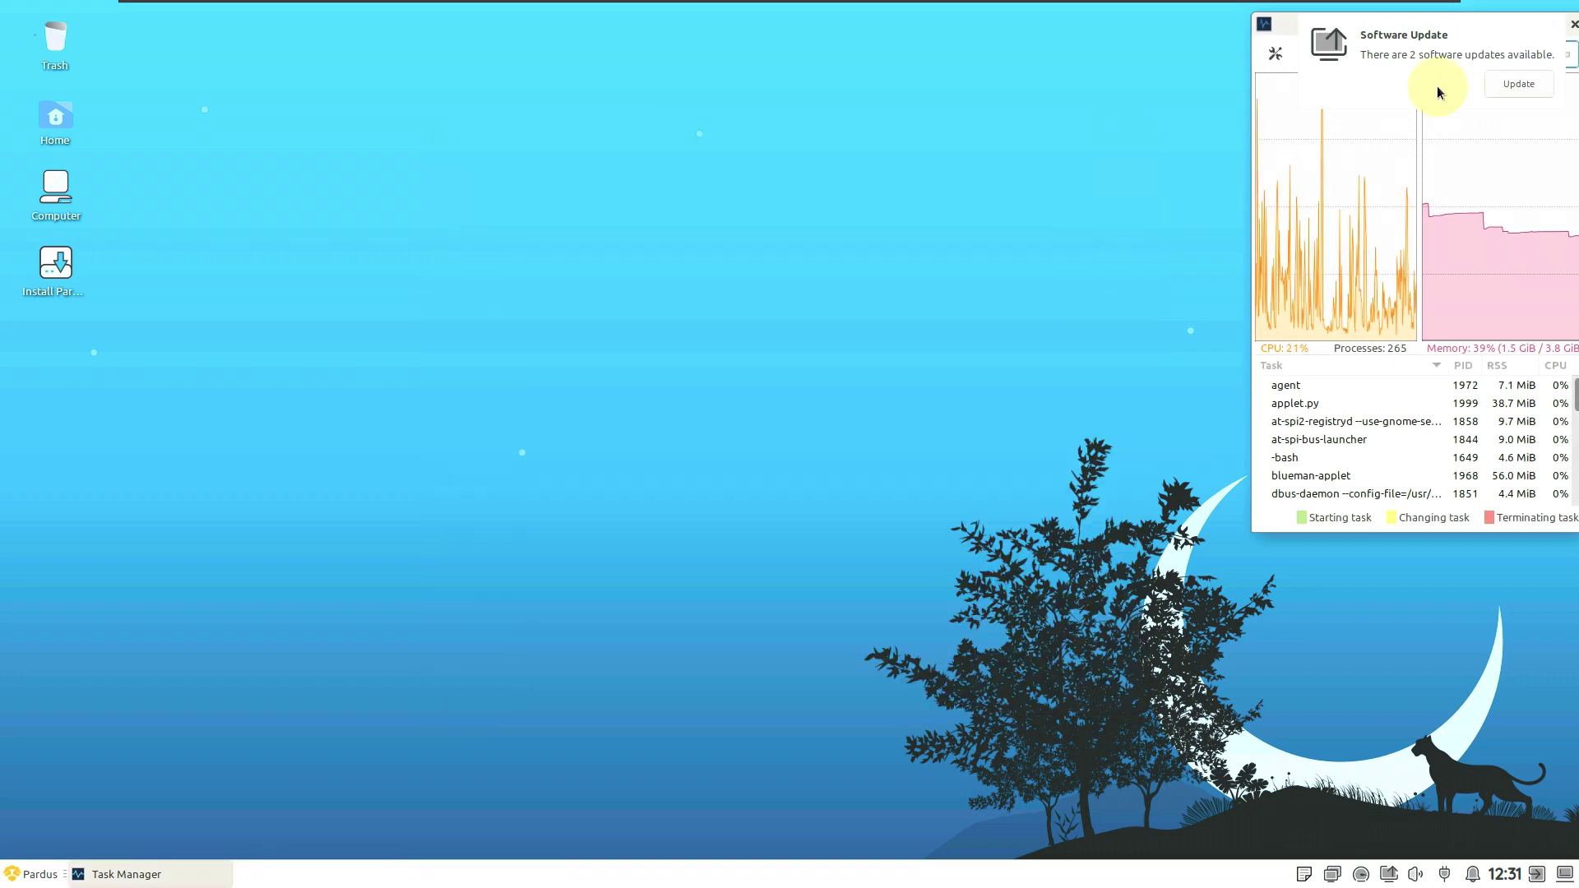
# Step: Maximize Task Manager, look through the full list of running processes, and close it
pyautogui.doubleClick(1277, 39)
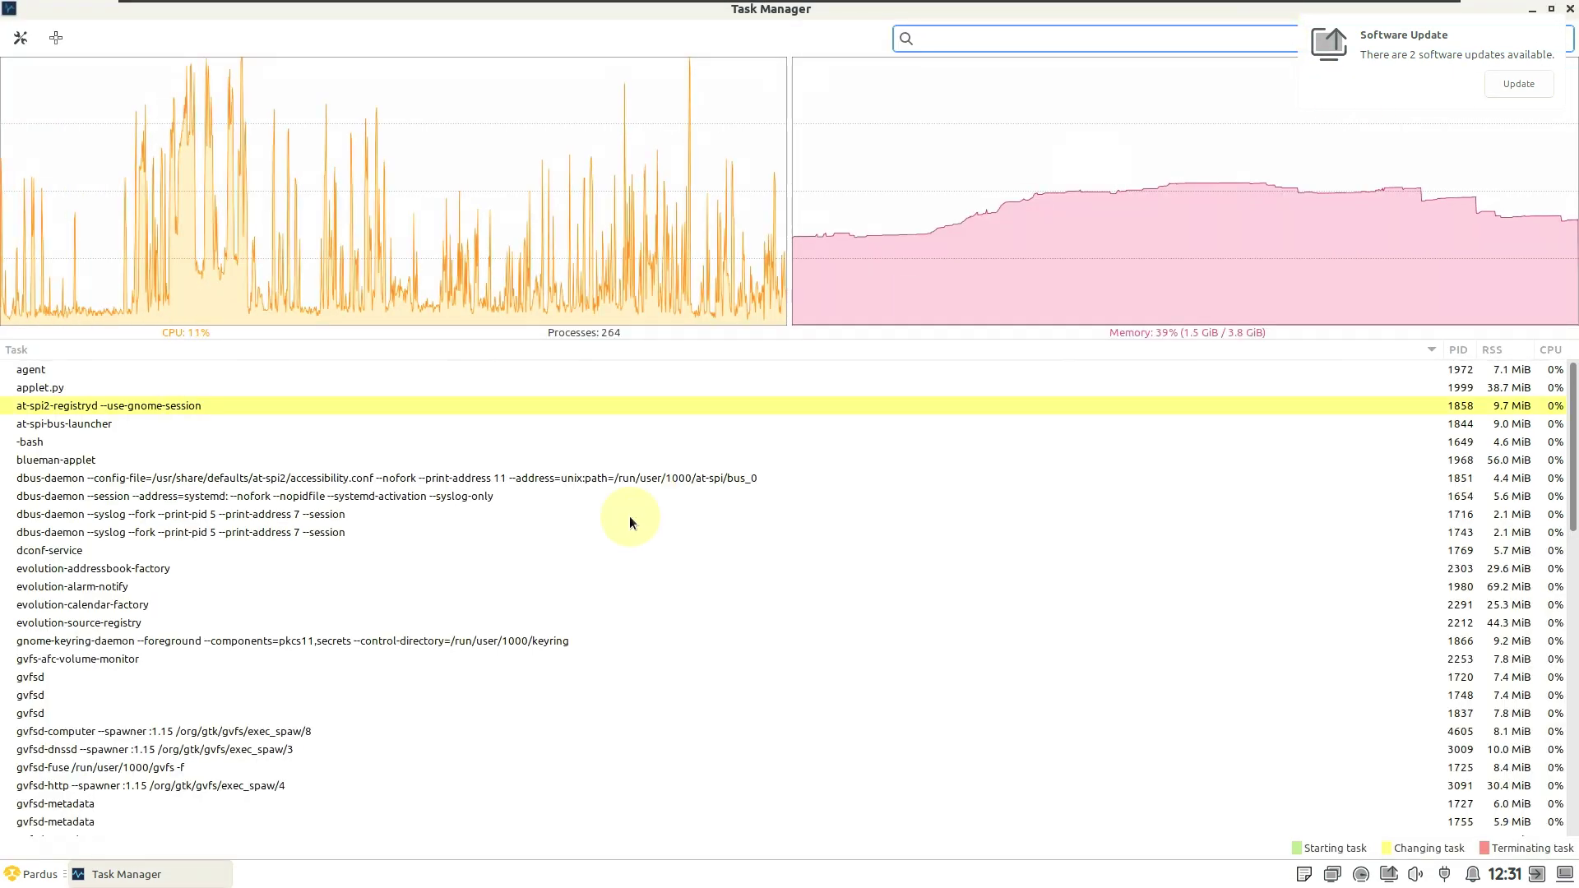
pyautogui.scroll(-5, 629, 516)
pyautogui.scroll(-5, 632, 523)
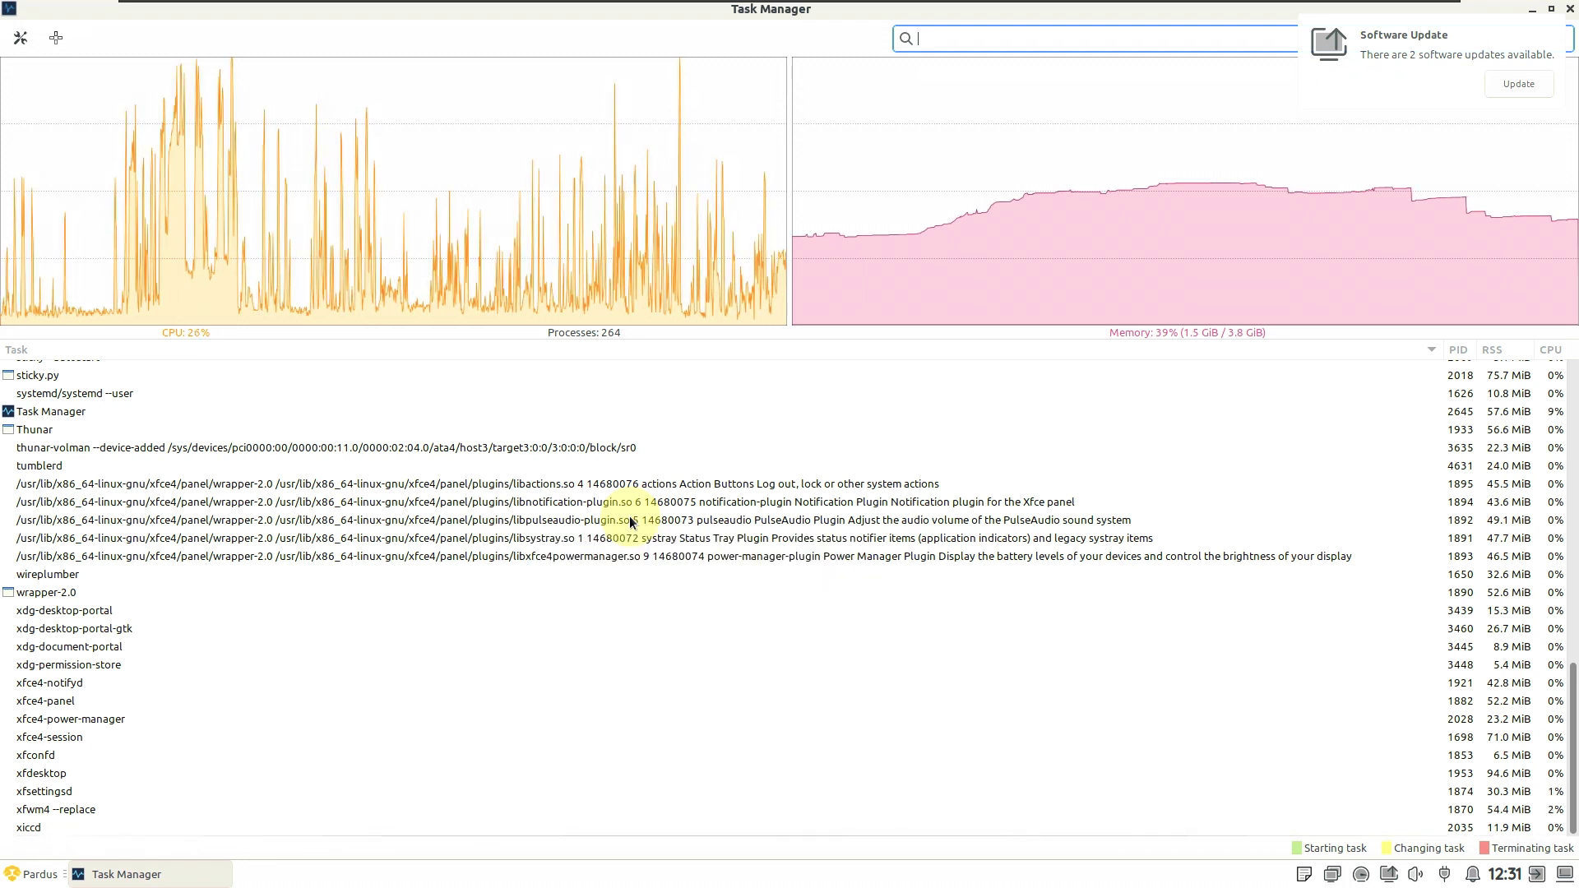
pyautogui.rightClick(952, 17)
pyautogui.click(1005, 305)
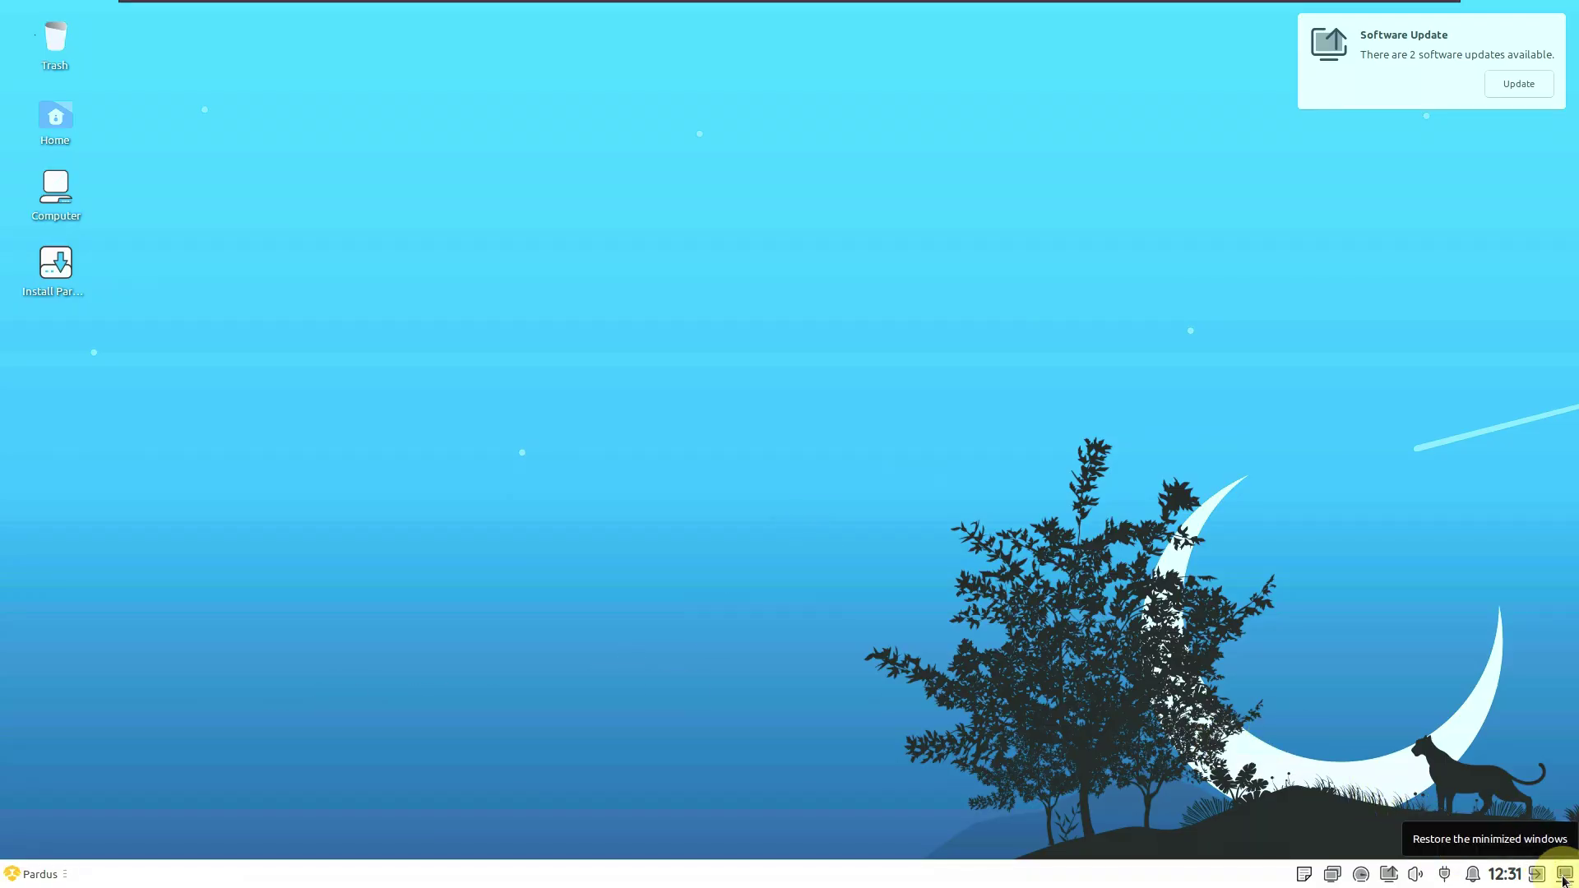
# Step: Check the session log-out options, the clock and the notification menu, dismissing each without changing anything
pyautogui.click(1537, 873)
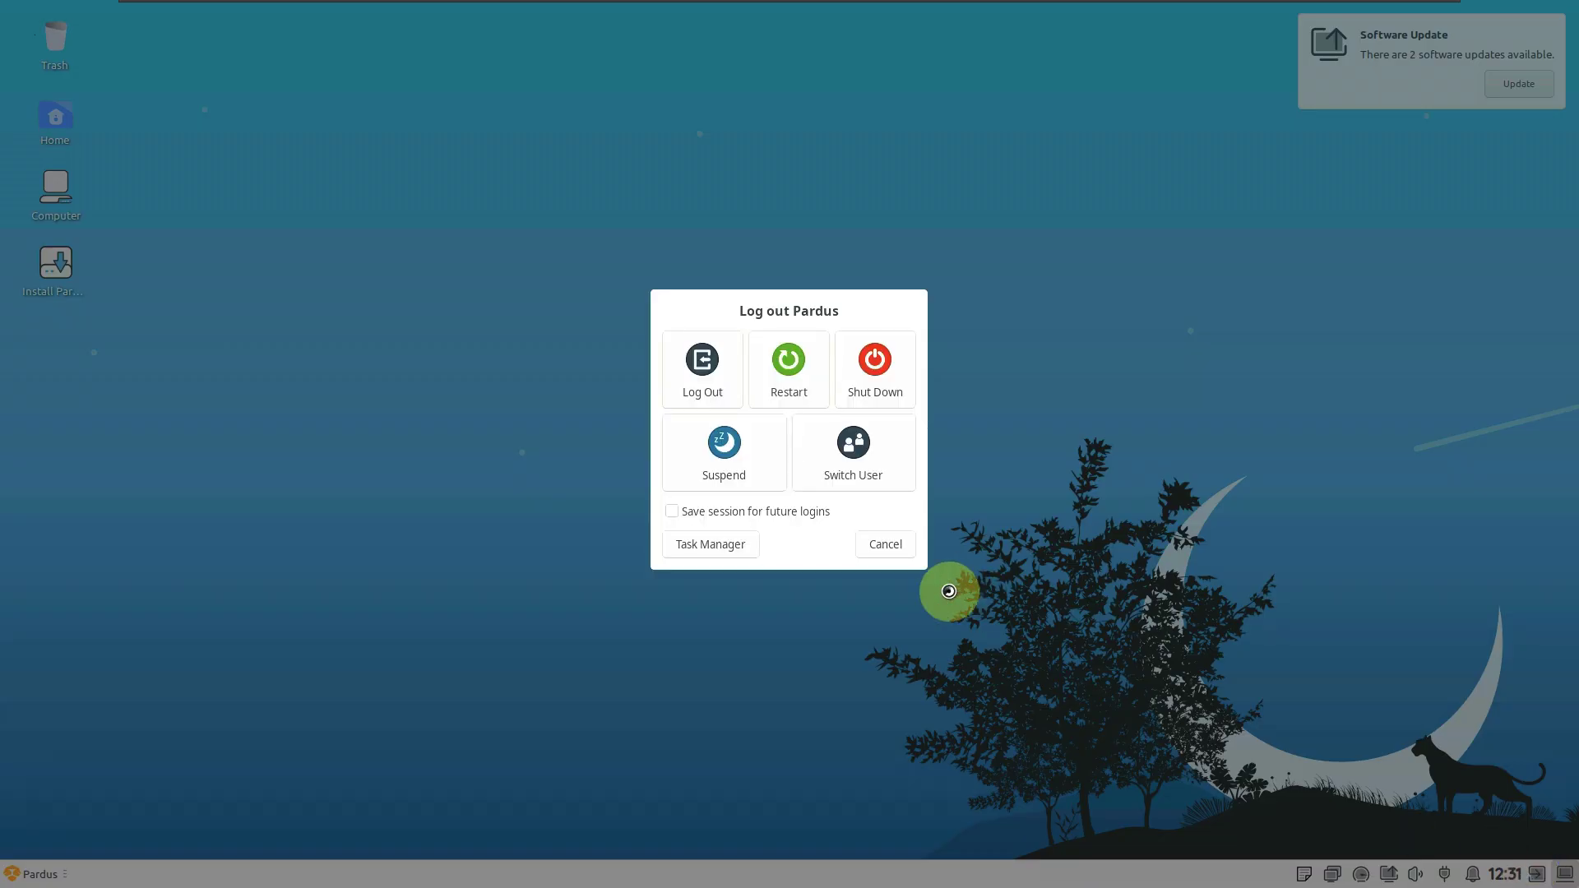
pyautogui.click(884, 544)
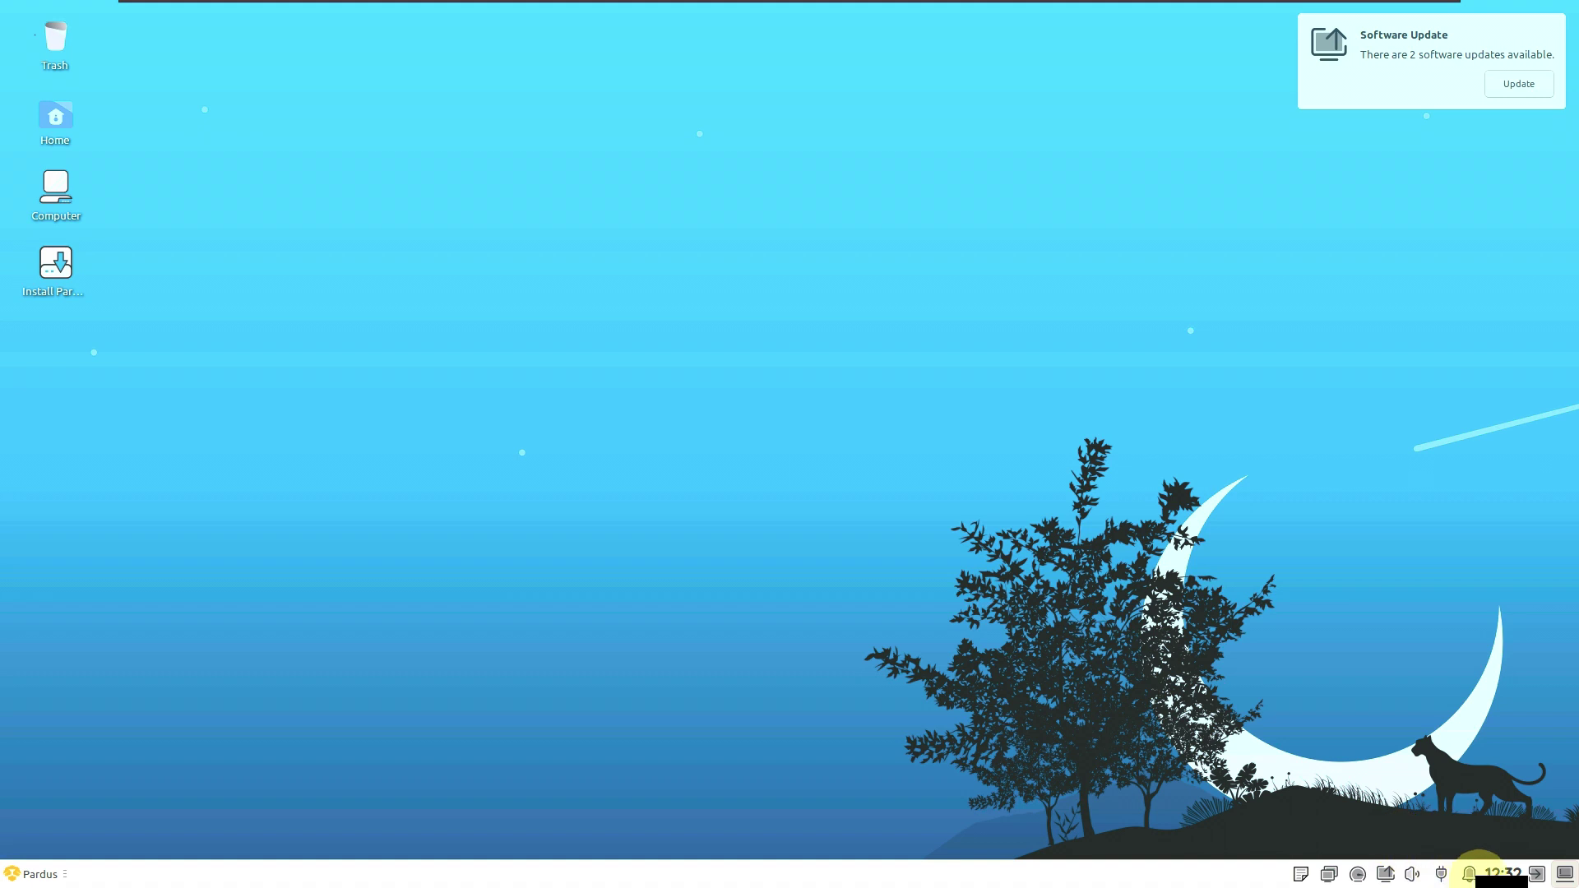
pyautogui.click(1510, 878)
pyautogui.click(1511, 880)
pyautogui.click(1468, 875)
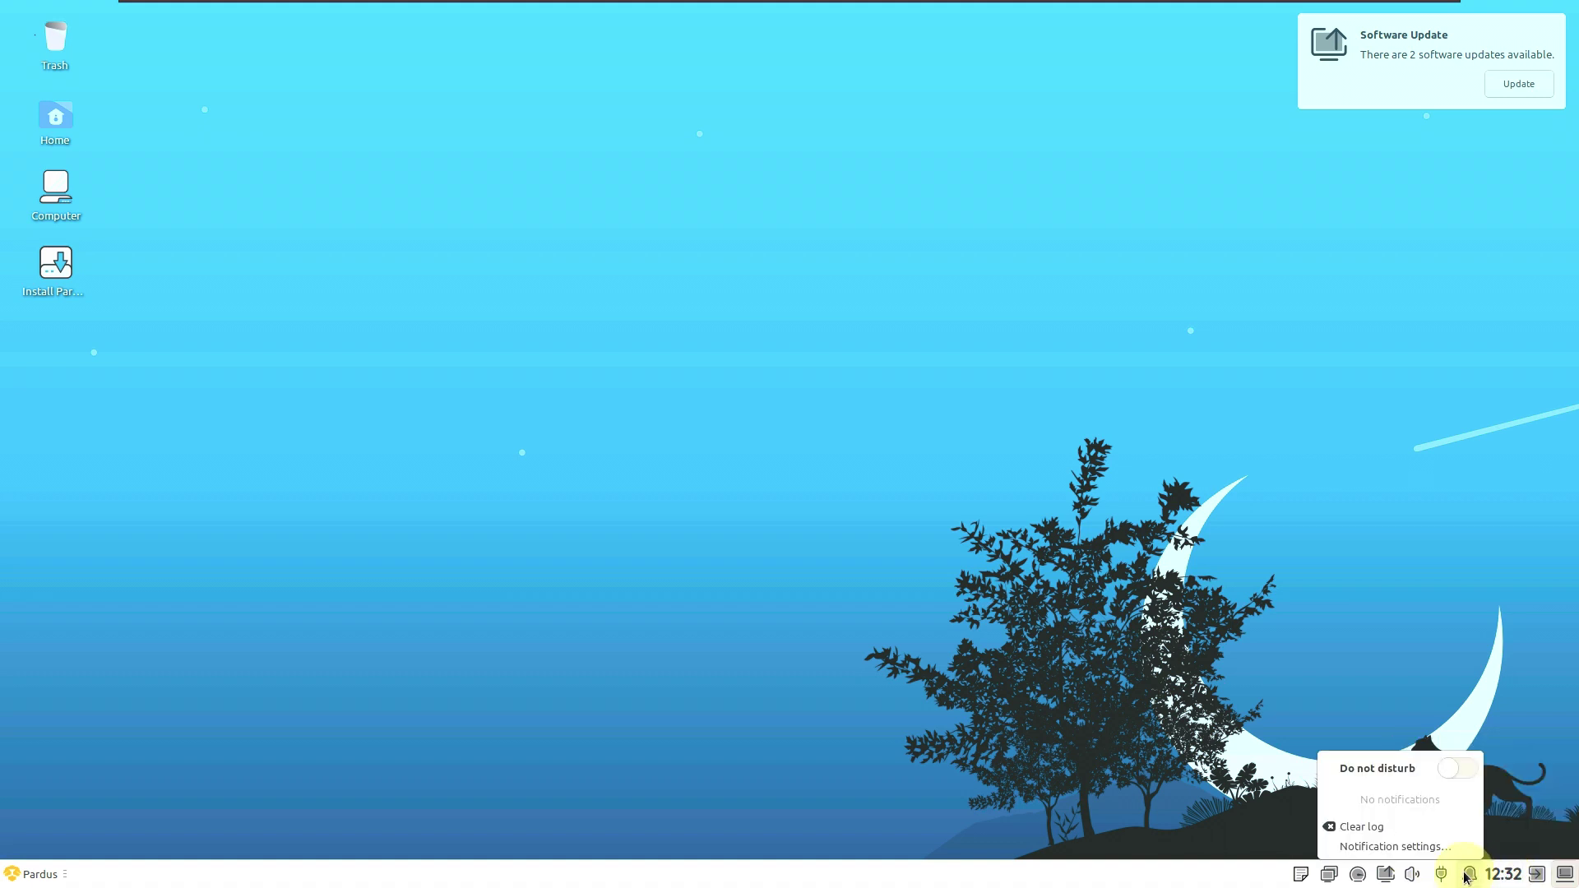
pyautogui.click(1468, 877)
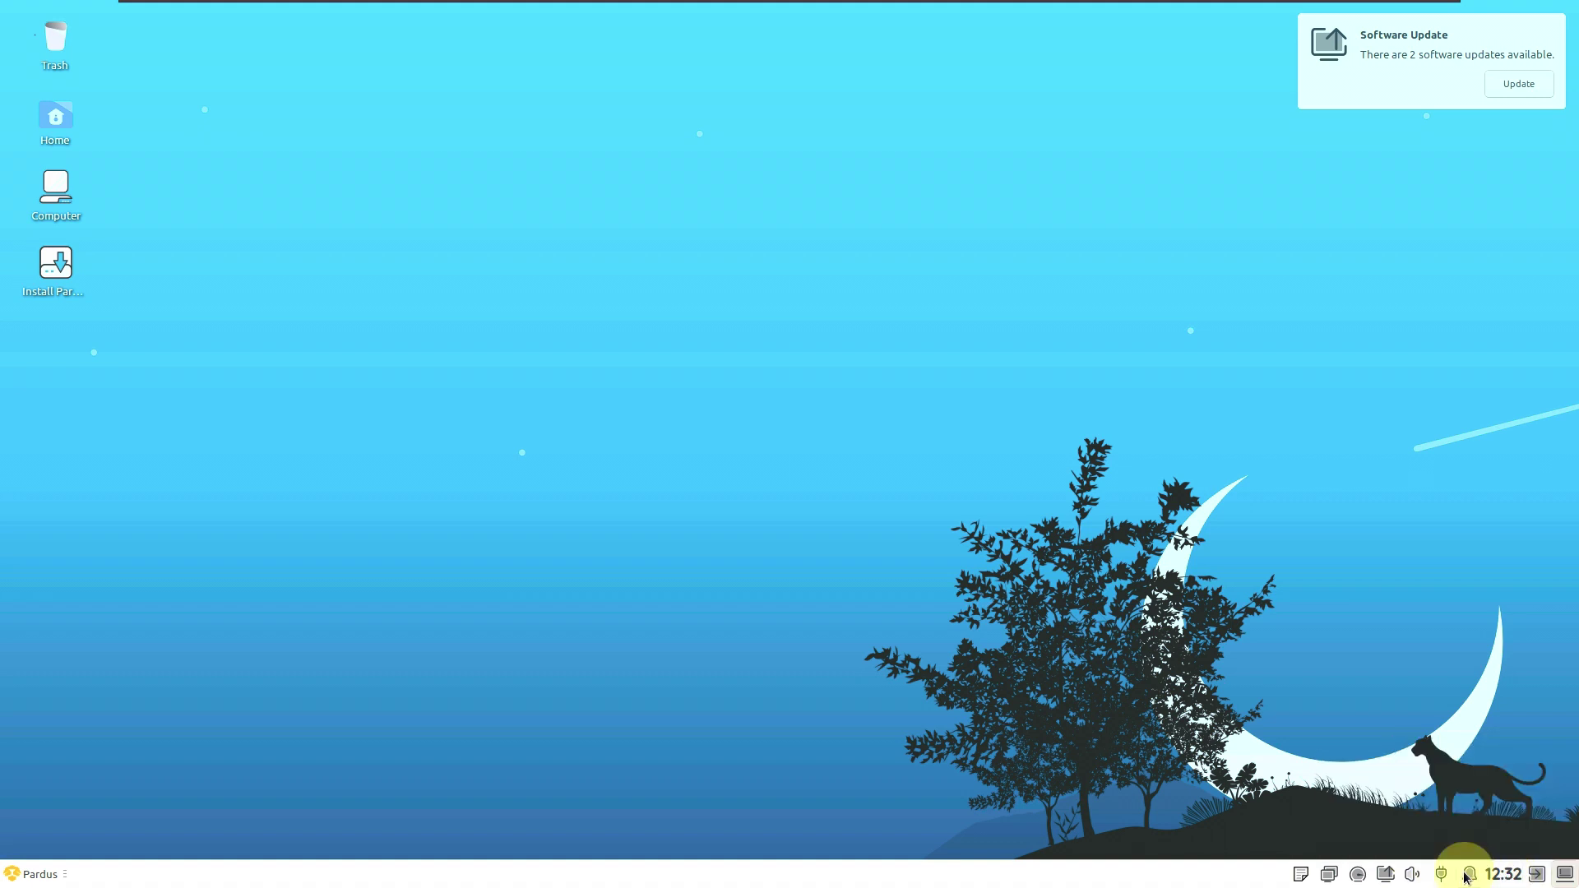
# Step: Look at the power, volume and software update indicators' menus in the system tray
pyautogui.click(1427, 876)
pyautogui.click(1446, 877)
pyautogui.click(1446, 879)
pyautogui.click(1414, 873)
pyautogui.click(1385, 876)
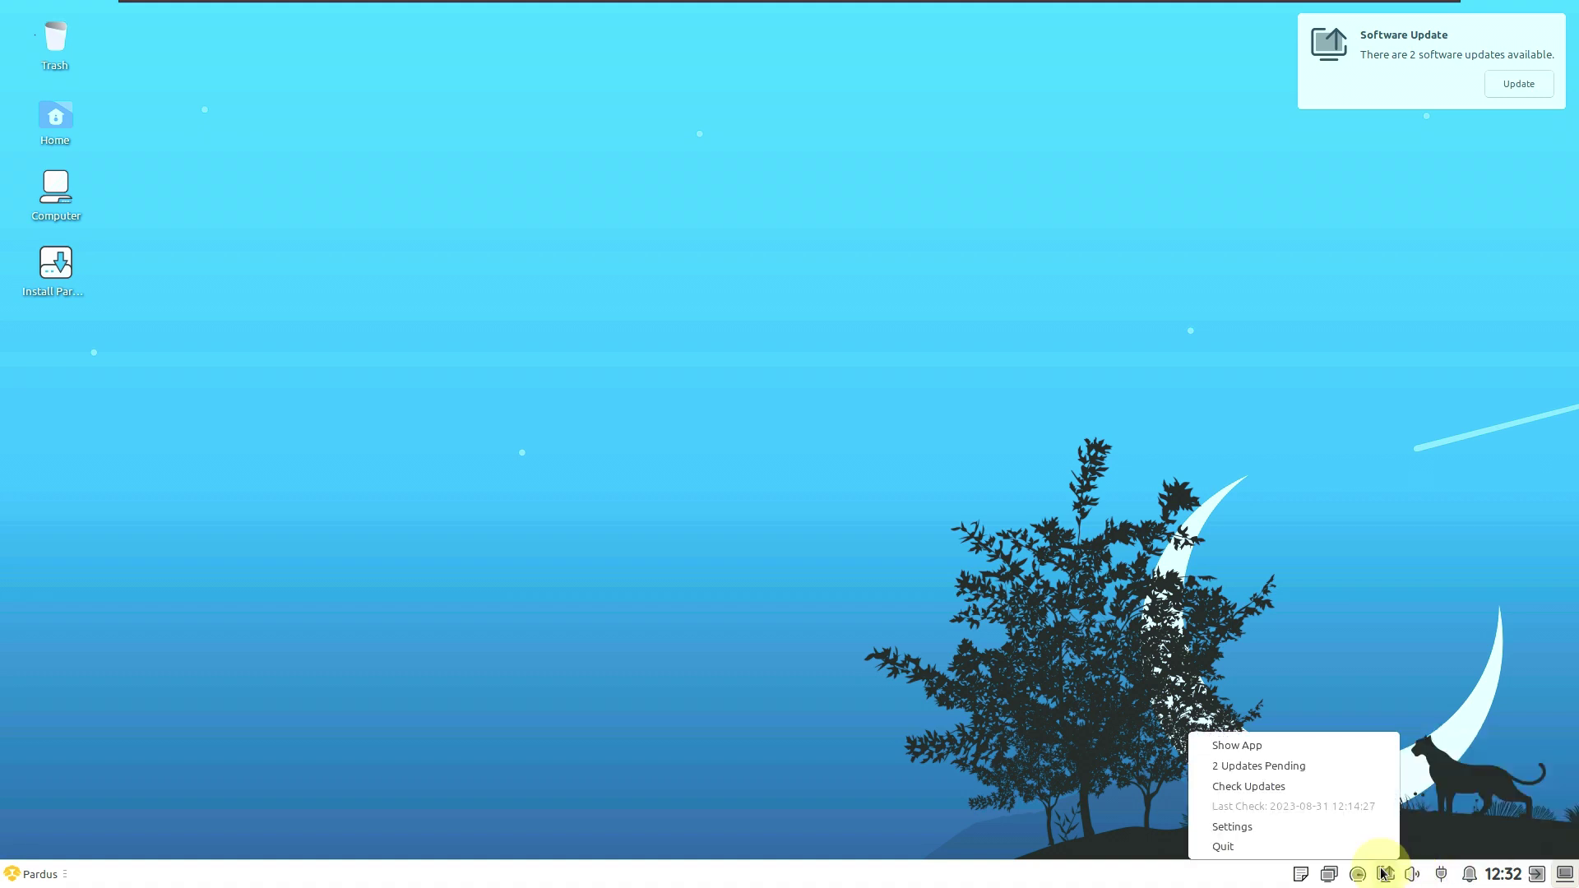
# Step: Look at the remaining tray indicators, including the sticky notes menu, and dismiss them
pyautogui.click(1354, 874)
pyautogui.click(1352, 875)
pyautogui.click(1329, 874)
pyautogui.click(1329, 873)
pyautogui.click(1329, 852)
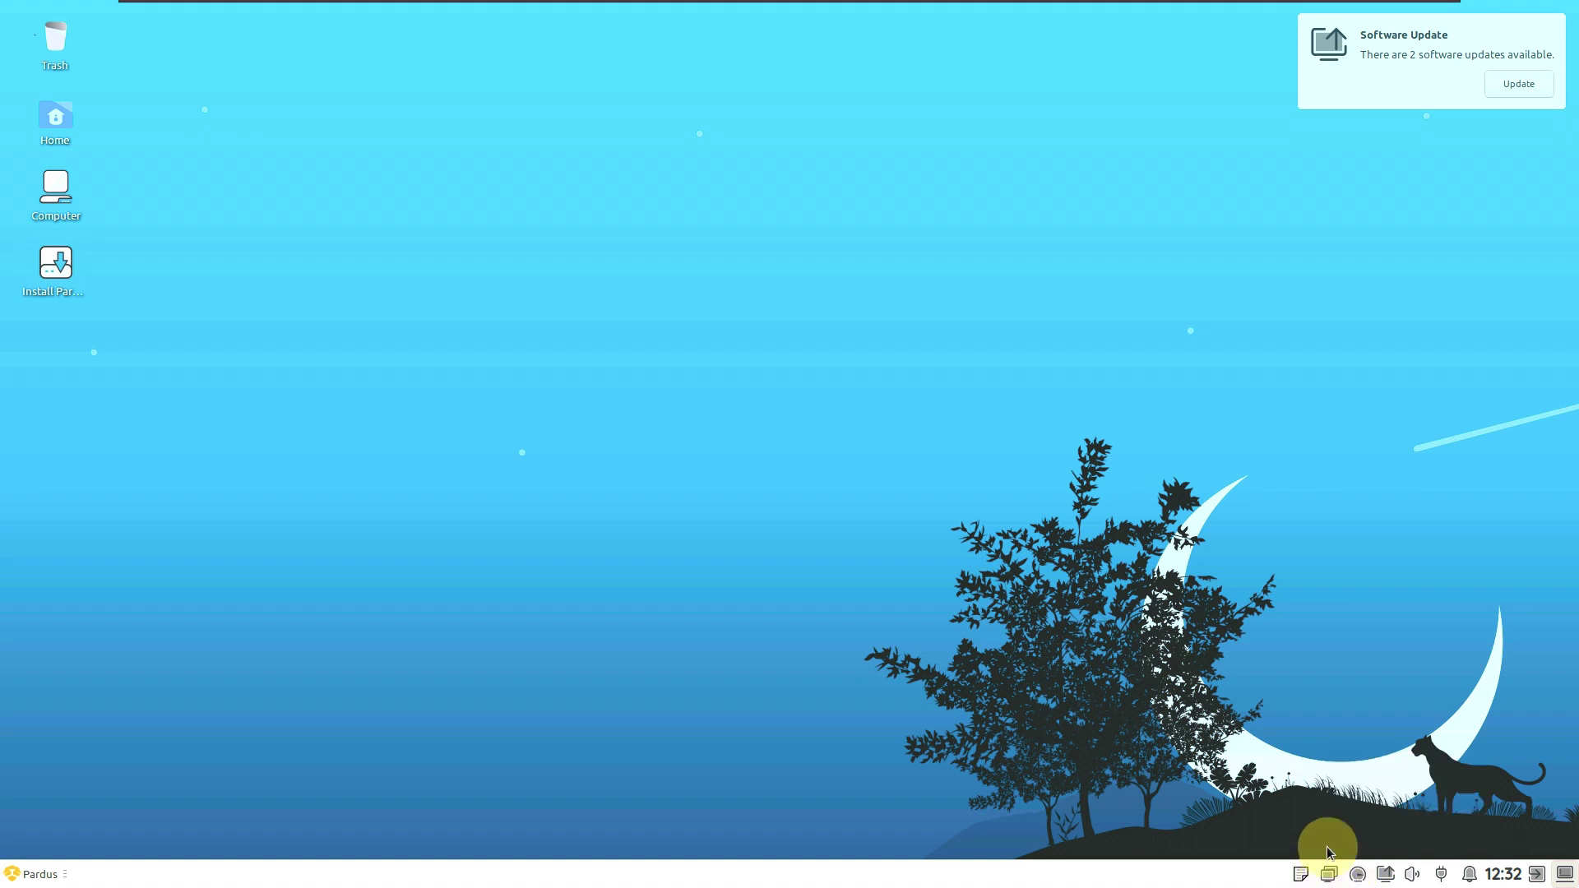
pyautogui.click(946, 578)
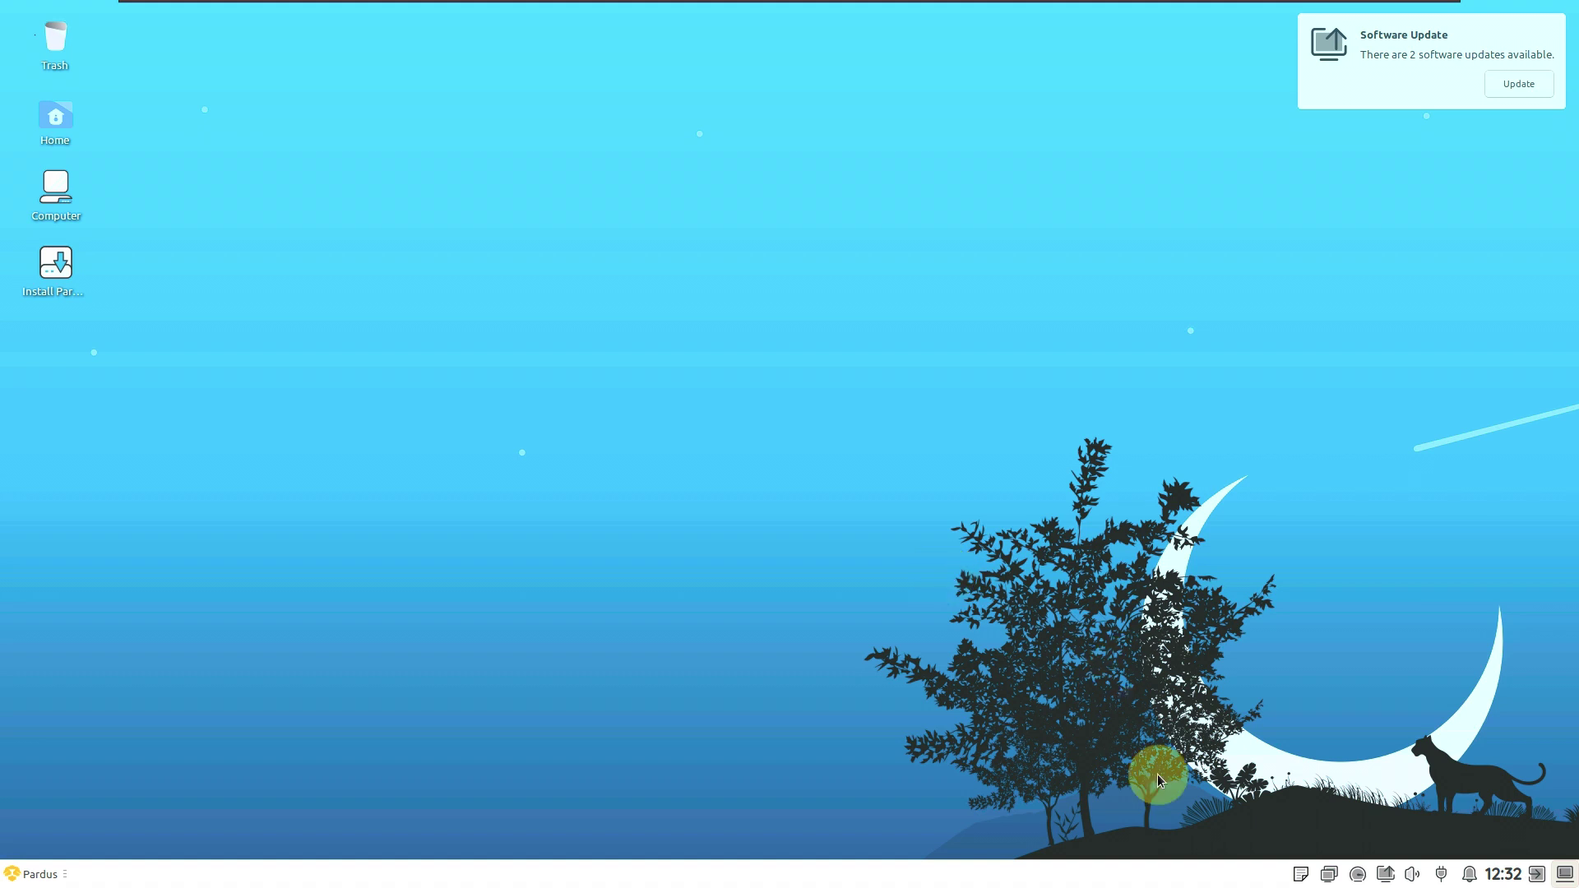
pyautogui.click(1298, 874)
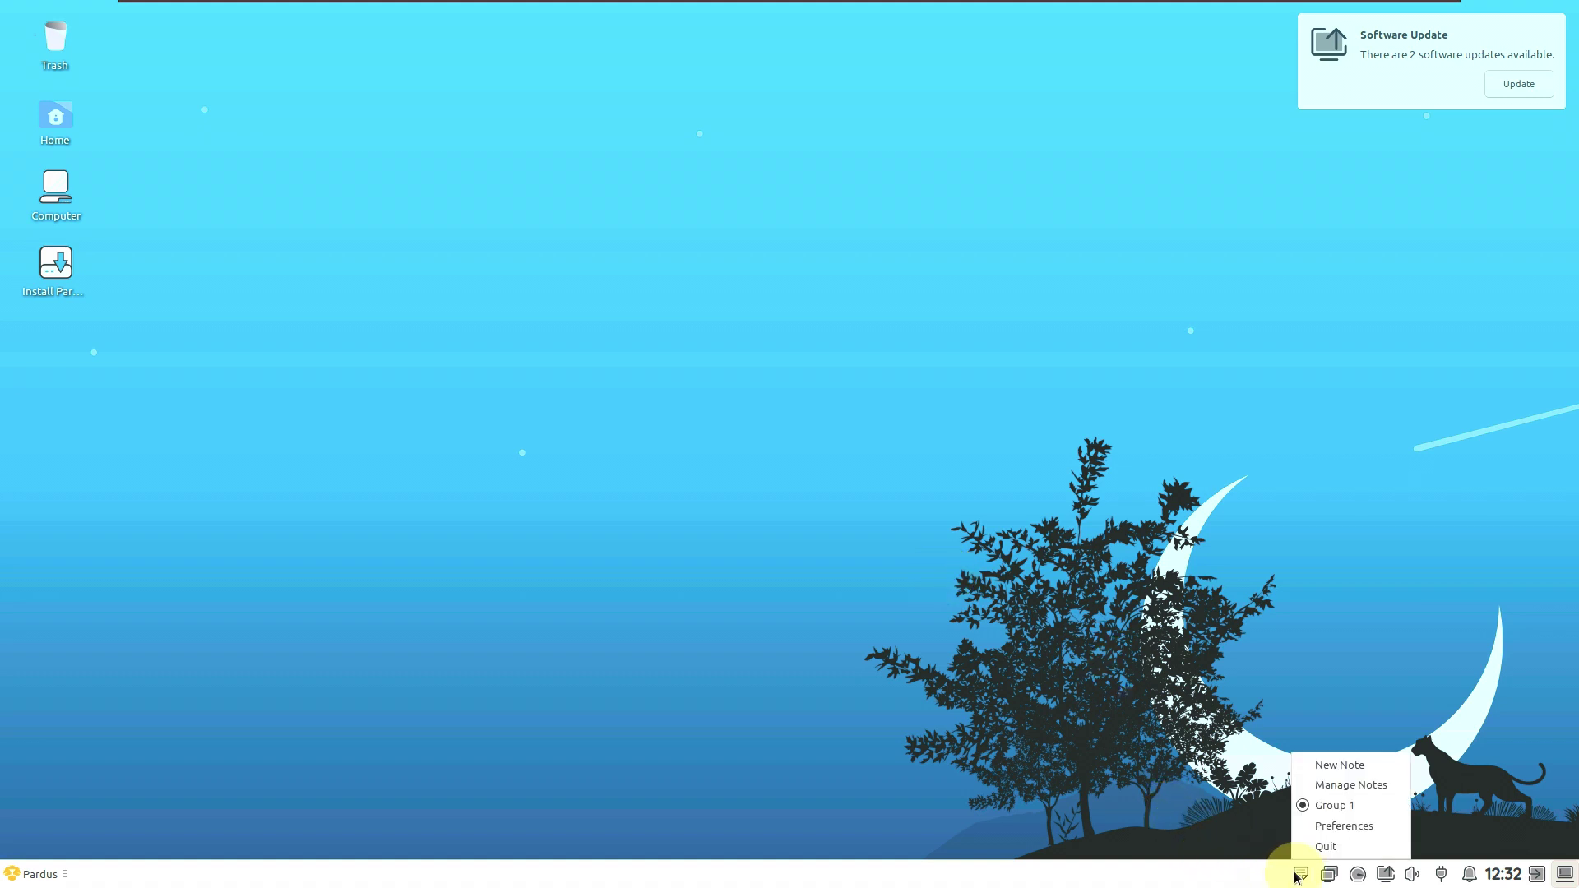
pyautogui.click(936, 527)
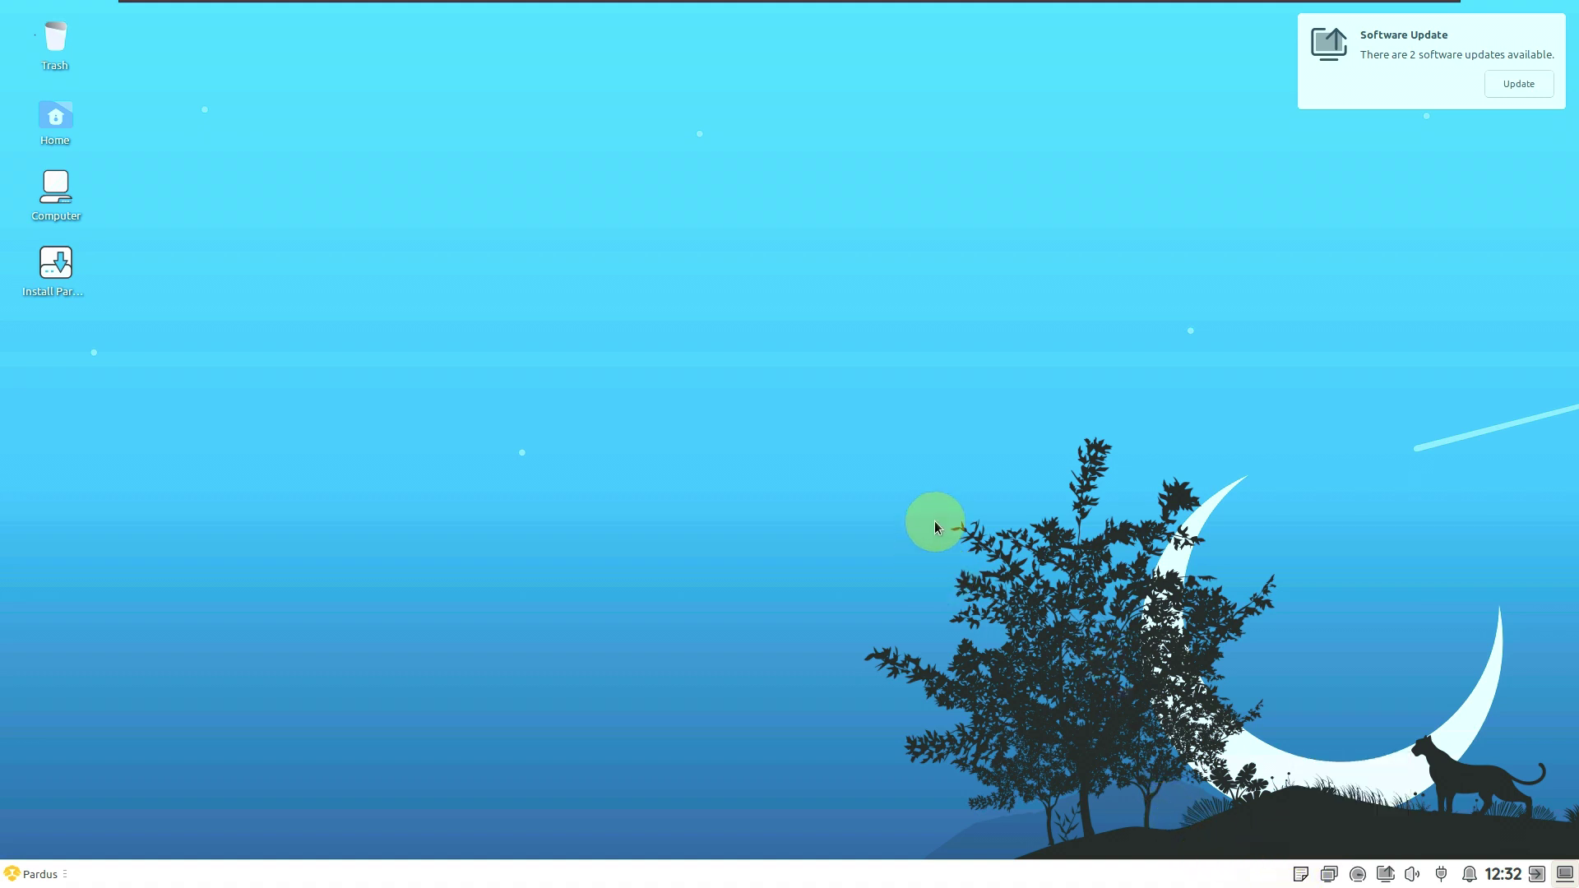
# Step: Shut down the Pardus live session
pyautogui.click(1537, 872)
pyautogui.click(854, 440)
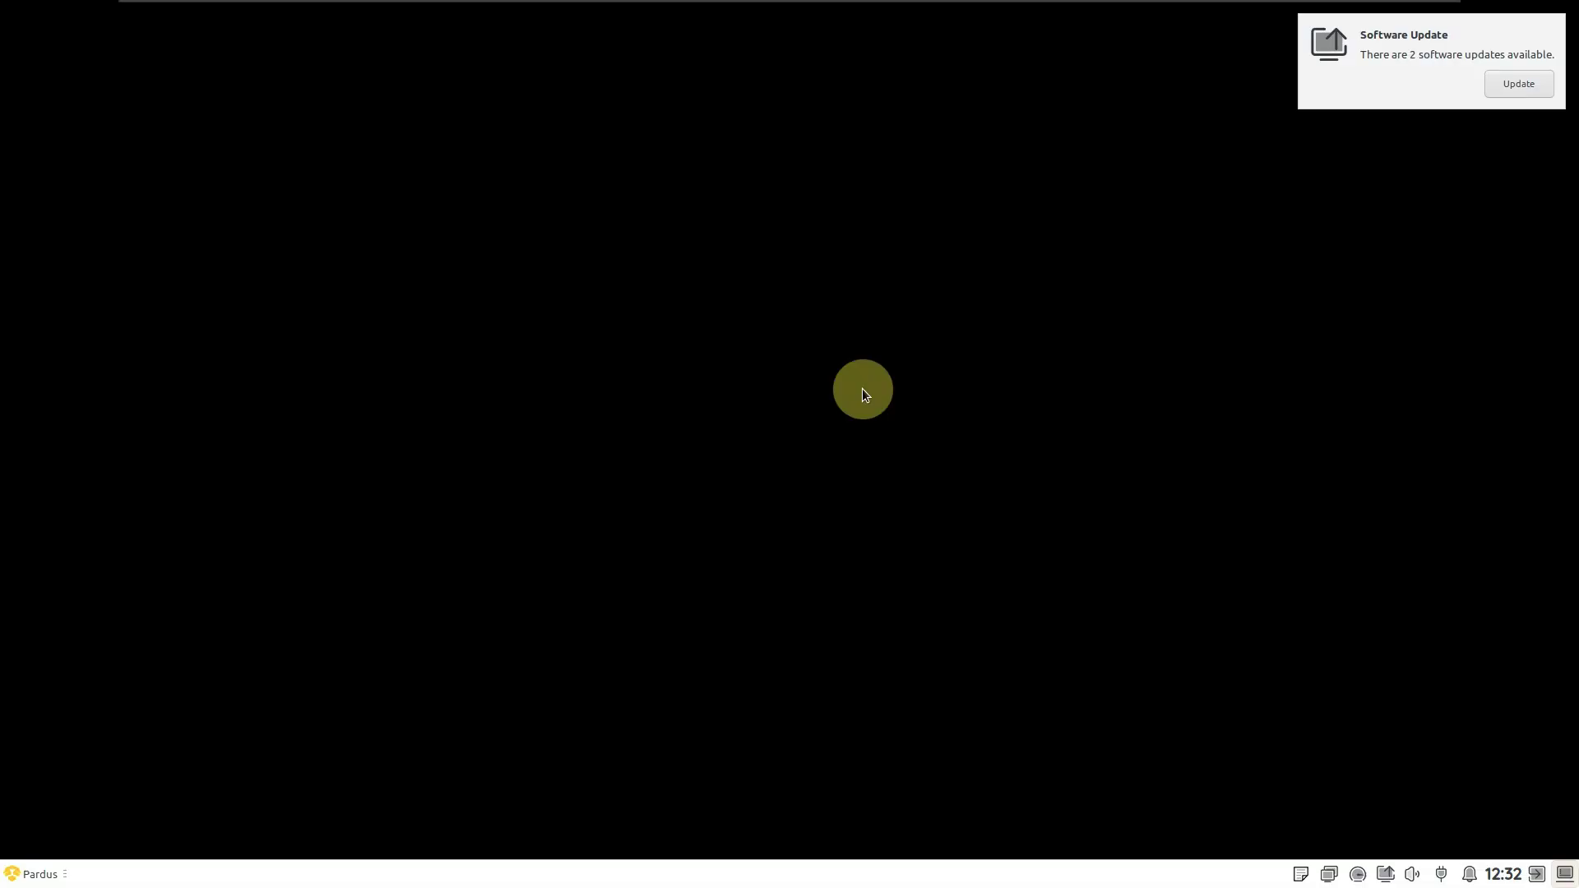